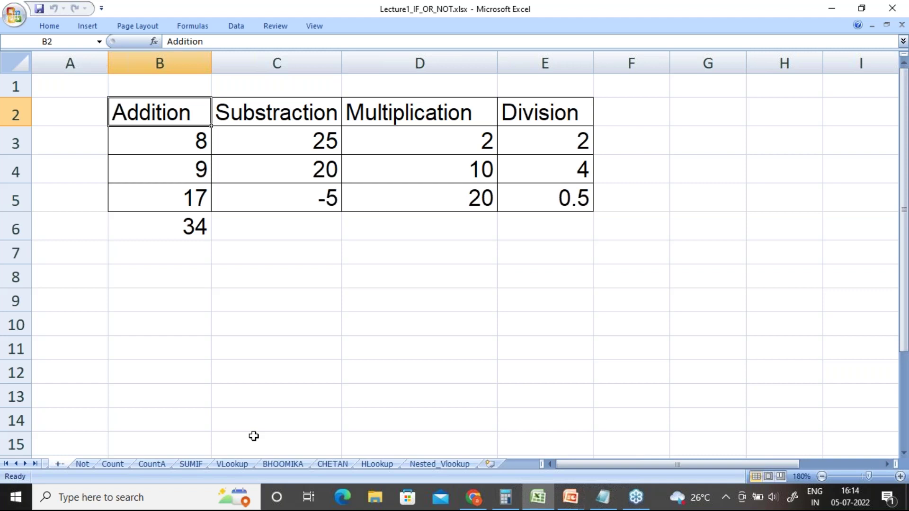
# Enter the formula =SUM(B3,B4) in cell B8 to add the two Addition numbers.
pyautogui.click(154, 142)
pyautogui.click(166, 174)
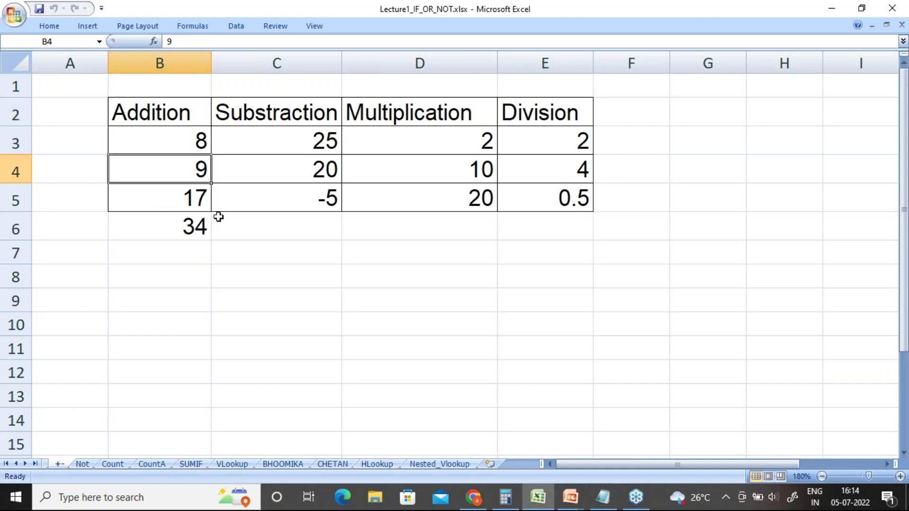
pyautogui.click(158, 278)
pyautogui.write('=SUM')
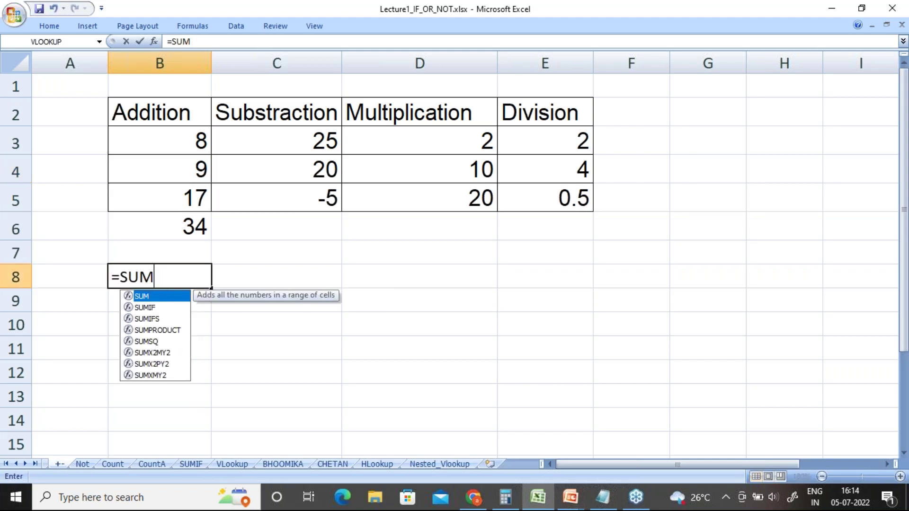
pyautogui.write('(')
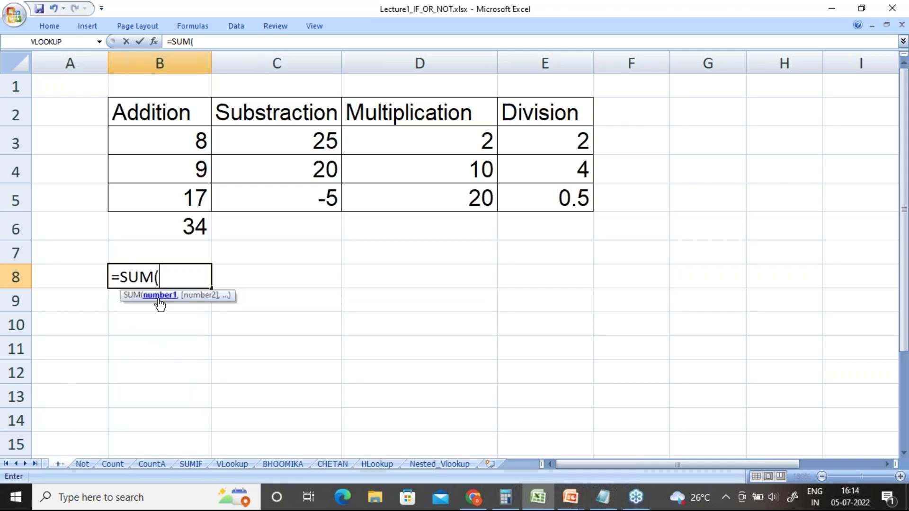
pyautogui.click(200, 138)
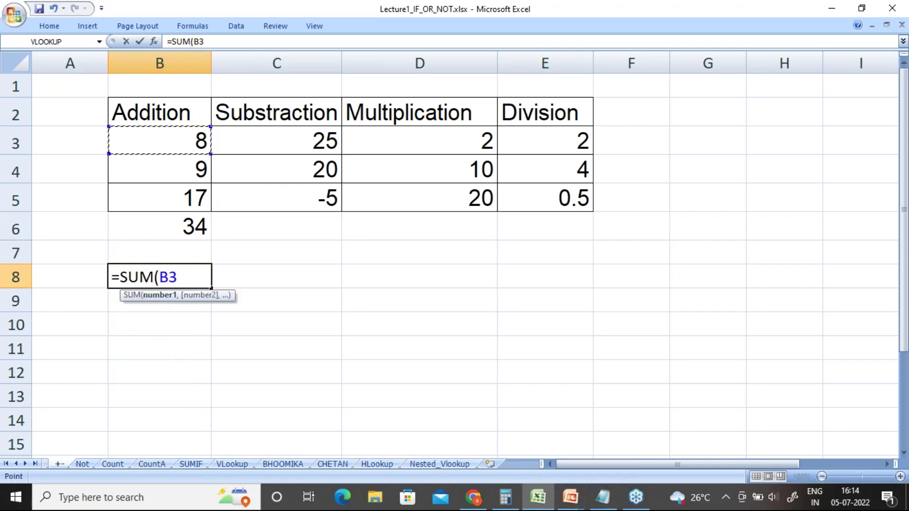
pyautogui.write(',')
pyautogui.click(183, 167)
pyautogui.write(')')
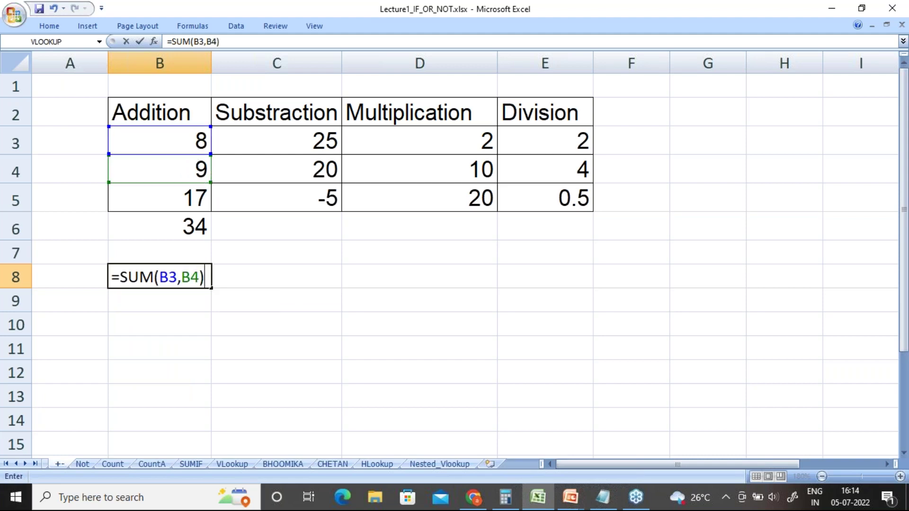
pyautogui.press('Return')
pyautogui.click(172, 277)
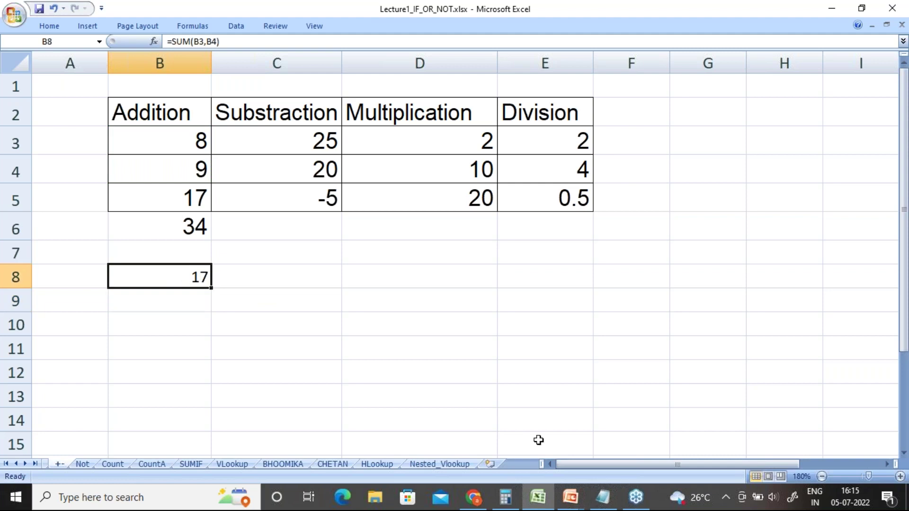
# Switch to Notepad, begin the note with an equals sign, and enlarge the text display.
pyautogui.click(604, 498)
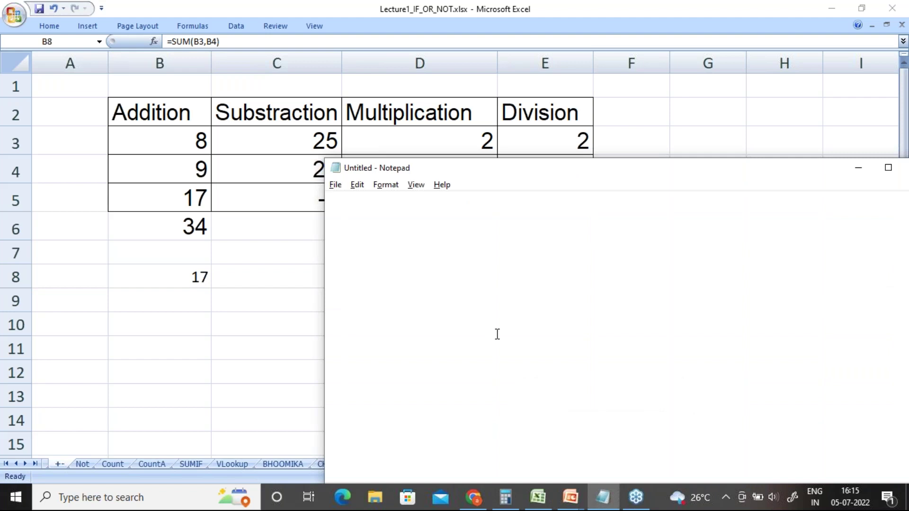
pyautogui.write('=')
pyautogui.hotkey('ctrl', '+')
pyautogui.hotkey('ctrl', '+')
pyautogui.hotkey('ctrl', '+')
pyautogui.hotkey('ctrl', '+')
pyautogui.hotkey('ctrl', '+')
pyautogui.hotkey('ctrl', '+')
pyautogui.hotkey('ctrl', '+')
pyautogui.hotkey('ctrl', '+')
pyautogui.hotkey('ctrl', '+')
pyautogui.hotkey('ctrl', '+')
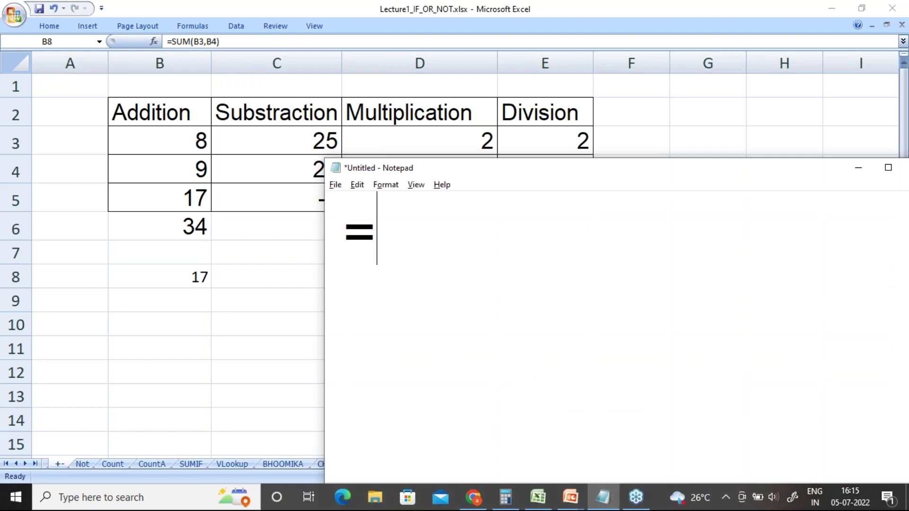
# Complete the note so it reads =SUM(B3,B4).
pyautogui.write('SUM(')
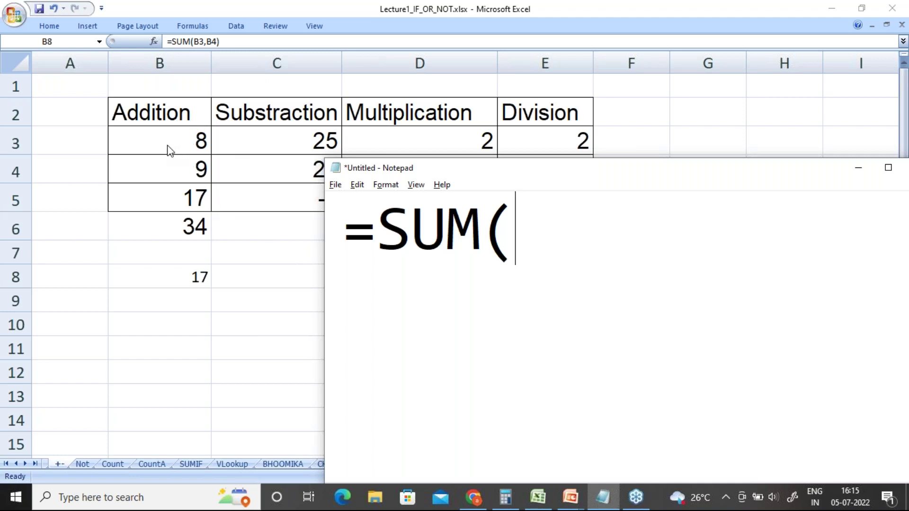
pyautogui.write('B')
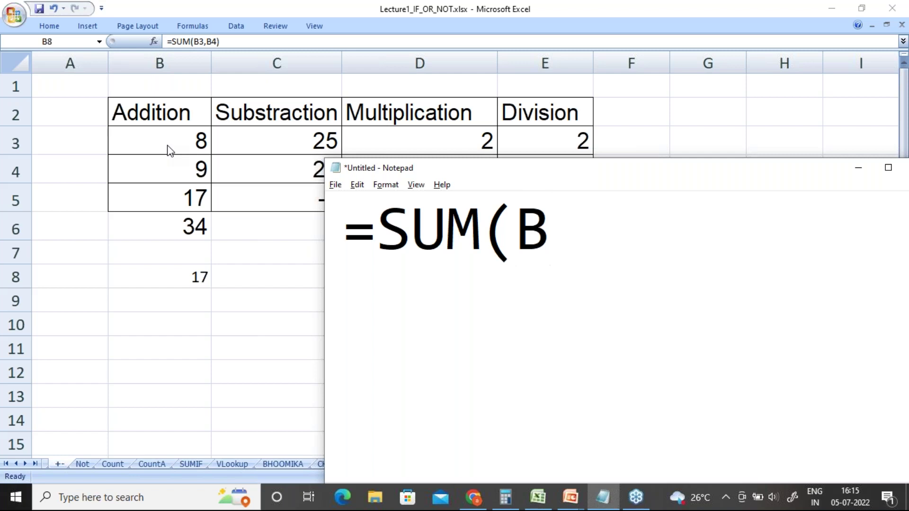
pyautogui.write('3,')
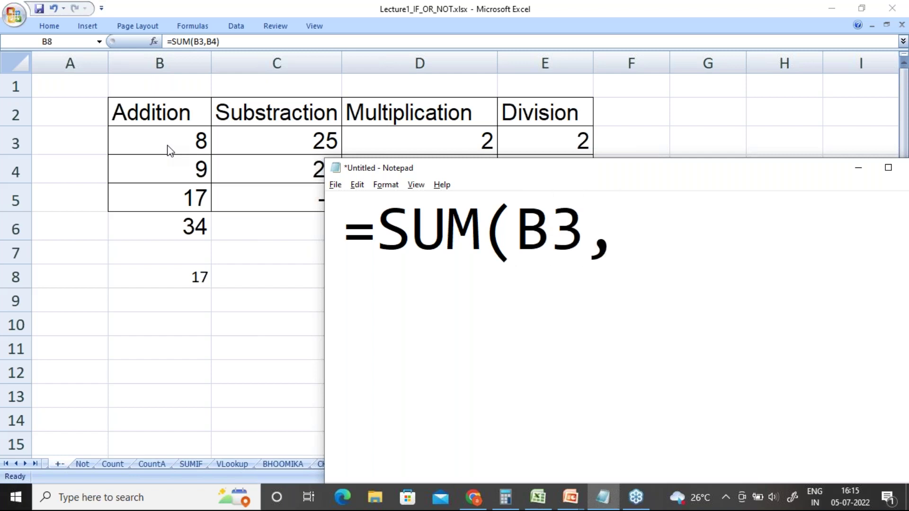
pyautogui.write('B4)')
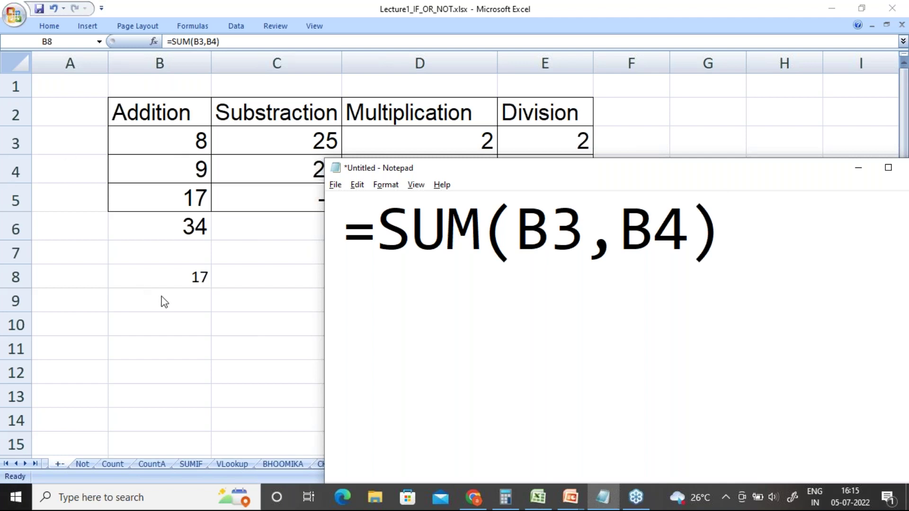
# Switch back to Excel and enter 2, 6, 5 and 9 in cells E7 to E10.
pyautogui.hotkey('alt', 'Tab')
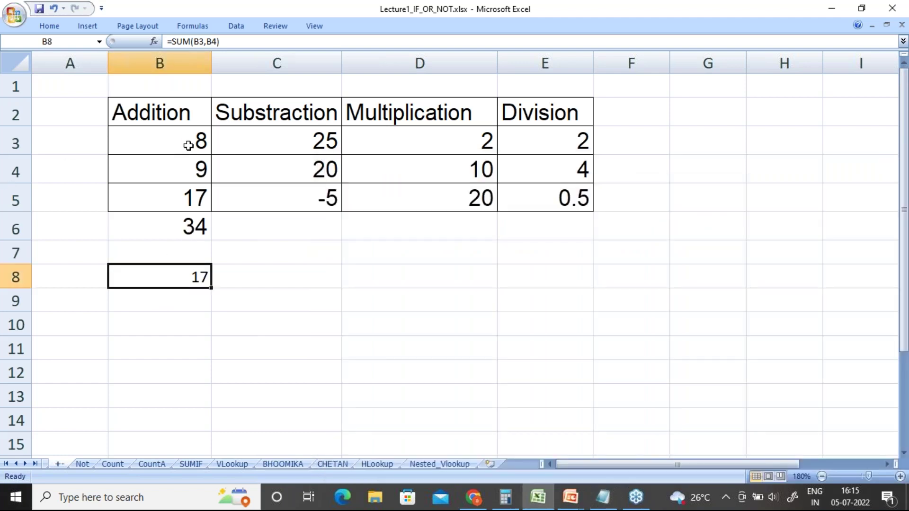
pyautogui.click(50, 27)
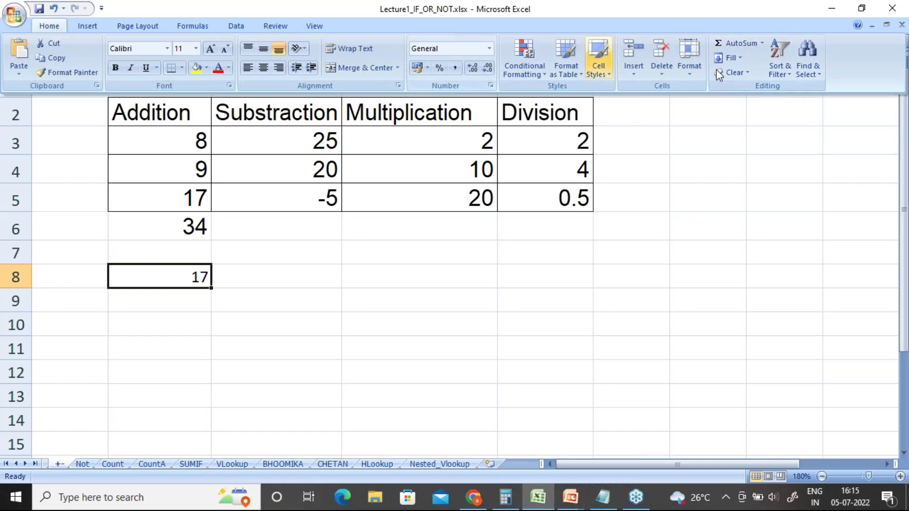
pyautogui.click(413, 253)
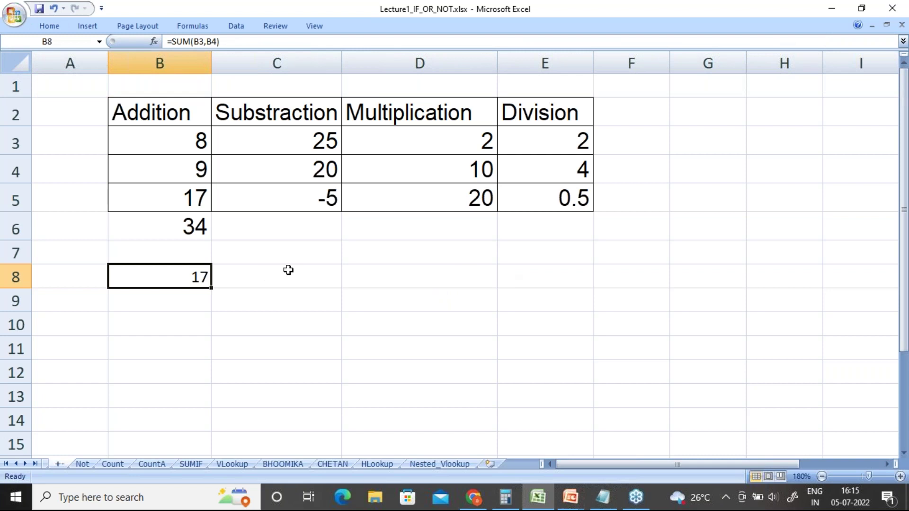
pyautogui.click(543, 256)
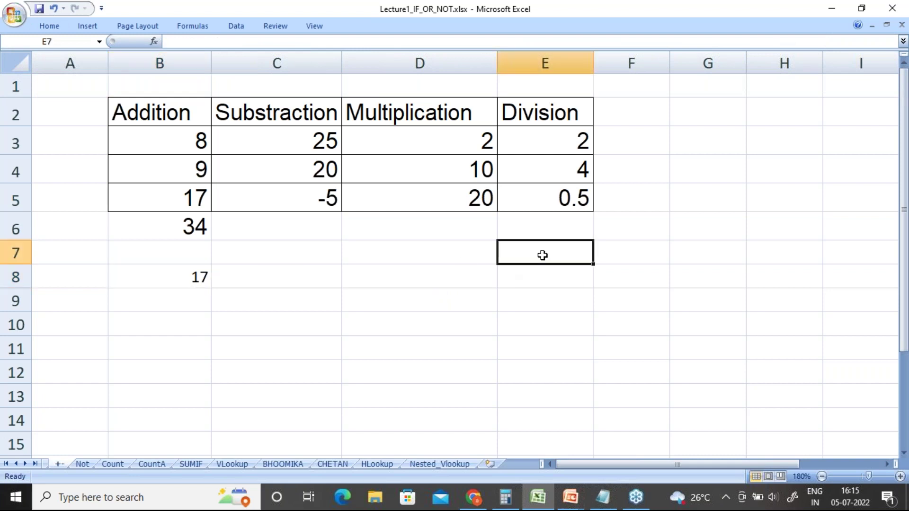
pyautogui.write('2')
pyautogui.press('Return')
pyautogui.write('6')
pyautogui.press('Return')
pyautogui.write('5')
pyautogui.press('Return')
pyautogui.write('9')
pyautogui.press('Return')
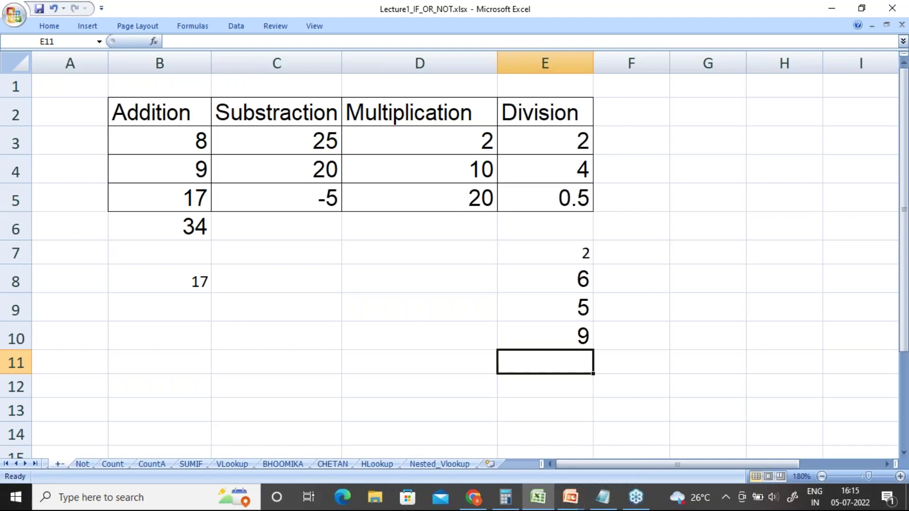
# Replace the number in cell E10 with an AutoSum of E7:E9.
pyautogui.click(571, 255)
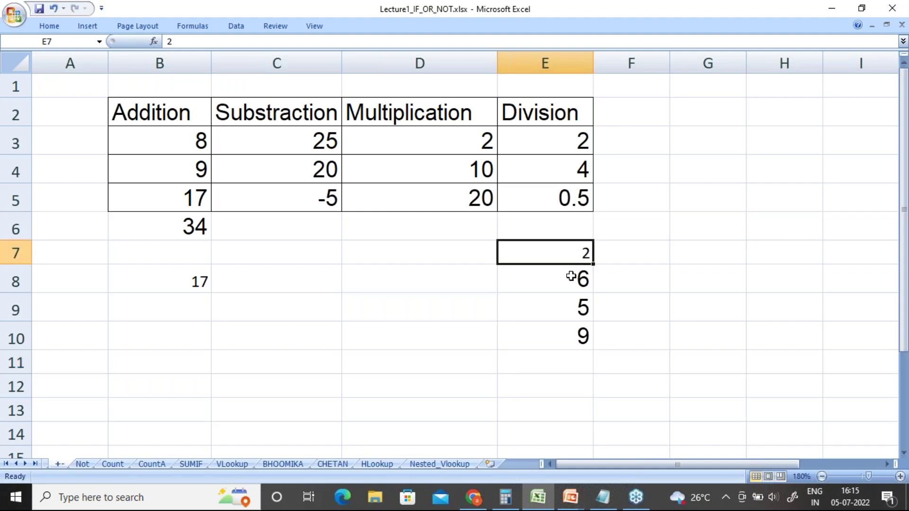
pyautogui.moveTo(564, 258); pyautogui.dragTo(557, 328)
pyautogui.click(558, 329)
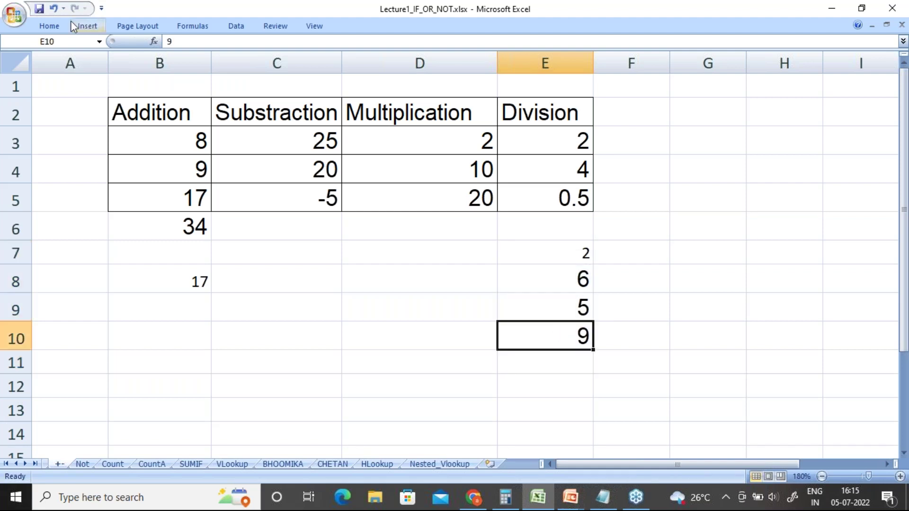
pyautogui.click(50, 26)
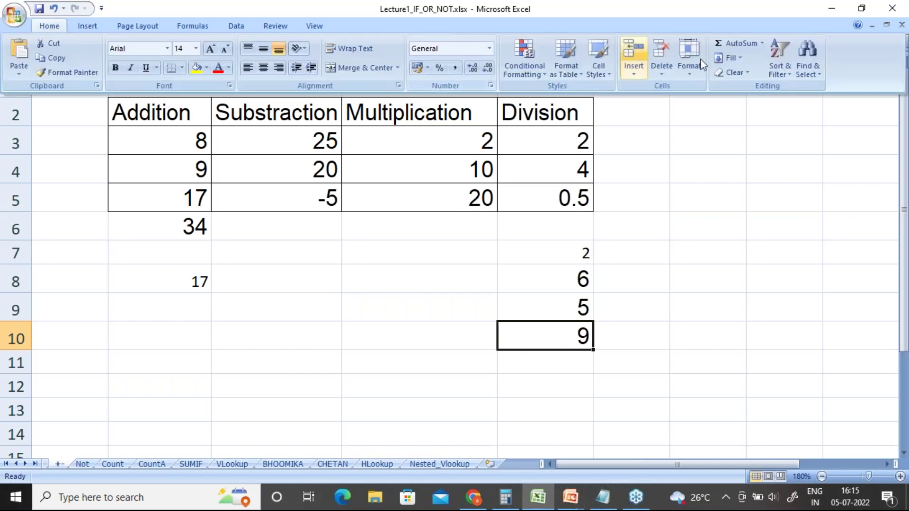
pyautogui.click(748, 42)
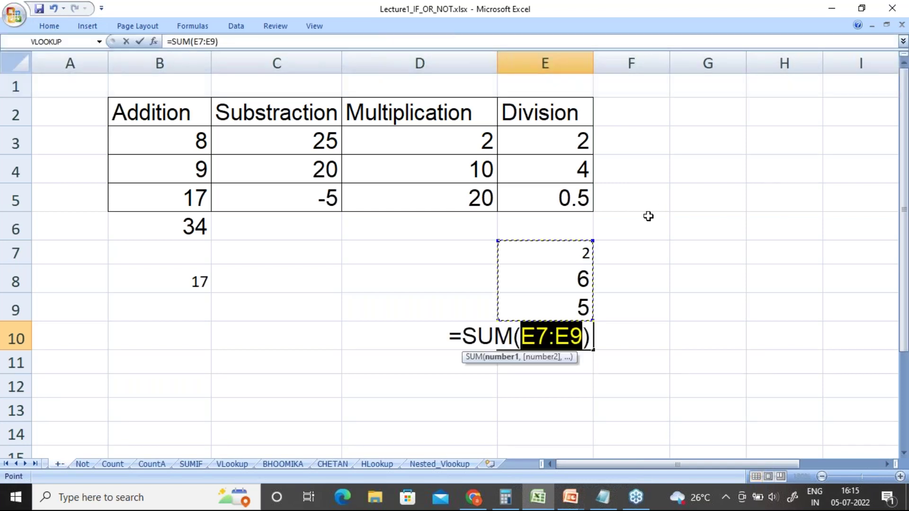
pyautogui.press('Return')
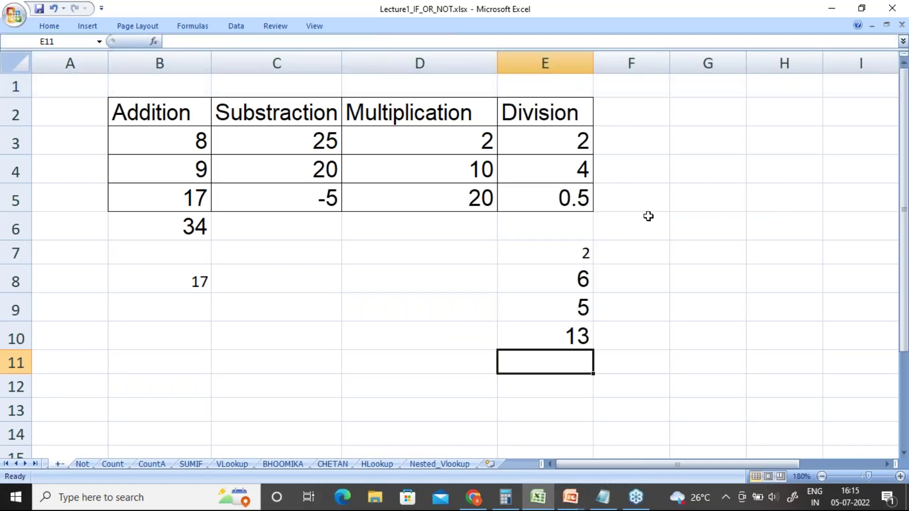
# Clear cell E10 and add the selected range E7:E9 again using AutoSum's Sum function.
pyautogui.click(557, 335)
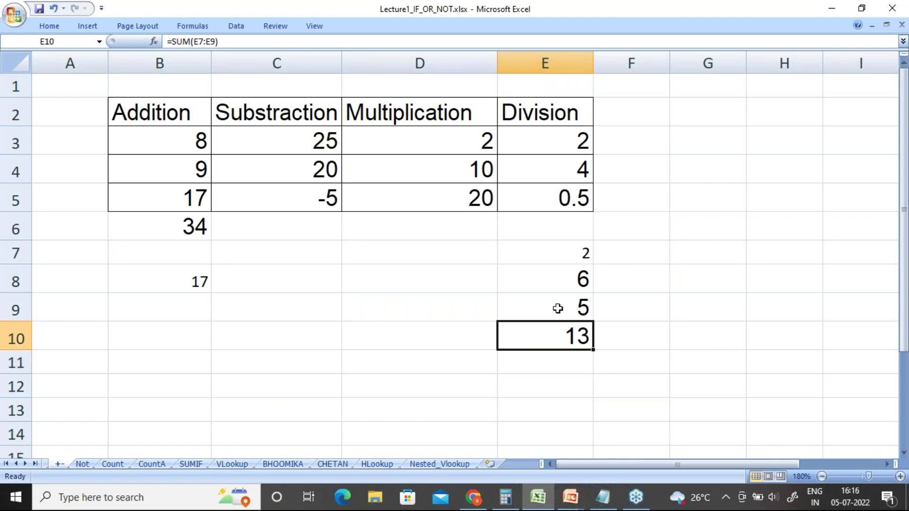
pyautogui.press('Delete')
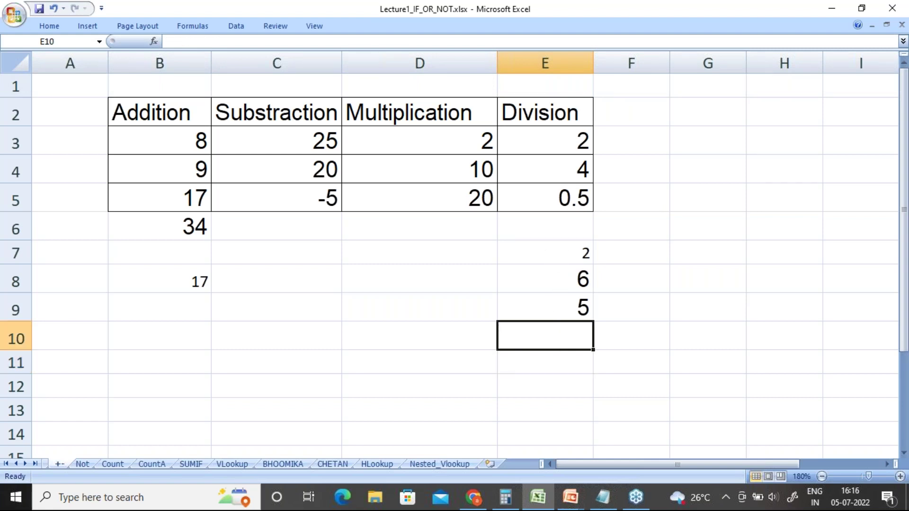
pyautogui.moveTo(567, 251); pyautogui.dragTo(566, 316)
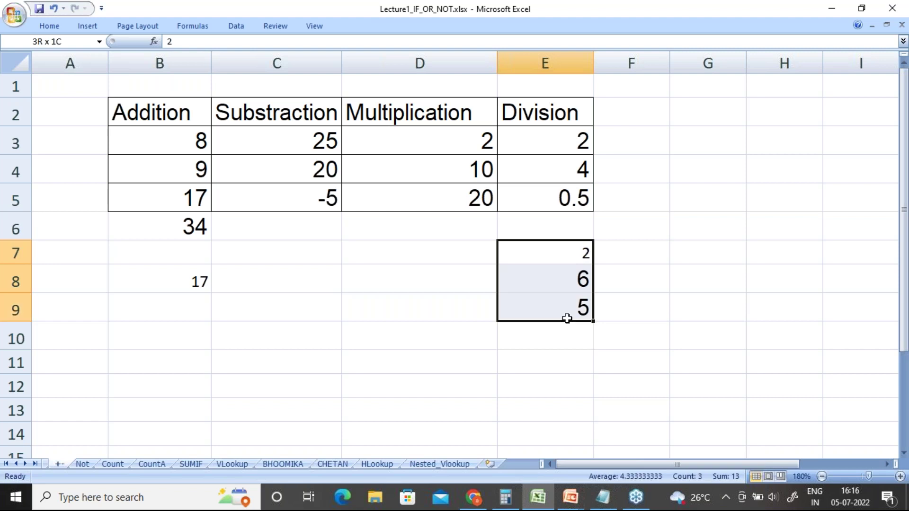
pyautogui.click(55, 29)
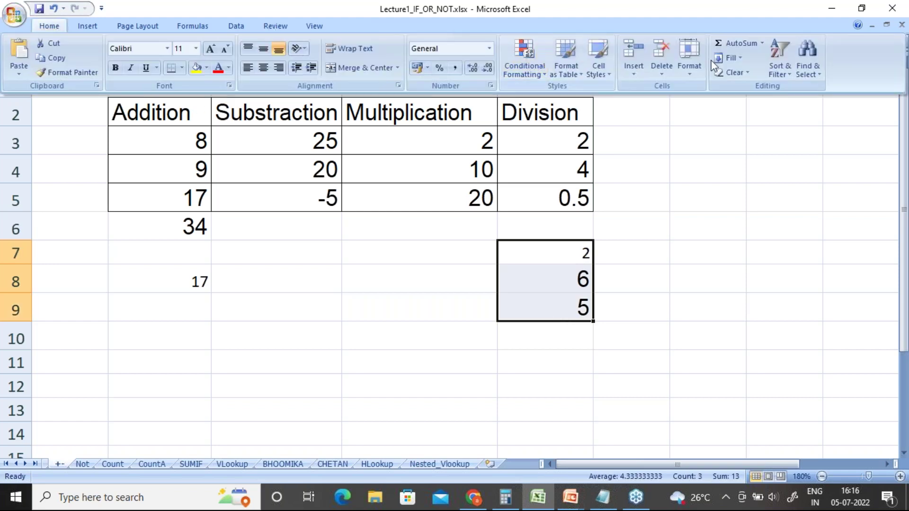
pyautogui.click(763, 43)
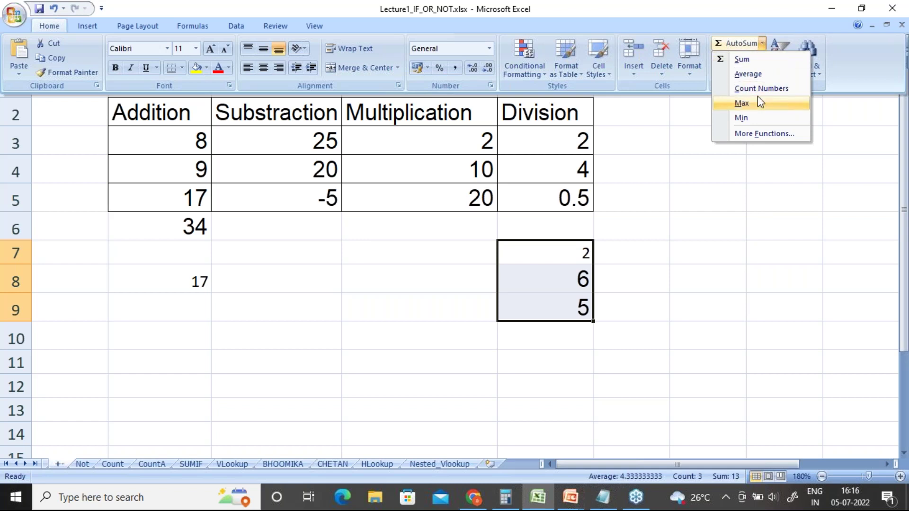
pyautogui.click(760, 65)
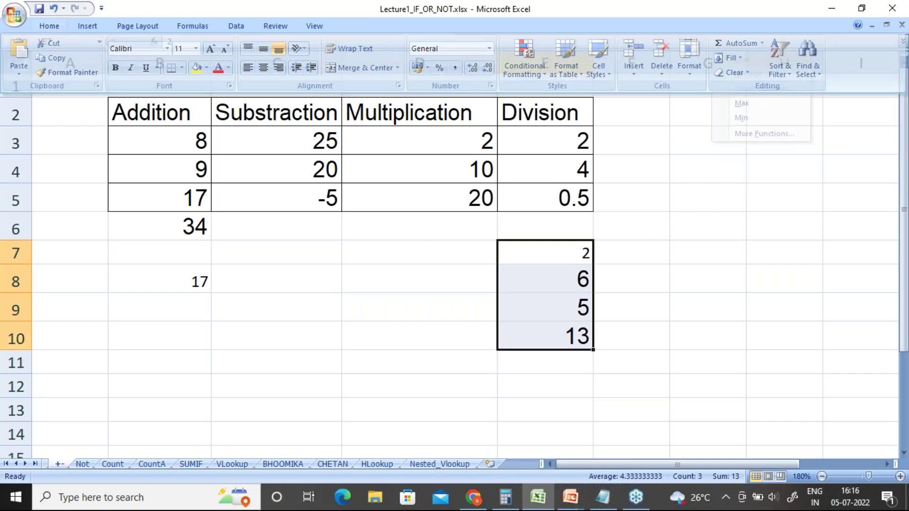
# Check the AutoSum formula in cell E10 and its source cells, and clear E10.
pyautogui.click(560, 334)
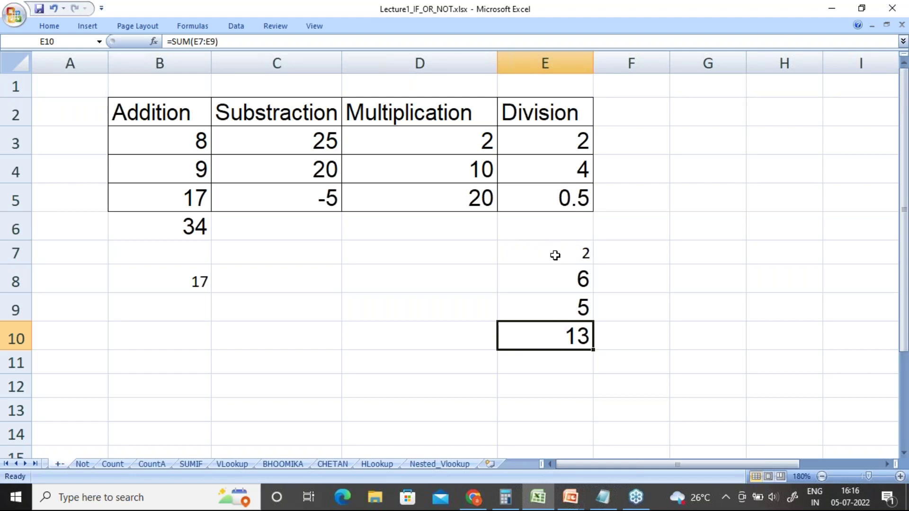
pyautogui.moveTo(555, 255); pyautogui.dragTo(555, 286)
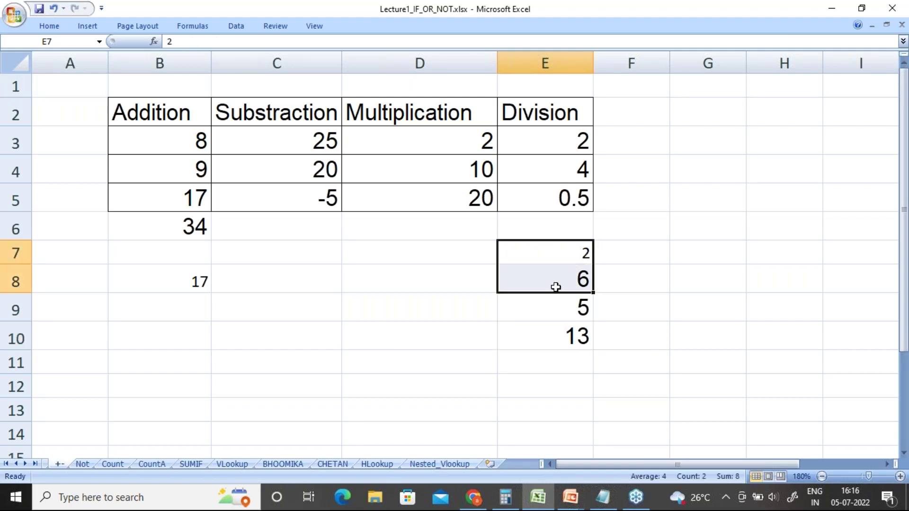
pyautogui.click(558, 340)
pyautogui.press('Delete')
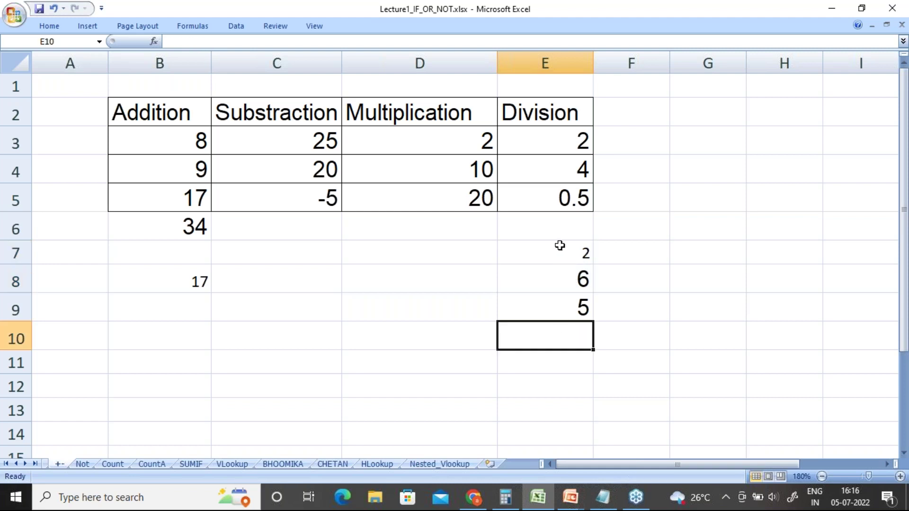
# Replace the numbers in cells E7 and E8 with 75 and 55.
pyautogui.moveTo(560, 247); pyautogui.dragTo(566, 311)
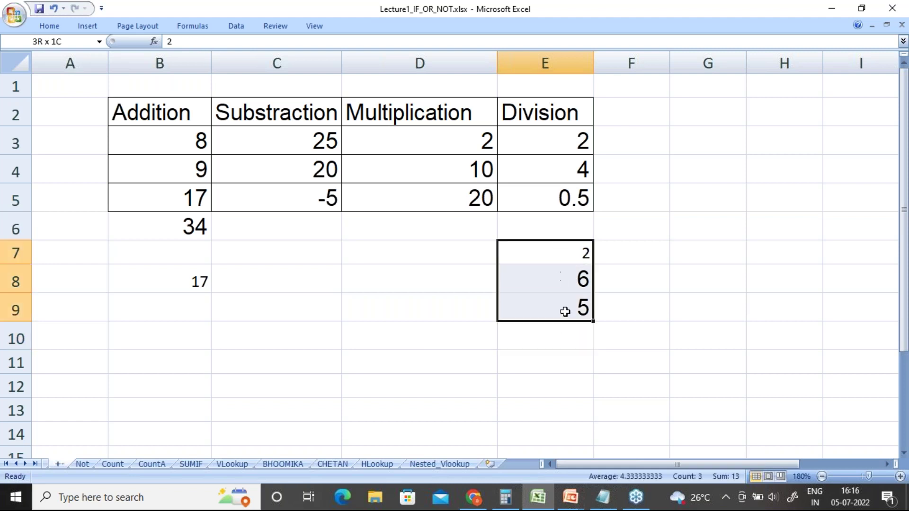
pyautogui.click(566, 249)
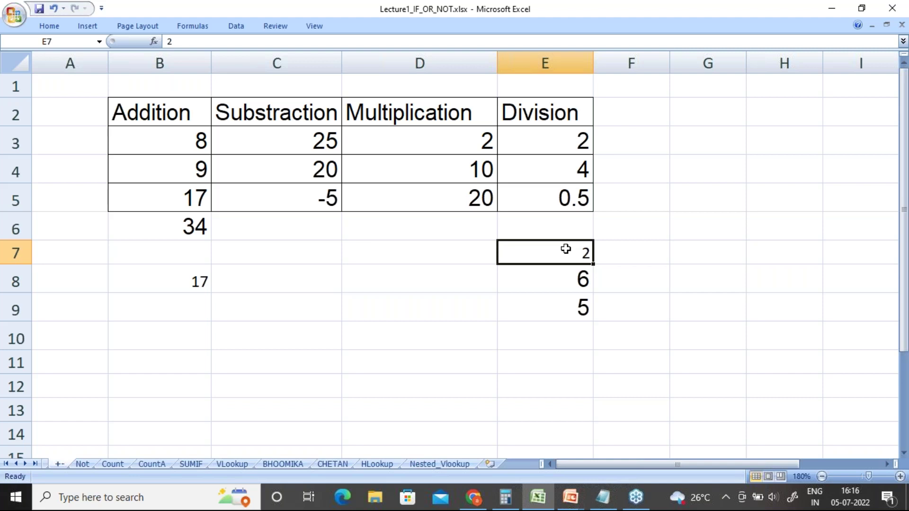
pyautogui.write('75')
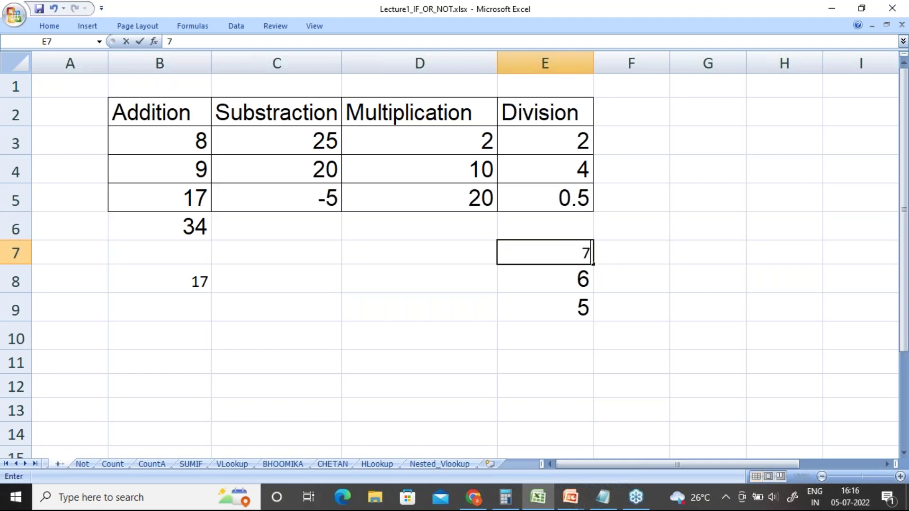
pyautogui.press('Return')
pyautogui.write('55')
pyautogui.press('Return')
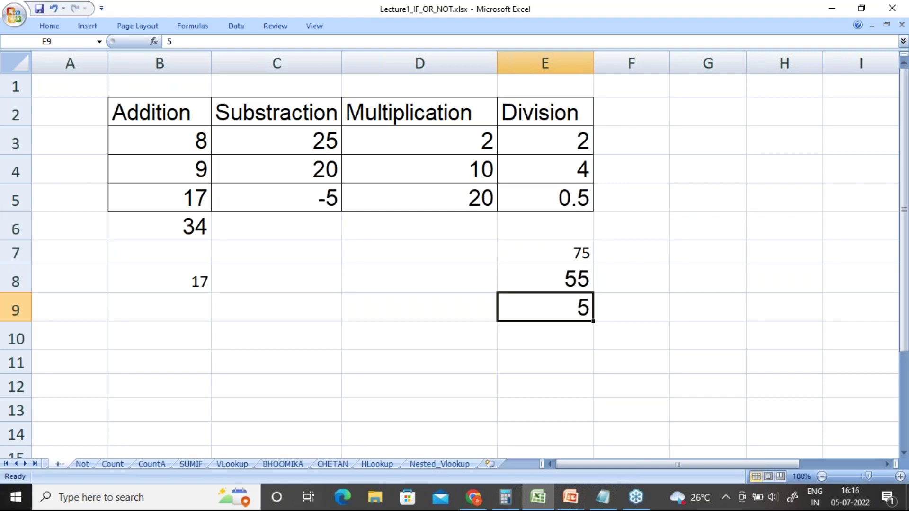
# Enter 90 in cell E9 and average E7:E9 into cell E10 using AutoSum's Average function.
pyautogui.write('90')
pyautogui.press('Return')
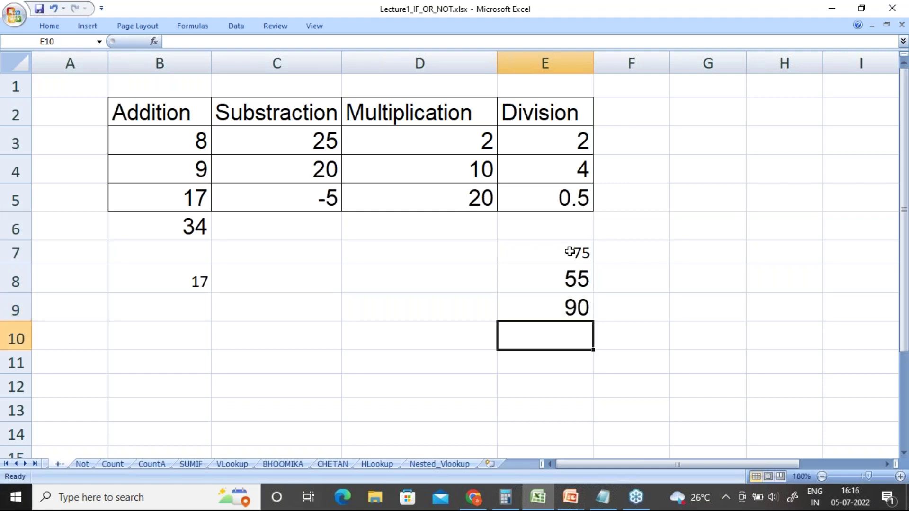
pyautogui.moveTo(564, 253); pyautogui.dragTo(558, 302)
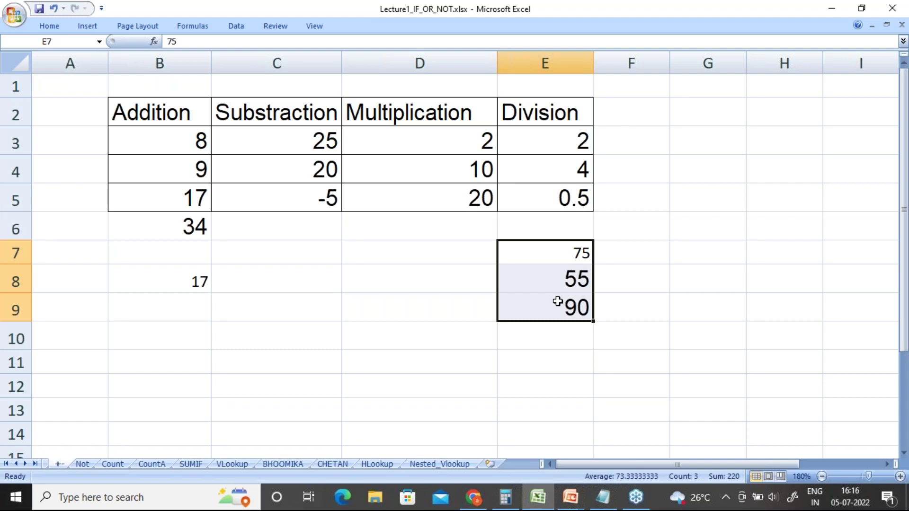
pyautogui.click(49, 29)
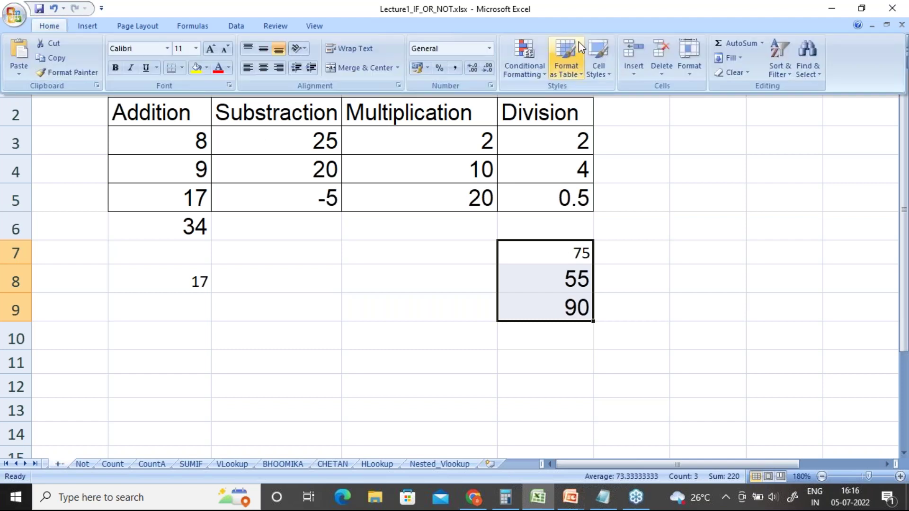
pyautogui.click(763, 43)
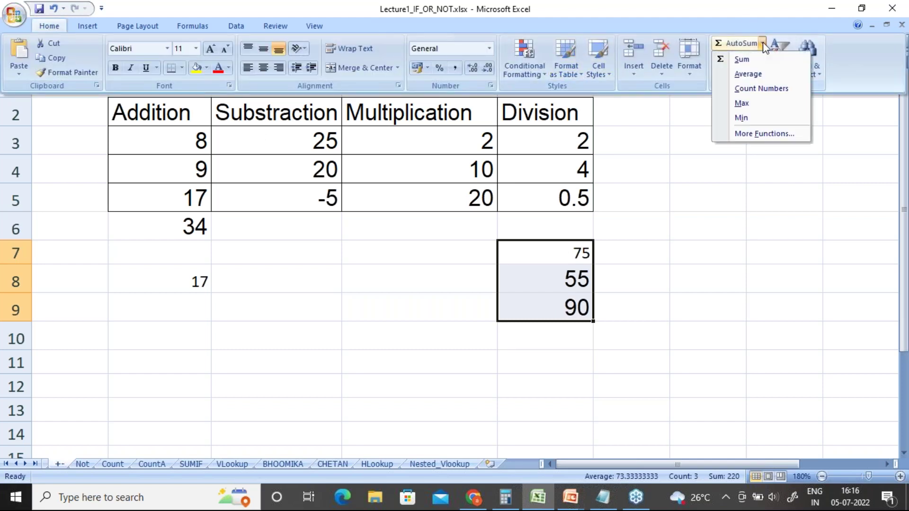
pyautogui.click(749, 75)
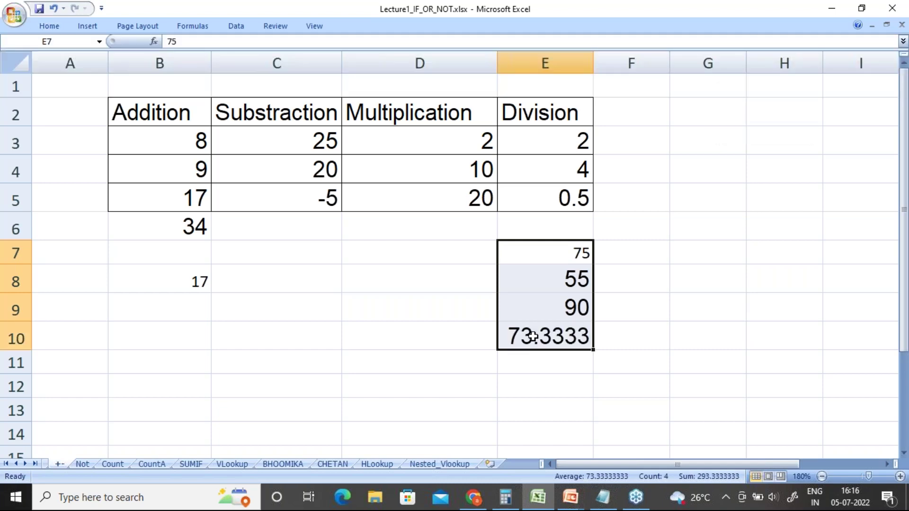
pyautogui.click(533, 337)
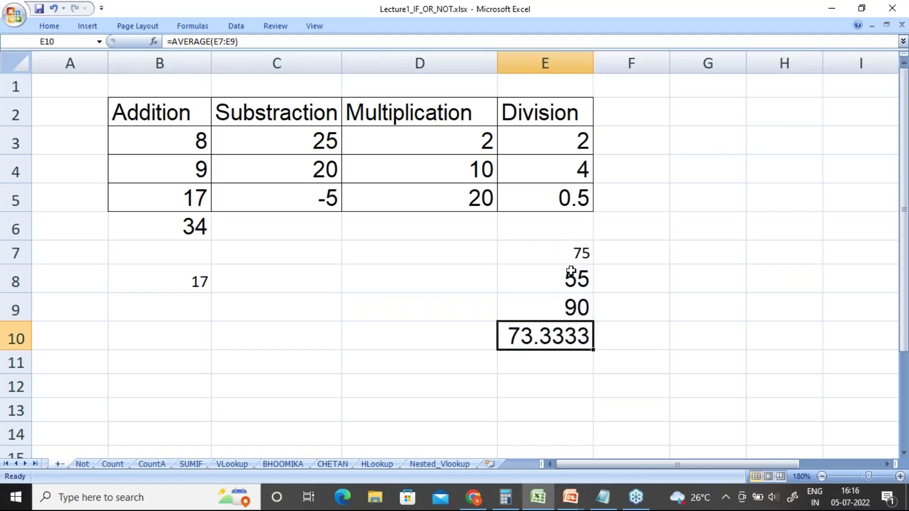
pyautogui.click(51, 29)
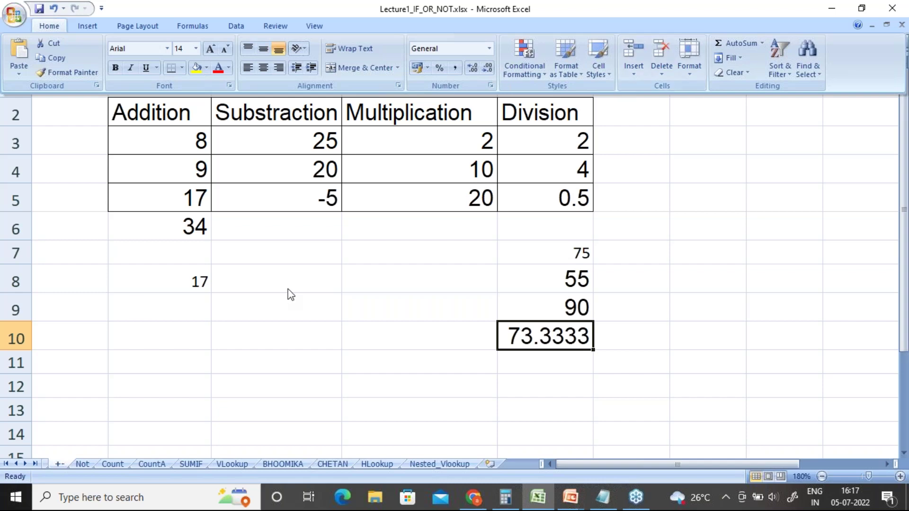
pyautogui.press('Escape')
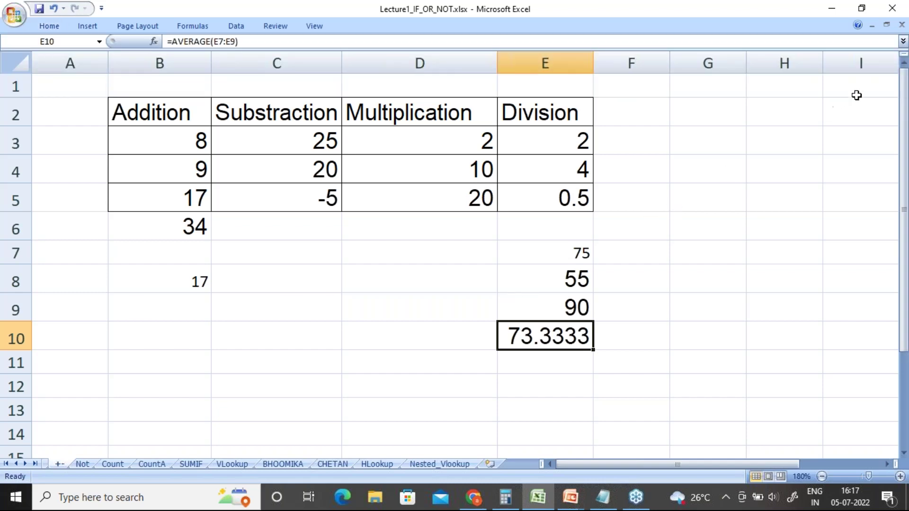
pyautogui.click(899, 68)
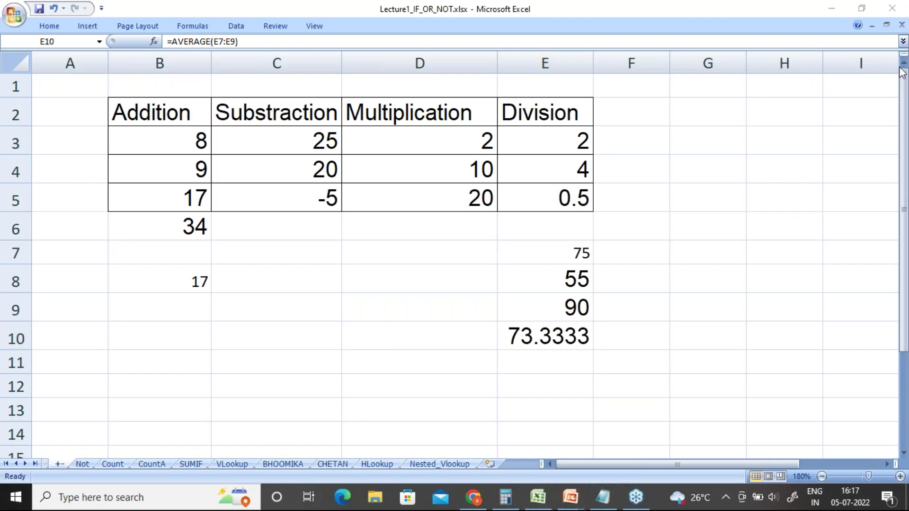
# Switch to Notepad, add =B3+B4 on a new line under the SUM formula, and reposition the note window over the worksheet.
pyautogui.click(171, 208)
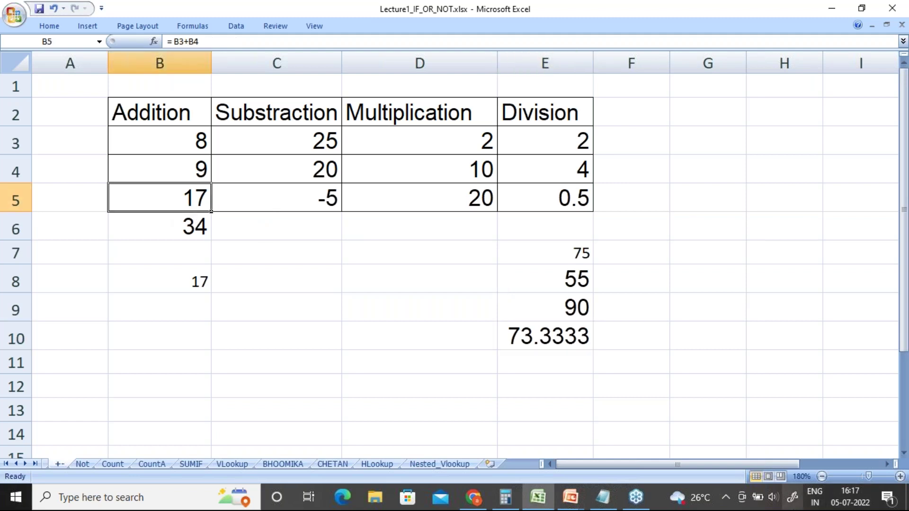
pyautogui.click(611, 499)
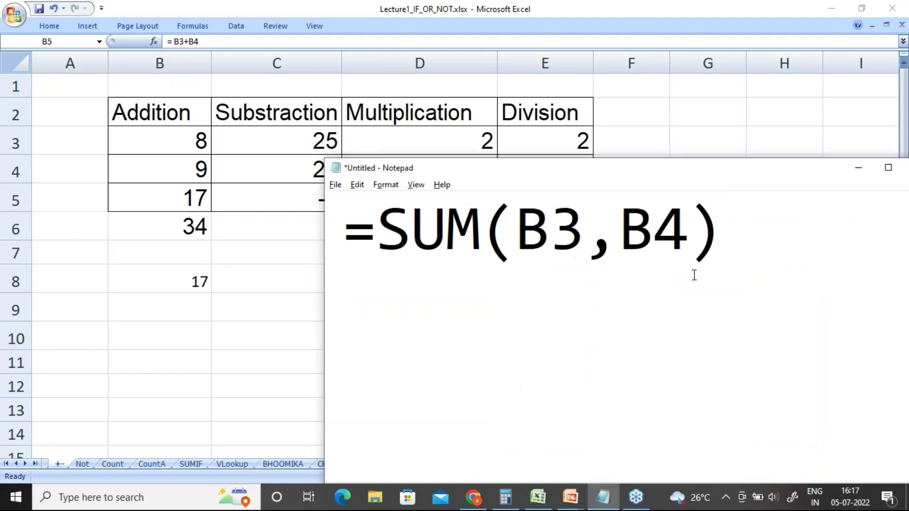
pyautogui.press('Return')
pyautogui.write('=B')
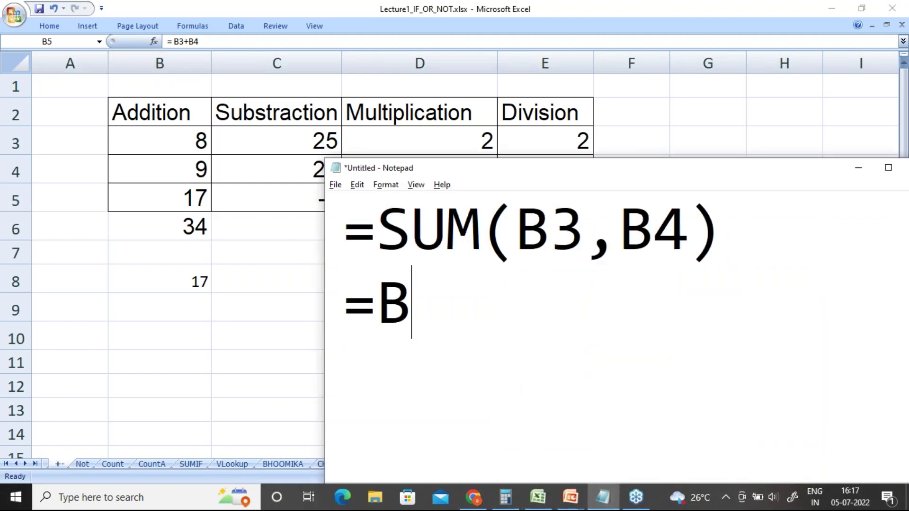
pyautogui.write('3+B4')
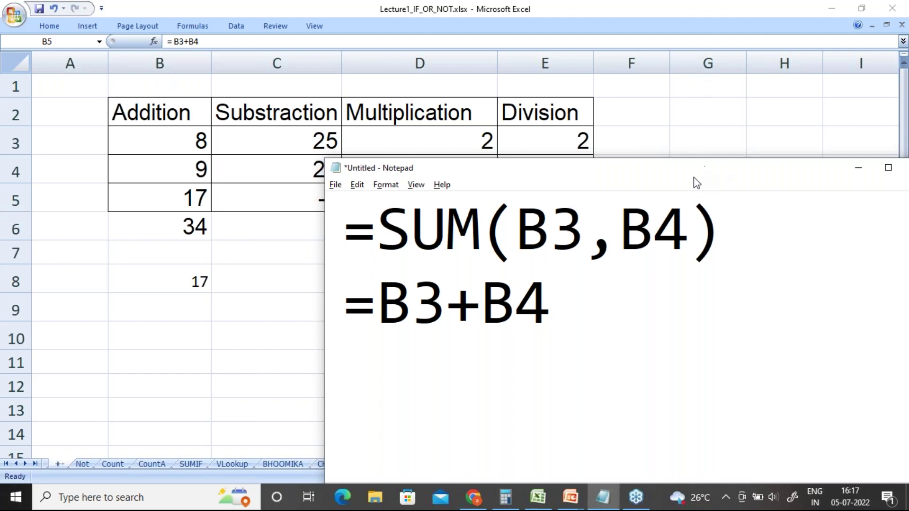
pyautogui.moveTo(718, 179); pyautogui.dragTo(477, 179)
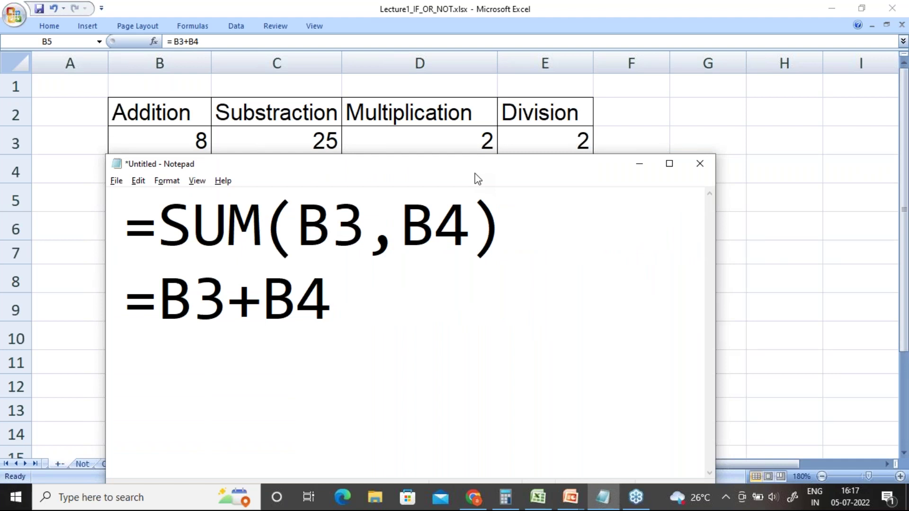
# Switch back from the Notepad note to the Excel worksheet.
pyautogui.click(893, 70)
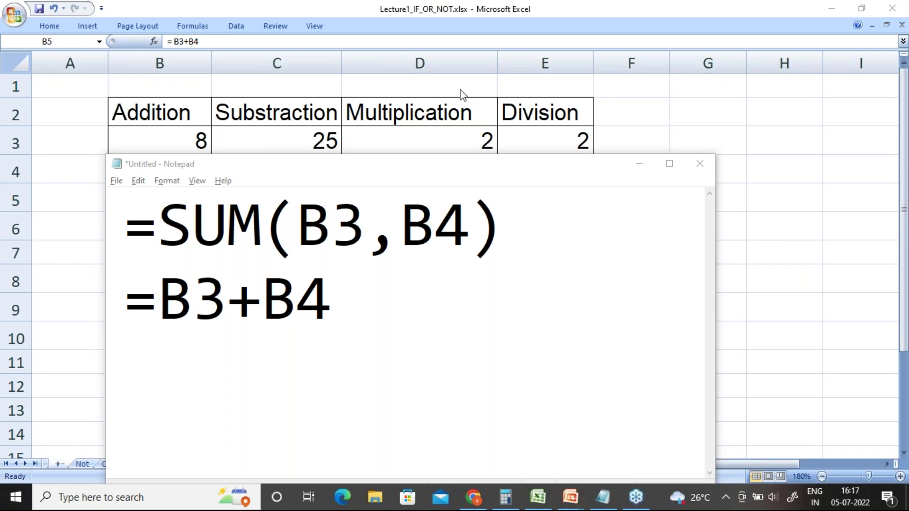
pyautogui.doubleClick(248, 166)
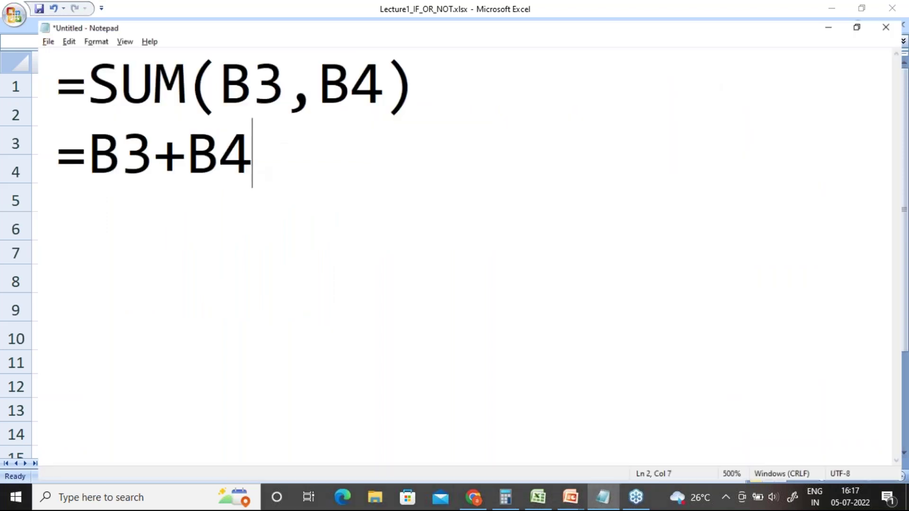
pyautogui.click(860, 7)
pyautogui.click(834, 11)
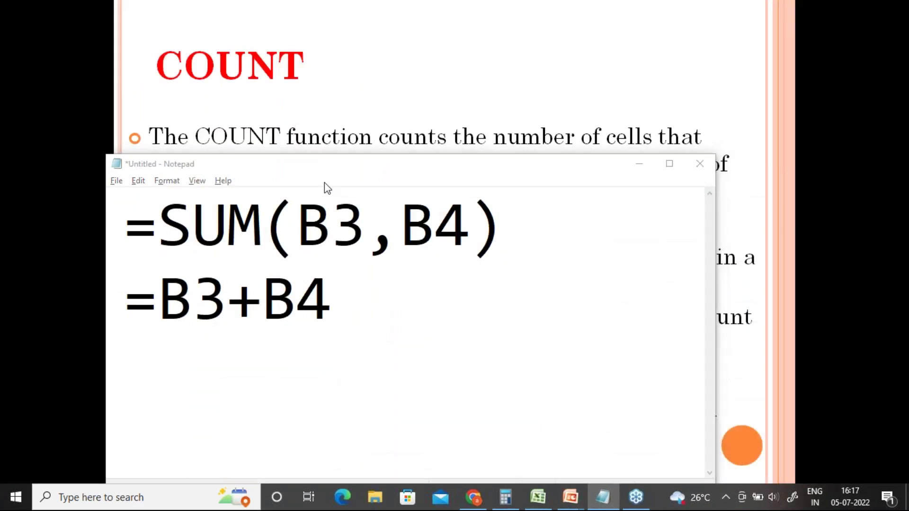
pyautogui.hotkey('alt', 'Tab')
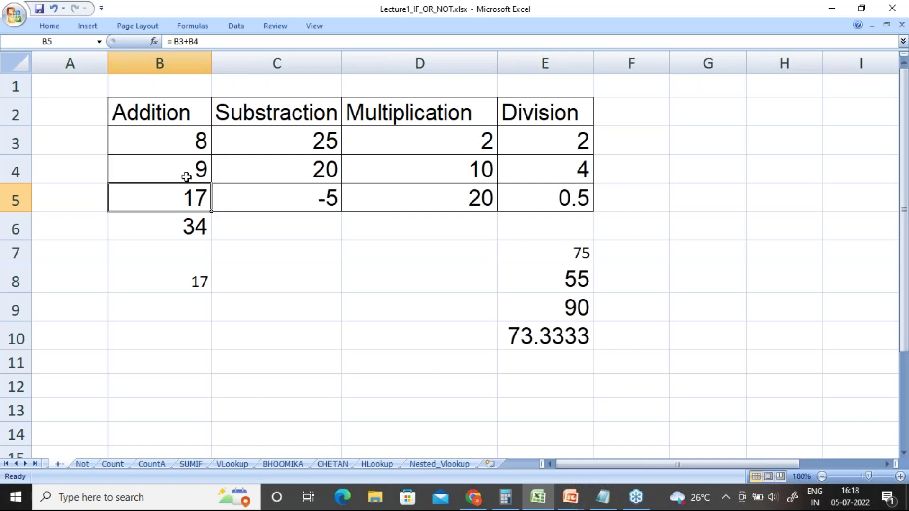
# Clear cell B5 and re-enter the addition formula =B3+B4 in it.
pyautogui.press('Delete')
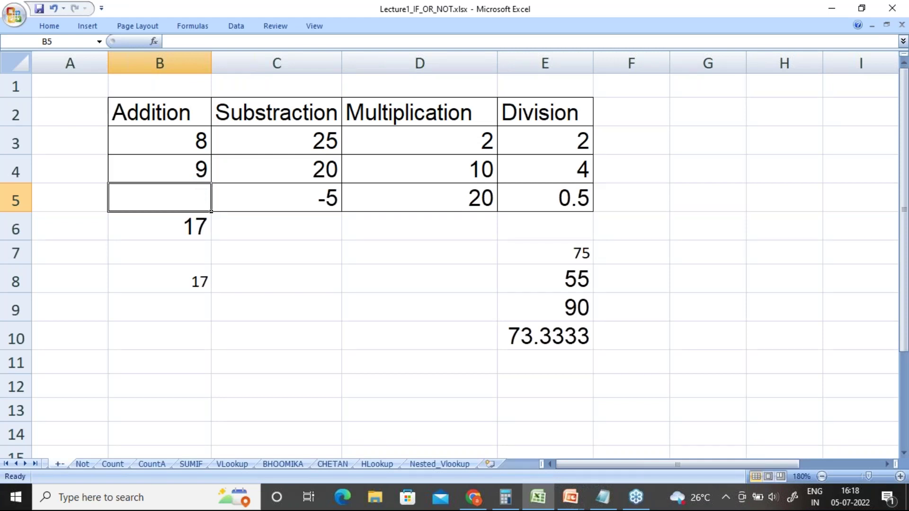
pyautogui.write('=')
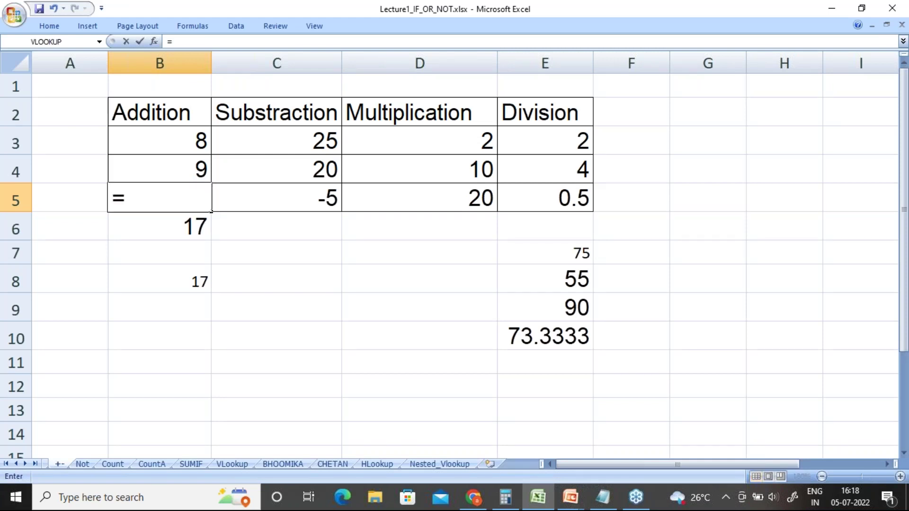
pyautogui.press('Up')
pyautogui.press('Up')
pyautogui.write('+')
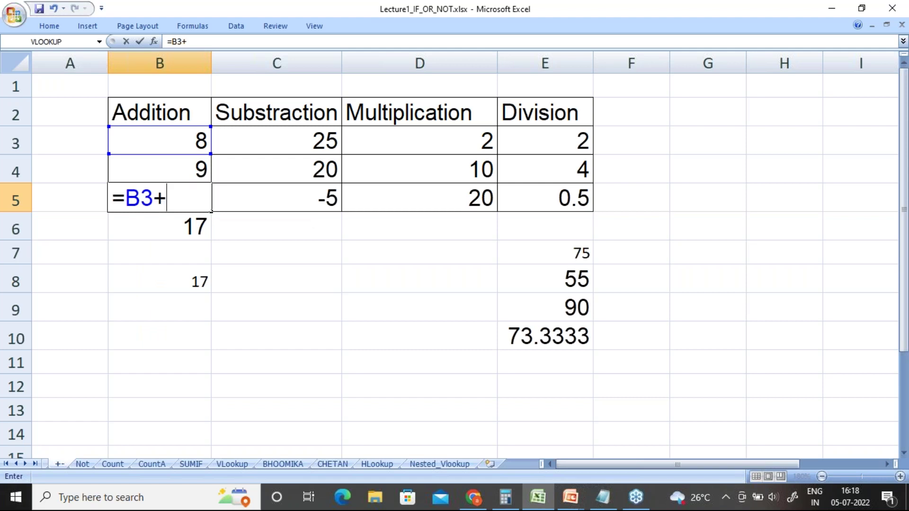
pyautogui.write('B4')
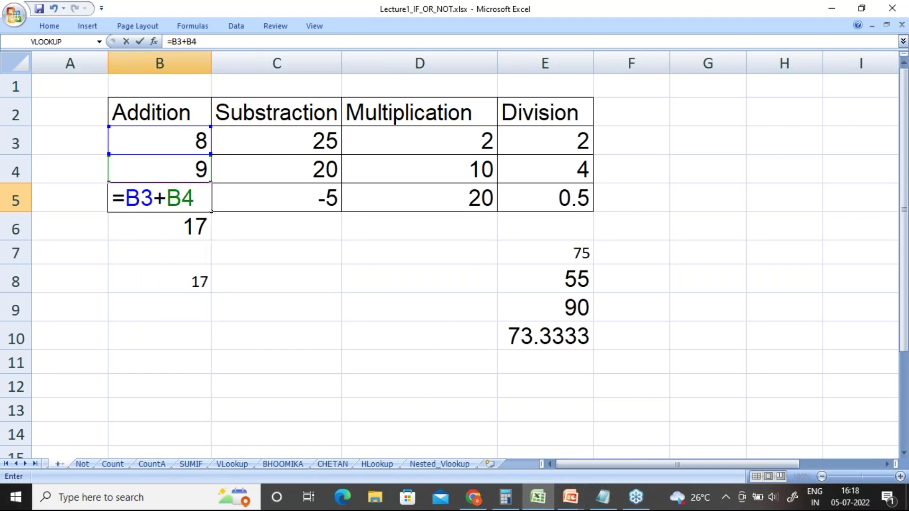
pyautogui.press('Return')
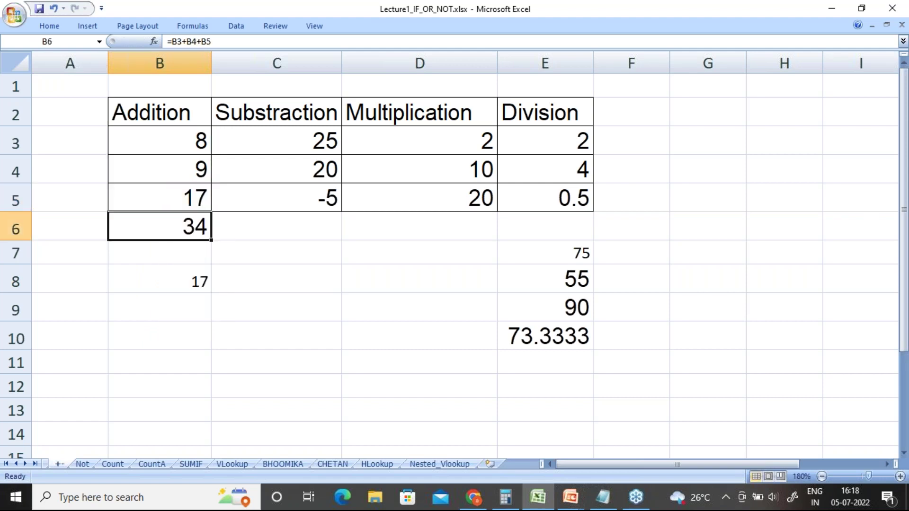
# Clear cell B6 and check the addition formula in cell B5.
pyautogui.press('Delete')
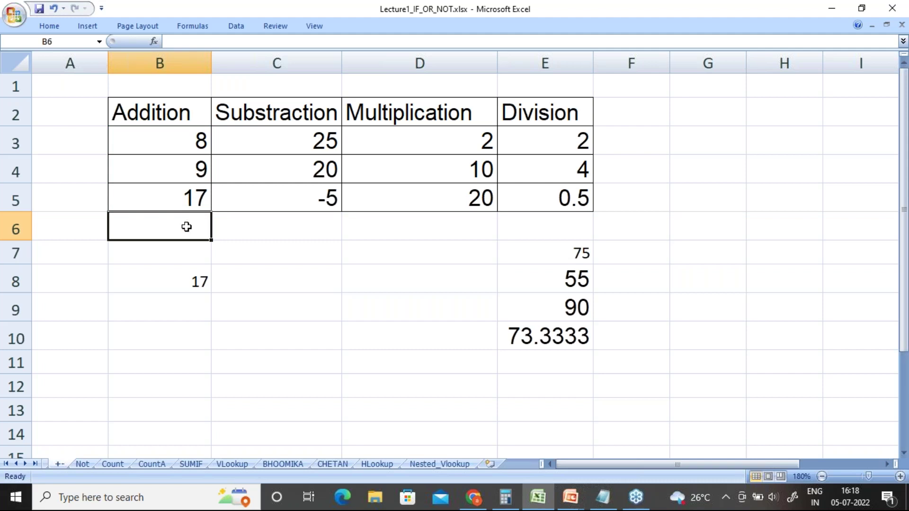
pyautogui.click(897, 232)
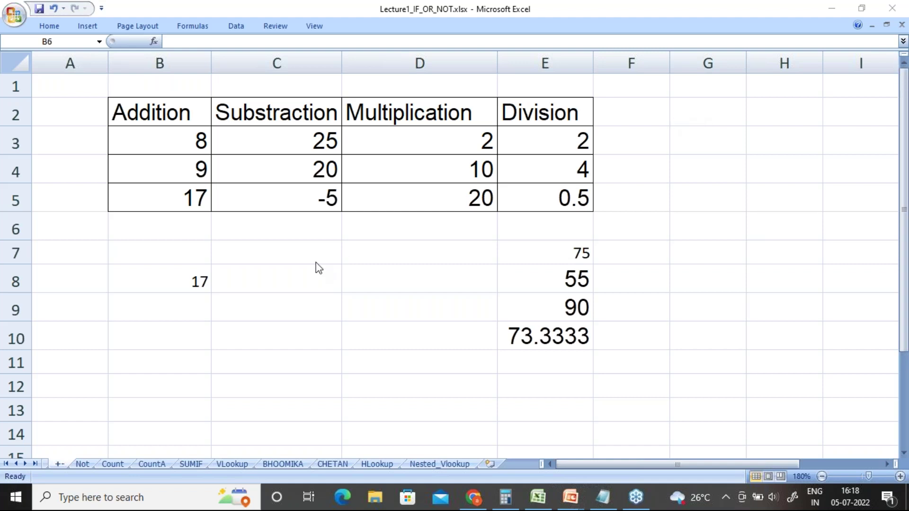
pyautogui.click(191, 235)
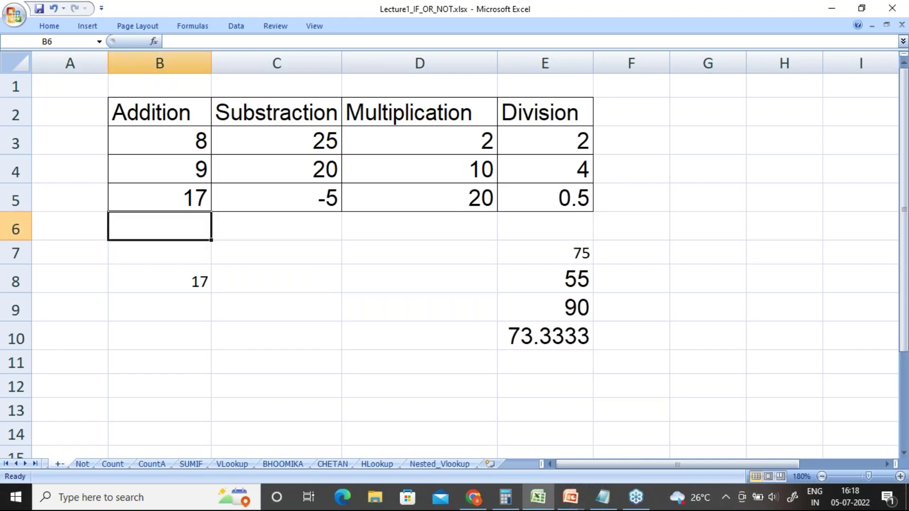
pyautogui.click(190, 199)
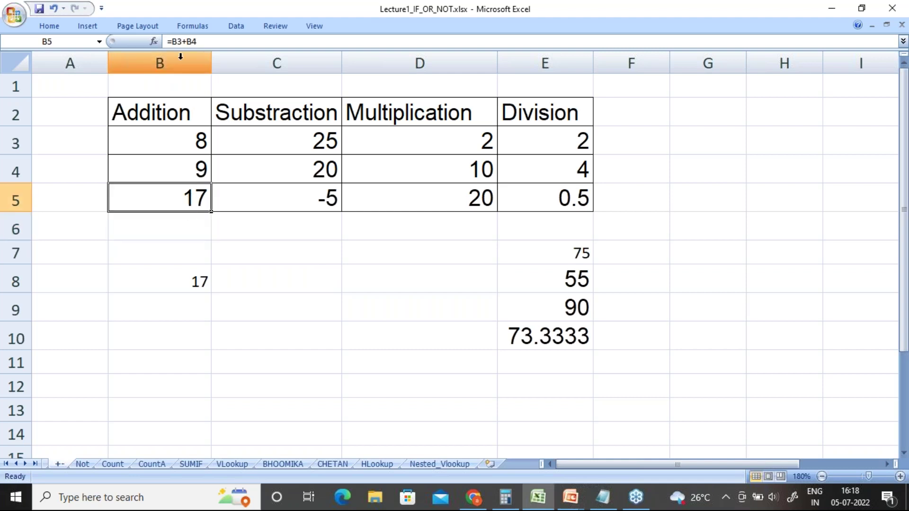
pyautogui.click(898, 235)
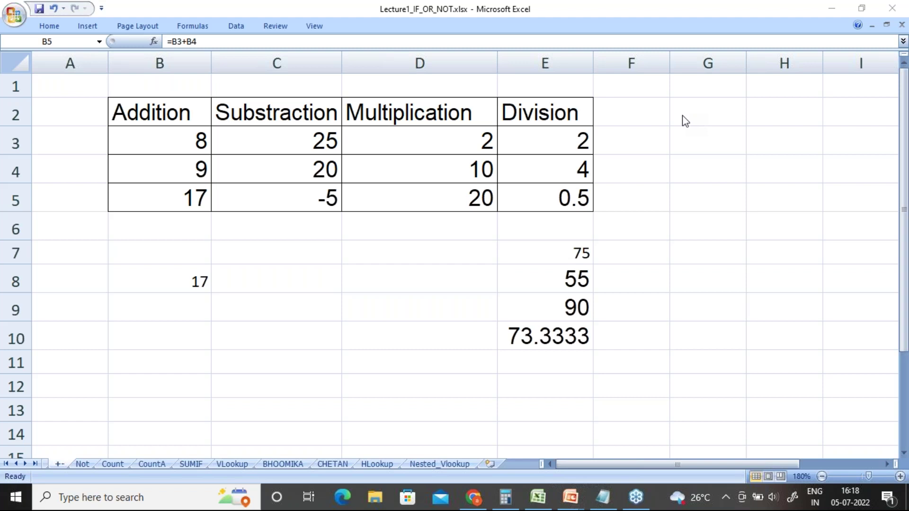
pyautogui.click(178, 199)
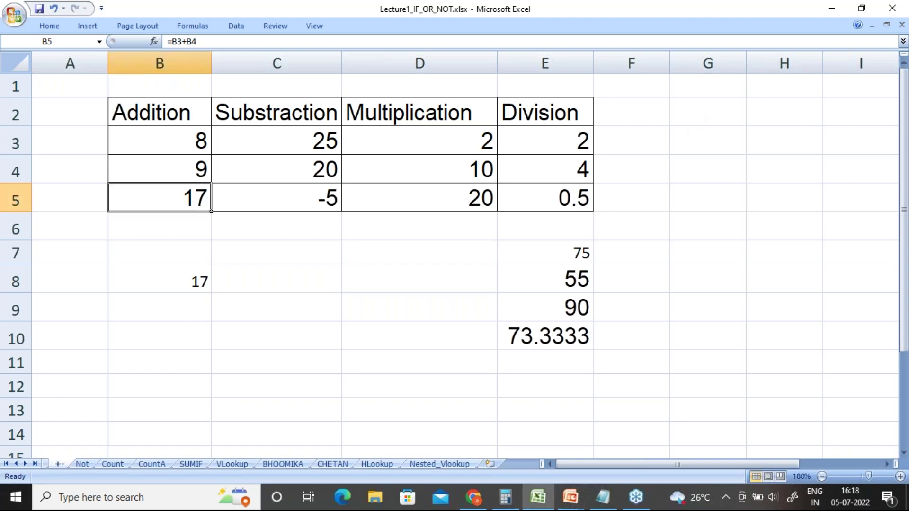
# Enter =B3+B4+B5 in cell B6 by referencing the three Addition cells, and reselect B6 to check its formula.
pyautogui.click(151, 226)
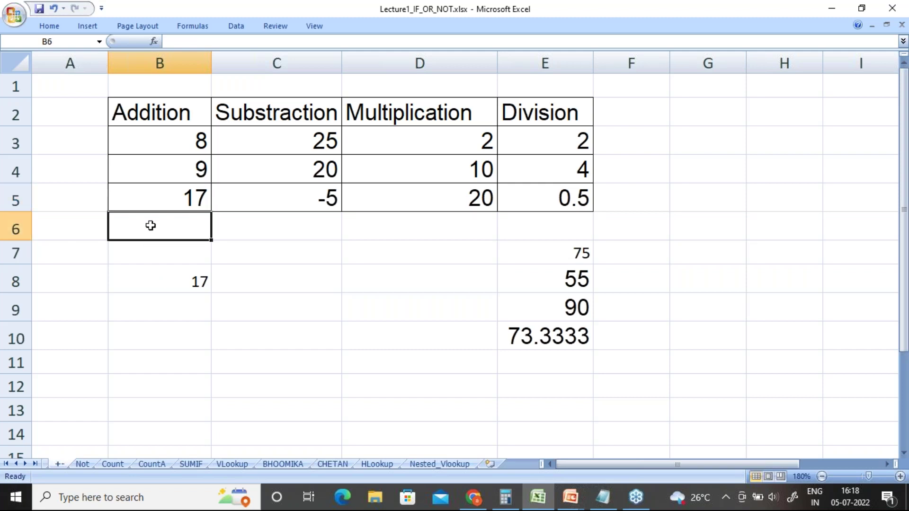
pyautogui.write('=')
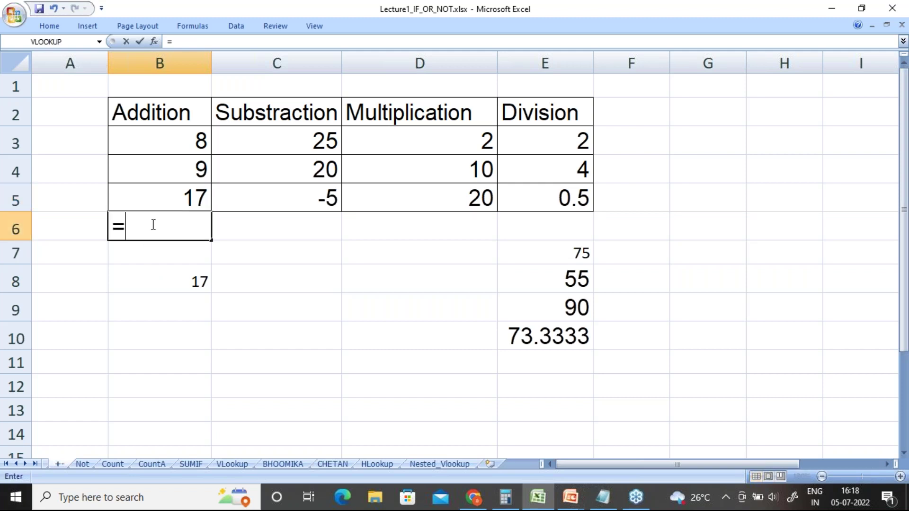
pyautogui.click(180, 134)
pyautogui.write('+')
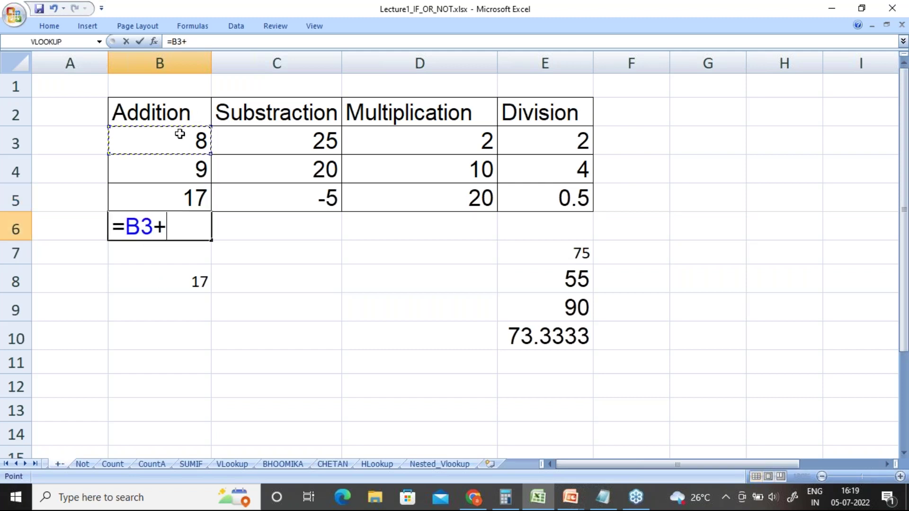
pyautogui.click(162, 177)
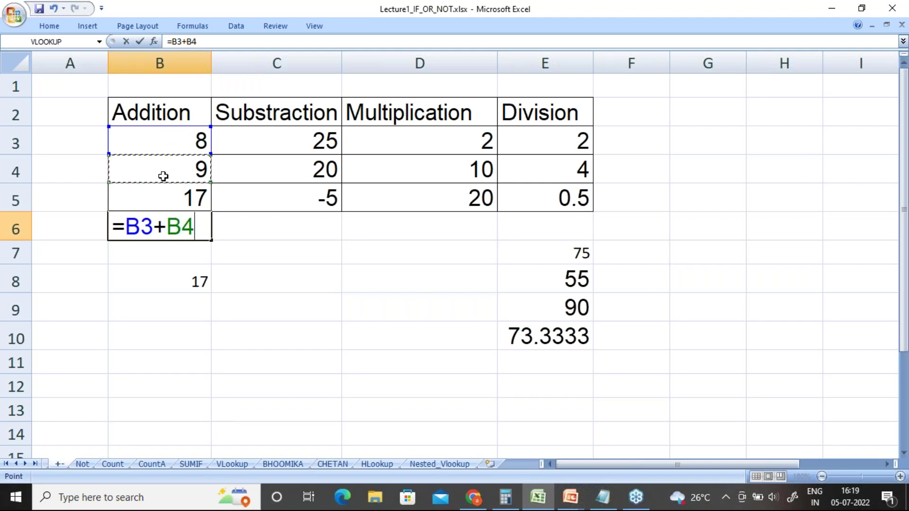
pyautogui.write('+')
pyautogui.click(160, 198)
pyautogui.press('Return')
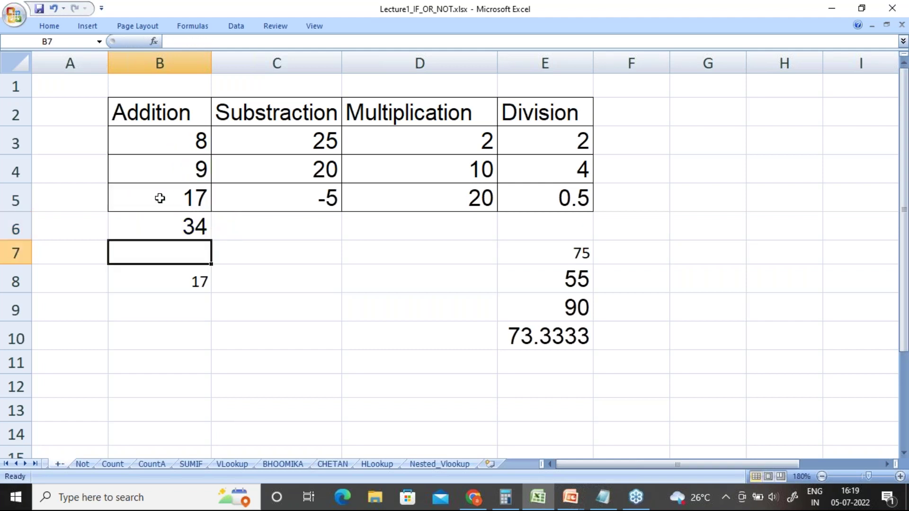
pyautogui.click(160, 223)
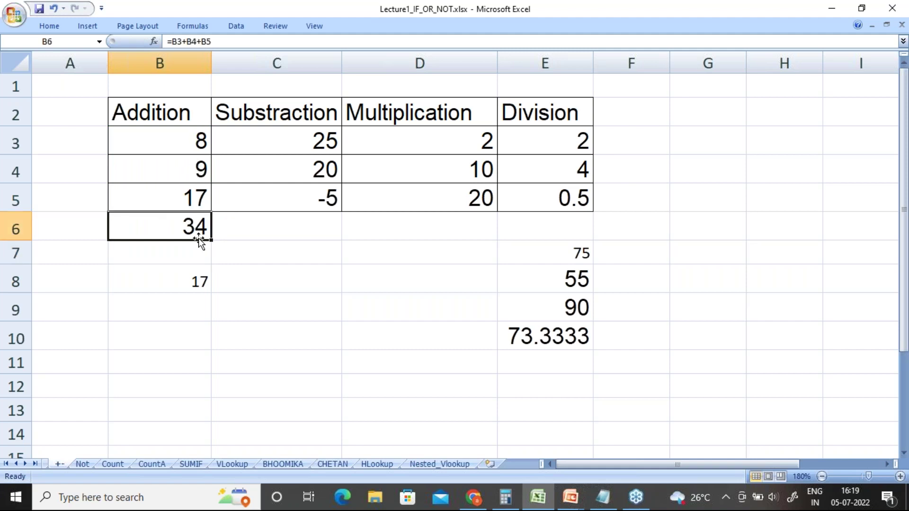
# Clear cell B6, undo the deletion to restore its formula, and undo the average in cell E10.
pyautogui.press('Delete')
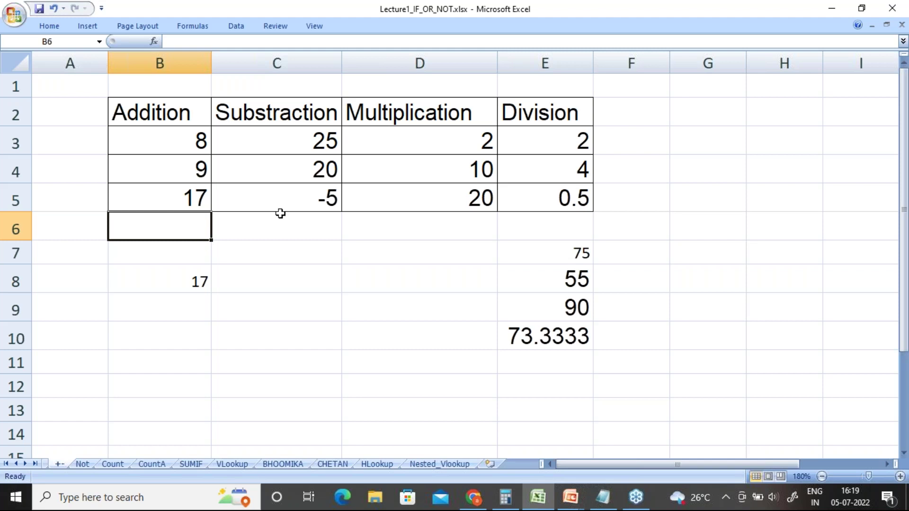
pyautogui.click(250, 222)
pyautogui.hotkey('ctrl', 'z')
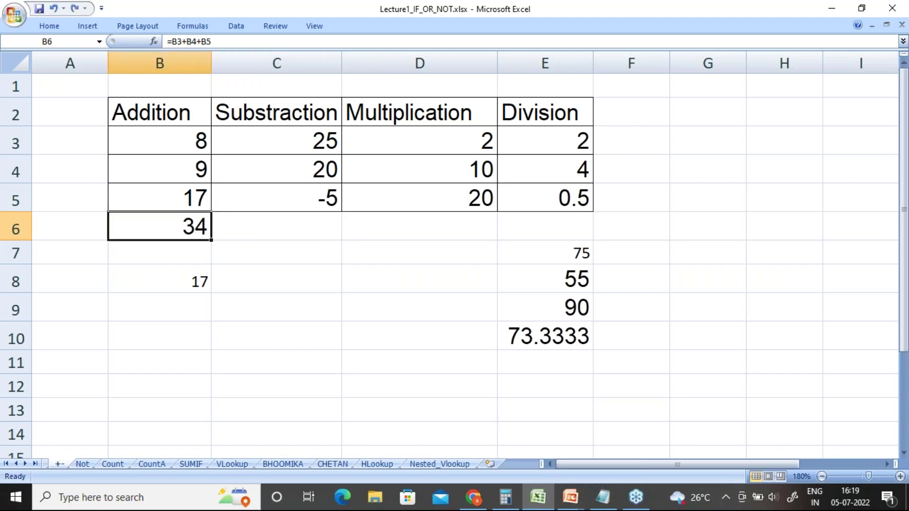
pyautogui.press('Delete')
pyautogui.hotkey('ctrl', 'z')
pyautogui.hotkey('ctrl', 'z')
pyautogui.hotkey('ctrl', 'y')
pyautogui.hotkey('ctrl', 'z')
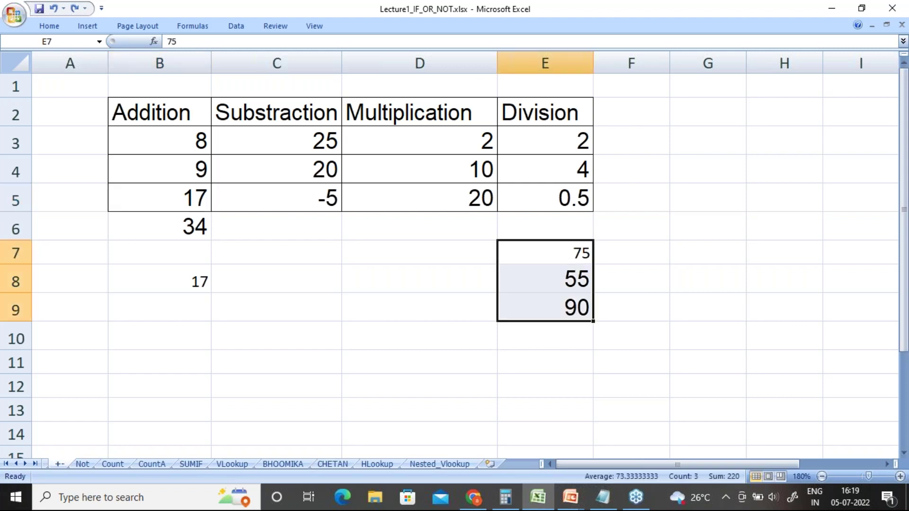
pyautogui.click(181, 235)
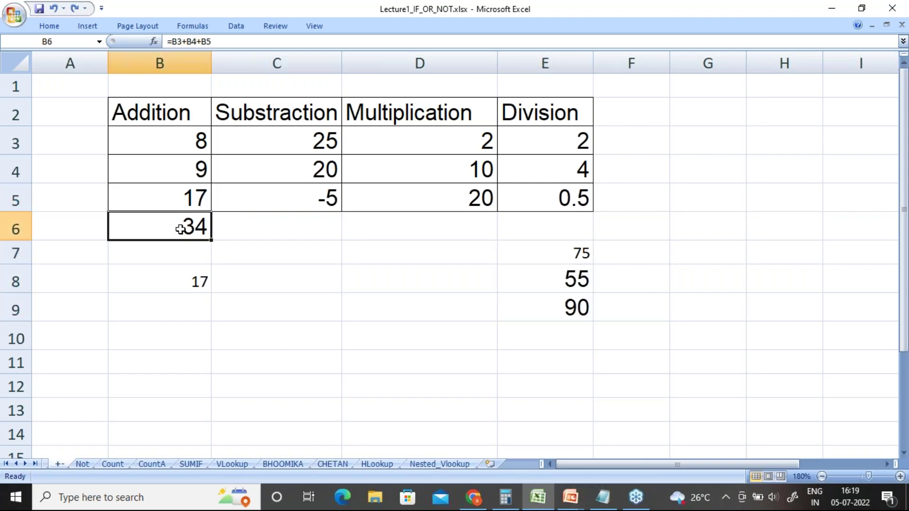
# Examine the subtraction formula in cell C5 and the cells it refers to.
pyautogui.click(292, 143)
pyautogui.click(284, 203)
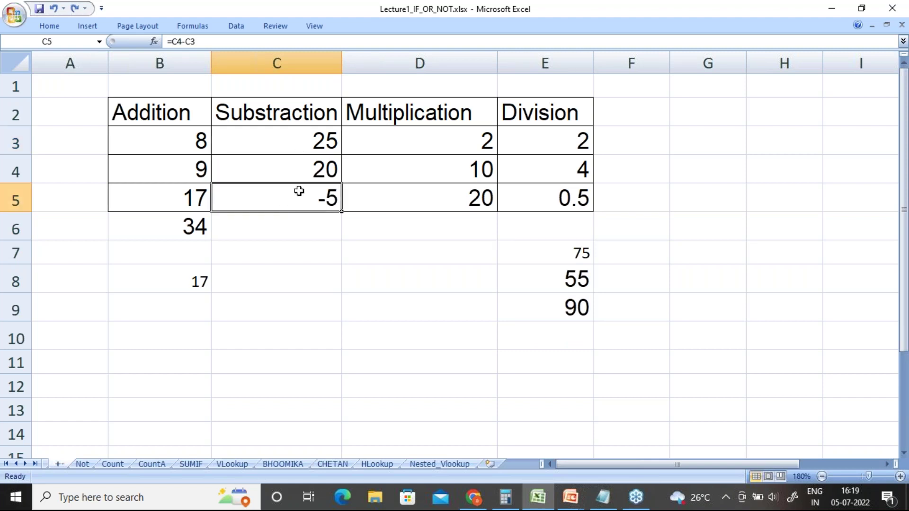
pyautogui.doubleClick(298, 192)
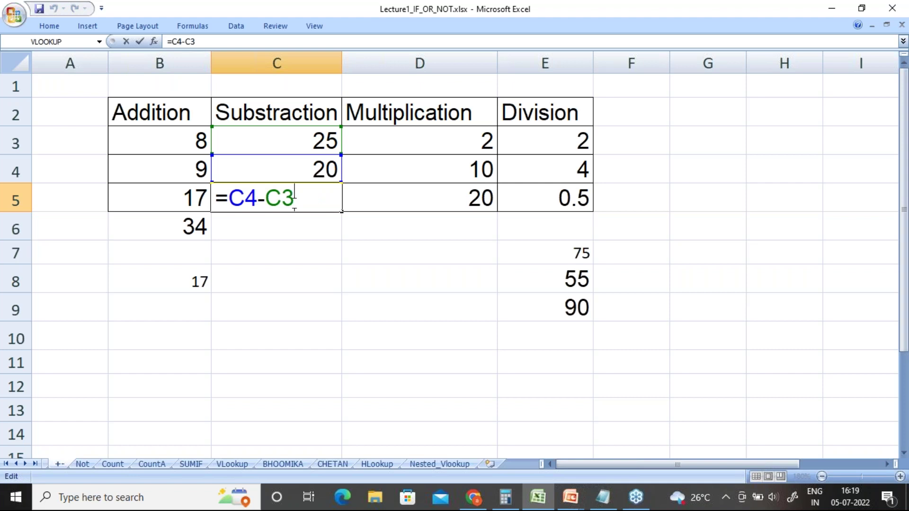
pyautogui.press('Return')
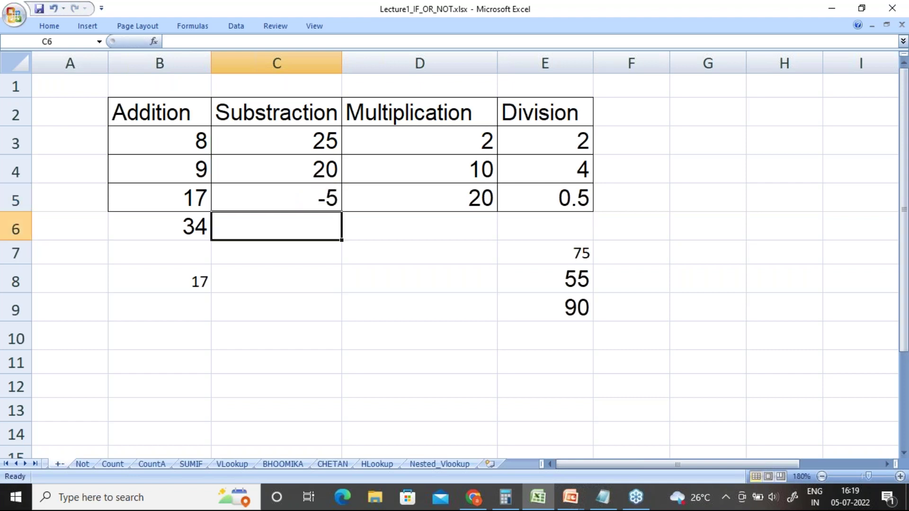
pyautogui.click(310, 200)
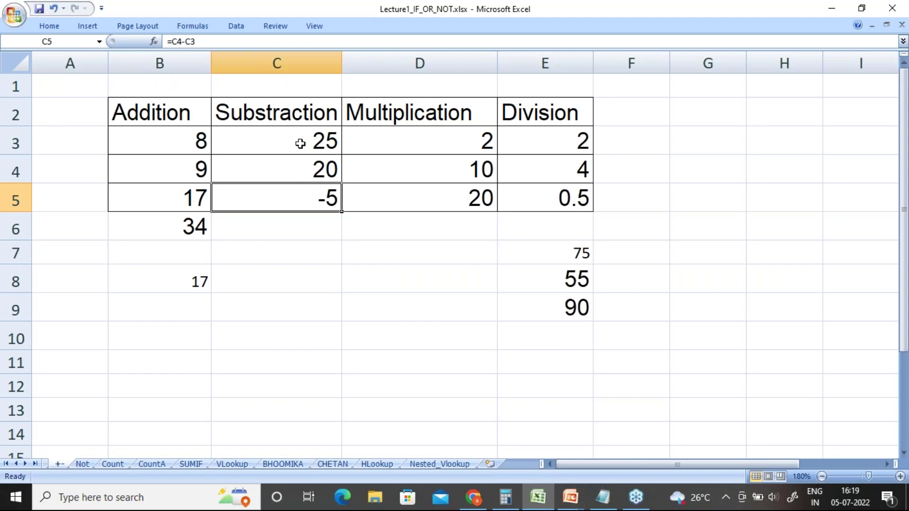
# Enter =C3-C4 in cell C6 and compare its formula with the one in cell C5.
pyautogui.press('Return')
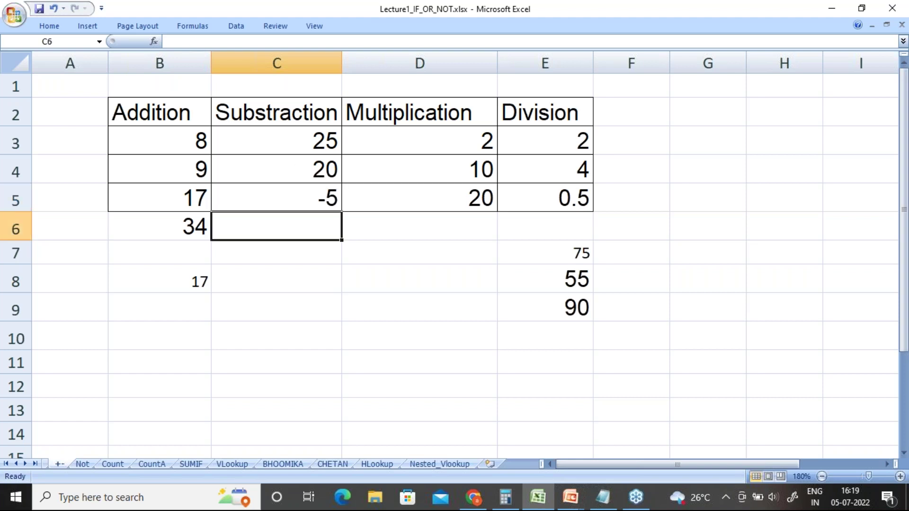
pyautogui.write('=')
pyautogui.click(276, 140)
pyautogui.write('-')
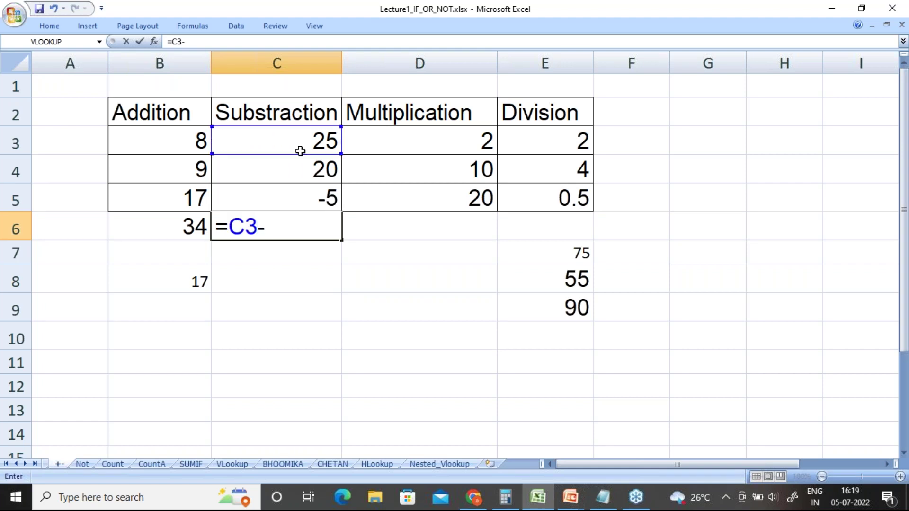
pyautogui.click(294, 170)
pyautogui.press('Return')
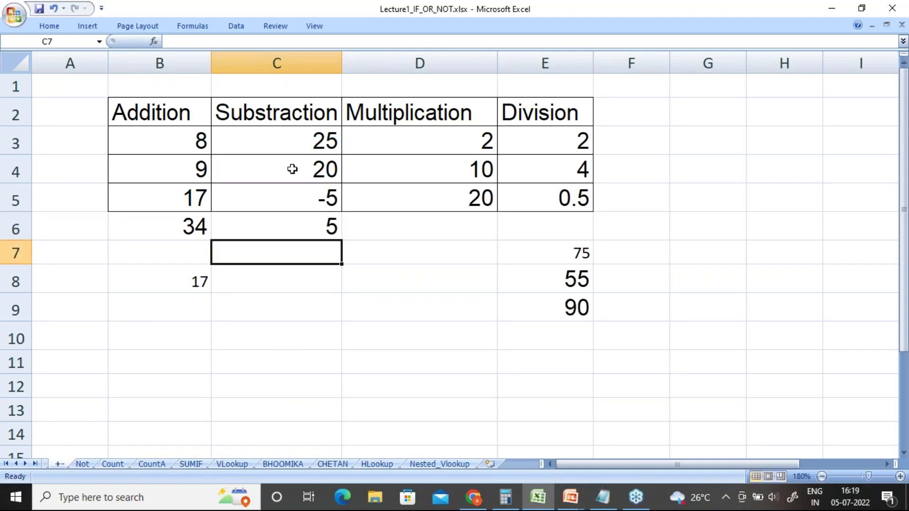
pyautogui.click(287, 226)
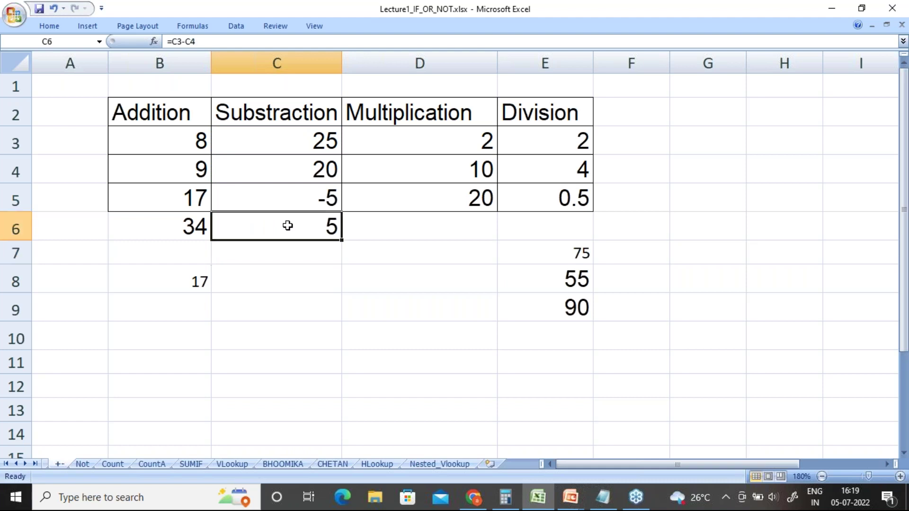
pyautogui.doubleClick(288, 200)
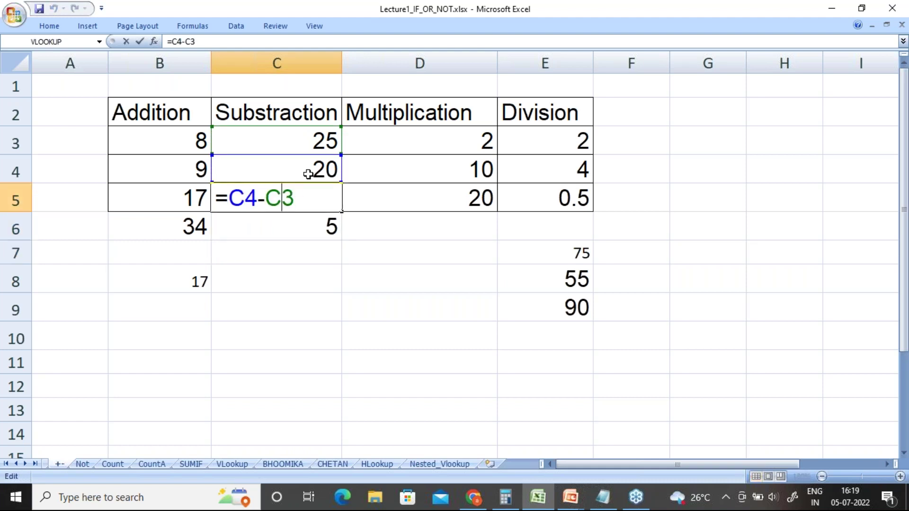
pyautogui.press('Return')
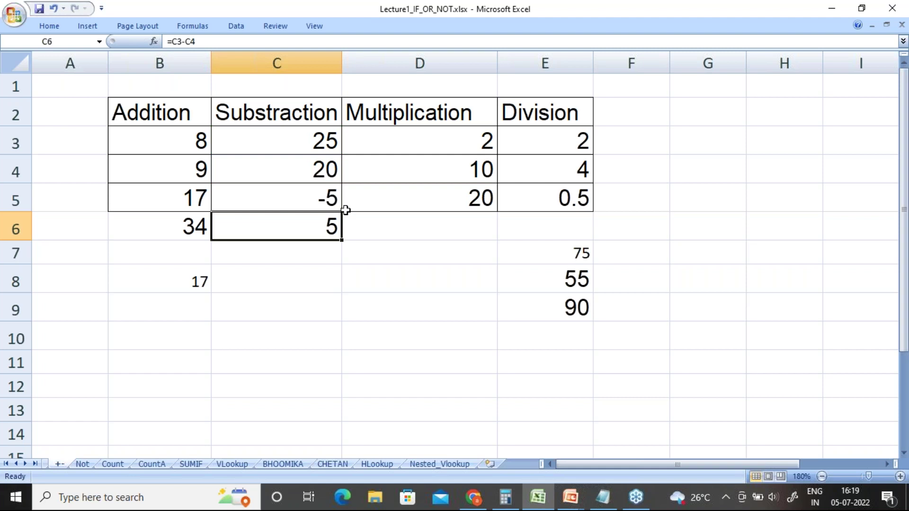
# Re-enter the multiplication formula =D3*D4 in cell D5 by referencing the two cells above, and reselect D5 to check it.
pyautogui.click(467, 200)
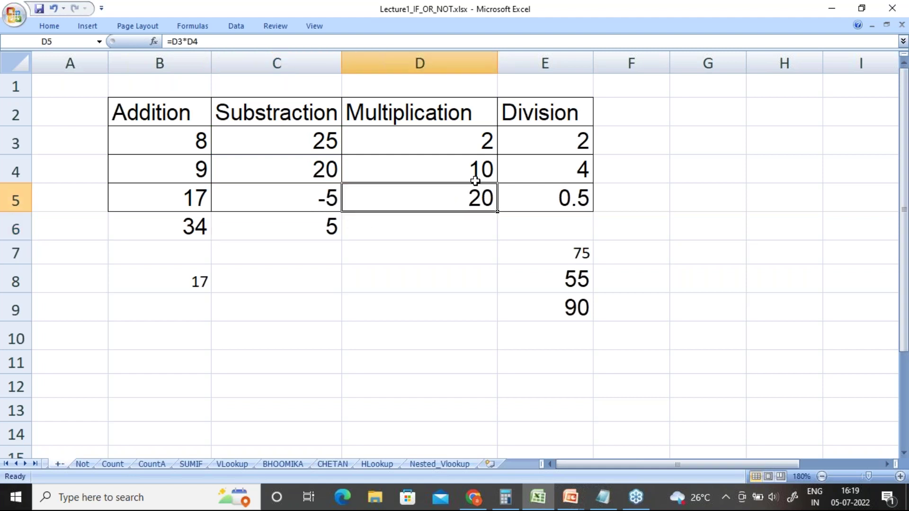
pyautogui.doubleClick(420, 196)
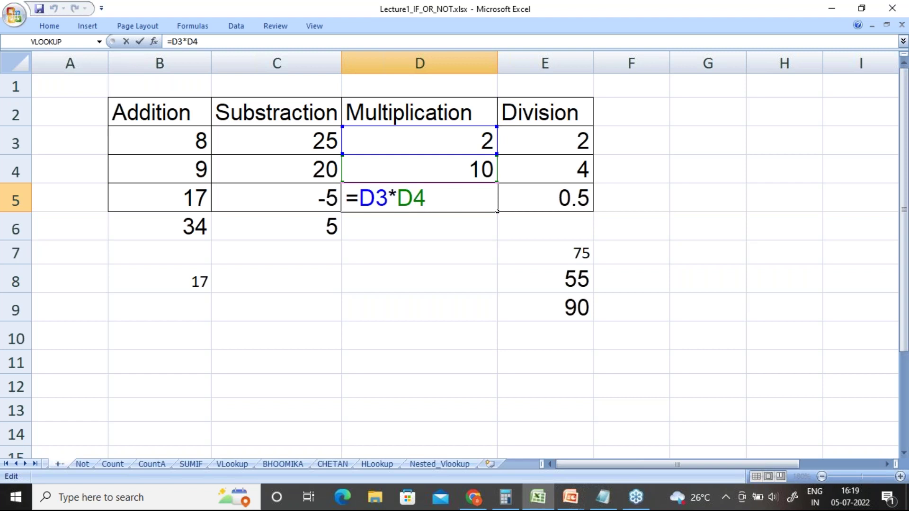
pyautogui.press('BackSpace')
pyautogui.press('BackSpace')
pyautogui.press('BackSpace')
pyautogui.press('BackSpace')
pyautogui.press('BackSpace')
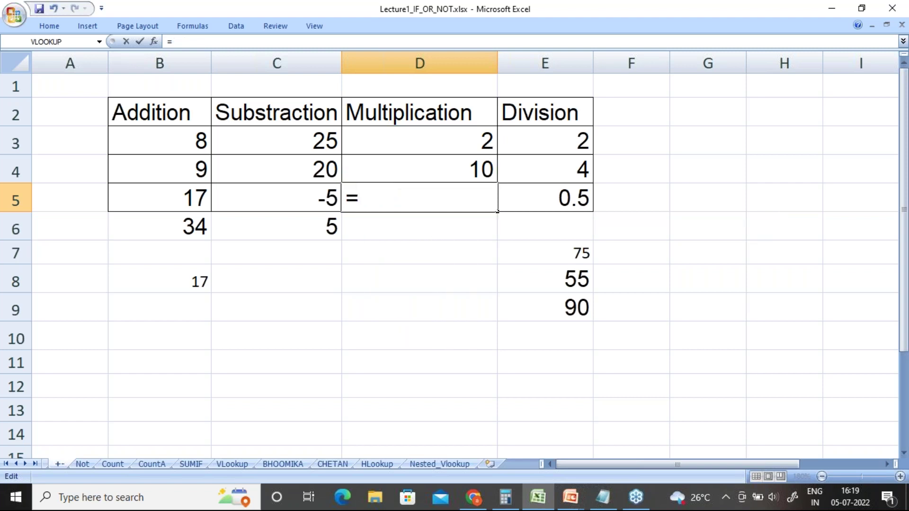
pyautogui.click(442, 140)
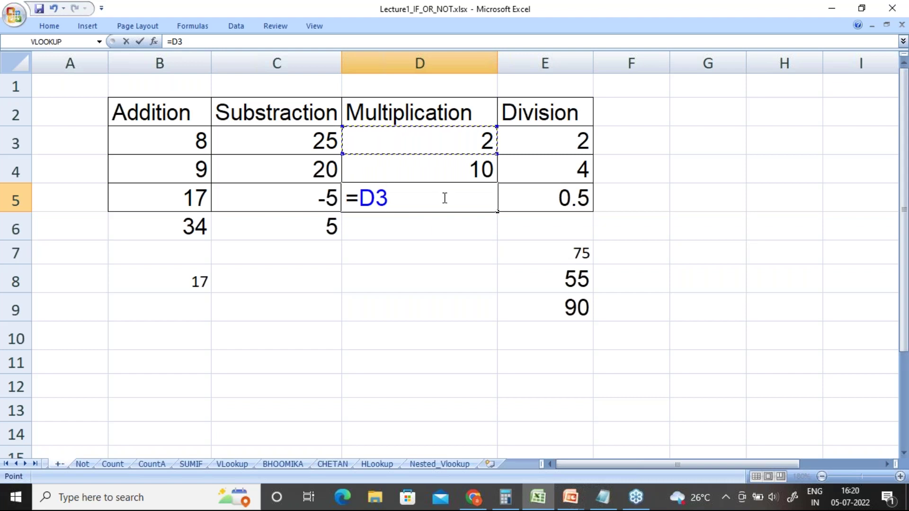
pyautogui.write('*')
pyautogui.click(445, 171)
pyautogui.press('Return')
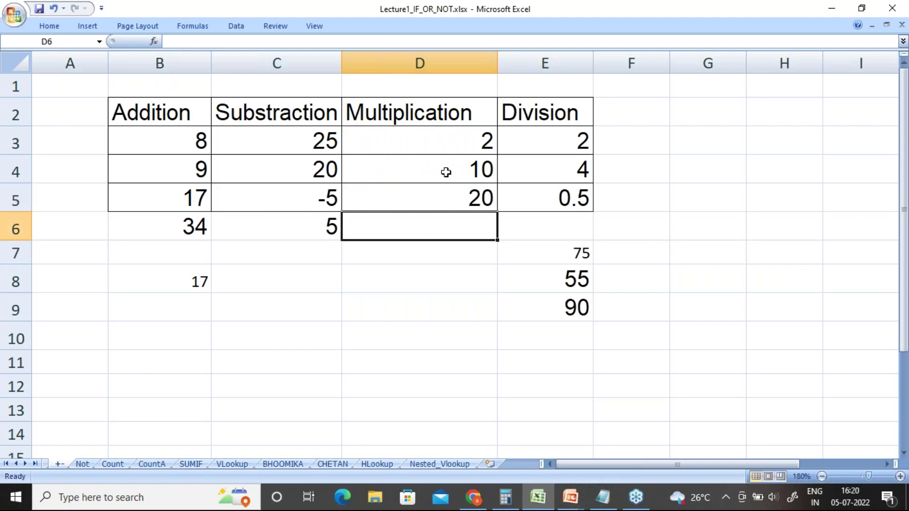
pyautogui.click(439, 191)
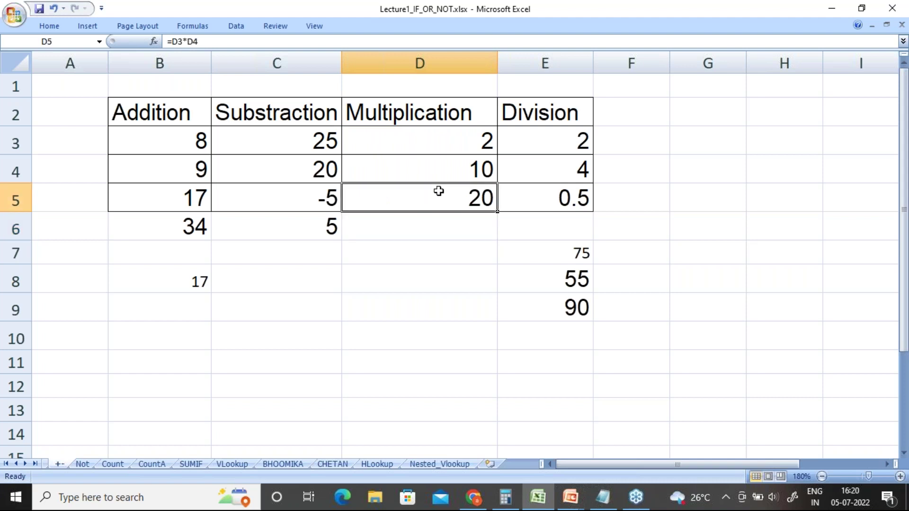
# Replace the division formula in cell E5 with =E4/E3 by referencing the two cells above.
pyautogui.click(518, 200)
pyautogui.press('F2')
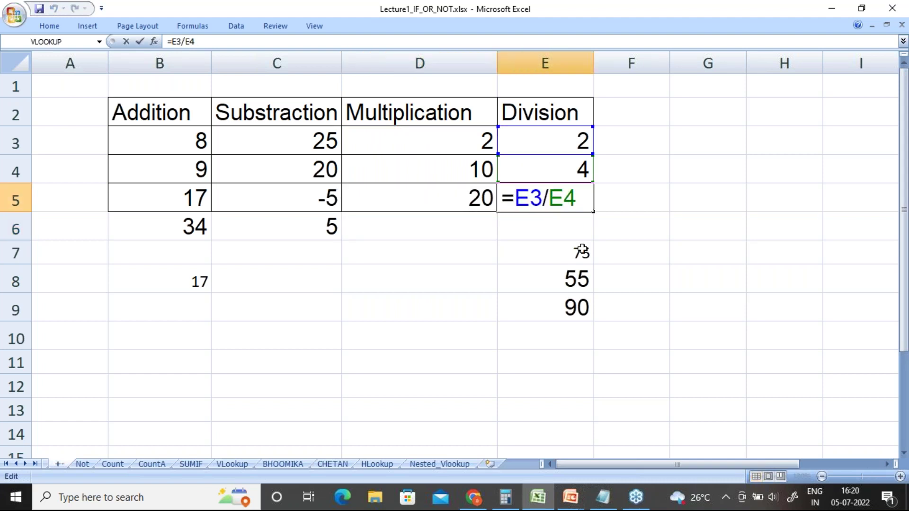
pyautogui.press('BackSpace')
pyautogui.press('BackSpace')
pyautogui.press('BackSpace')
pyautogui.press('BackSpace')
pyautogui.press('BackSpace')
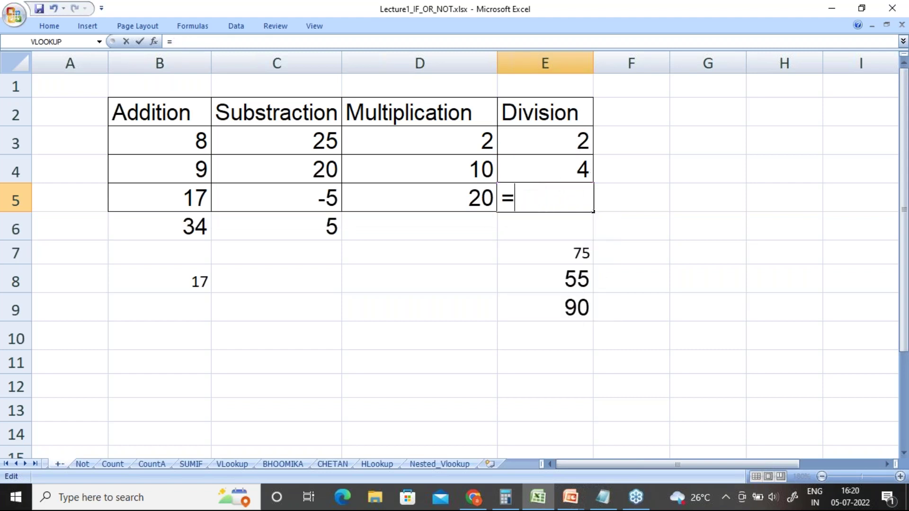
pyautogui.click(547, 171)
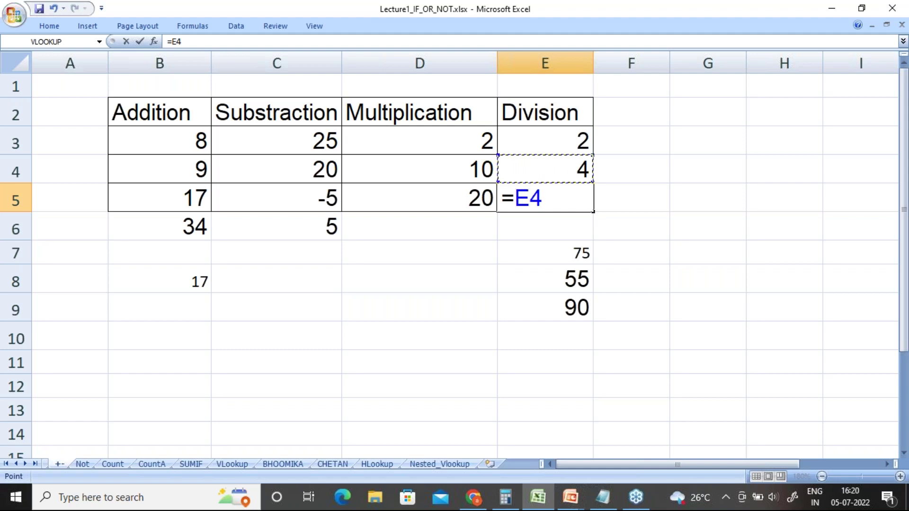
pyautogui.write('/')
pyautogui.click(548, 144)
pyautogui.press('Return')
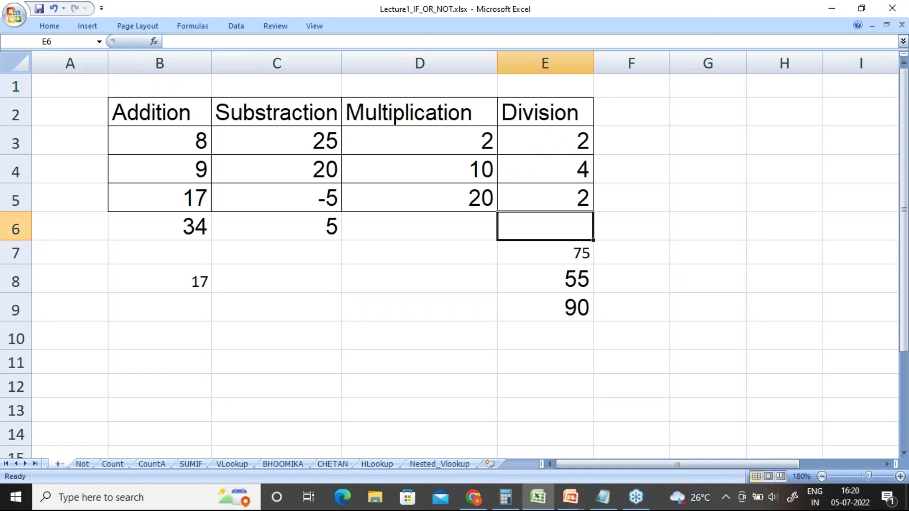
# Set the Division values to 10 in cell E3 and 50 in cell E4.
pyautogui.click(565, 141)
pyautogui.write('10')
pyautogui.press('Return')
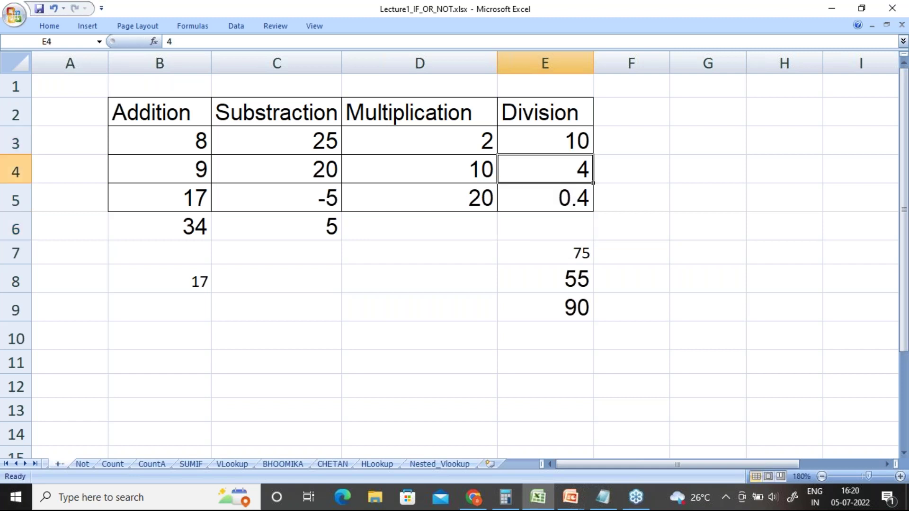
pyautogui.write('50')
pyautogui.press('Return')
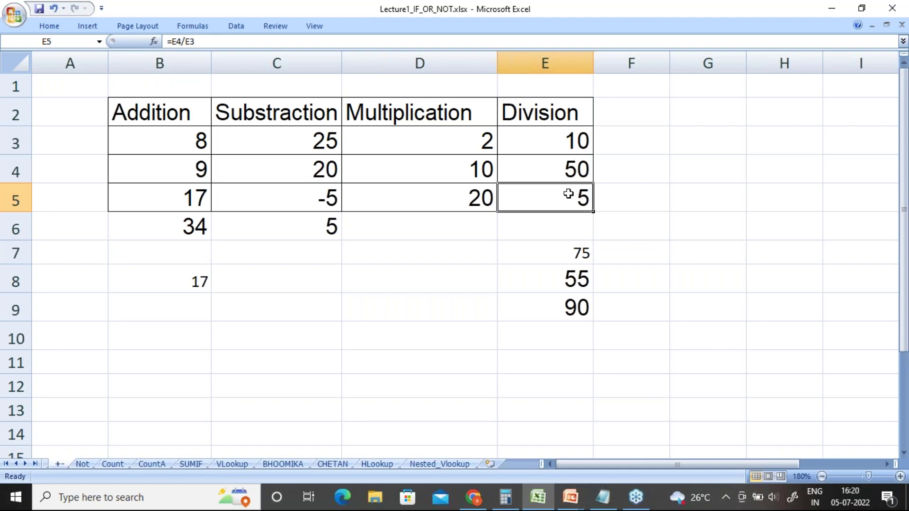
# Switch to the Notepad note and paste a copy of the =B3+B4 line on a new line below it.
pyautogui.click(896, 233)
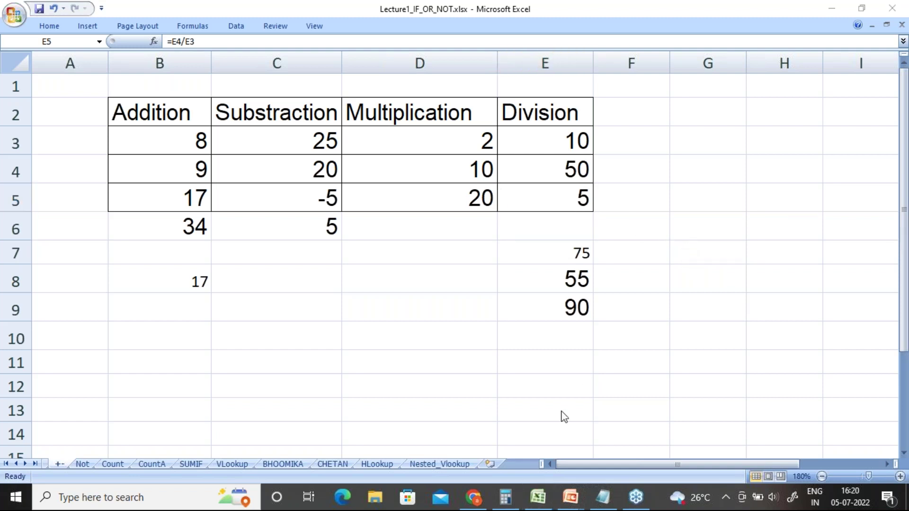
pyautogui.click(605, 502)
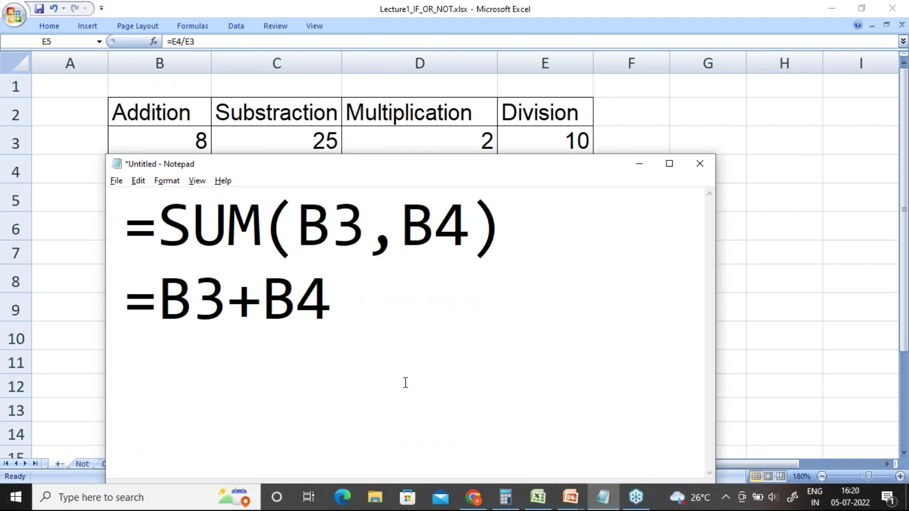
pyautogui.click(210, 308)
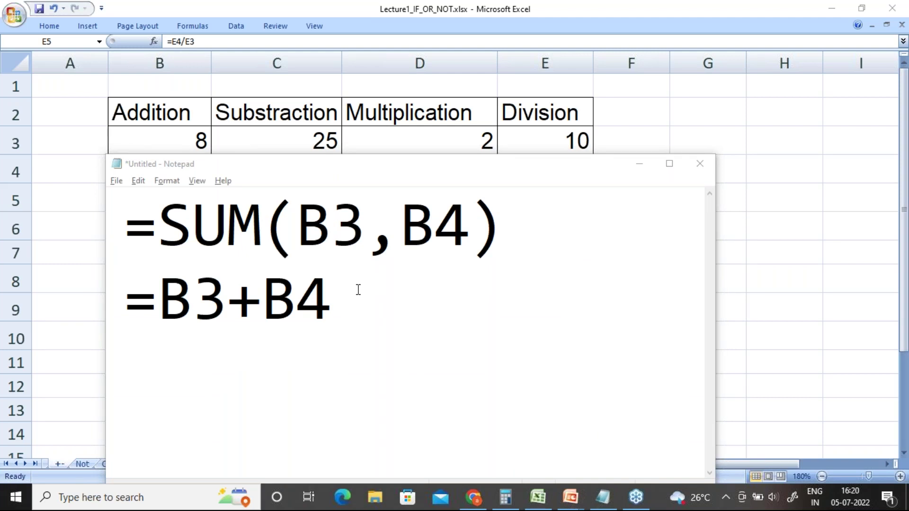
pyautogui.moveTo(359, 289); pyautogui.dragTo(99, 310)
pyautogui.hotkey('ctrl', 'c')
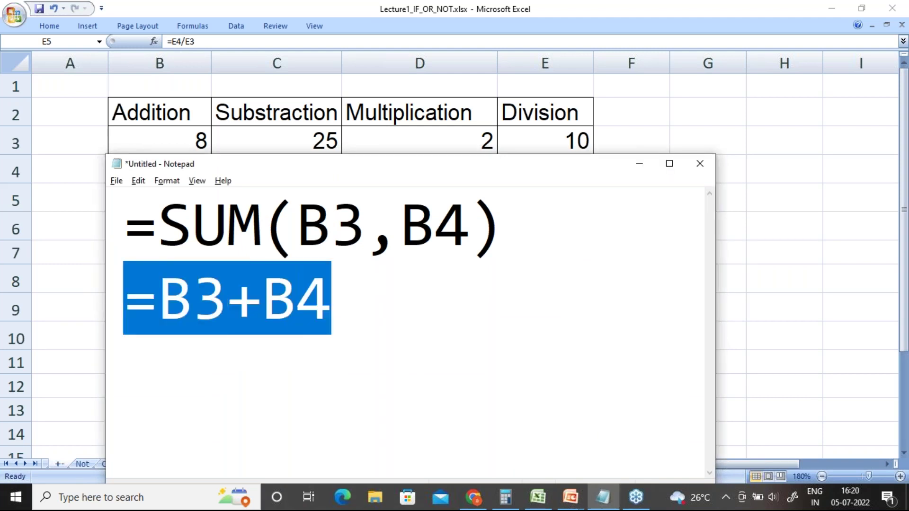
pyautogui.press('End')
pyautogui.press('Return')
pyautogui.hotkey('ctrl', 'v')
pyautogui.press('Left')
pyautogui.press('Left')
pyautogui.press('Left')
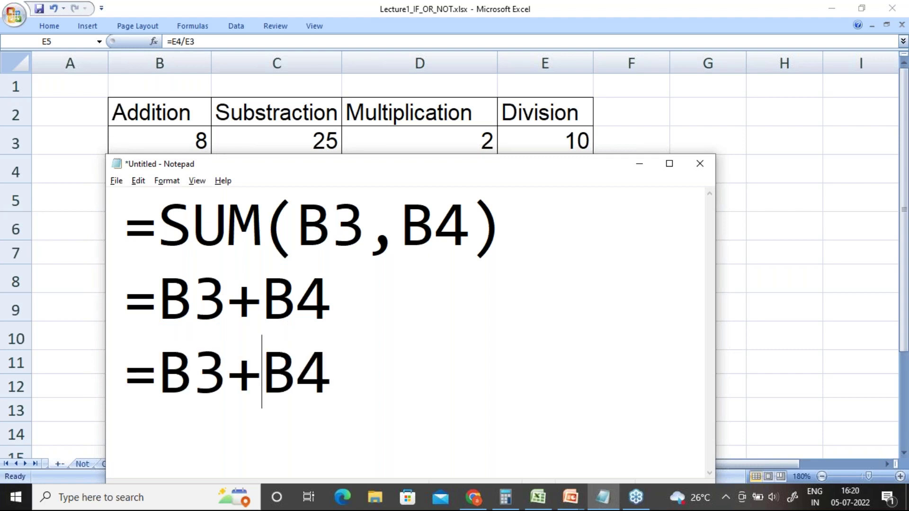
# Change the copied formula's operator to make it =B3-B4 and start a new line below it.
pyautogui.press('Right')
pyautogui.write('\\')
pyautogui.press('BackSpace')
pyautogui.press('BackSpace')
pyautogui.write('-')
pyautogui.press('Right')
pyautogui.press('Right')
pyautogui.press('Return')
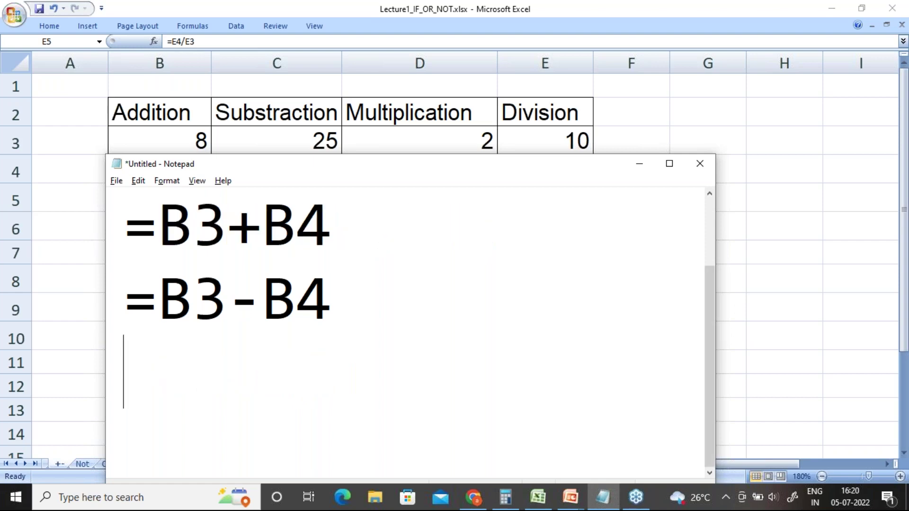
# Add the multiplication formula =B3*B4 below the subtraction line by pasting the copied formula and replacing its operator.
pyautogui.hotkey('ctrl', '-')
pyautogui.hotkey('ctrl', '-')
pyautogui.hotkey('ctrl', '-')
pyautogui.hotkey('ctrl', '-')
pyautogui.hotkey('ctrl', '-')
pyautogui.hotkey('ctrl', '-')
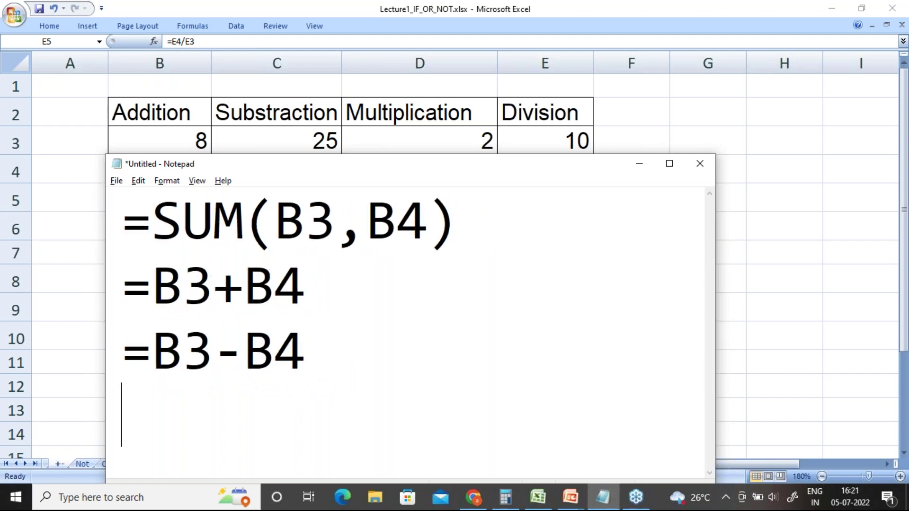
pyautogui.hotkey('ctrl', 'v')
pyautogui.press('Left')
pyautogui.press('Left')
pyautogui.press('Left')
pyautogui.press('Right')
pyautogui.press('BackSpace')
pyautogui.write('*')
pyautogui.press('Right')
pyautogui.press('Right')
pyautogui.press('Return')
# Add the division formula =B3/B4 on the last line by pasting the copied formula and rewriting its ending.
pyautogui.hotkey('ctrl', 'v')
pyautogui.press('BackSpace')
pyautogui.press('BackSpace')
pyautogui.press('BackSpace')
pyautogui.write('/')
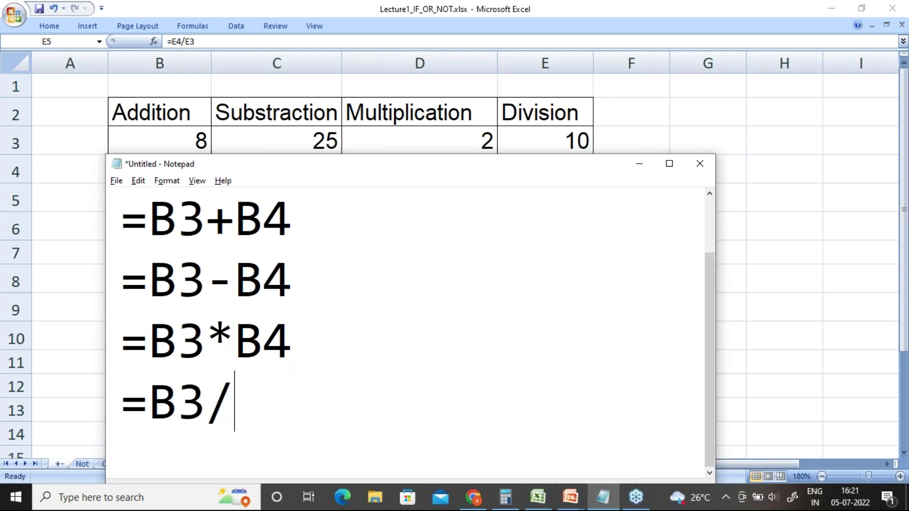
pyautogui.write('B4')
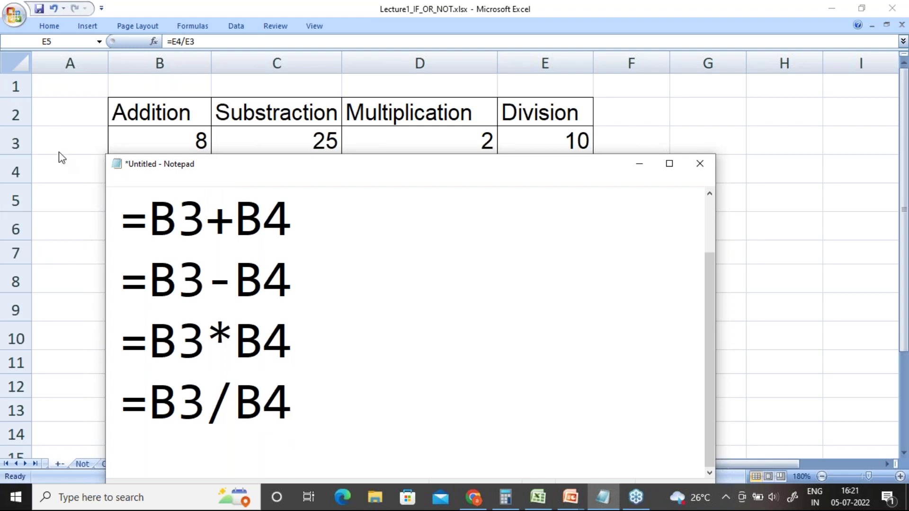
# Switch back to the Excel workbook, look at the Not sheet and return to the +- sheet.
pyautogui.hotkey('alt', 'Tab')
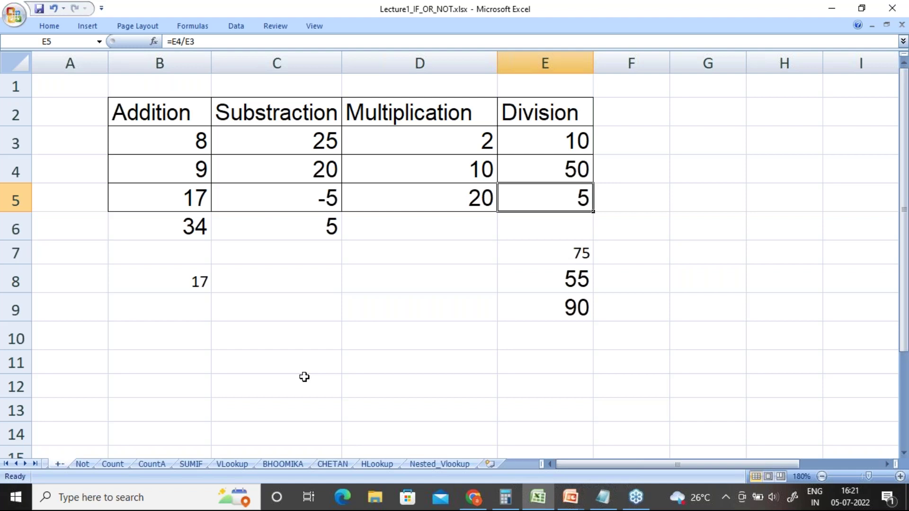
pyautogui.click(83, 465)
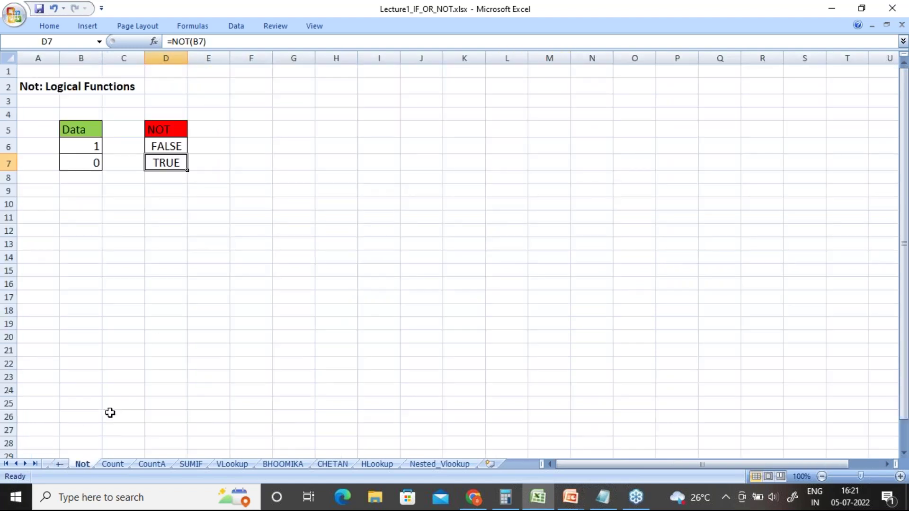
pyautogui.click(62, 464)
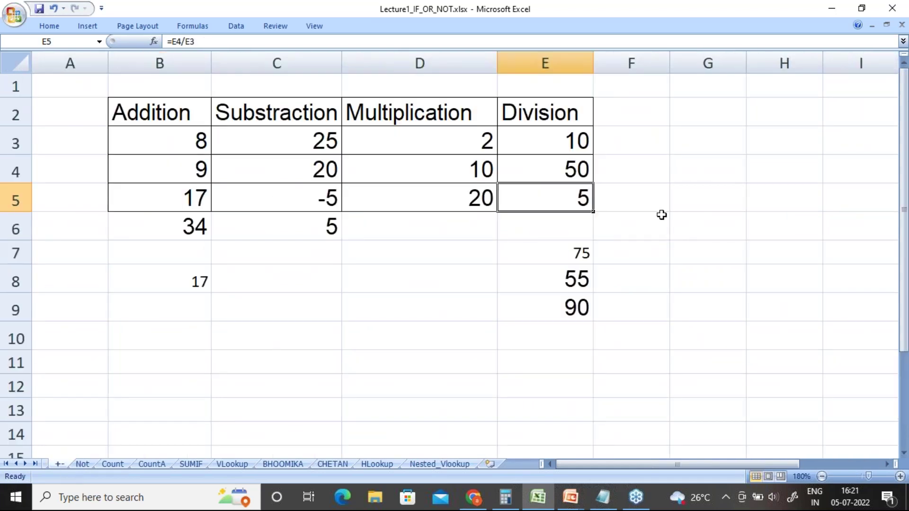
pyautogui.click(902, 235)
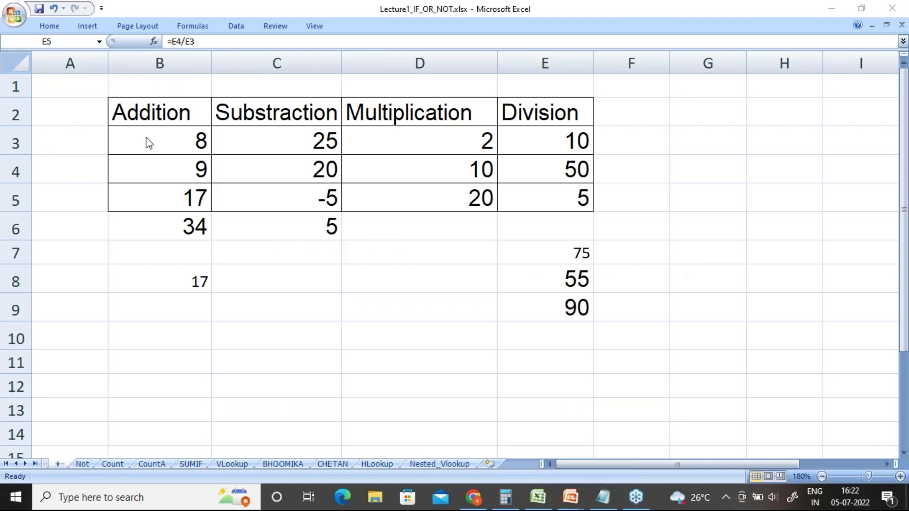
pyautogui.click(670, 126)
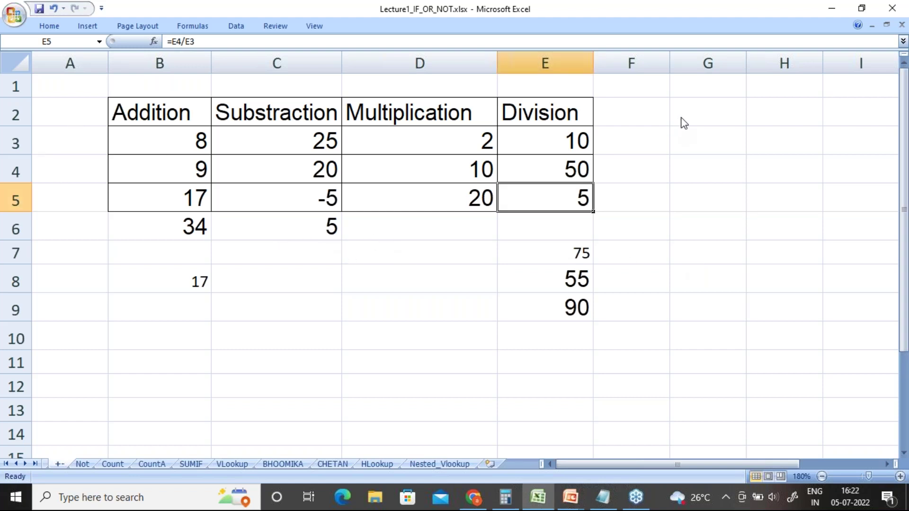
pyautogui.click(681, 118)
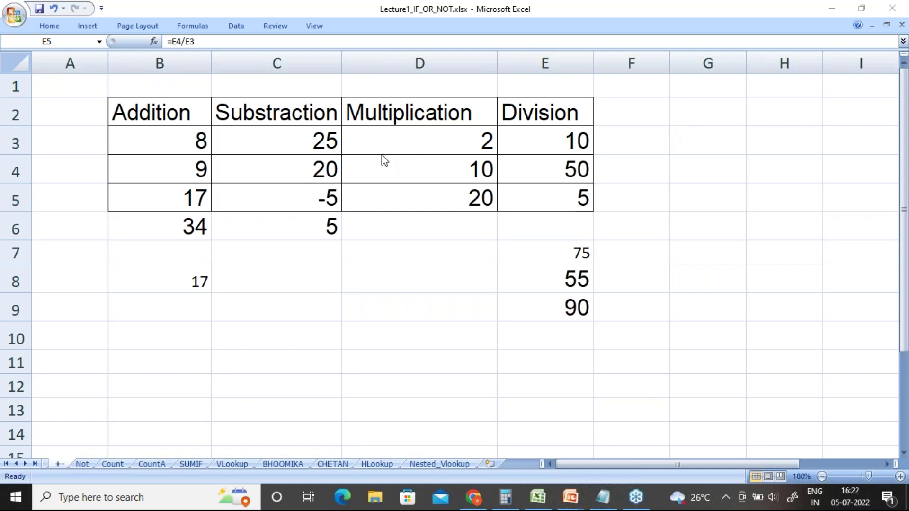
pyautogui.click(420, 137)
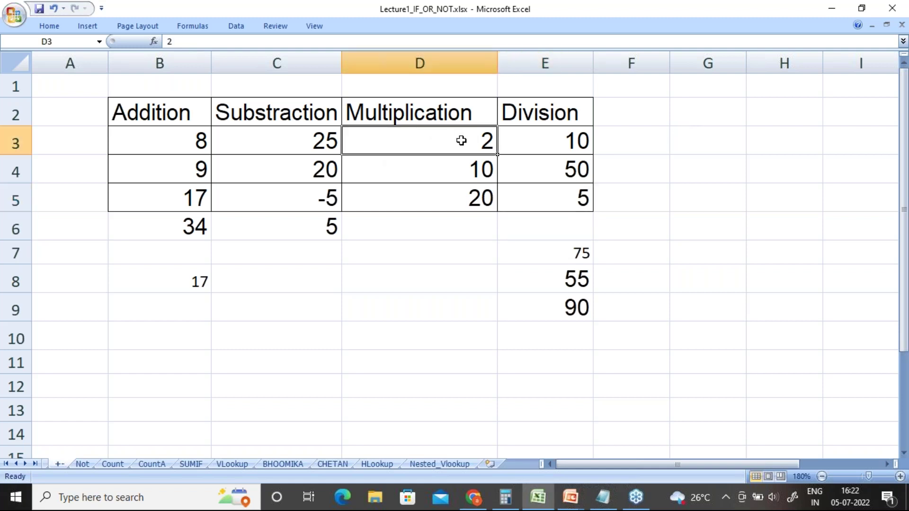
pyautogui.click(49, 41)
pyautogui.click(463, 172)
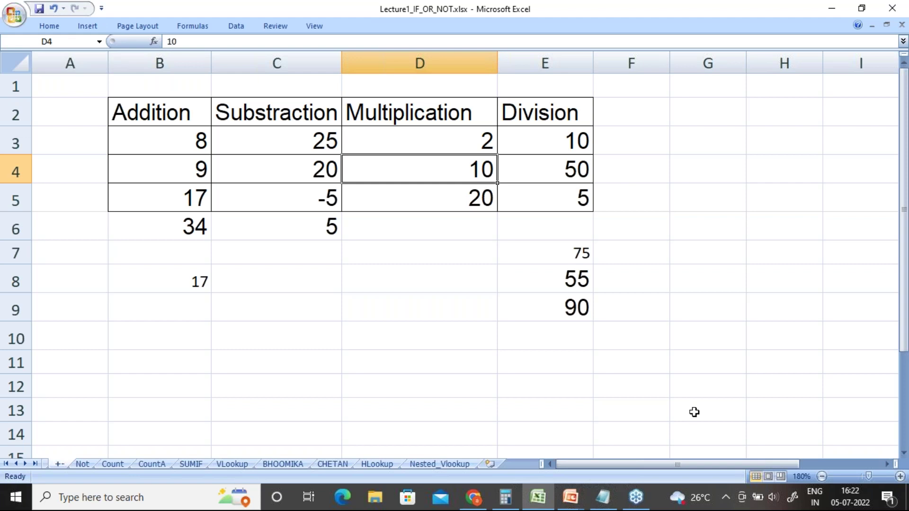
pyautogui.moveTo(611, 505)
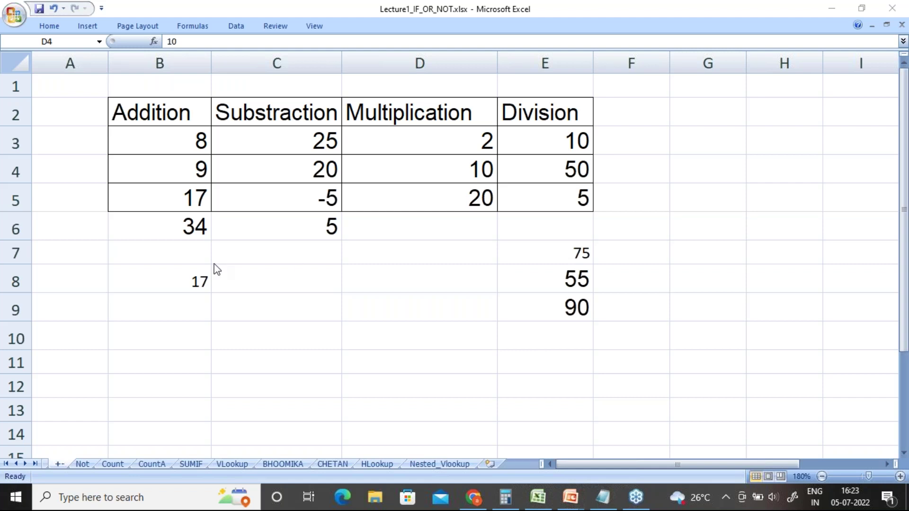
pyautogui.click(170, 289)
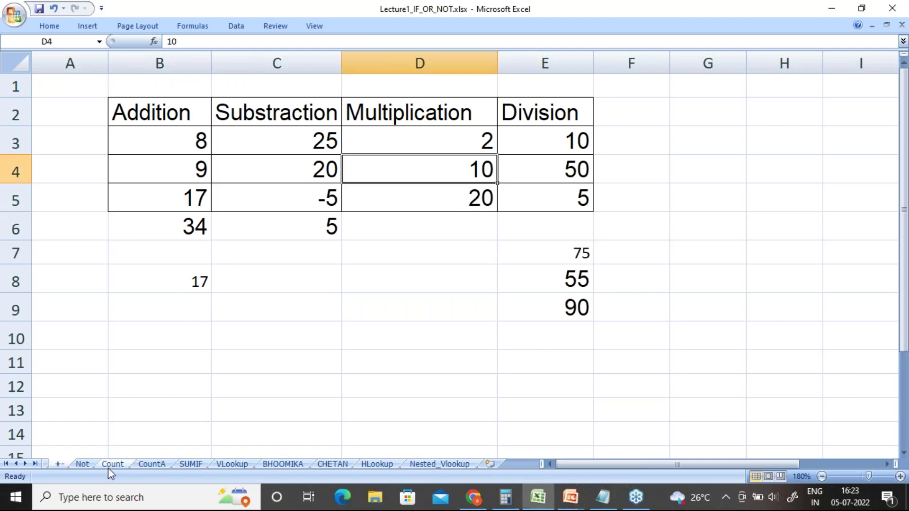
# Open the Count sheet, read the COUNT function slide in the PowerPoint presentation and return to Excel.
pyautogui.click(108, 467)
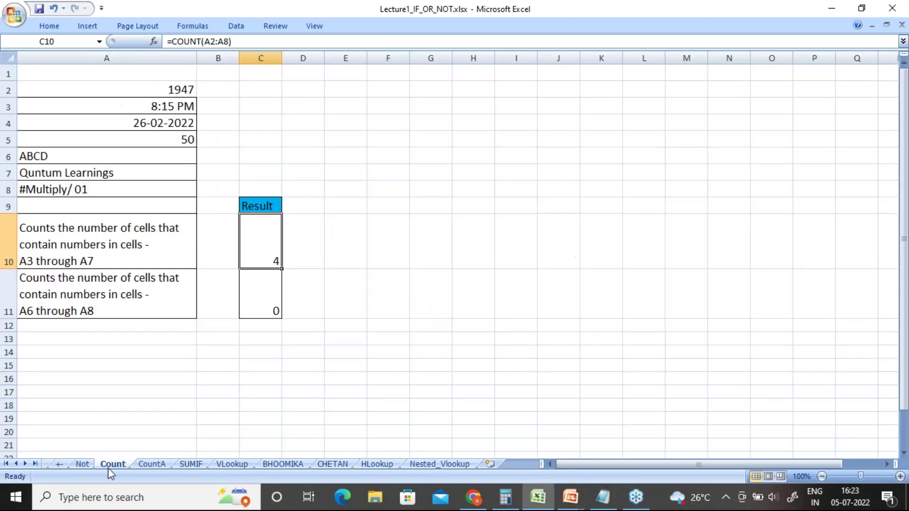
pyautogui.click(570, 501)
pyautogui.click(638, 416)
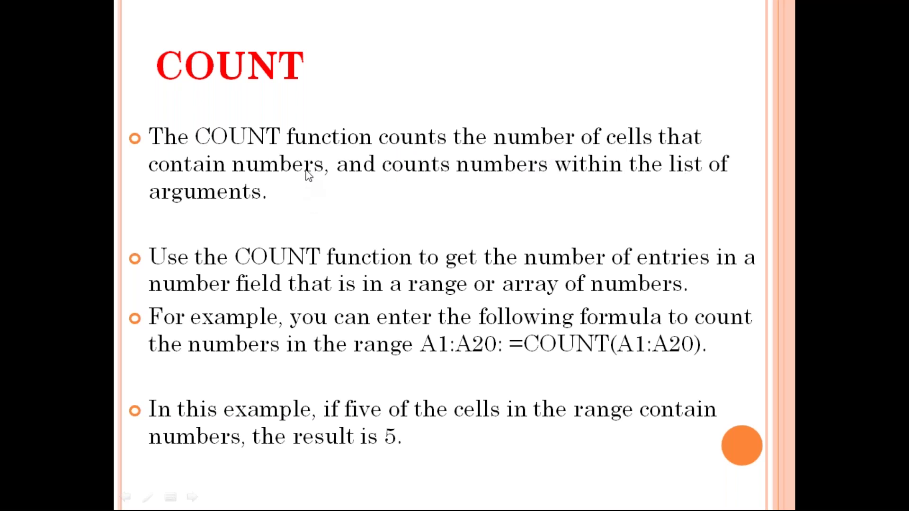
pyautogui.hotkey('alt', 'Tab')
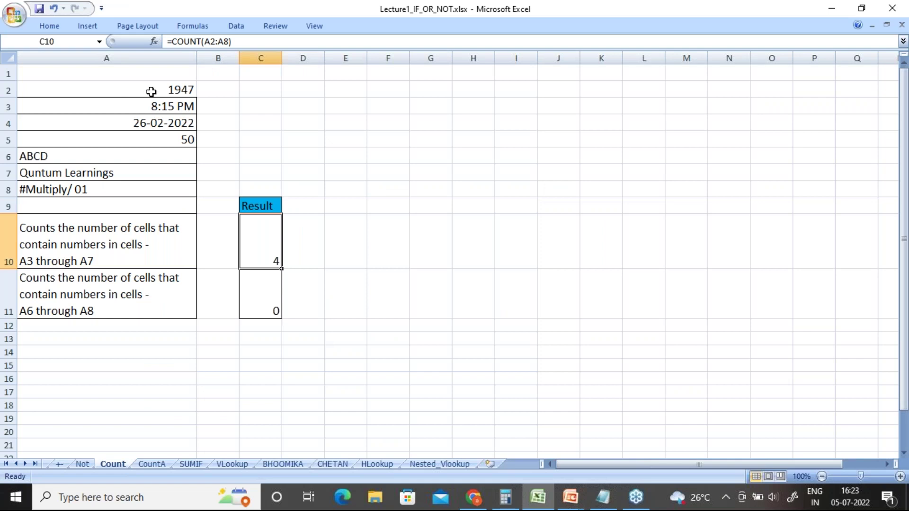
# Apply All Borders to the range A2:A11 on the Count sheet.
pyautogui.click(151, 92)
pyautogui.moveTo(151, 92); pyautogui.dragTo(169, 295)
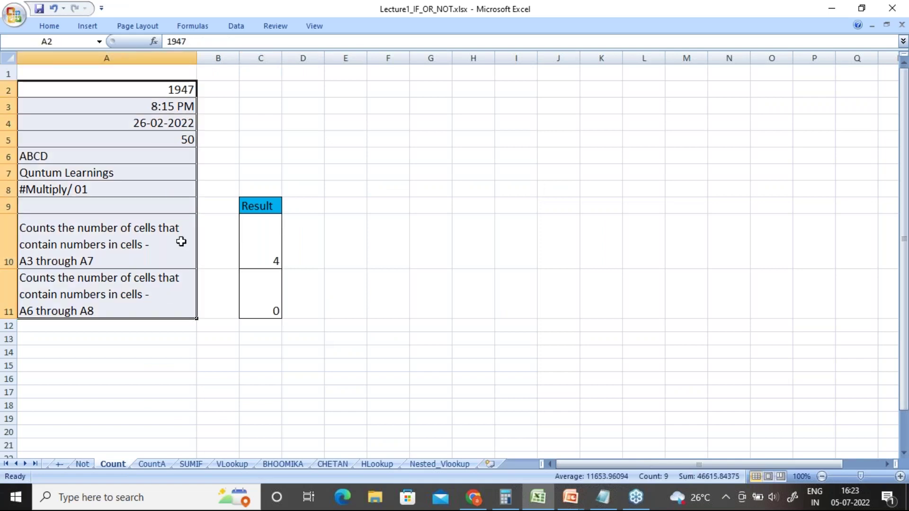
pyautogui.click(49, 28)
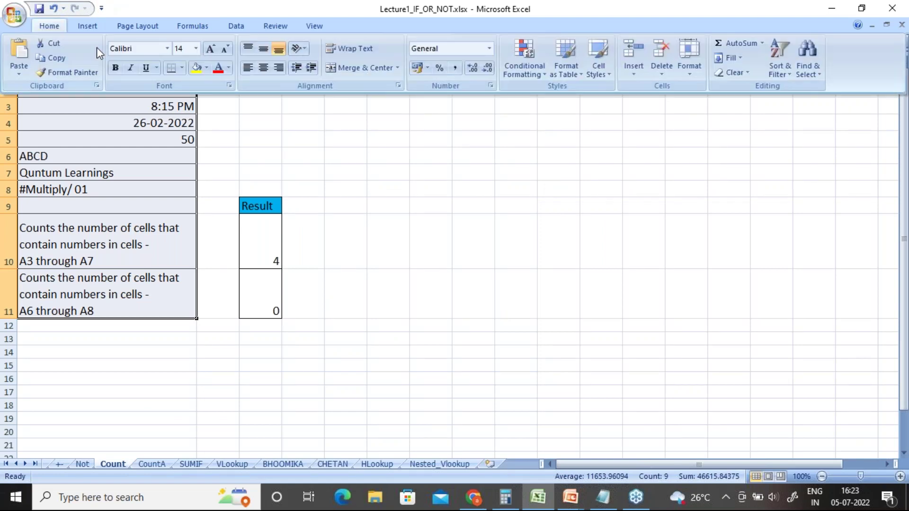
pyautogui.click(184, 69)
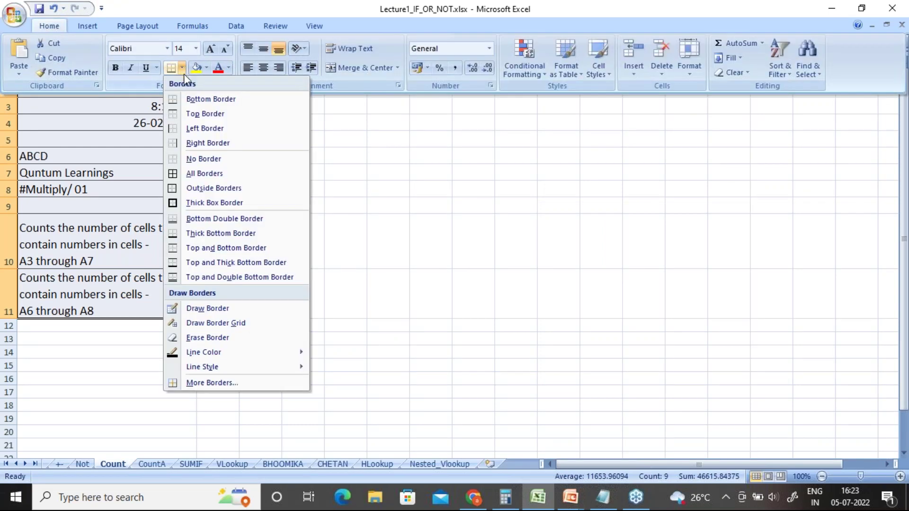
pyautogui.click(198, 173)
pyautogui.click(217, 167)
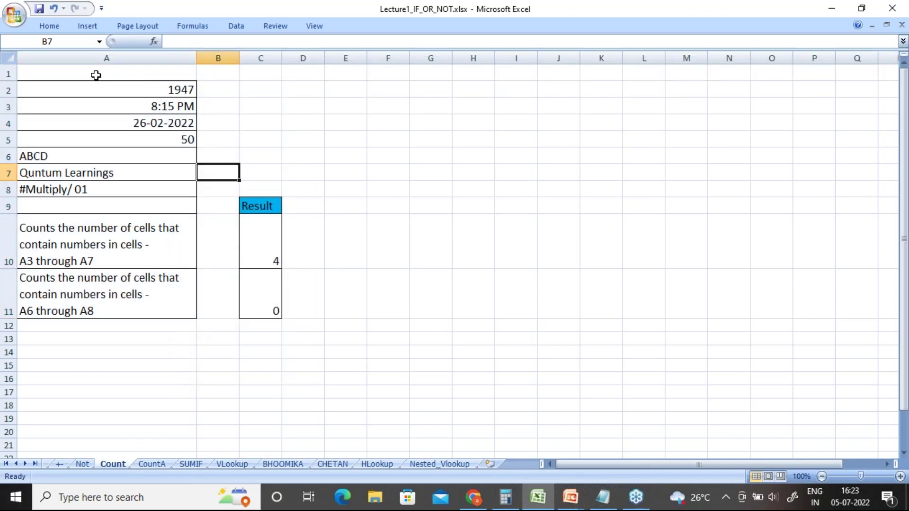
# Delete the empty row 1 above the sample data on the Count sheet.
pyautogui.click(10, 74)
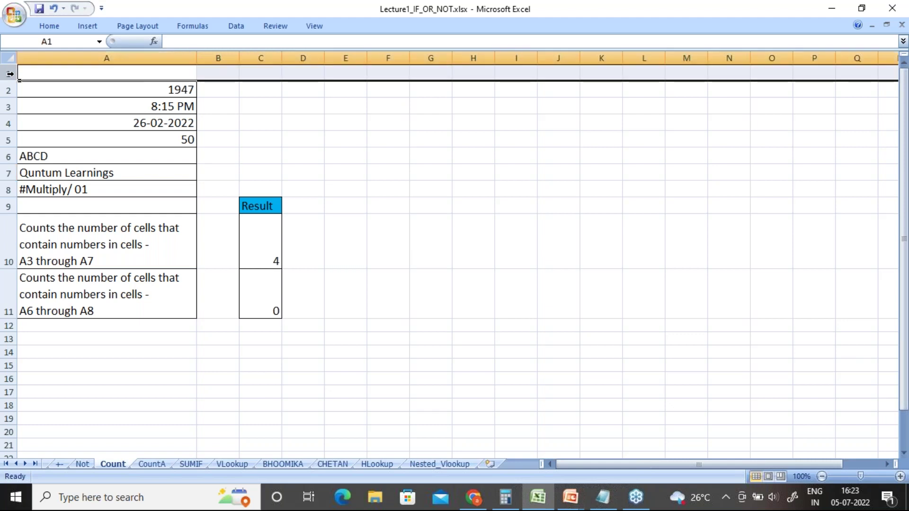
pyautogui.rightClick(10, 74)
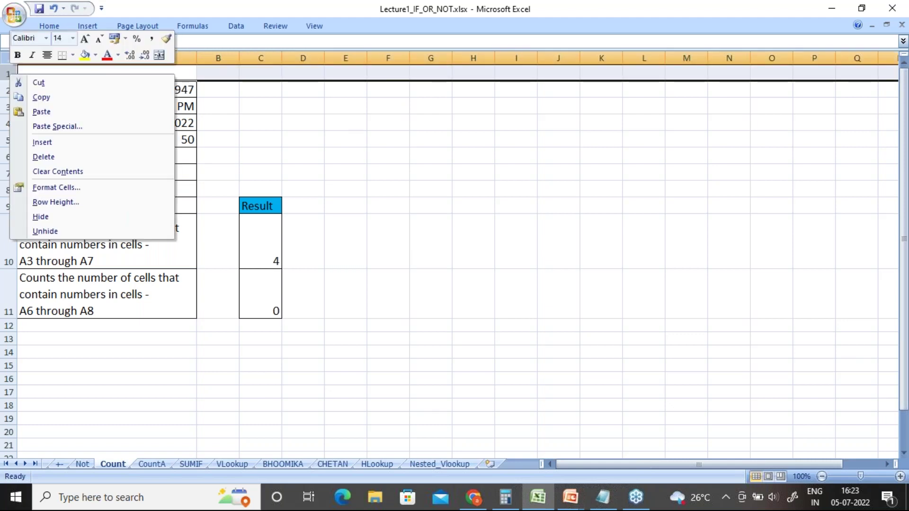
pyautogui.click(60, 156)
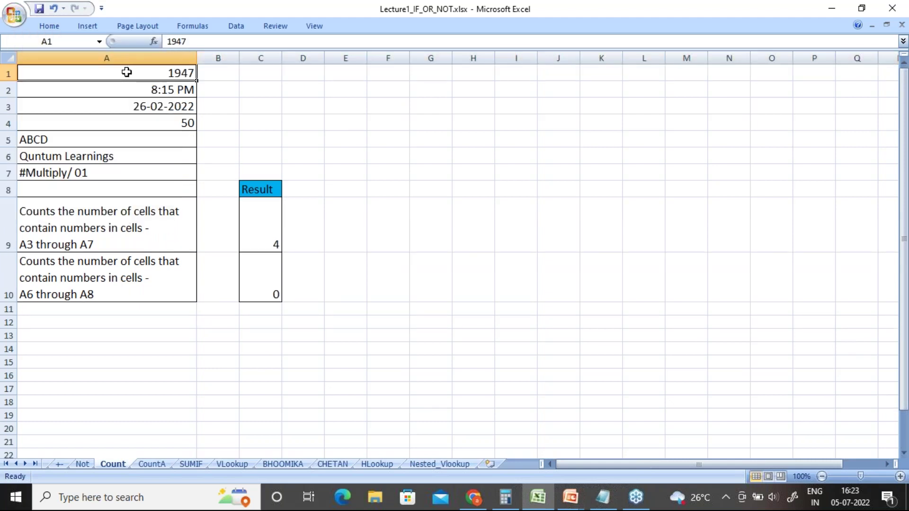
# Go through the sample entries and the two counting descriptions in column A, from A1 down to A10.
pyautogui.press('Down')
pyautogui.press('Down')
pyautogui.press('Down')
pyautogui.press('Down')
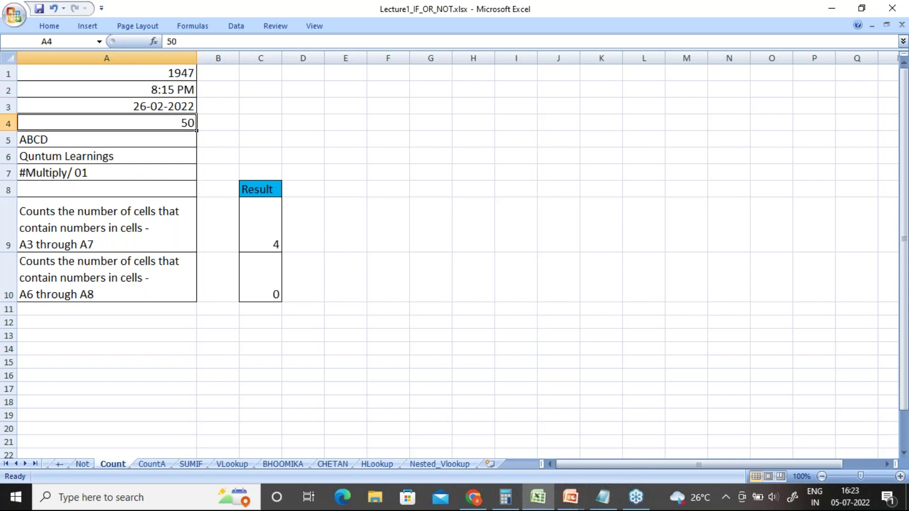
pyautogui.press('Down')
pyautogui.press('Down')
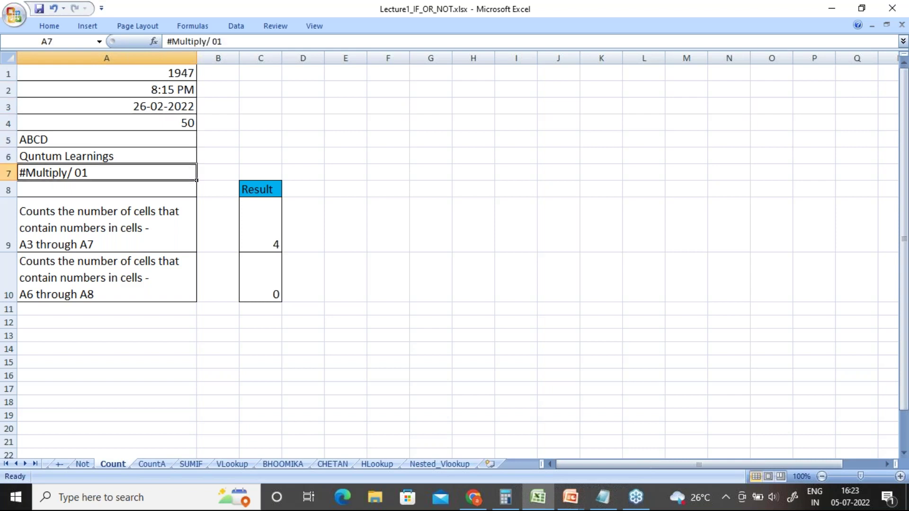
pyautogui.press('Down')
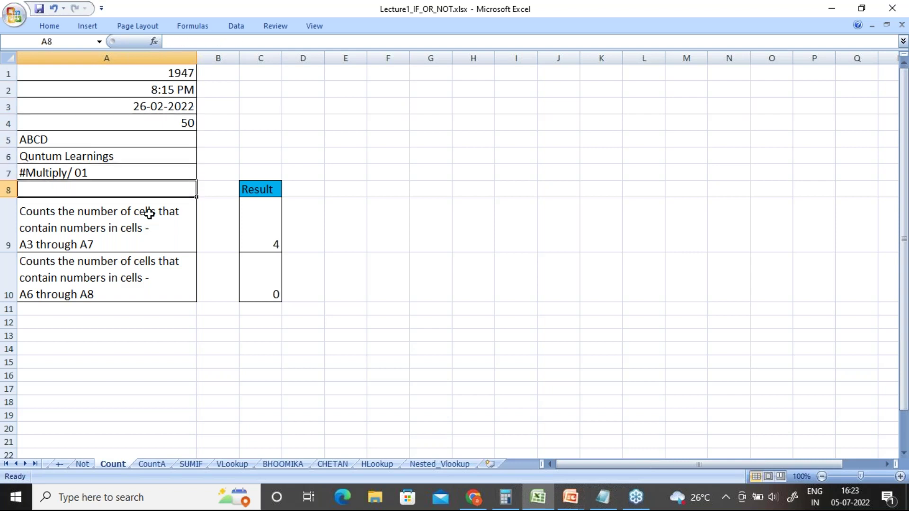
pyautogui.press('Down')
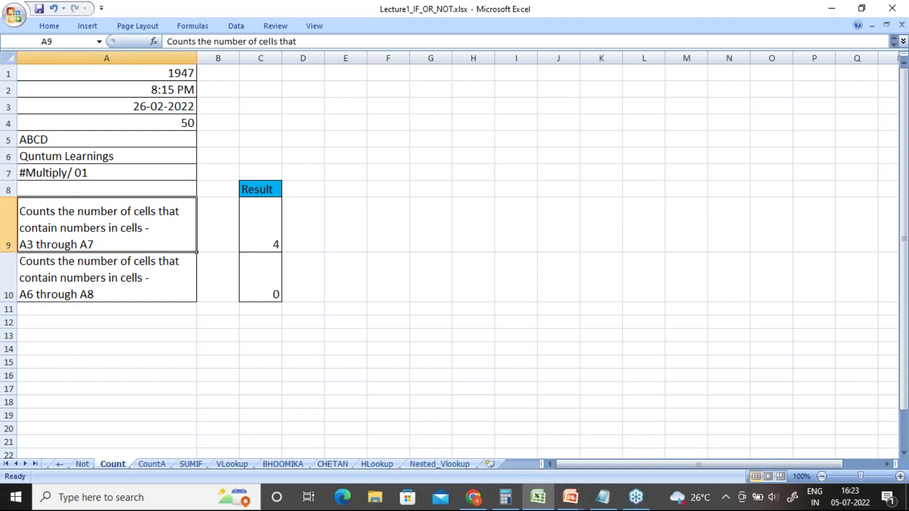
pyautogui.press('Down')
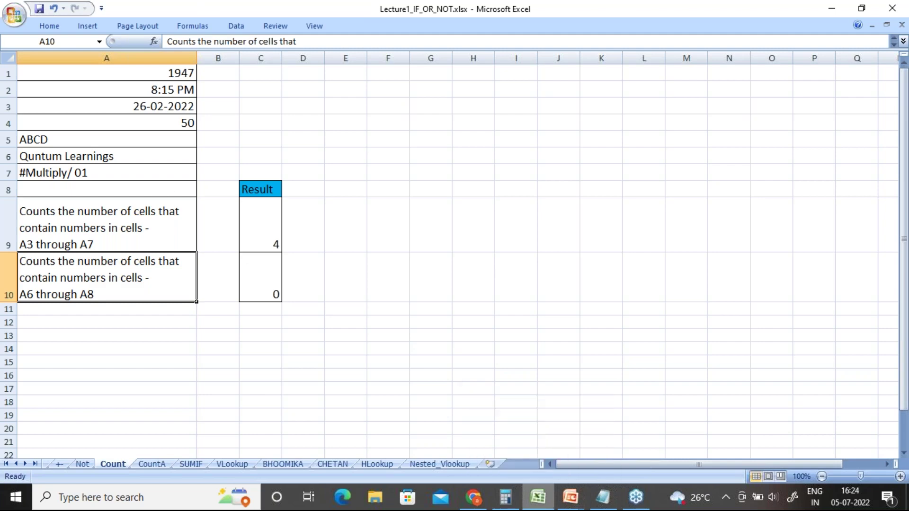
# Check the COUNT syntax on the PowerPoint slide, return to Excel and compare the formulas in result cells C9 and C10.
pyautogui.hotkey('alt', 'Tab')
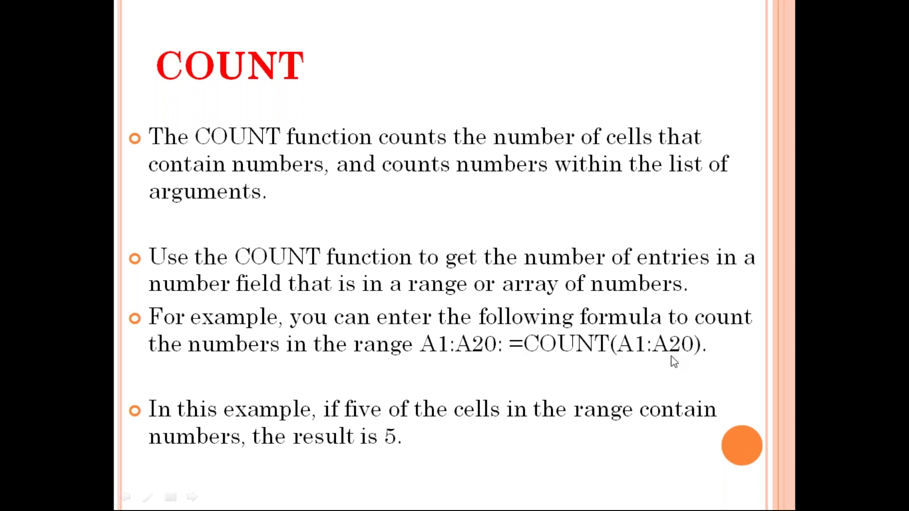
pyautogui.hotkey('alt', 'Tab')
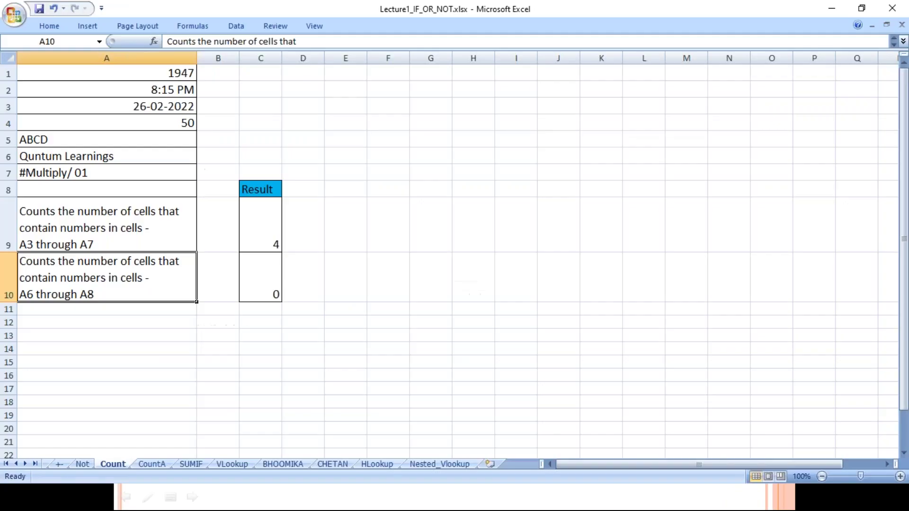
pyautogui.click(159, 73)
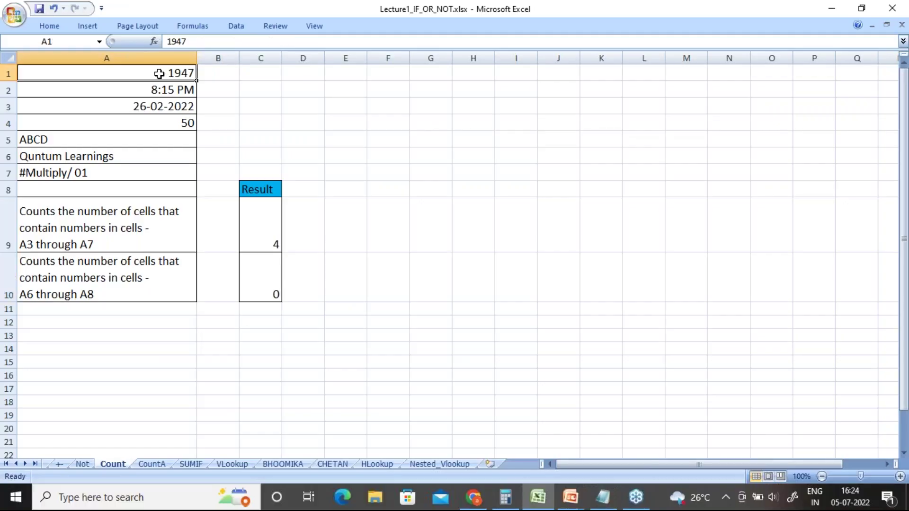
pyautogui.click(258, 243)
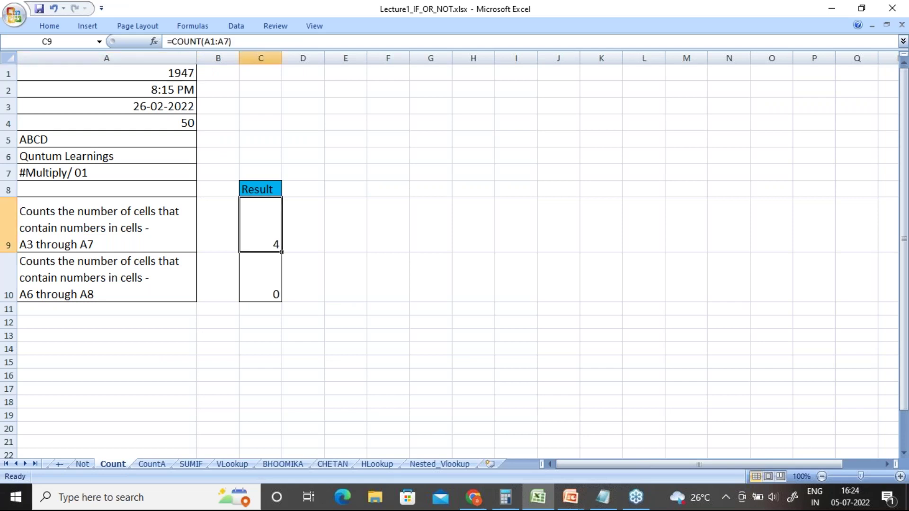
pyautogui.click(263, 306)
pyautogui.click(261, 248)
pyautogui.click(261, 285)
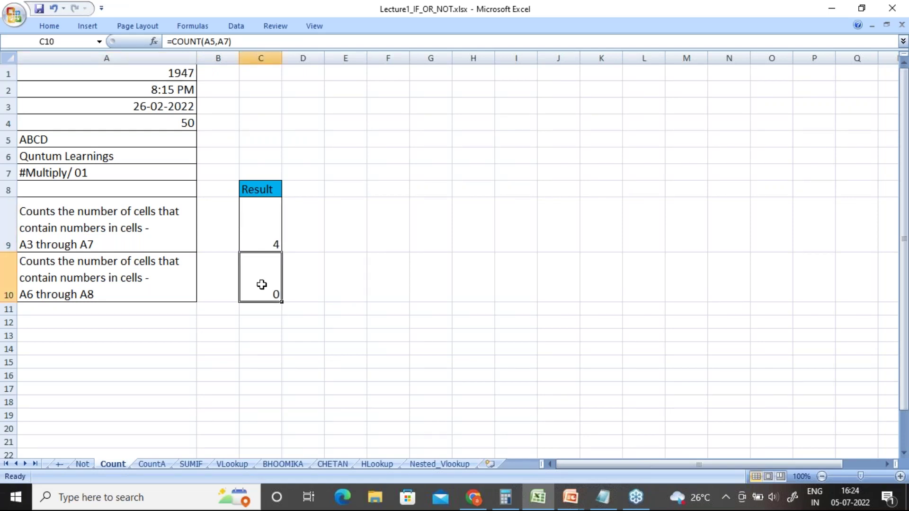
pyautogui.click(260, 236)
pyautogui.click(262, 279)
pyautogui.click(263, 237)
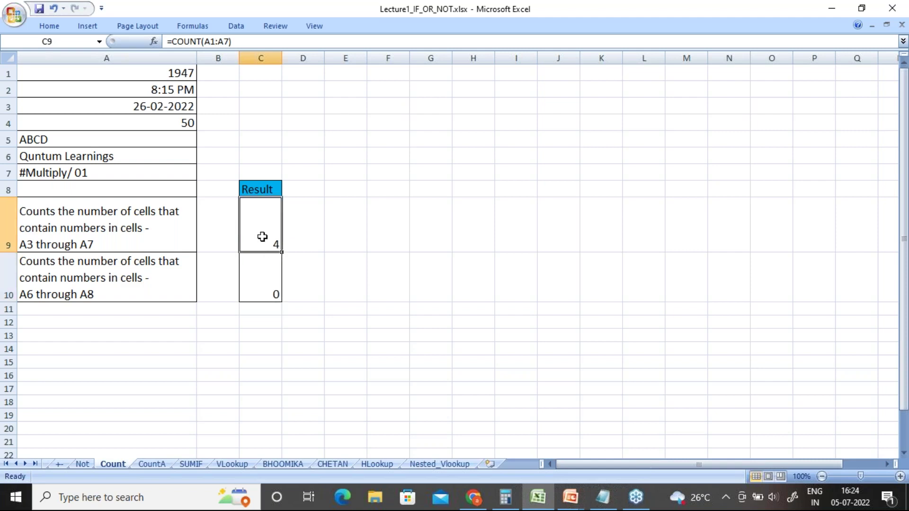
pyautogui.click(258, 269)
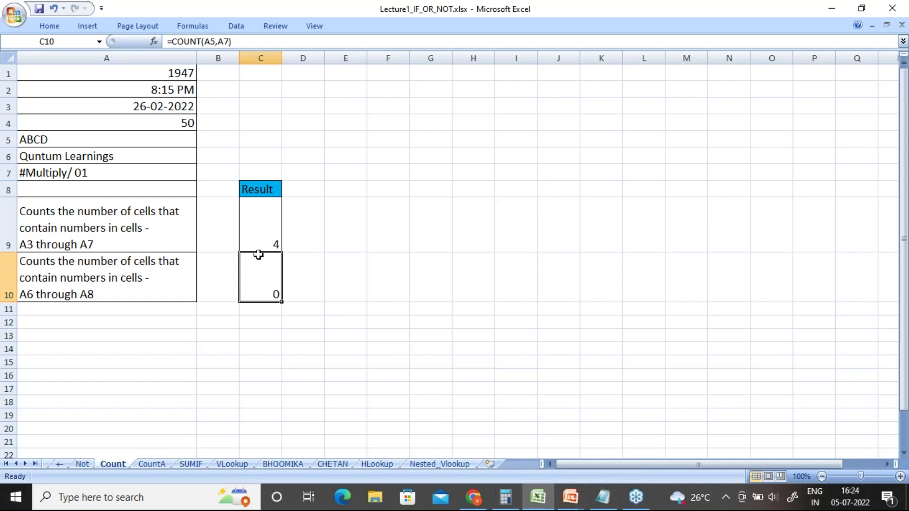
# Clear result cell C9 on the Count sheet and begin a COUNT formula in it.
pyautogui.click(258, 243)
pyautogui.press('Delete')
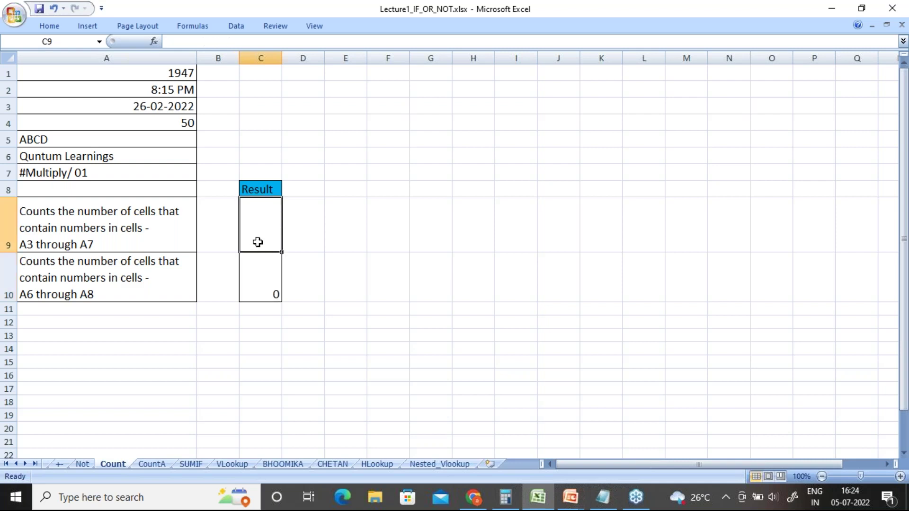
pyautogui.doubleClick(262, 227)
pyautogui.write('=')
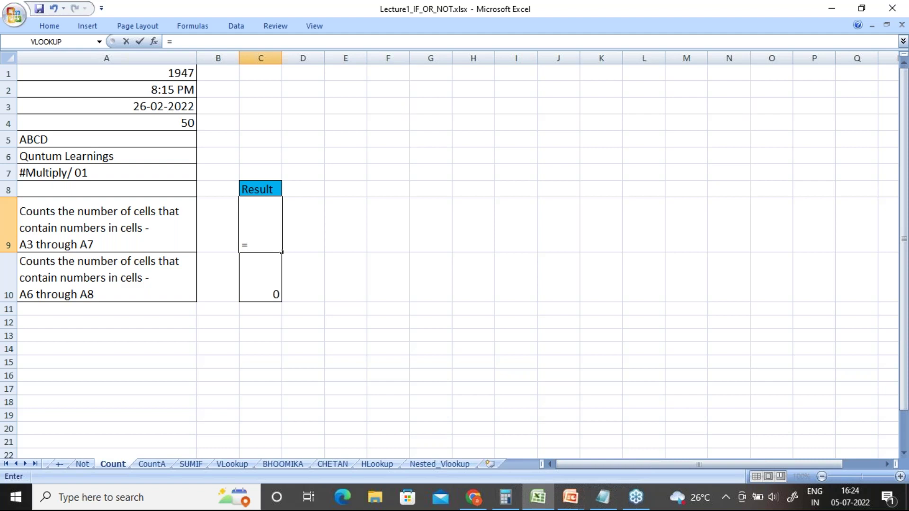
pyautogui.write('COUN')
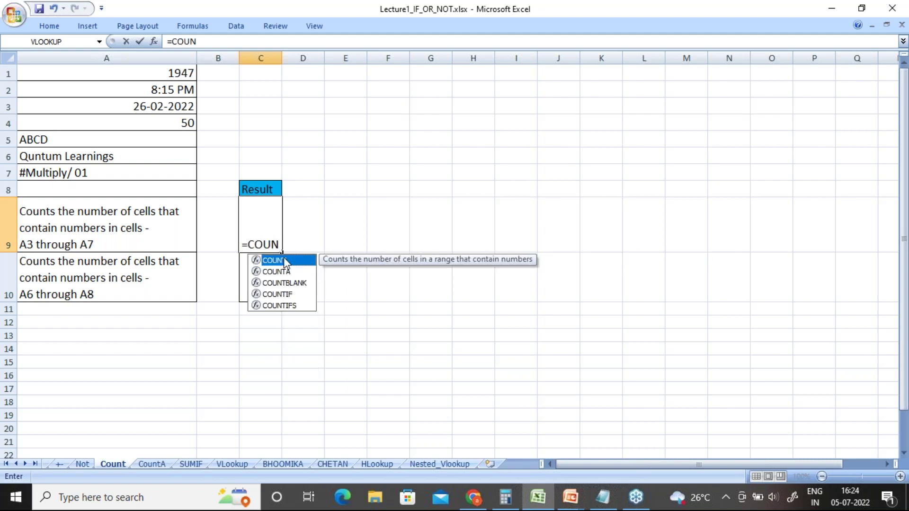
pyautogui.doubleClick(284, 260)
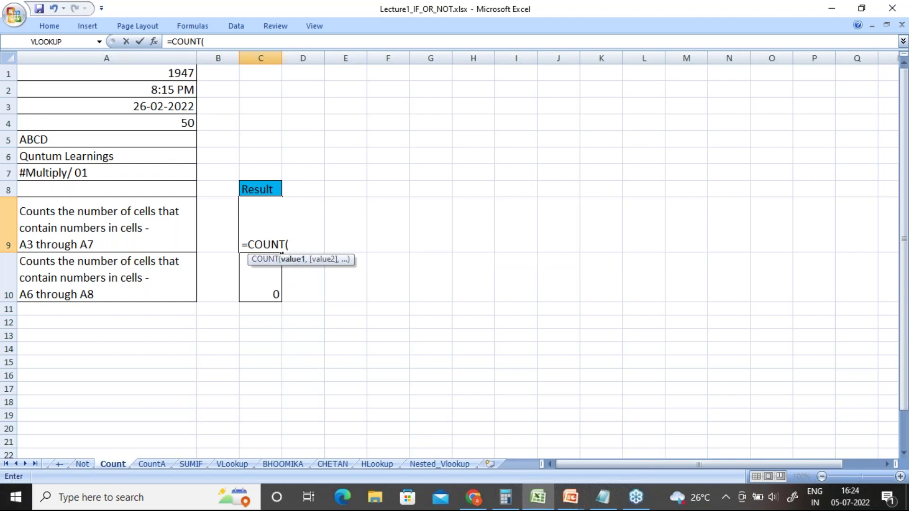
pyautogui.click(128, 72)
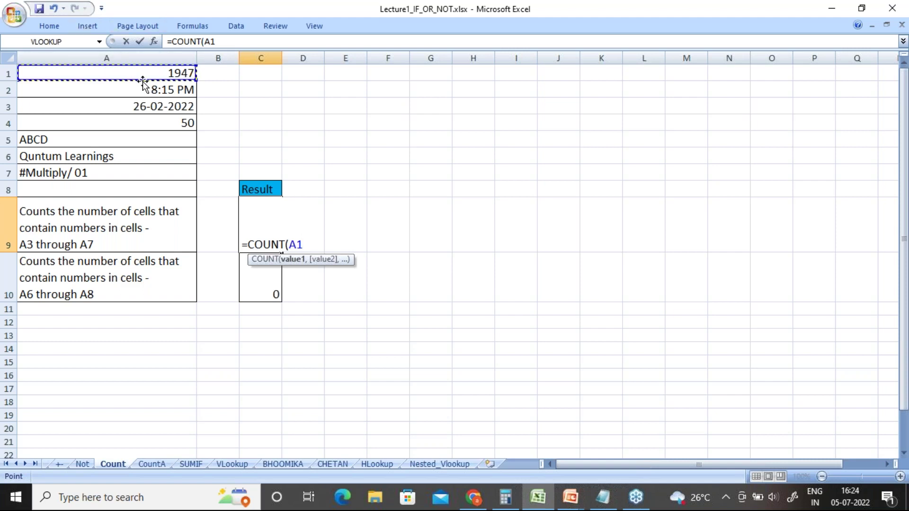
pyautogui.press('F8')
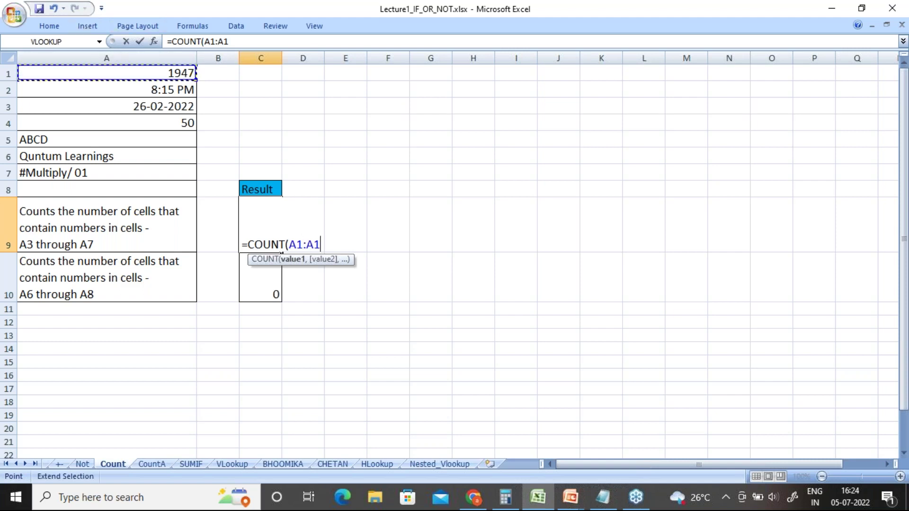
pyautogui.press('BackSpace')
pyautogui.press('BackSpace')
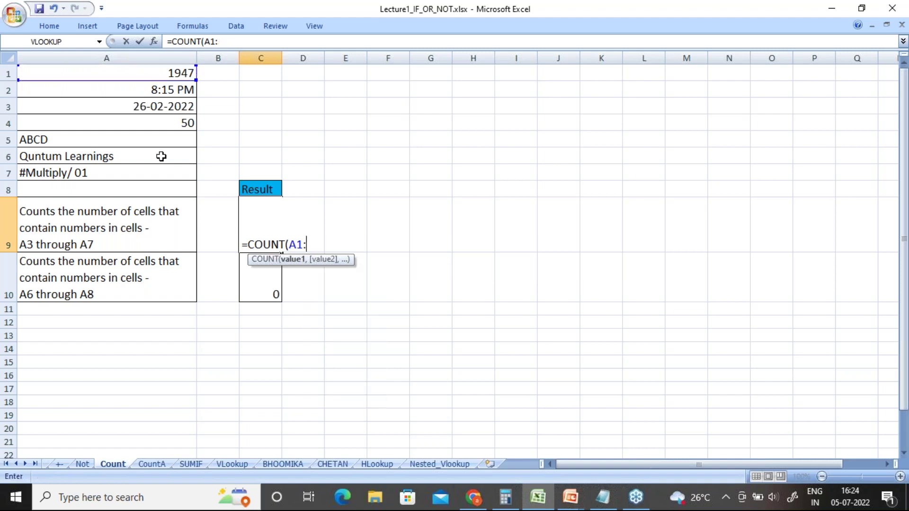
pyautogui.moveTo(159, 75); pyautogui.dragTo(156, 270)
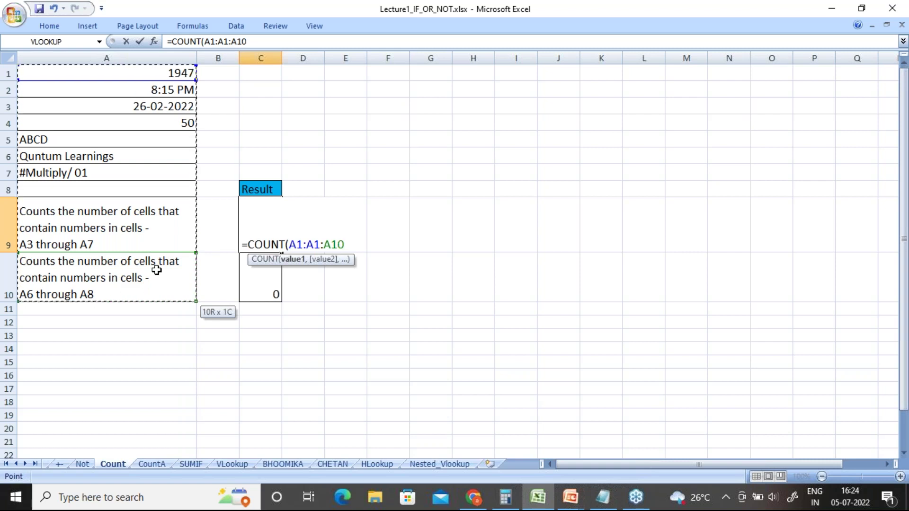
pyautogui.press('BackSpace')
pyautogui.press('BackSpace')
pyautogui.press('BackSpace')
pyautogui.press('BackSpace')
pyautogui.press('BackSpace')
pyautogui.press('BackSpace')
pyautogui.press('BackSpace')
pyautogui.press('BackSpace')
pyautogui.press('BackSpace')
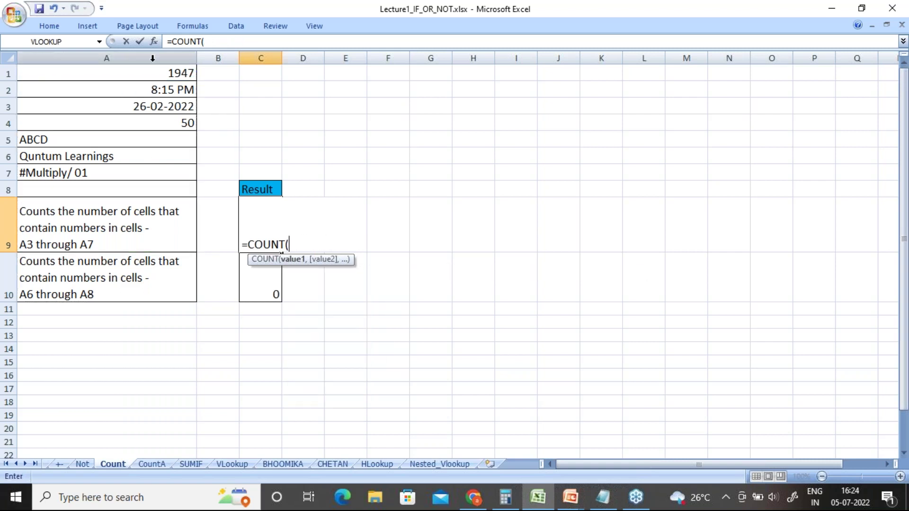
# Complete the COUNT formula in C9 with the range A1:A10.
pyautogui.click(144, 75)
pyautogui.moveTo(144, 75); pyautogui.dragTo(140, 271)
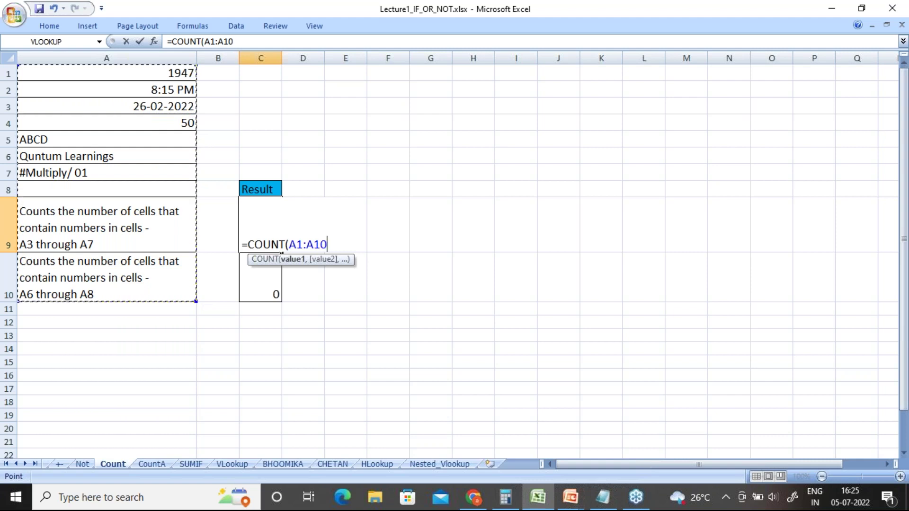
pyautogui.write(')')
pyautogui.press('Return')
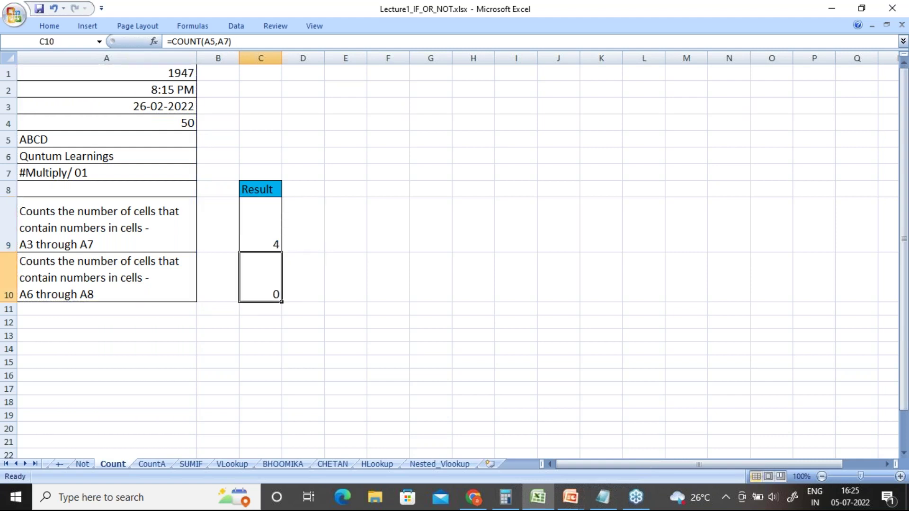
# Review C9's formula and the entries in A1 to A4, consult the COUNT slide in PowerPoint, and return to Excel.
pyautogui.click(246, 228)
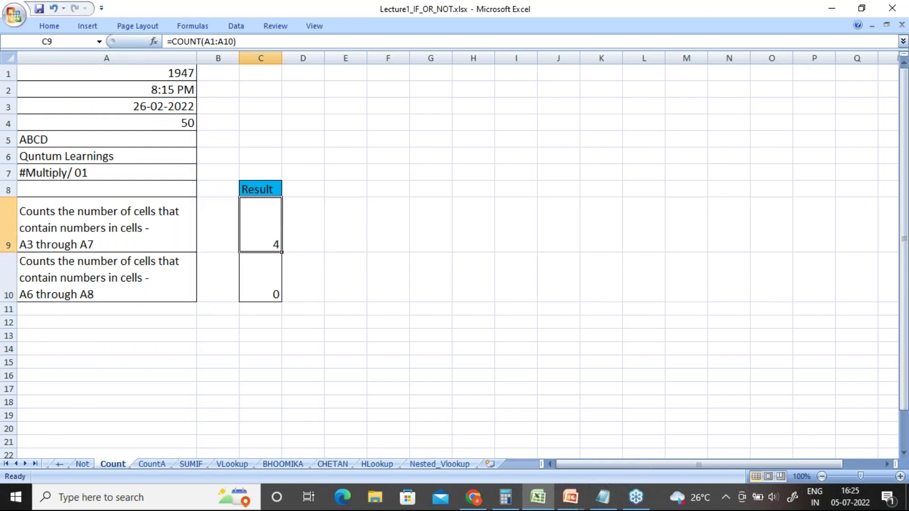
pyautogui.click(181, 76)
pyautogui.click(177, 90)
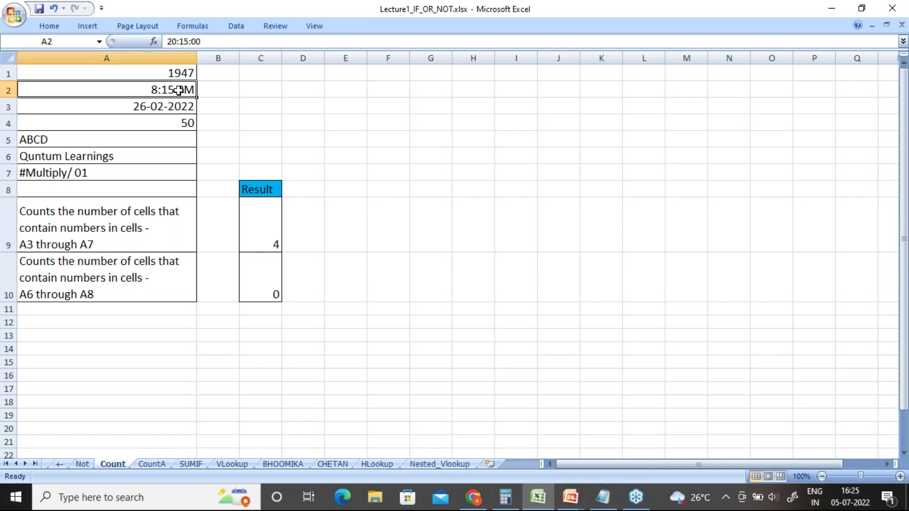
pyautogui.click(179, 105)
pyautogui.click(176, 123)
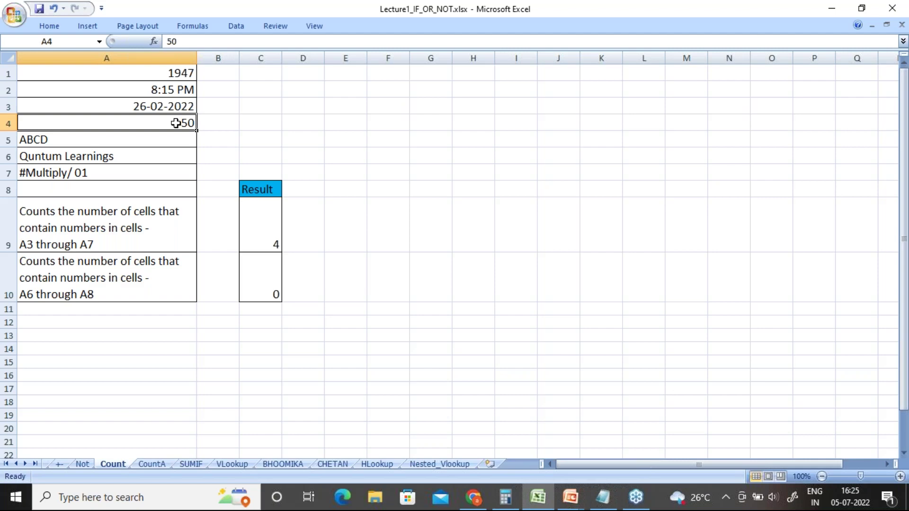
pyautogui.hotkey('alt', 'Tab')
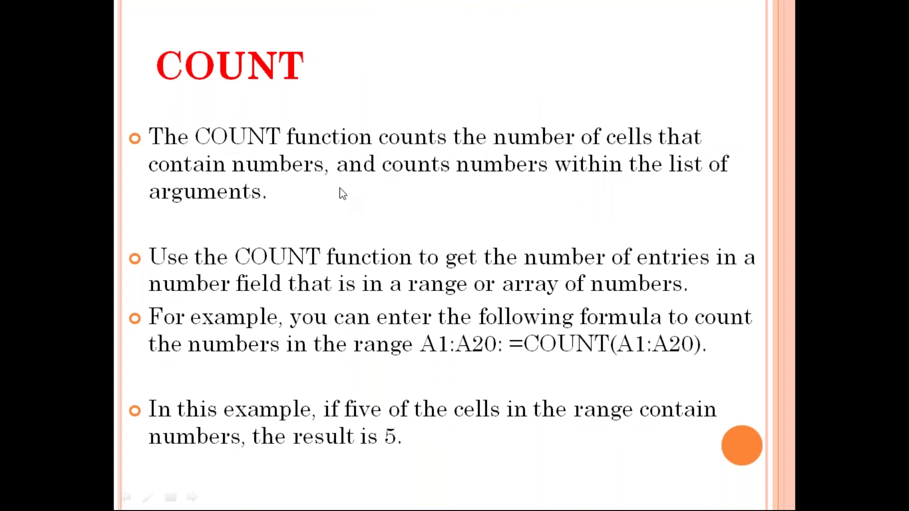
pyautogui.hotkey('alt', 'Tab')
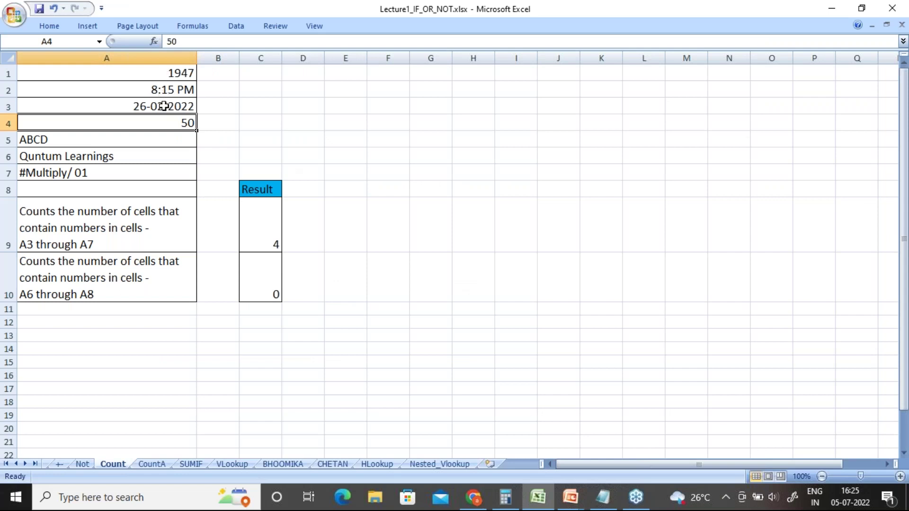
# Replace the time entry in cell A2 with 2020 and check how the cell stores it.
pyautogui.doubleClick(180, 90)
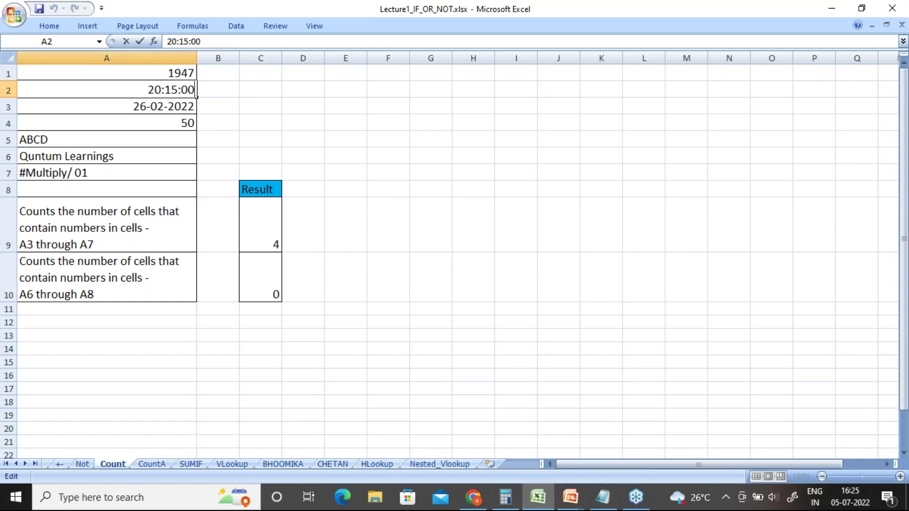
pyautogui.press('BackSpace')
pyautogui.press('BackSpace')
pyautogui.press('BackSpace')
pyautogui.press('BackSpace')
pyautogui.press('BackSpace')
pyautogui.press('BackSpace')
pyautogui.press('BackSpace')
pyautogui.press('BackSpace')
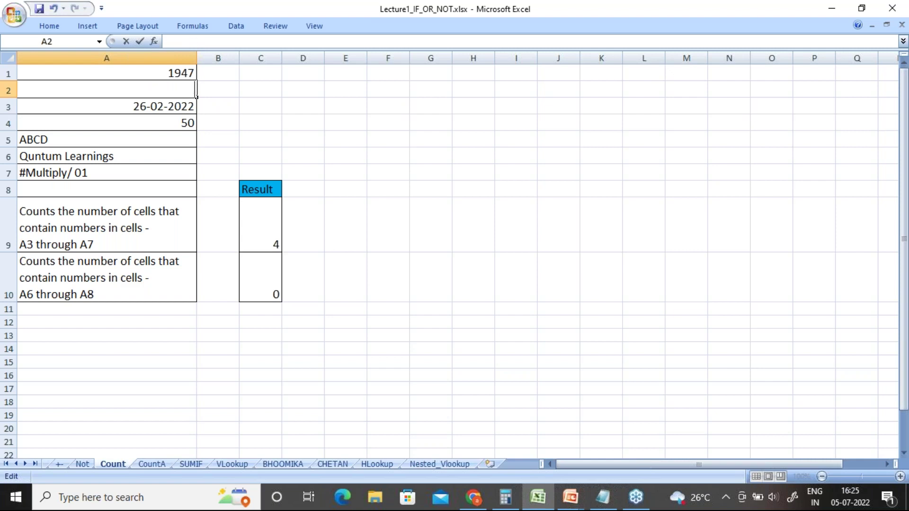
pyautogui.write('2020')
pyautogui.press('Return')
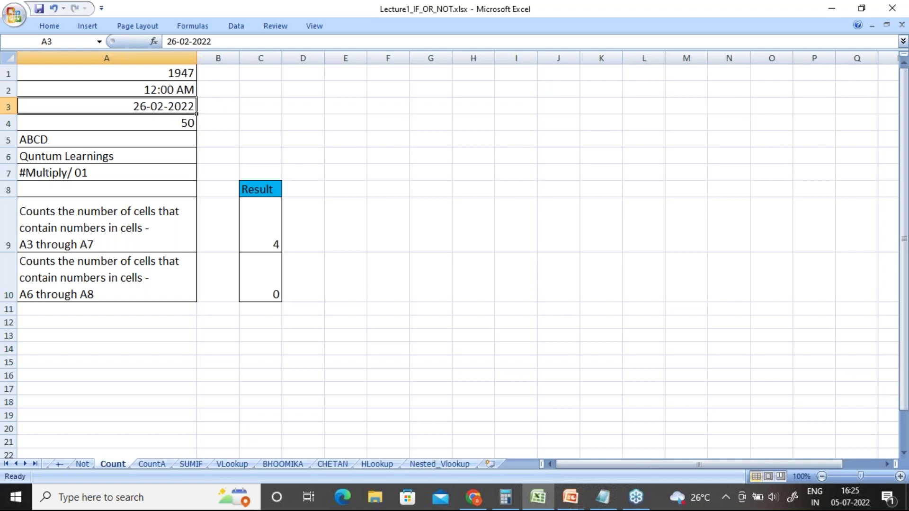
pyautogui.click(178, 89)
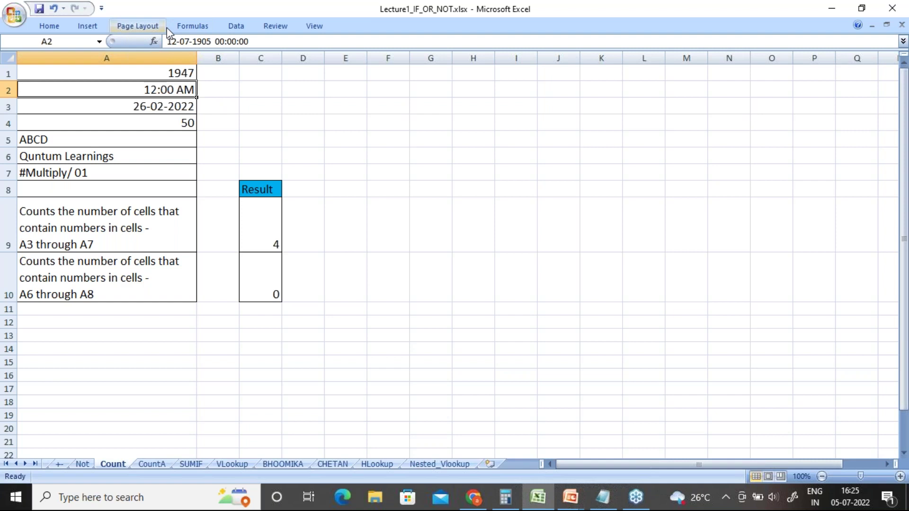
# Find Microsoft Office Excel 2007 through Windows search and open it with a new blank workbook.
pyautogui.click(175, 500)
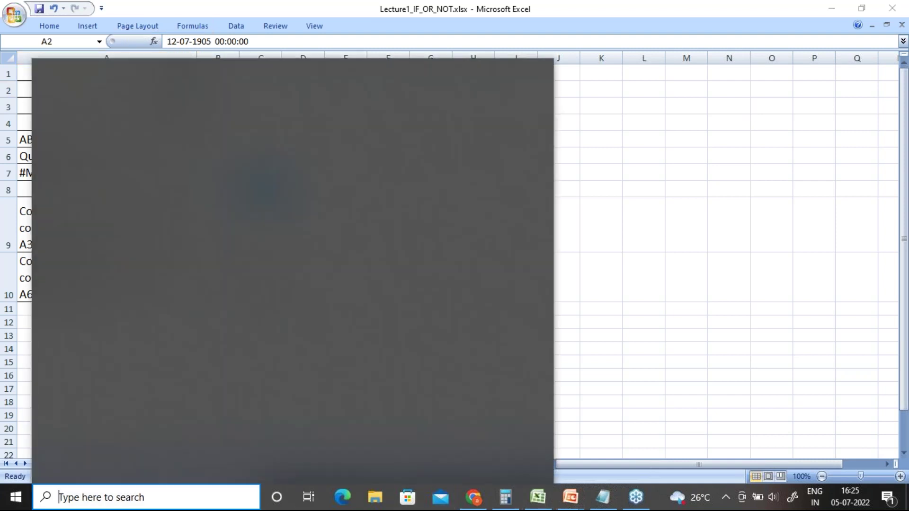
pyautogui.write('EX')
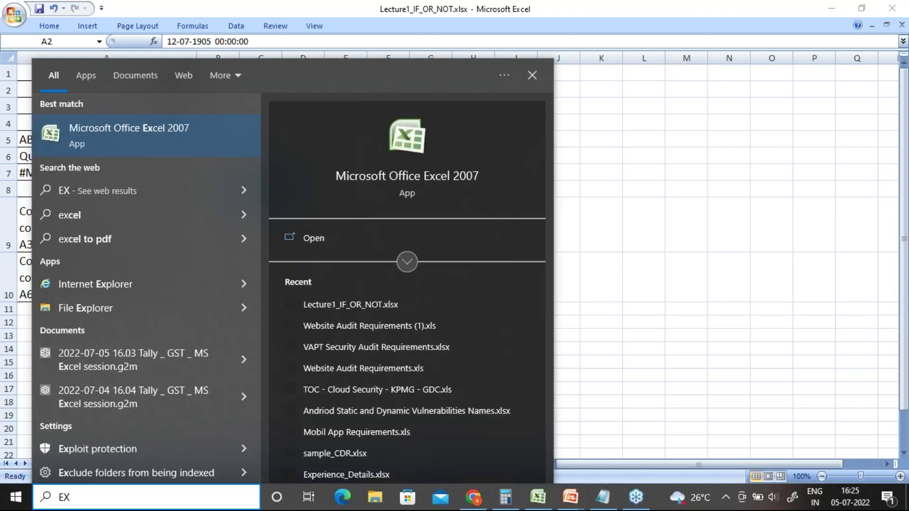
pyautogui.click(337, 235)
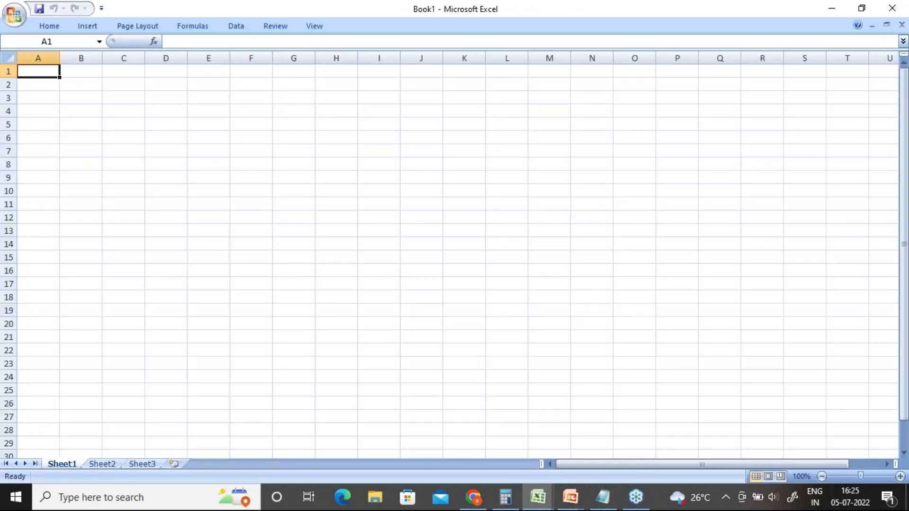
# Enter 1947, 202 and ABCD as sample entries in cells A1 to A3 of Sheet1 in the new workbook.
pyautogui.click(901, 476)
pyautogui.click(900, 477)
pyautogui.click(900, 476)
pyautogui.click(900, 476)
pyautogui.click(900, 477)
pyautogui.click(901, 476)
pyautogui.click(901, 477)
pyautogui.click(900, 476)
pyautogui.click(901, 477)
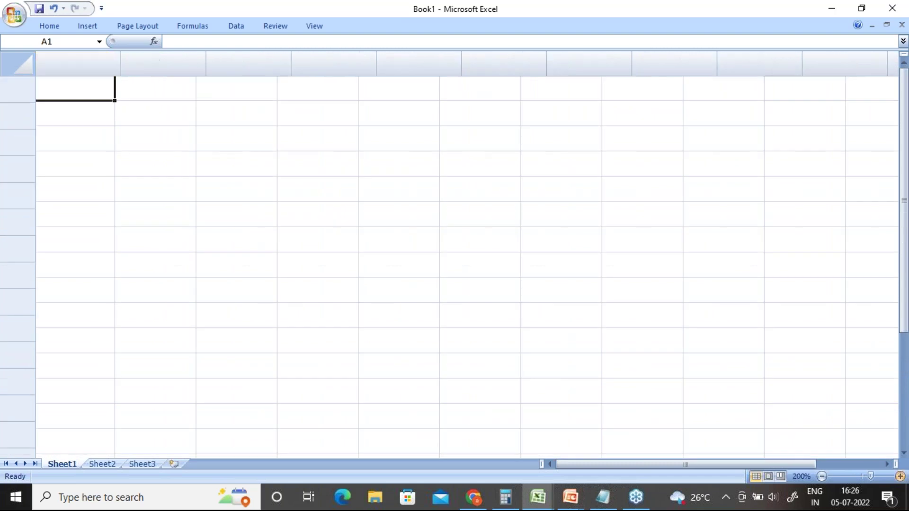
pyautogui.click(900, 476)
pyautogui.write('1947')
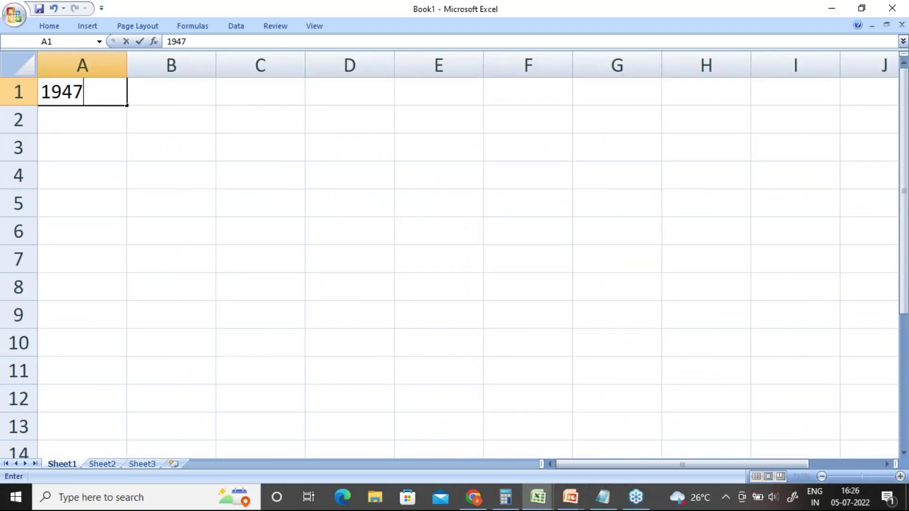
pyautogui.press('Return')
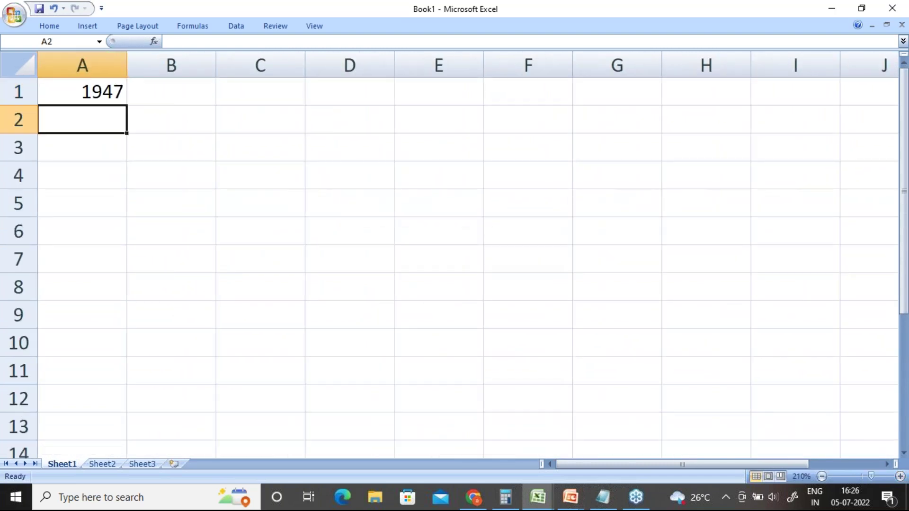
pyautogui.write('202')
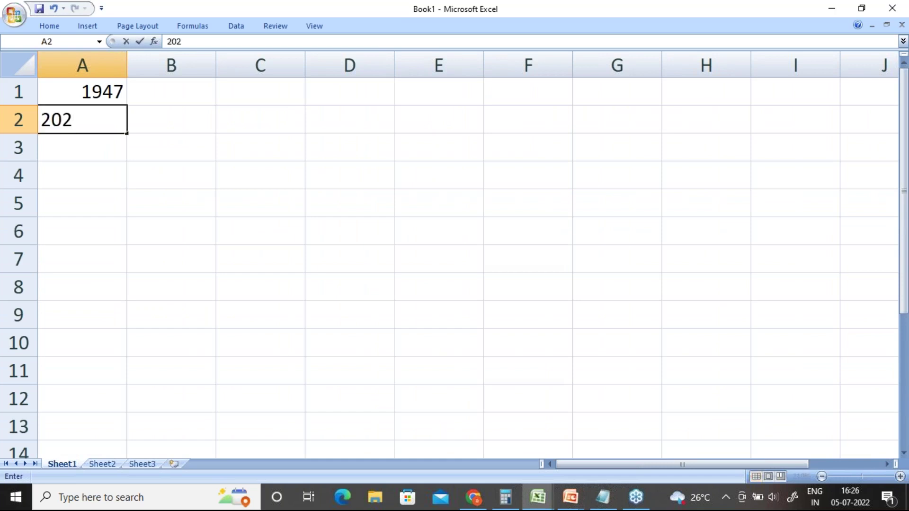
pyautogui.press('Return')
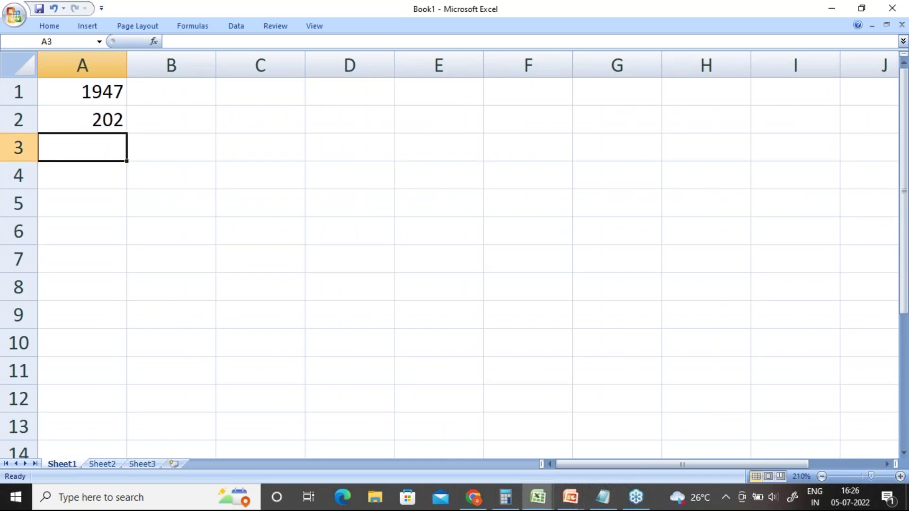
pyautogui.write('a')
pyautogui.press('BackSpace')
pyautogui.write('ABCD')
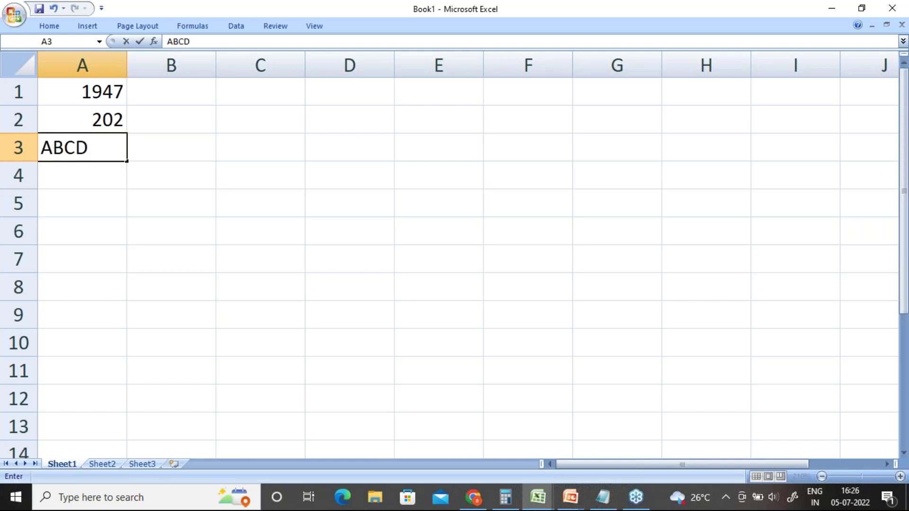
pyautogui.press('Return')
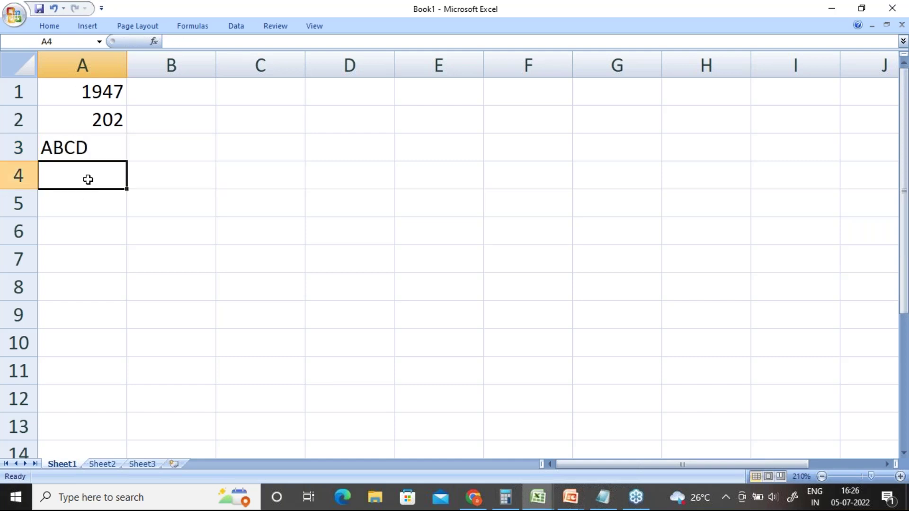
# Enter the special characters #@= in cell A4.
pyautogui.write('#@')
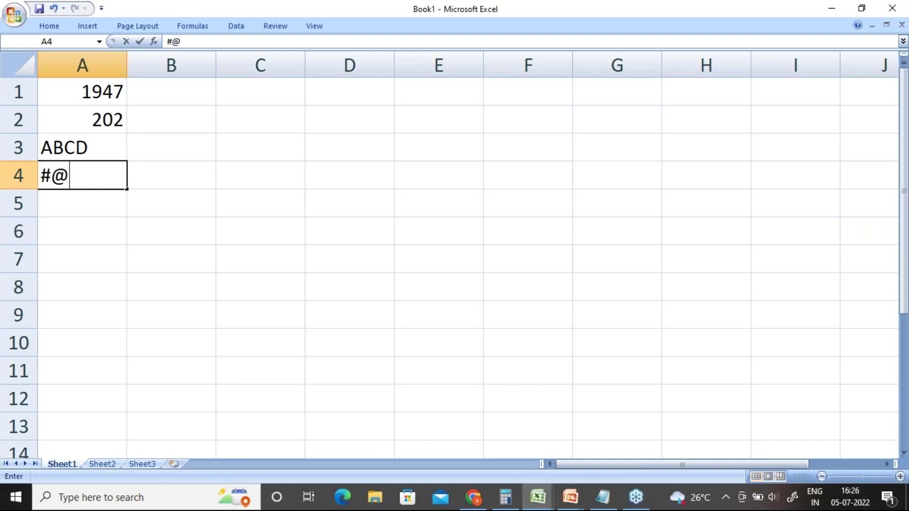
pyautogui.write('=')
pyautogui.press('Return')
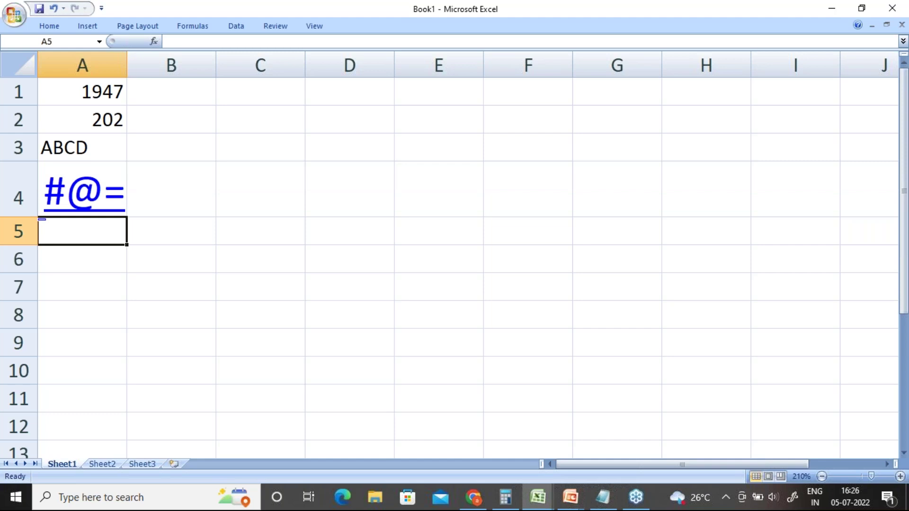
# Widen column A slightly and shorten the entry in A4 to #@.
pyautogui.moveTo(130, 63); pyautogui.dragTo(155, 63)
pyautogui.press('Up')
pyautogui.press('F2')
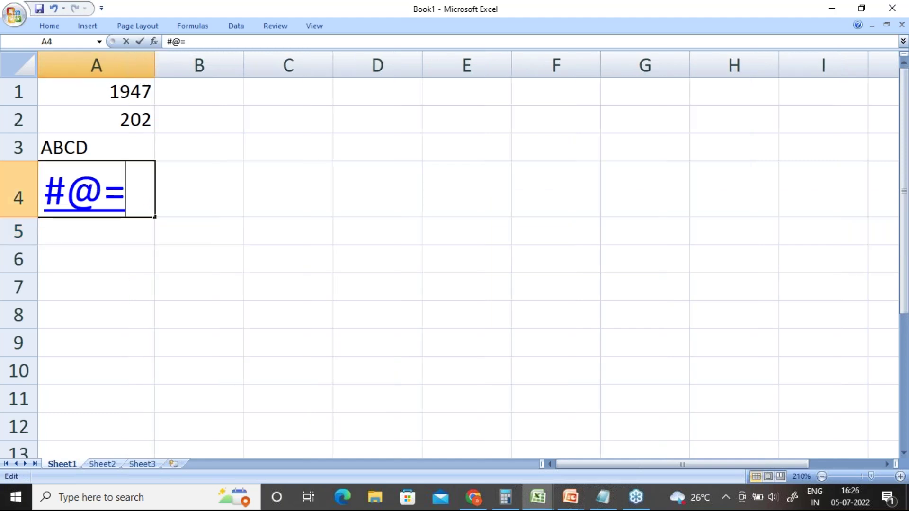
pyautogui.press('BackSpace')
pyautogui.press('Return')
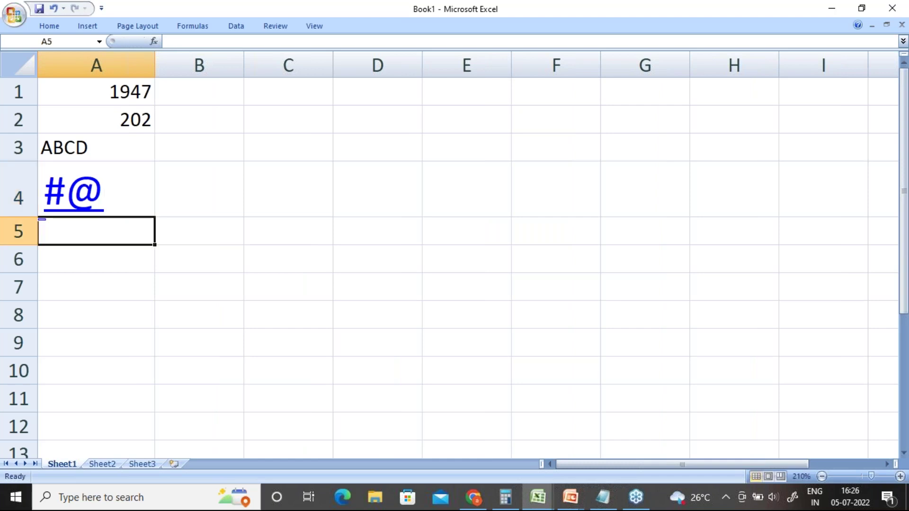
# Replace the entry in cell A4 with a single @.
pyautogui.press('Up')
pyautogui.press('F2')
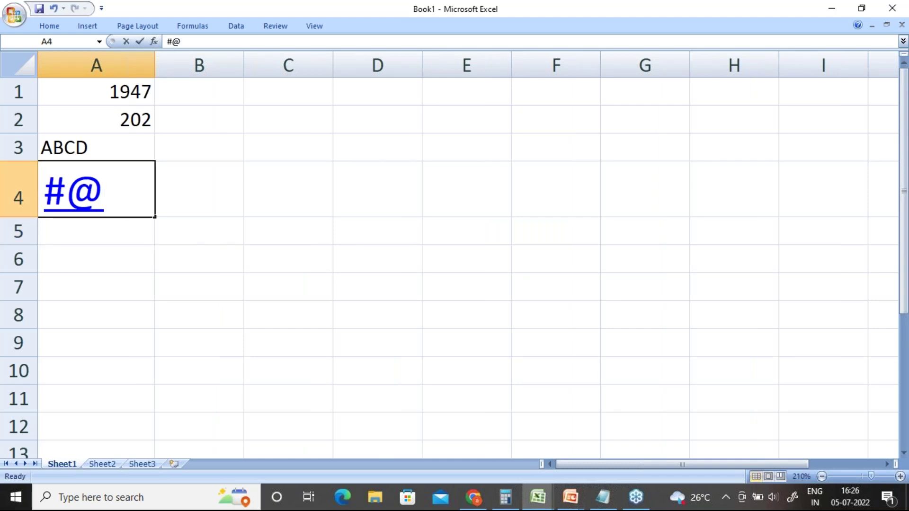
pyautogui.press('BackSpace')
pyautogui.press('BackSpace')
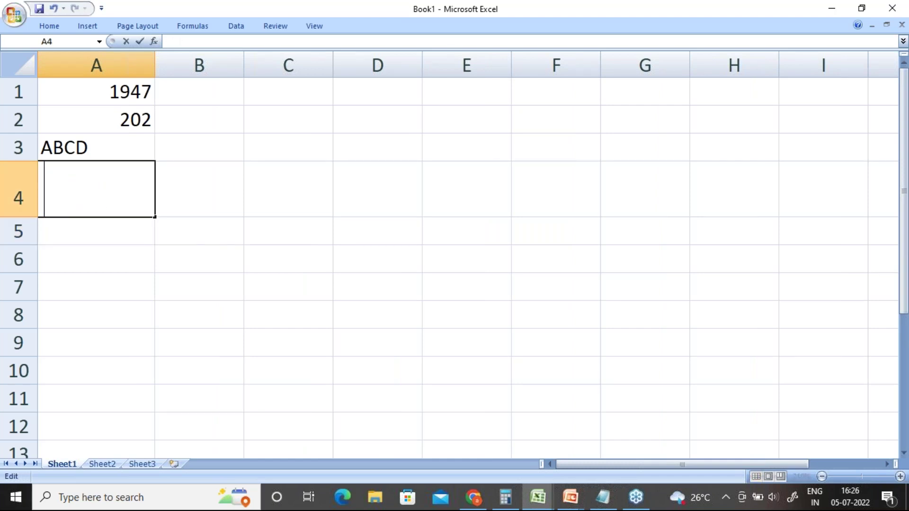
pyautogui.write('@')
pyautogui.press('Return')
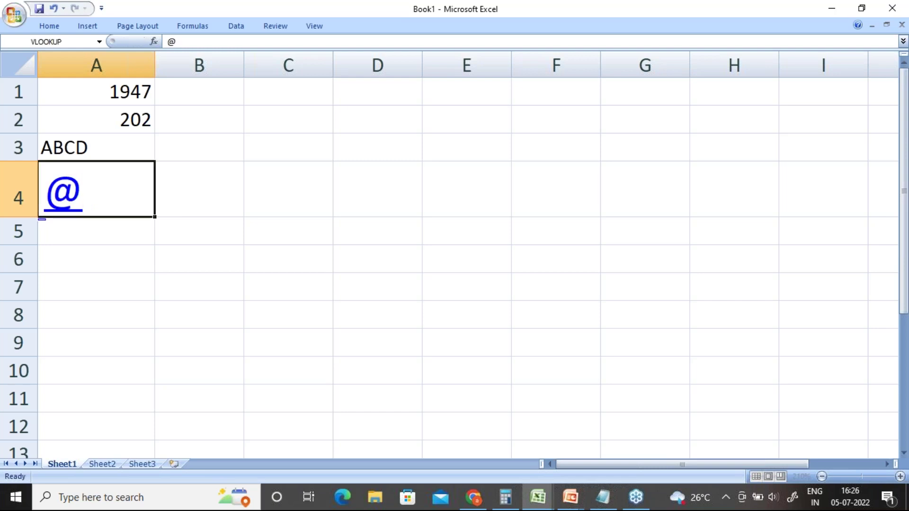
# Undo the recent edits to A4 and the widening of column A, back to the entry #@=.
pyautogui.hotkey('ctrl', 'z')
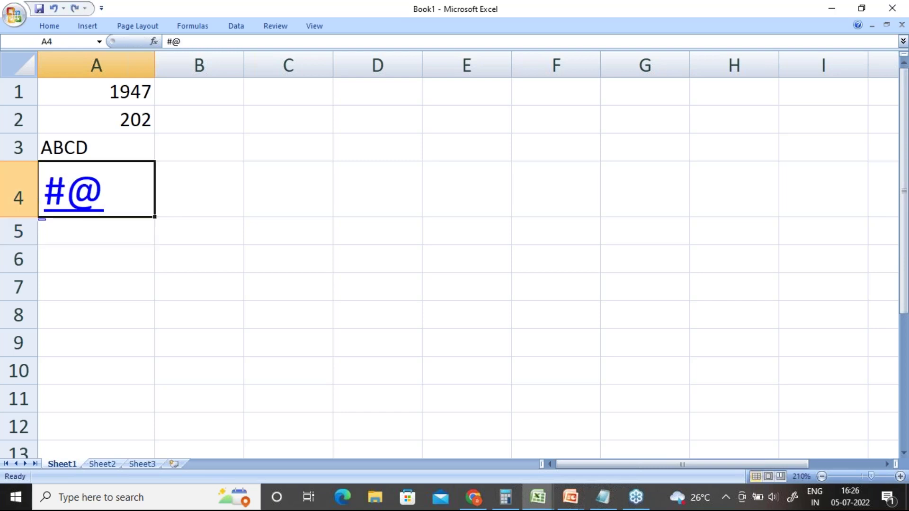
pyautogui.hotkey('ctrl', 'z')
pyautogui.hotkey('ctrl', 'z')
pyautogui.hotkey('ctrl', 'z')
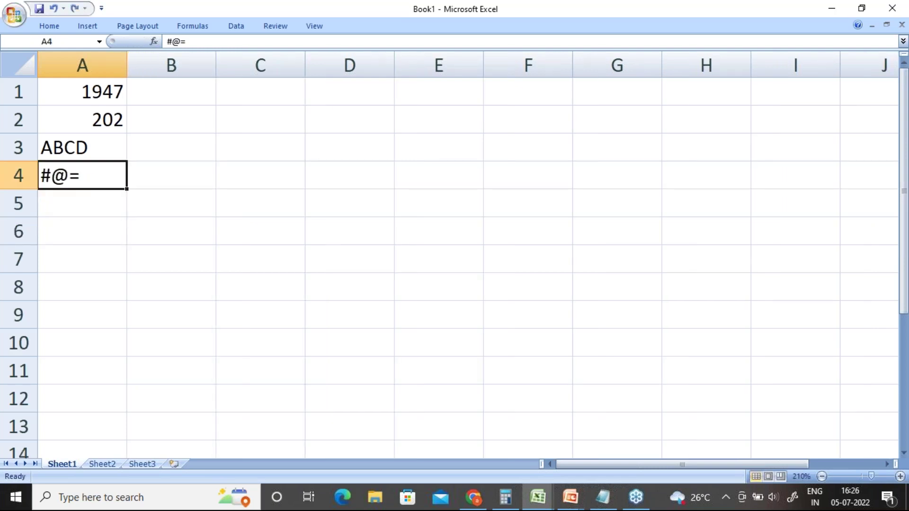
# Replace the entry in cell A4 with a single #.
pyautogui.doubleClick(93, 176)
pyautogui.press('BackSpace')
pyautogui.press('BackSpace')
pyautogui.press('BackSpace')
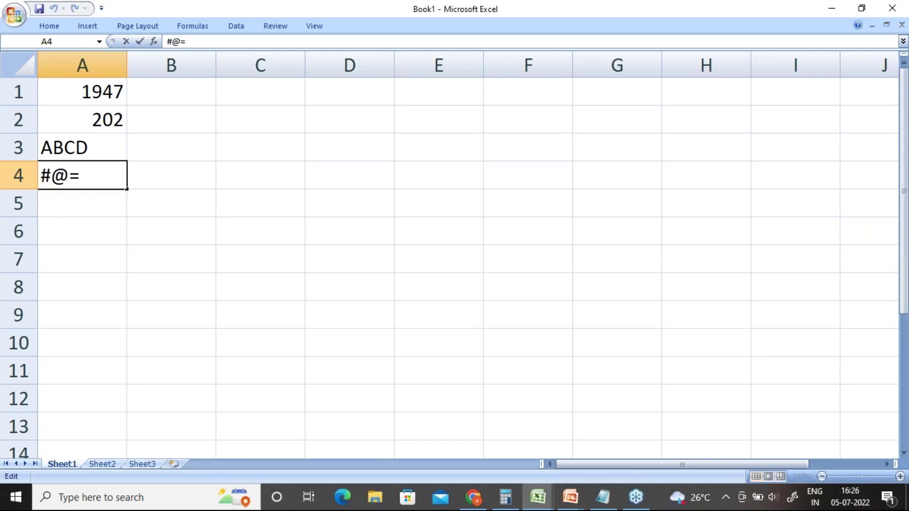
pyautogui.write('#')
pyautogui.press('Return')
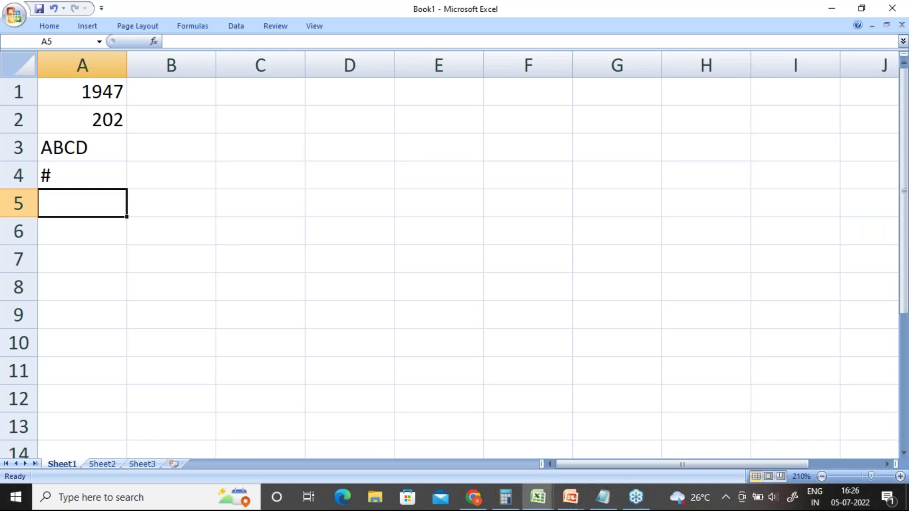
# Enter the lowercase text "hi how are you" in cell A5.
pyautogui.press('capslock')
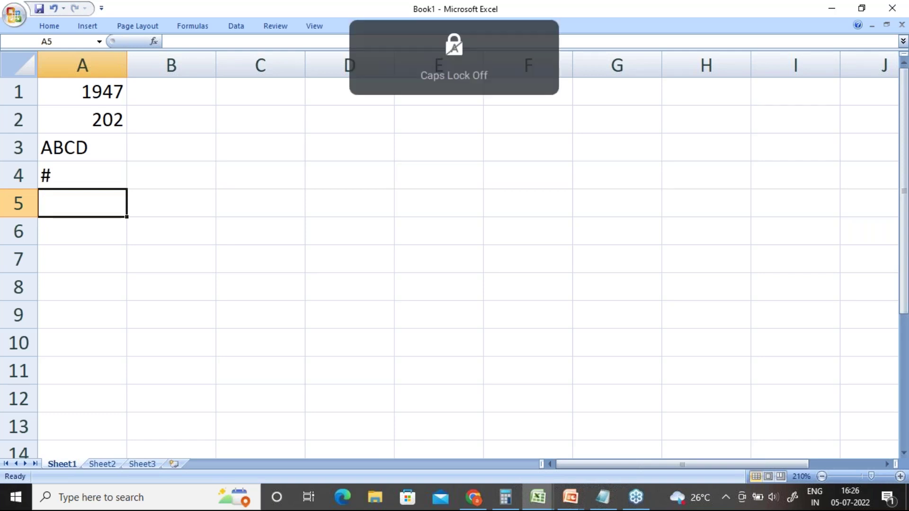
pyautogui.write('hi howare')
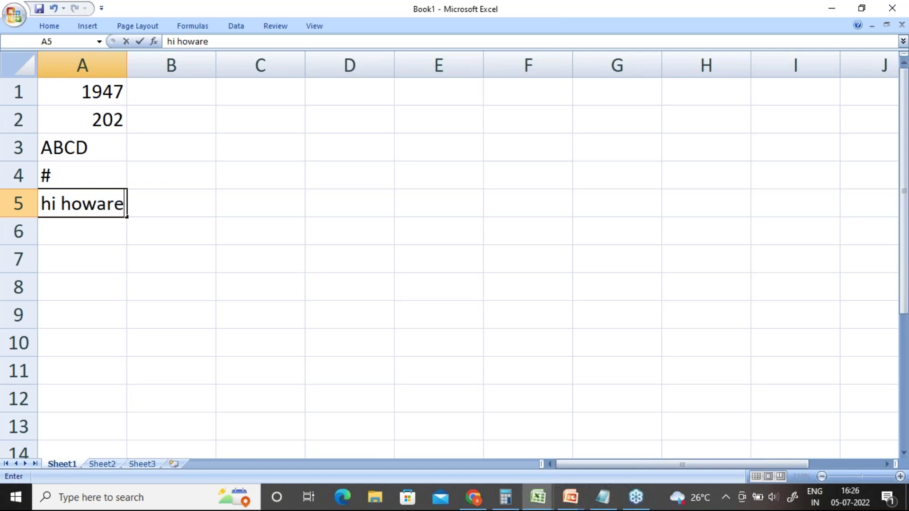
pyautogui.press('BackSpace')
pyautogui.press('BackSpace')
pyautogui.press('BackSpace')
pyautogui.write('are you')
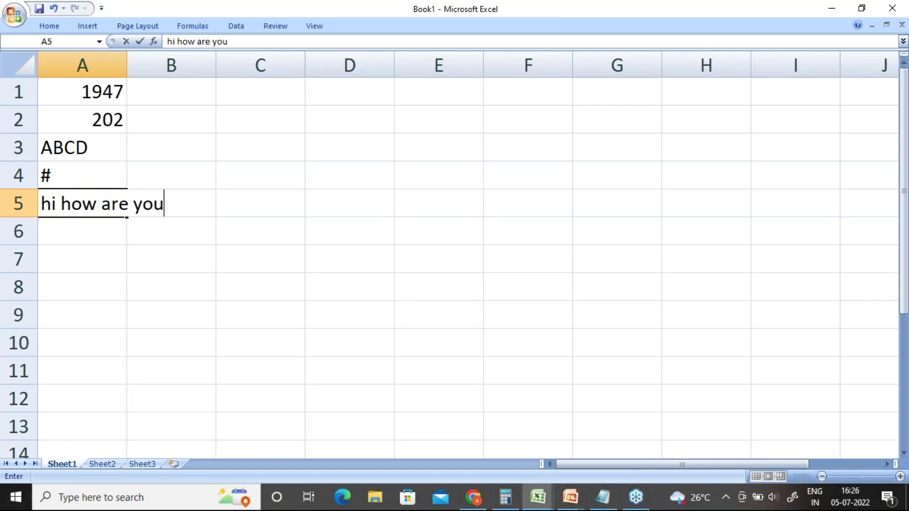
pyautogui.press('Return')
# Move the text "hi how are you" from cell A5 to A7, leaving A5 and A6 empty.
pyautogui.press('Up')
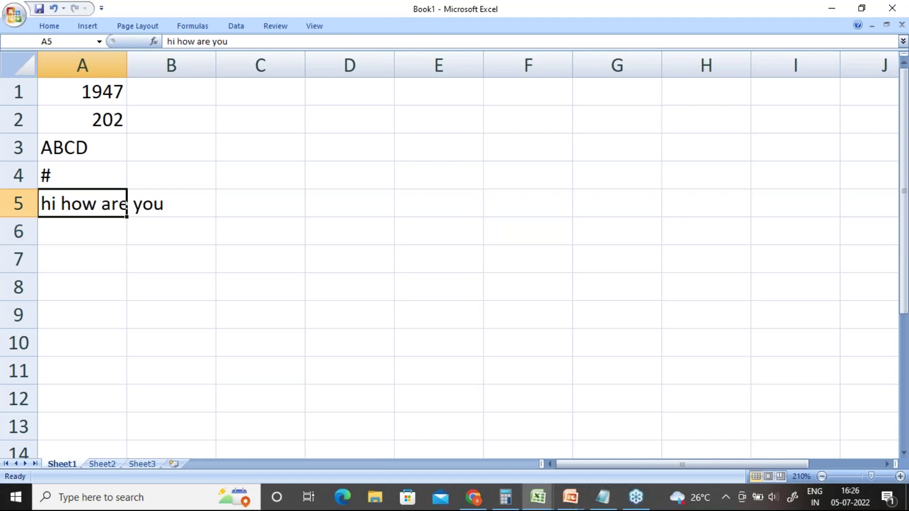
pyautogui.hotkey('ctrl', 'x')
pyautogui.press('Down')
pyautogui.press('Down')
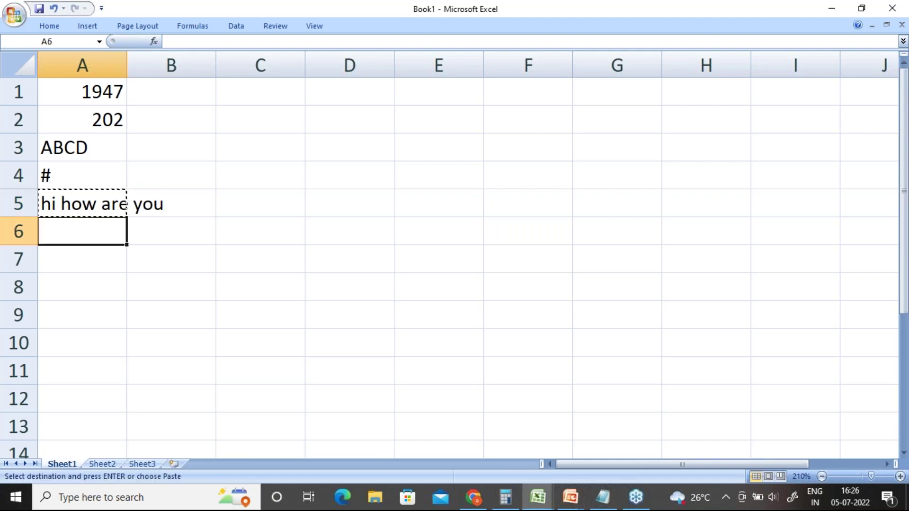
pyautogui.hotkey('ctrl', 'v')
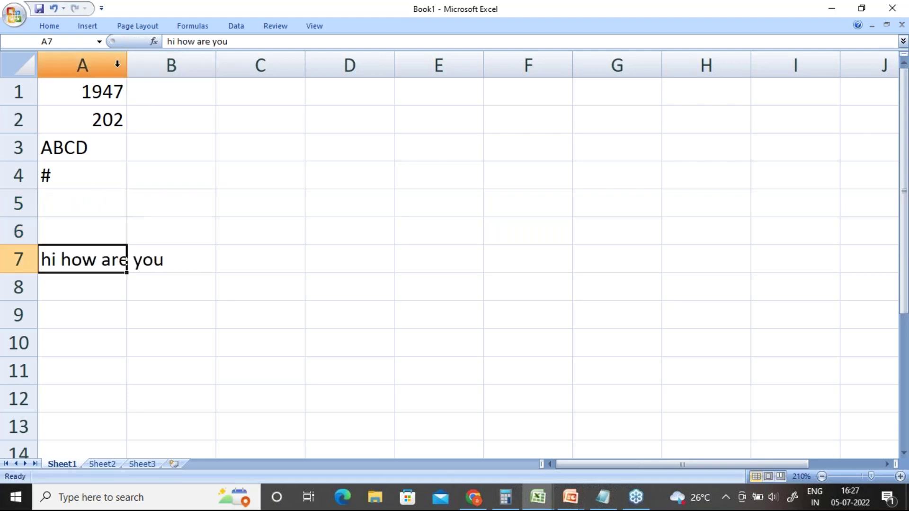
# Widen column A until the text in A7 fits, and apply all borders to the range A1:A7.
pyautogui.moveTo(129, 63); pyautogui.dragTo(229, 66)
pyautogui.moveTo(118, 91); pyautogui.dragTo(162, 258)
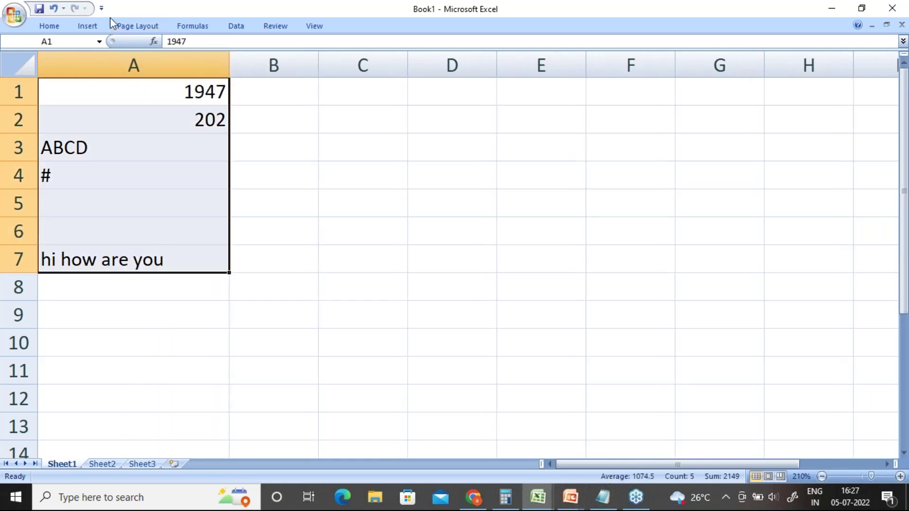
pyautogui.click(61, 29)
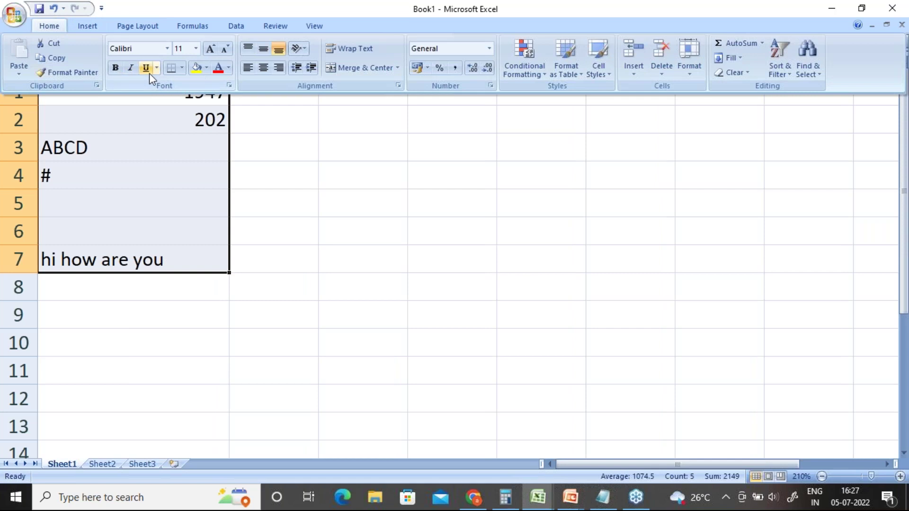
pyautogui.click(181, 68)
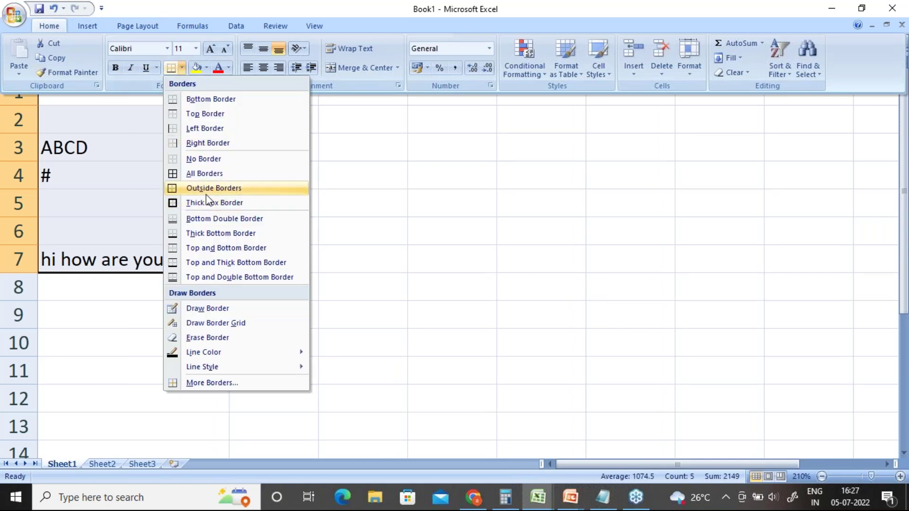
pyautogui.click(207, 175)
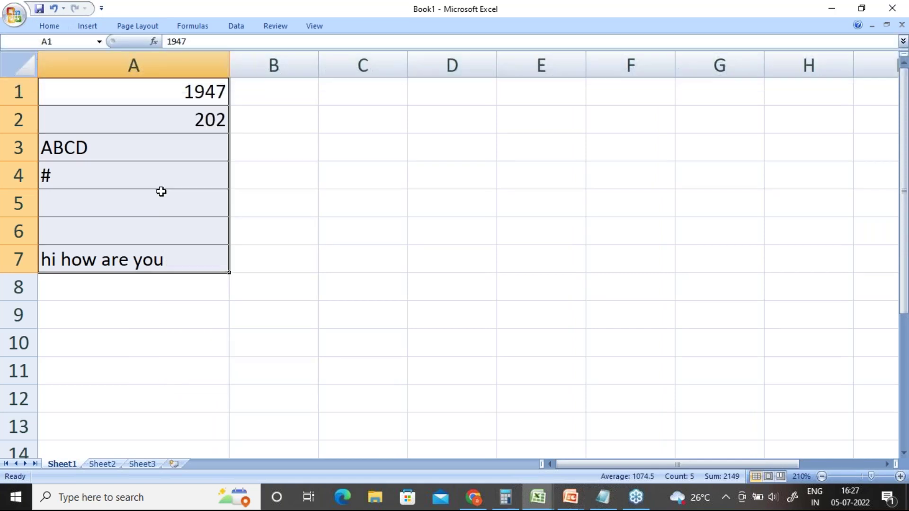
# Go through the entries in A1 to A7 one by one, then return to the numbers in A1 and A2.
pyautogui.click(159, 95)
pyautogui.press('Down')
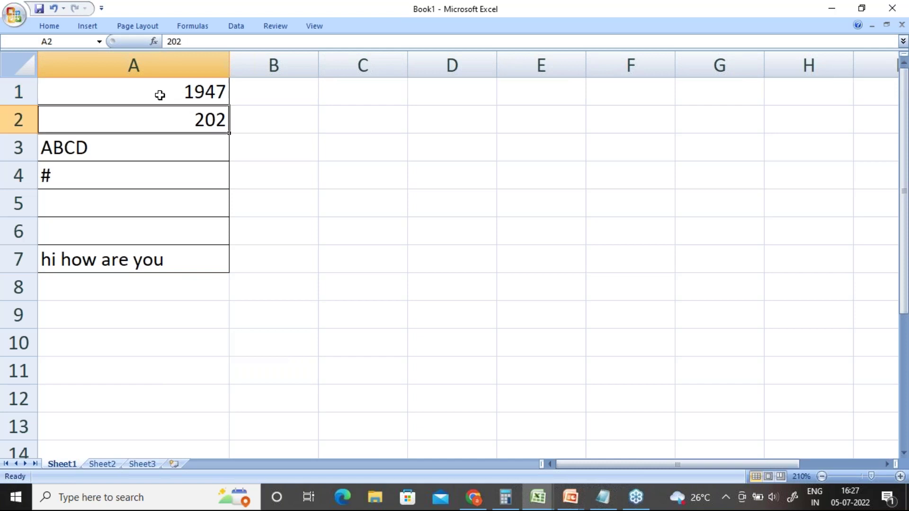
pyautogui.press('Down')
pyautogui.press('Down')
pyautogui.press('Down')
pyautogui.press('Down')
pyautogui.press('Down')
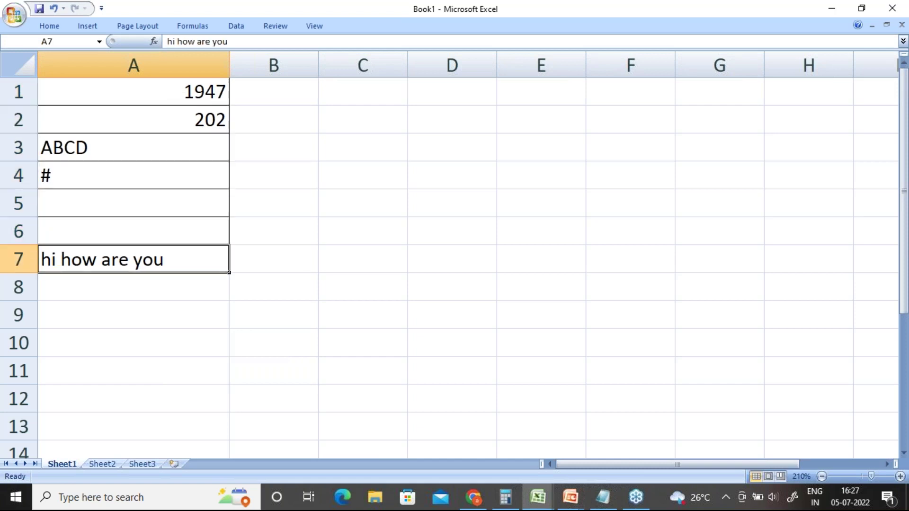
pyautogui.click(156, 96)
pyautogui.click(163, 114)
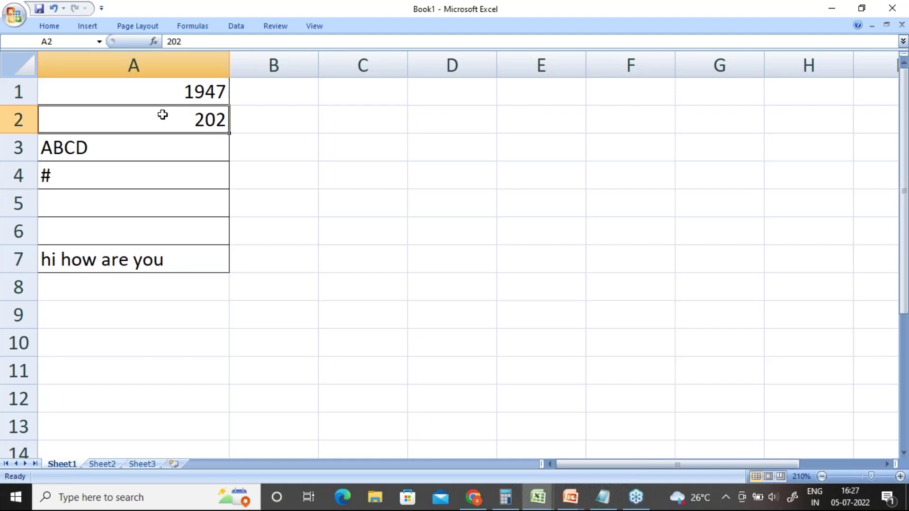
# Enter the formula =COUNT(A1:A7) in cell C3 to count the numeric cells.
pyautogui.click(385, 148)
pyautogui.write('=')
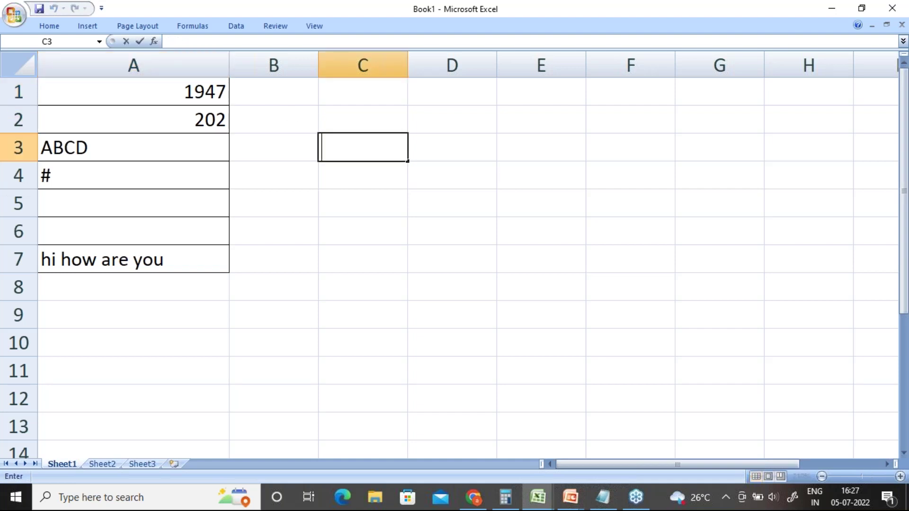
pyautogui.write('count')
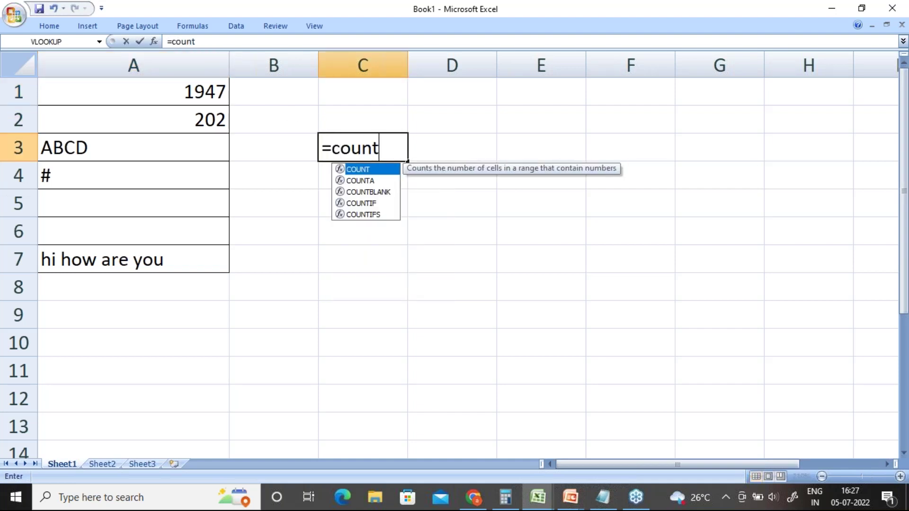
pyautogui.doubleClick(379, 170)
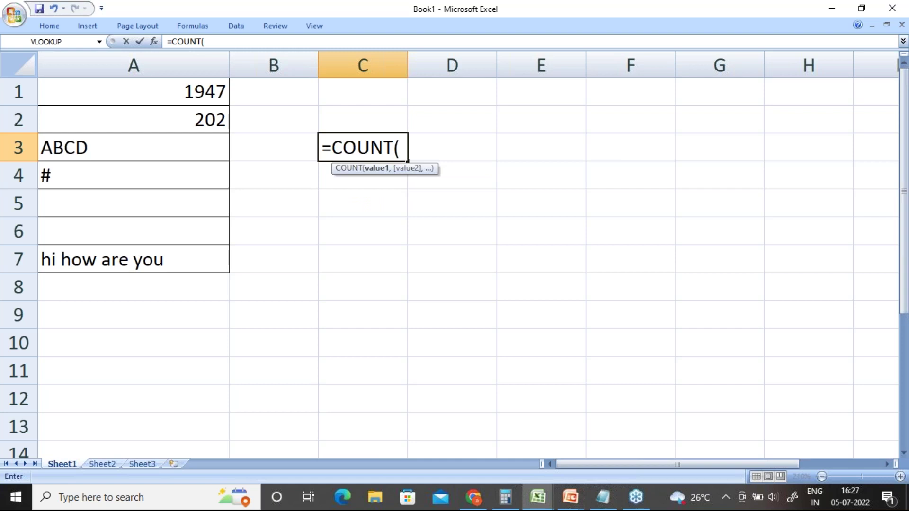
pyautogui.click(222, 100)
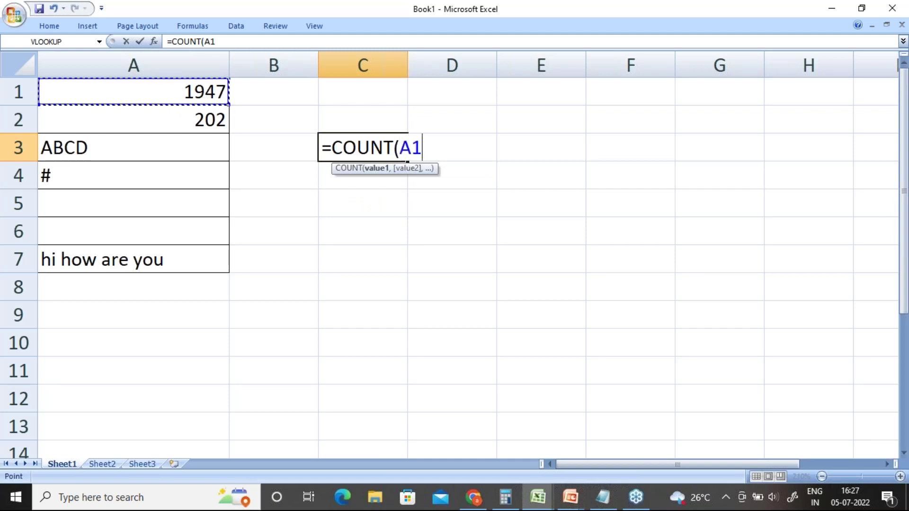
pyautogui.moveTo(219, 92); pyautogui.dragTo(213, 257)
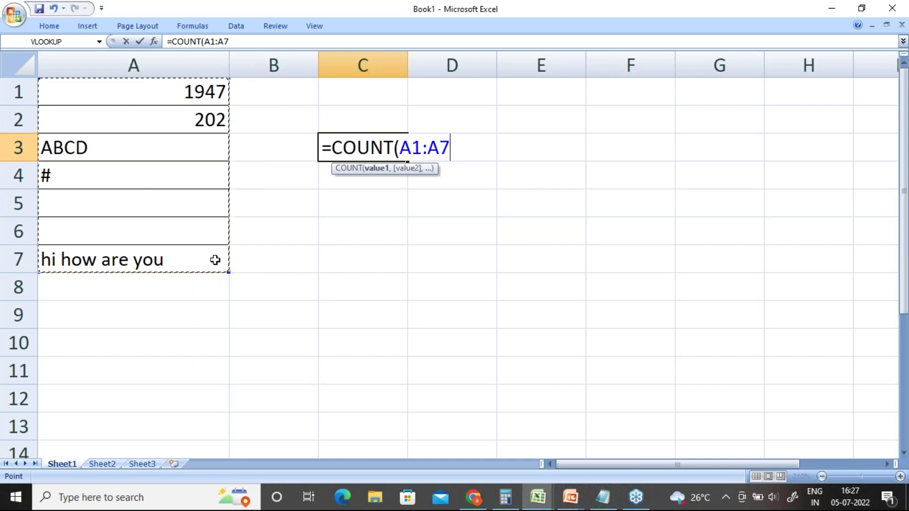
pyautogui.write(')')
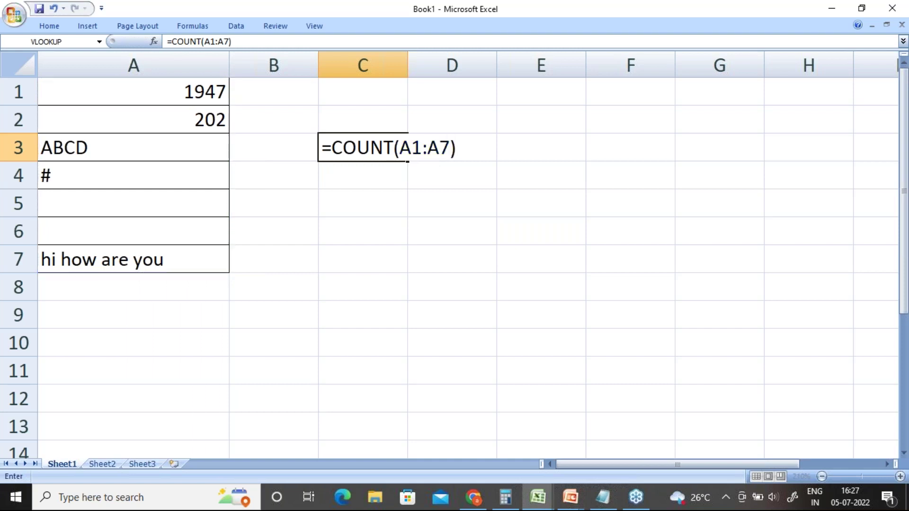
pyautogui.press('Return')
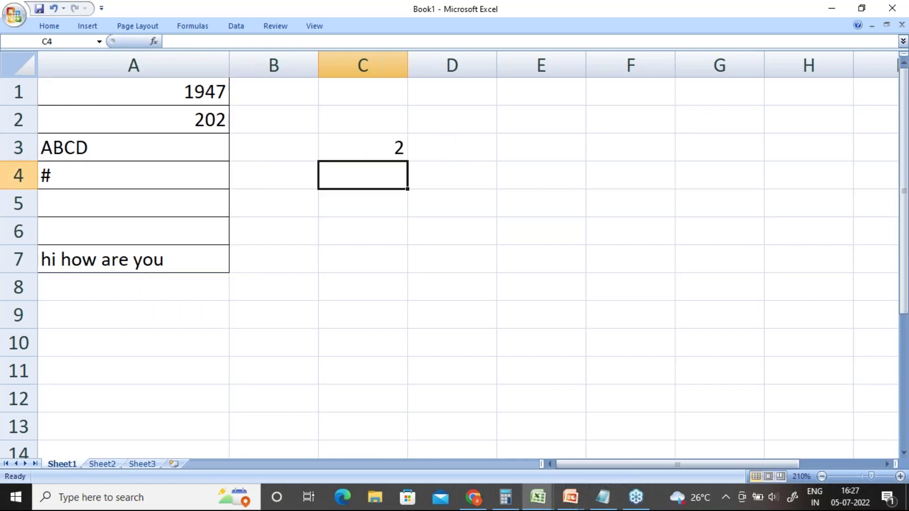
# Enter 1 in the empty cell A5 and check the COUNT formula in C3.
pyautogui.click(214, 91)
pyautogui.click(199, 120)
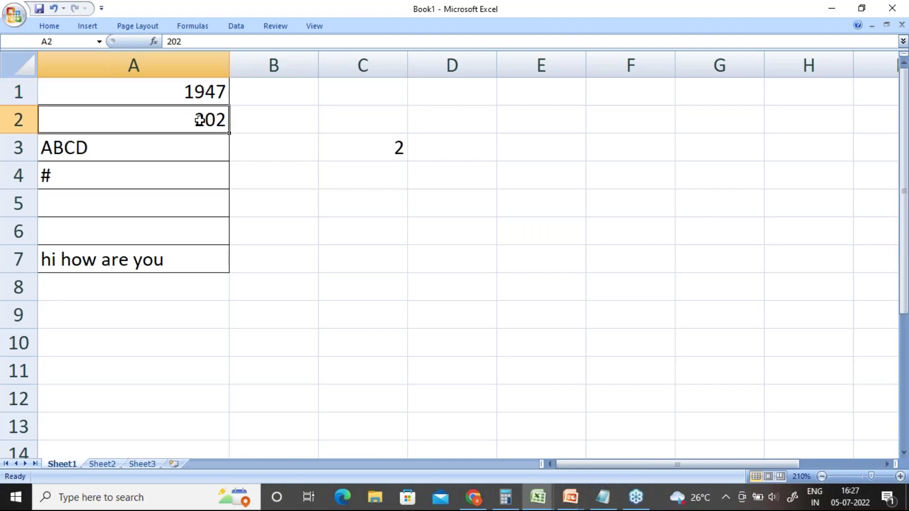
pyautogui.click(155, 207)
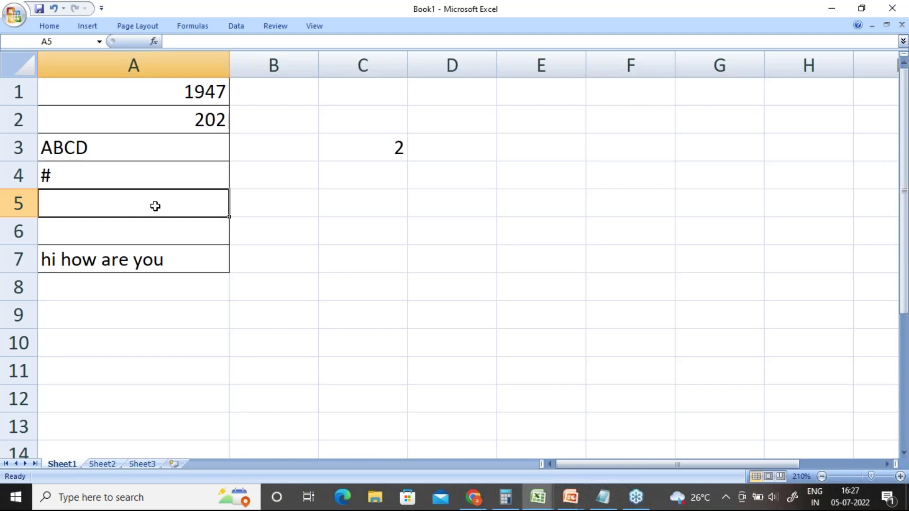
pyautogui.write('1')
pyautogui.press('Return')
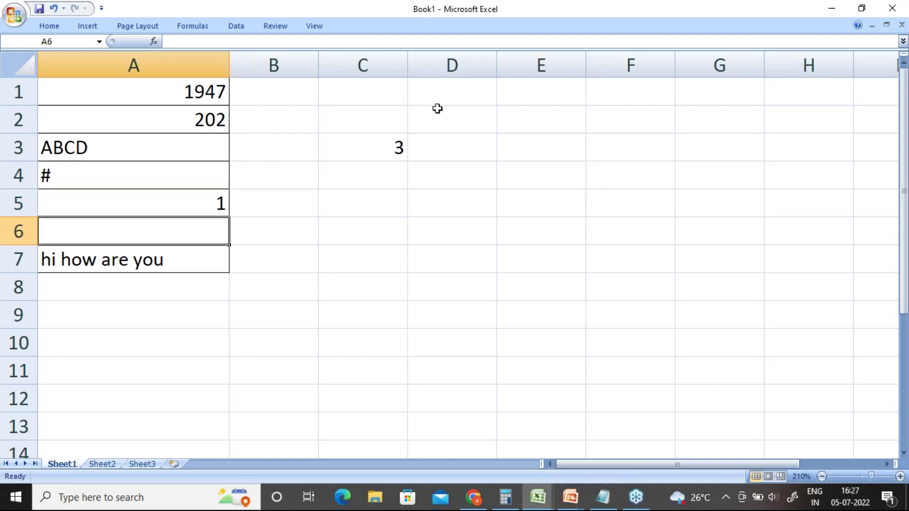
pyautogui.click(356, 150)
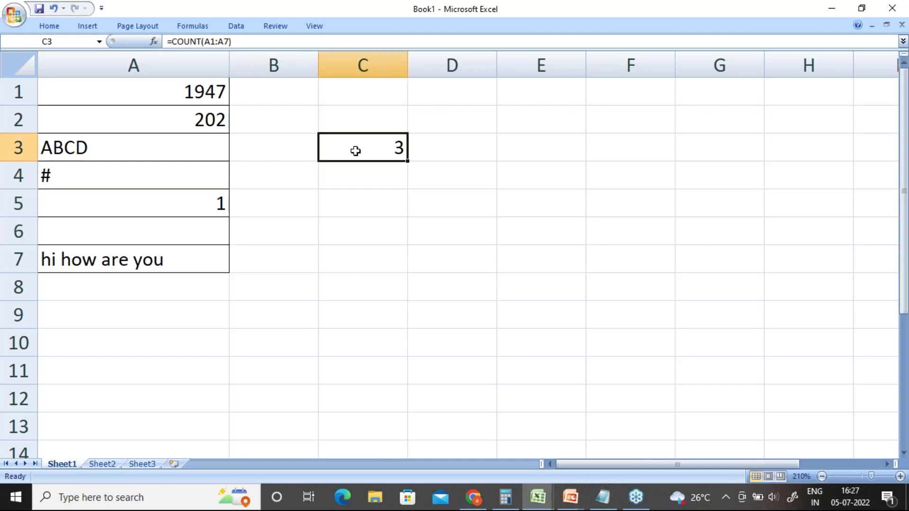
# Enter 1 in the empty cell A6 and replace it with 5.
pyautogui.click(185, 242)
pyautogui.write('1')
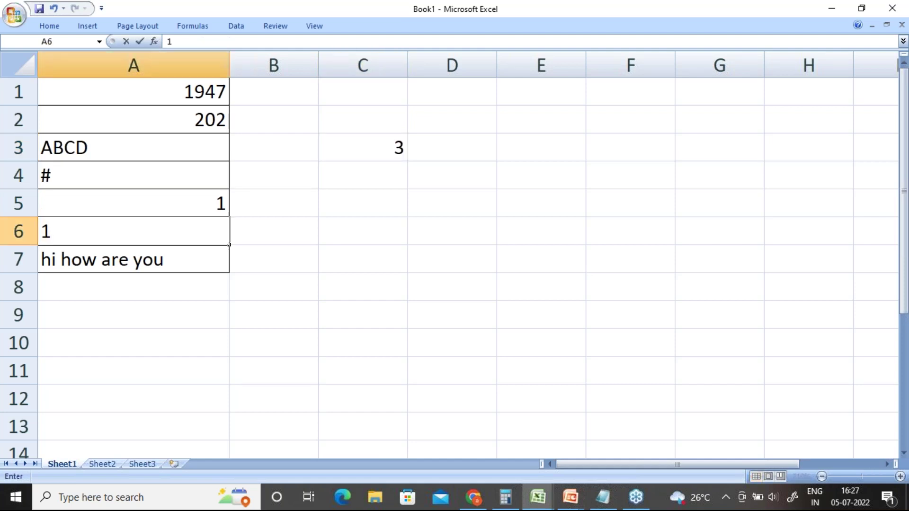
pyautogui.press('Return')
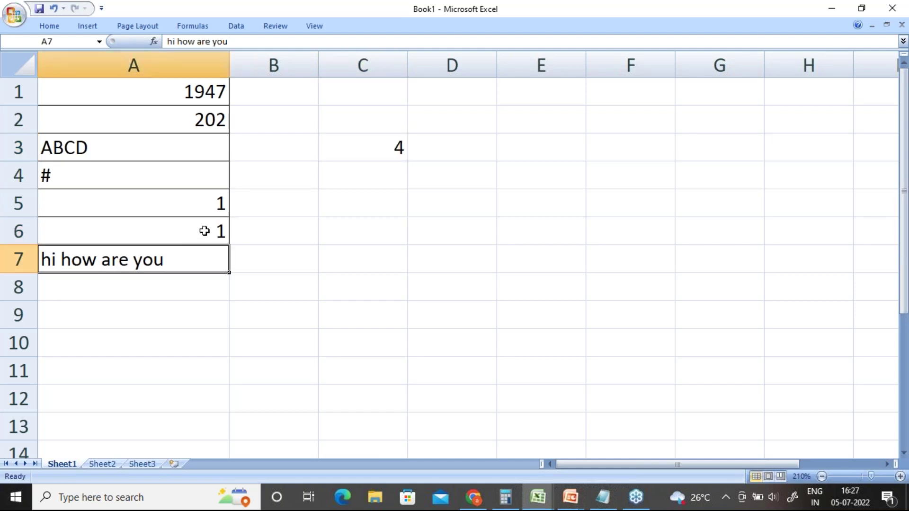
pyautogui.press('Up')
pyautogui.press('Return')
# Go through the numeric entries in A1, A2, A5 and A6 one by one.
pyautogui.click(207, 92)
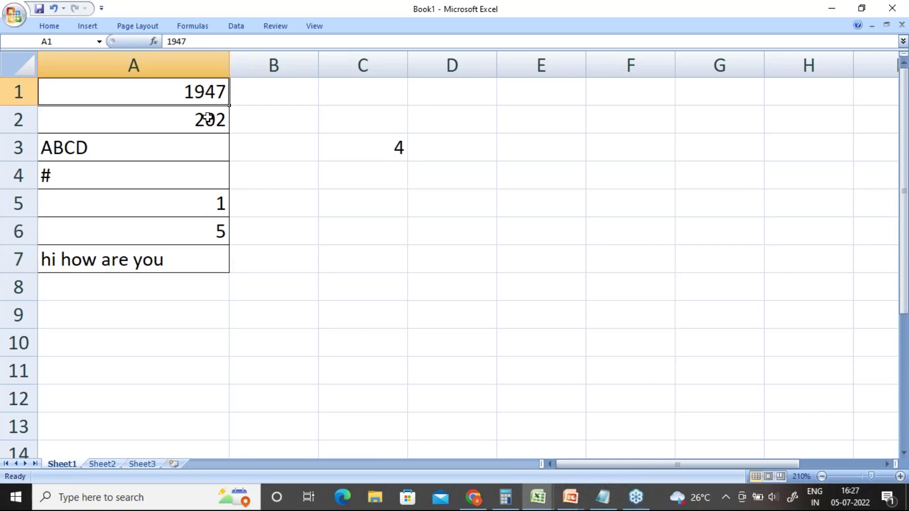
pyautogui.click(205, 121)
pyautogui.click(207, 202)
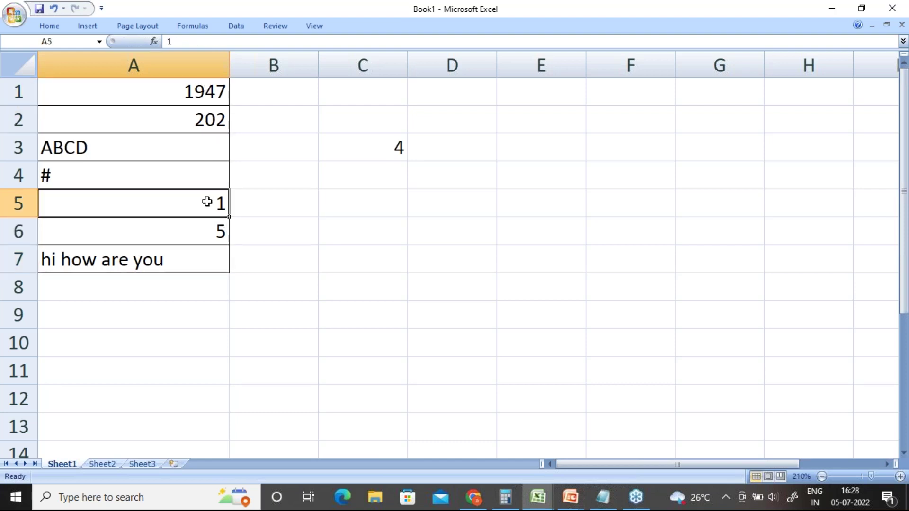
pyautogui.click(207, 227)
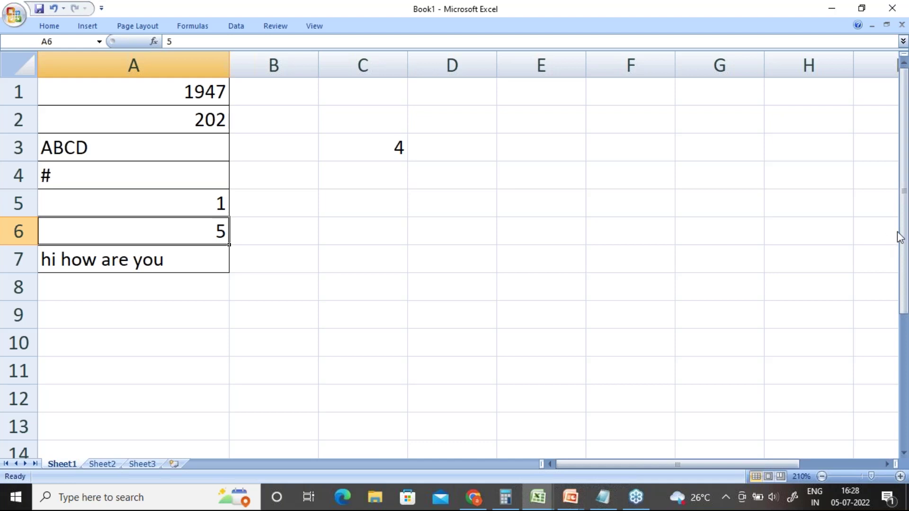
pyautogui.click(898, 232)
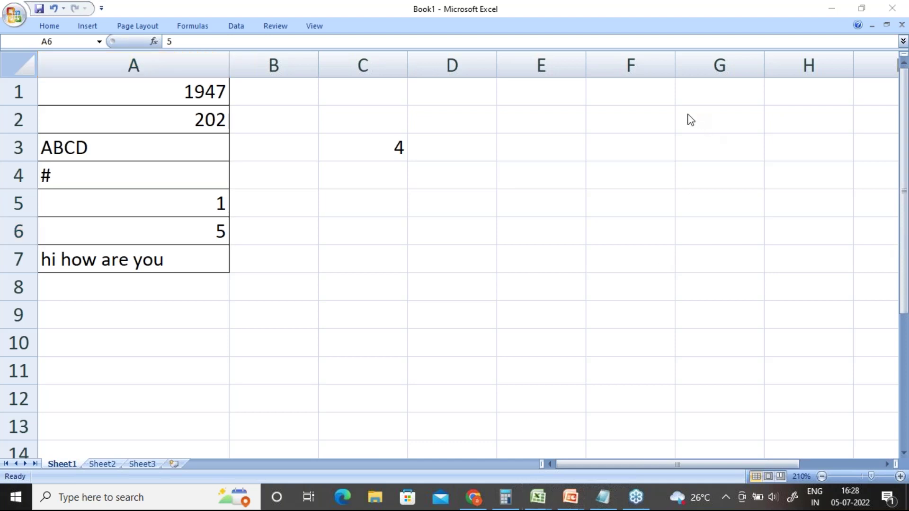
# Keep the ribbon permanently expanded and apply a thick box border to cell A6.
pyautogui.click(47, 35)
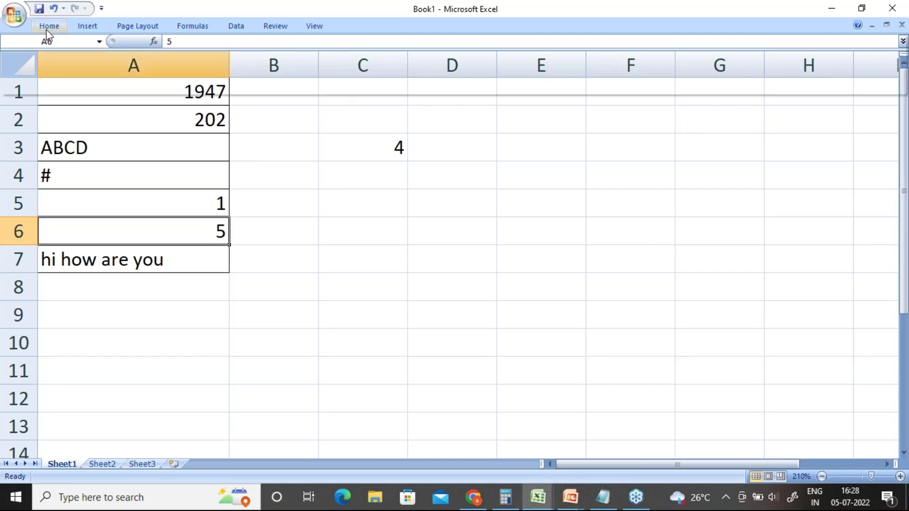
pyautogui.doubleClick(48, 27)
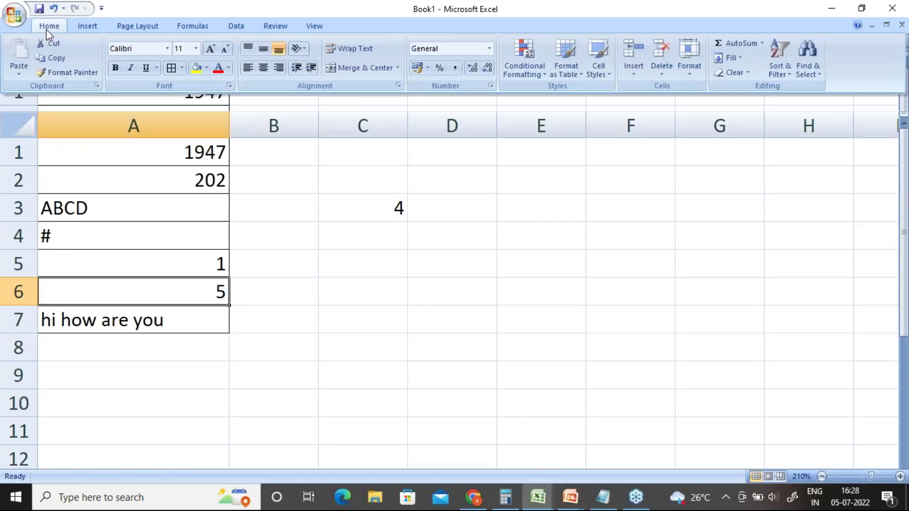
pyautogui.click(182, 69)
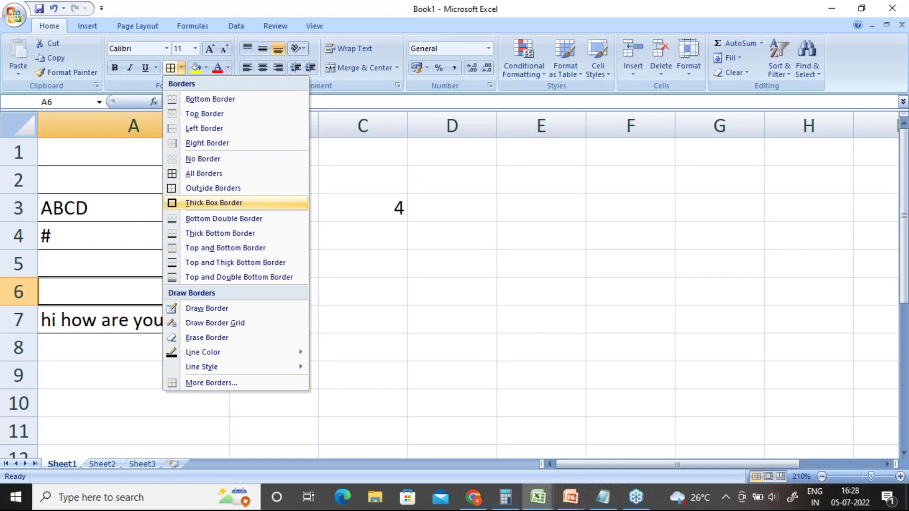
pyautogui.click(206, 203)
pyautogui.click(274, 310)
pyautogui.click(169, 209)
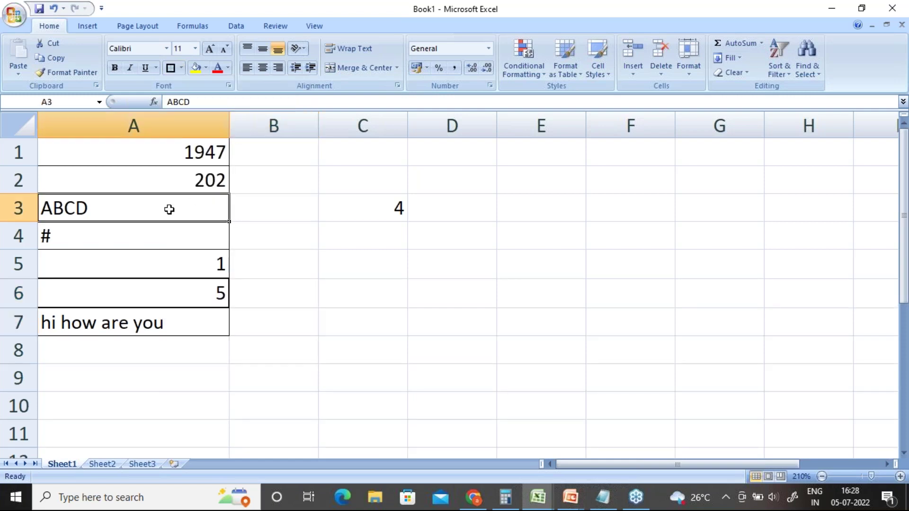
# Give the range A1:A7 all borders plus a thick box border around its outside.
pyautogui.moveTo(126, 154); pyautogui.dragTo(154, 314)
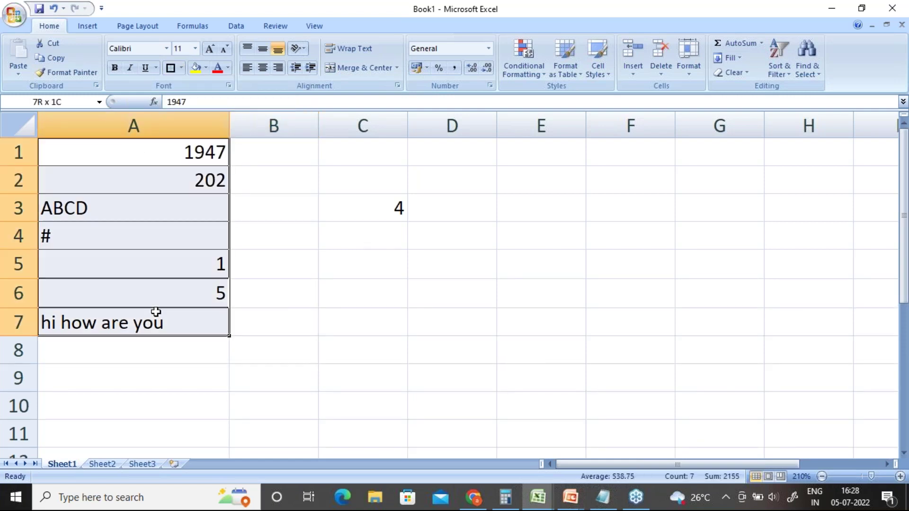
pyautogui.click(171, 68)
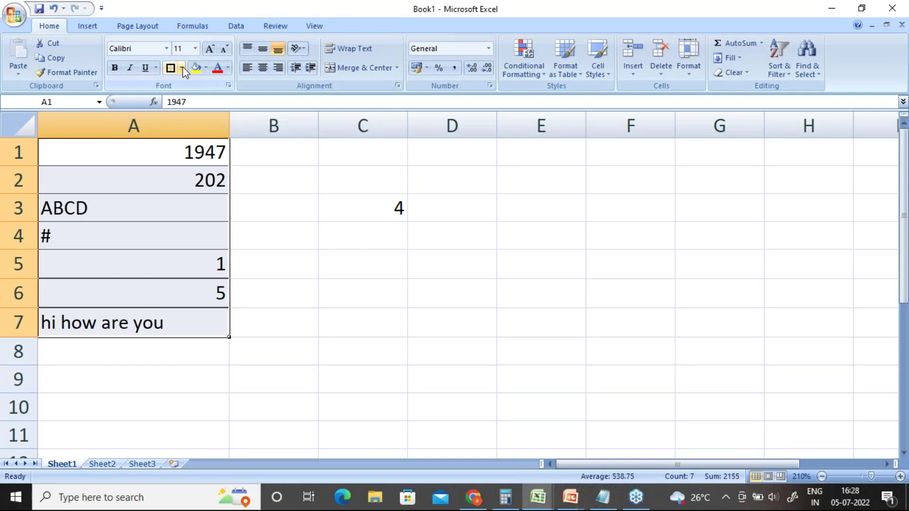
pyautogui.click(183, 69)
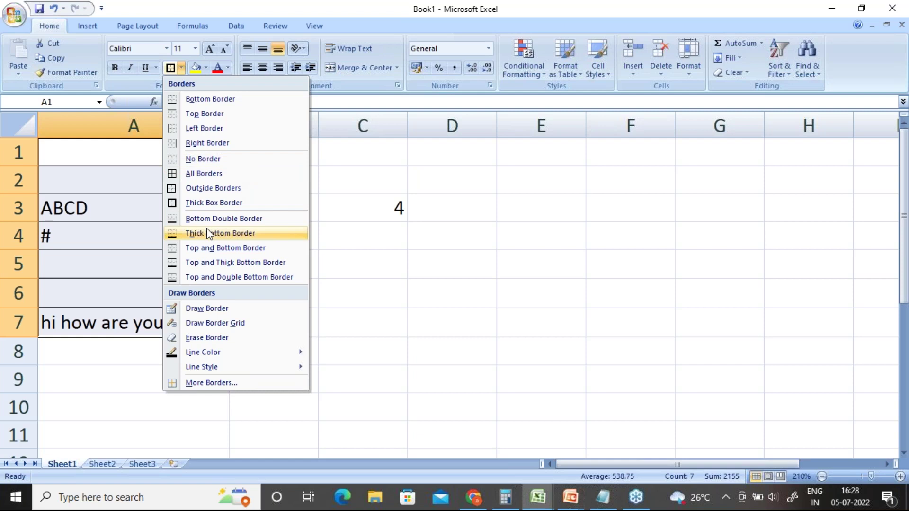
pyautogui.click(218, 203)
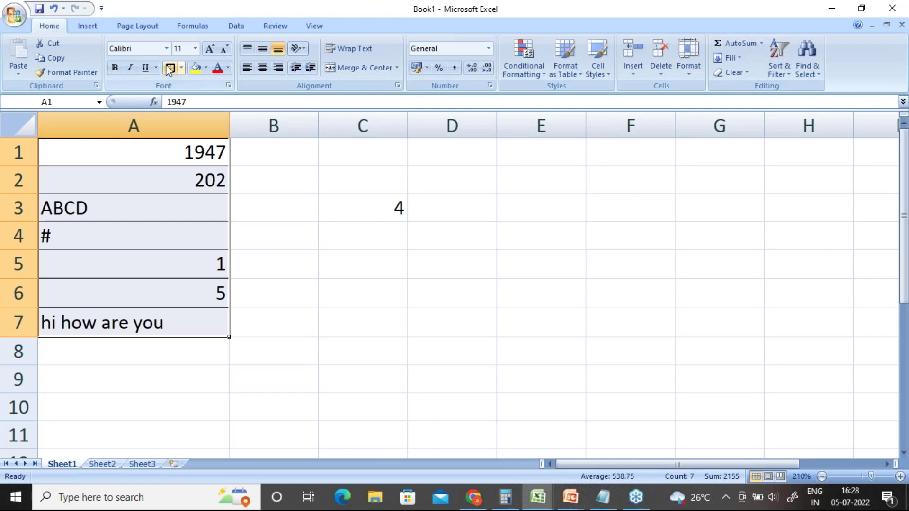
pyautogui.click(184, 67)
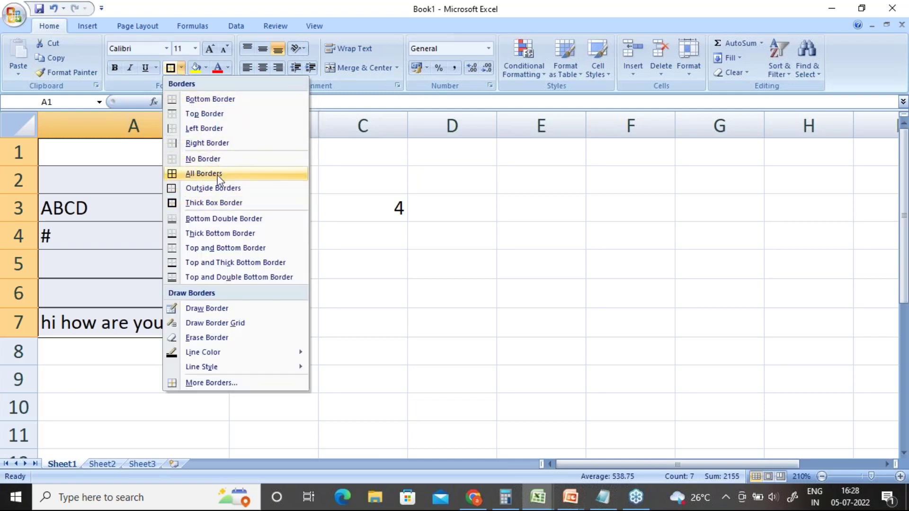
pyautogui.click(219, 175)
pyautogui.click(181, 68)
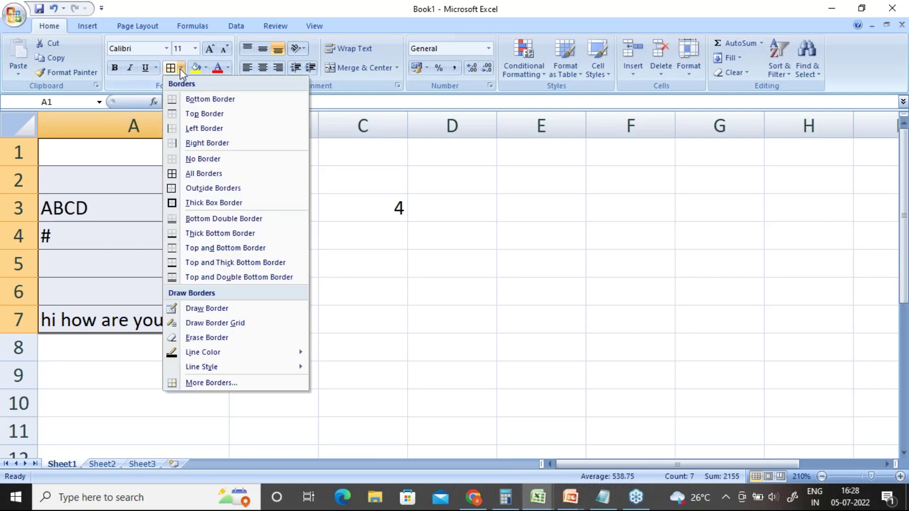
pyautogui.click(226, 204)
pyautogui.click(296, 211)
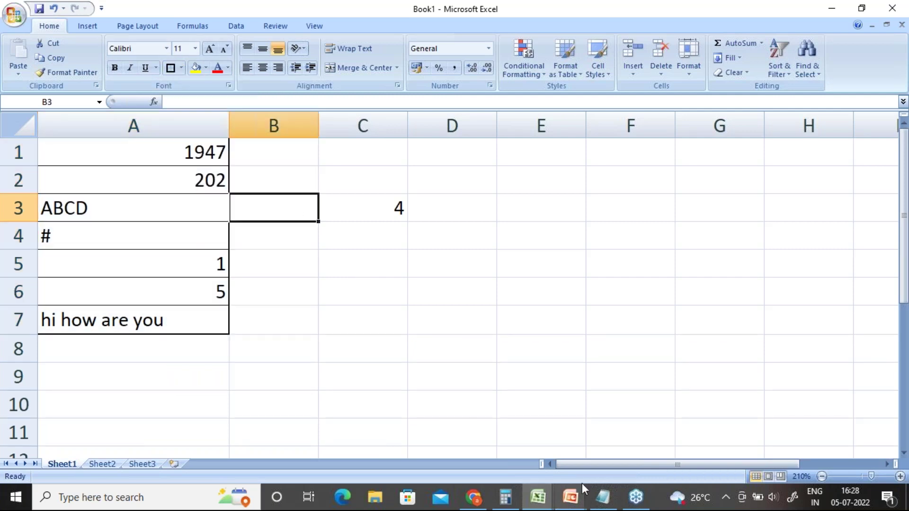
# Switch to Notepad and add the line =count(B1:B10) below the division formula.
pyautogui.click(604, 503)
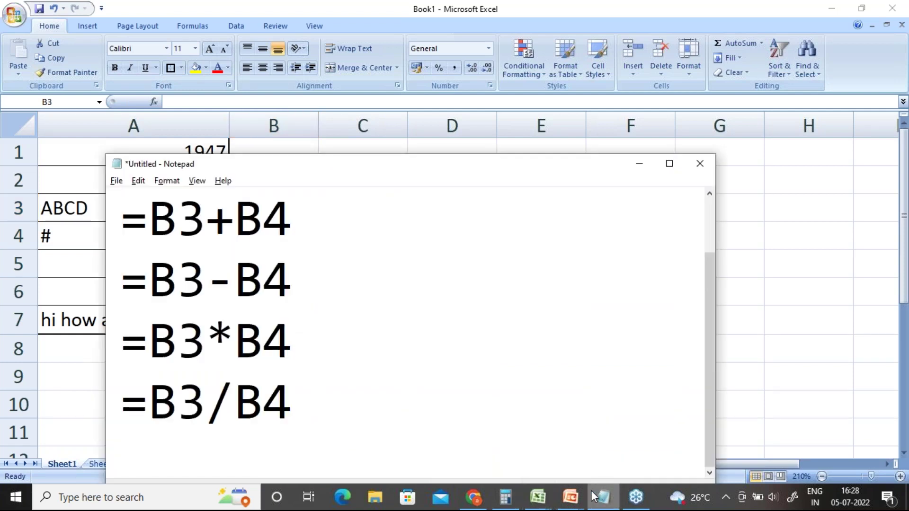
pyautogui.press('Return')
pyautogui.hotkey('ctrl', '-')
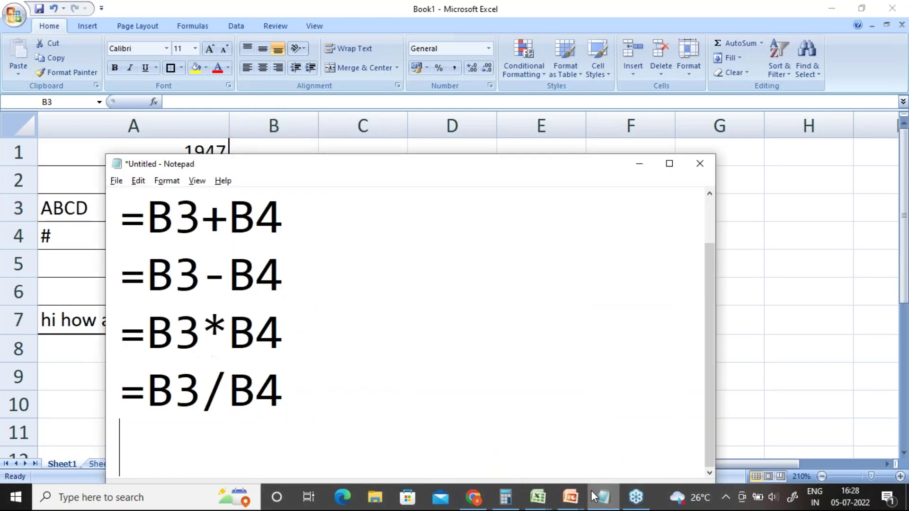
pyautogui.hotkey('ctrl', '-')
pyautogui.hotkey('ctrl', '-')
pyautogui.hotkey('ctrl', '-')
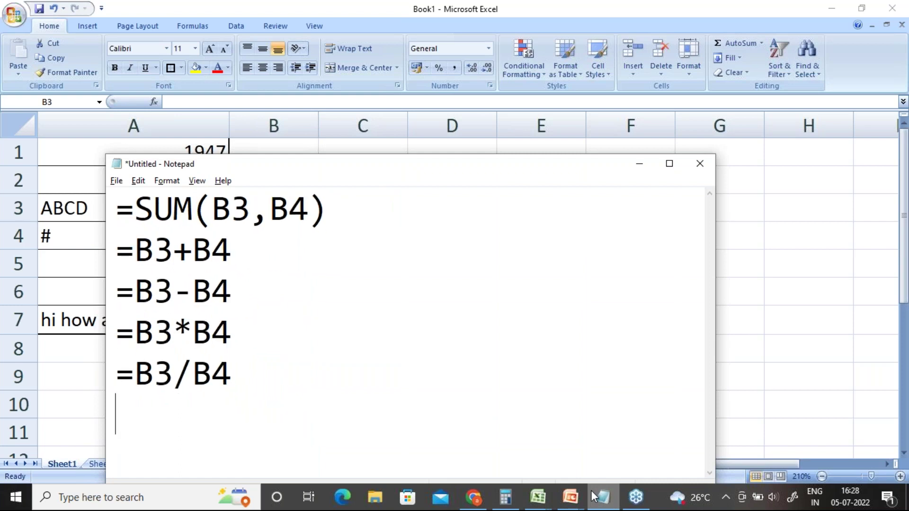
pyautogui.write('=count')
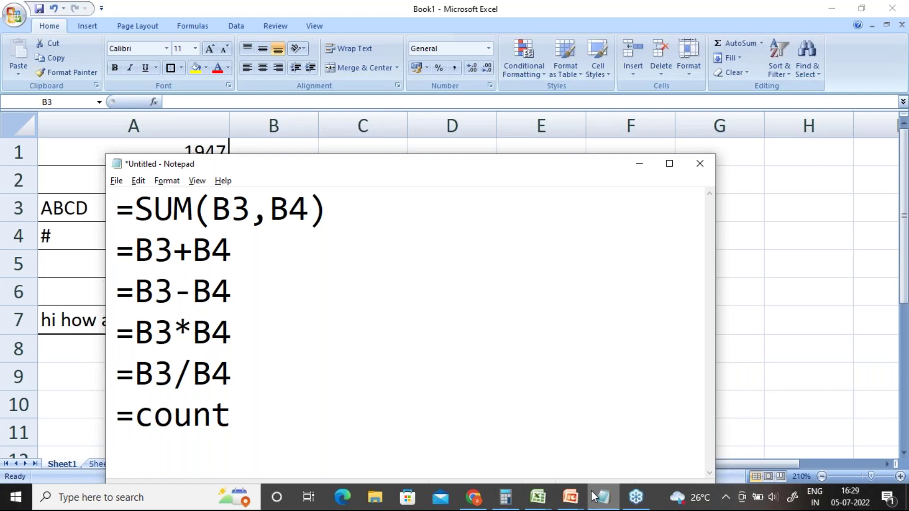
pyautogui.write('(B')
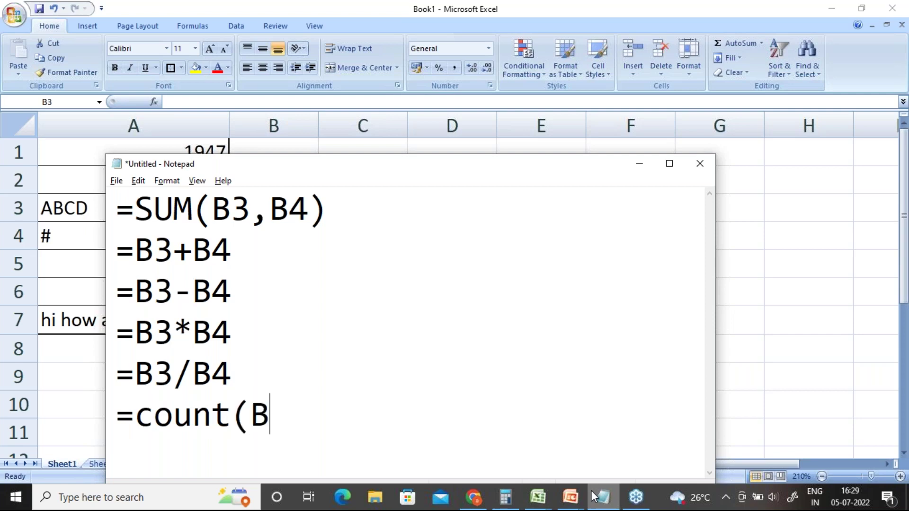
pyautogui.write('1:')
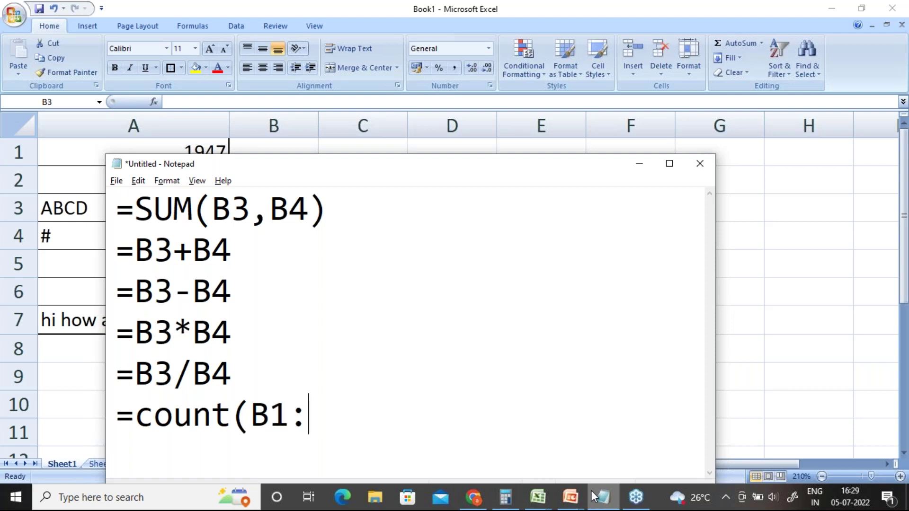
pyautogui.write('b')
pyautogui.press('BackSpace')
pyautogui.write('B1')
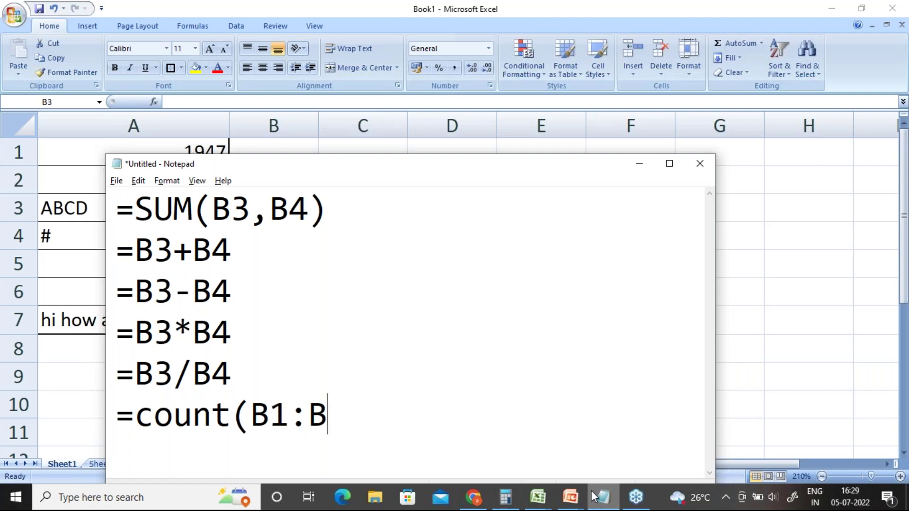
pyautogui.write('0)')
pyautogui.press('Return')
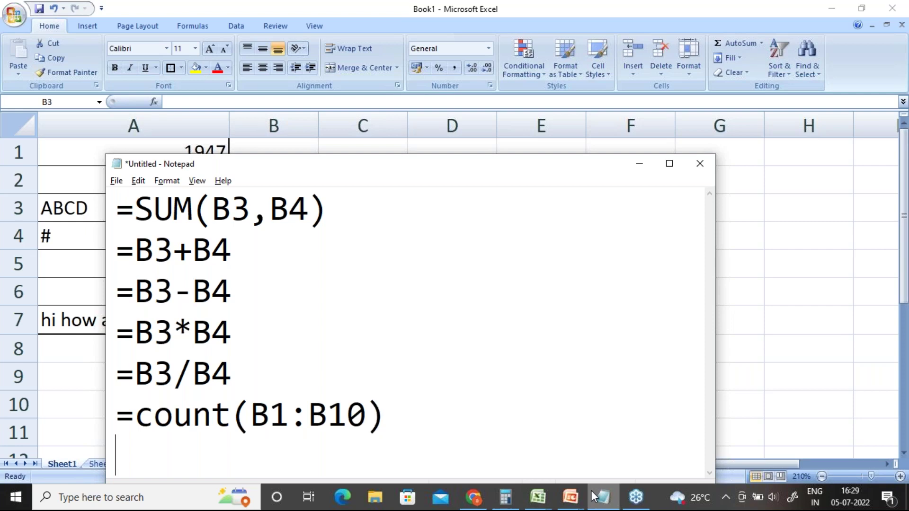
# Return to the Excel workbook and move all of column A into column B by cutting and pasting.
pyautogui.click(64, 135)
pyautogui.click(94, 121)
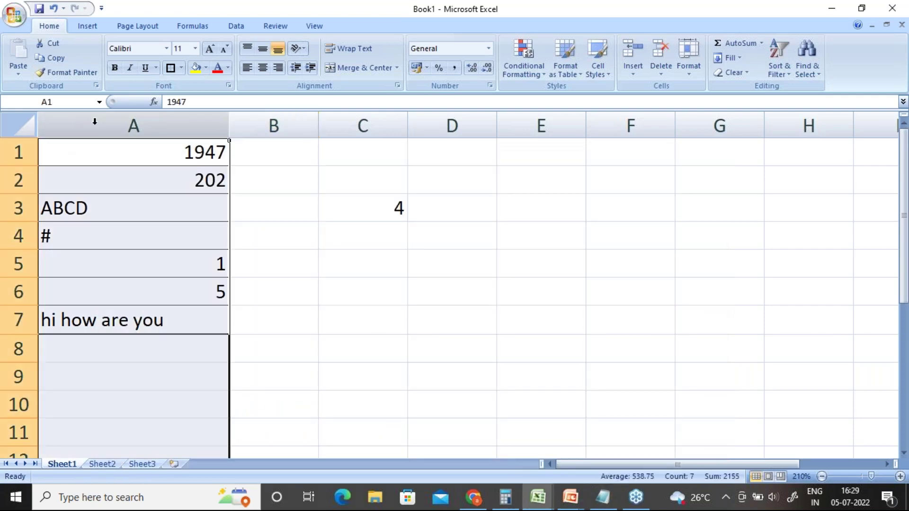
pyautogui.rightClick(94, 122)
pyautogui.click(149, 136)
pyautogui.click(256, 152)
pyautogui.hotkey('ctrl', 'v')
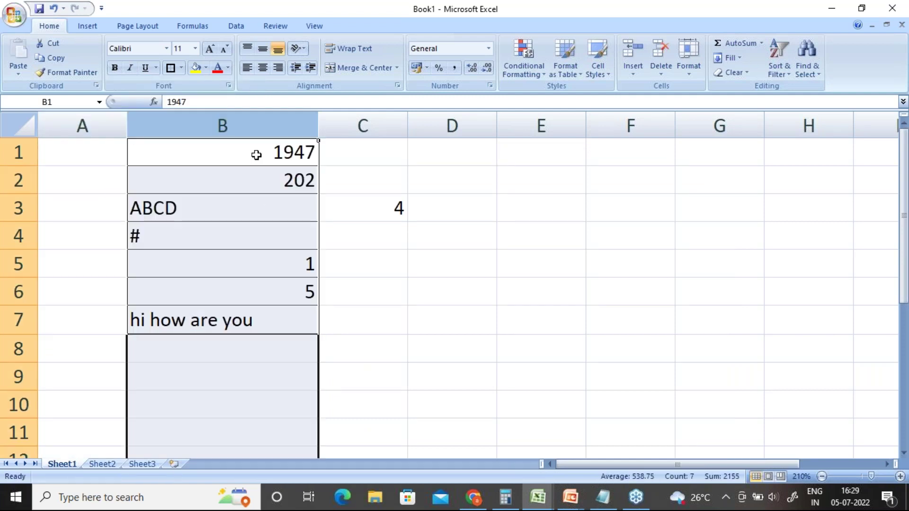
# Clear the number in B5 and inspect the COUNT formula in C3.
pyautogui.click(358, 213)
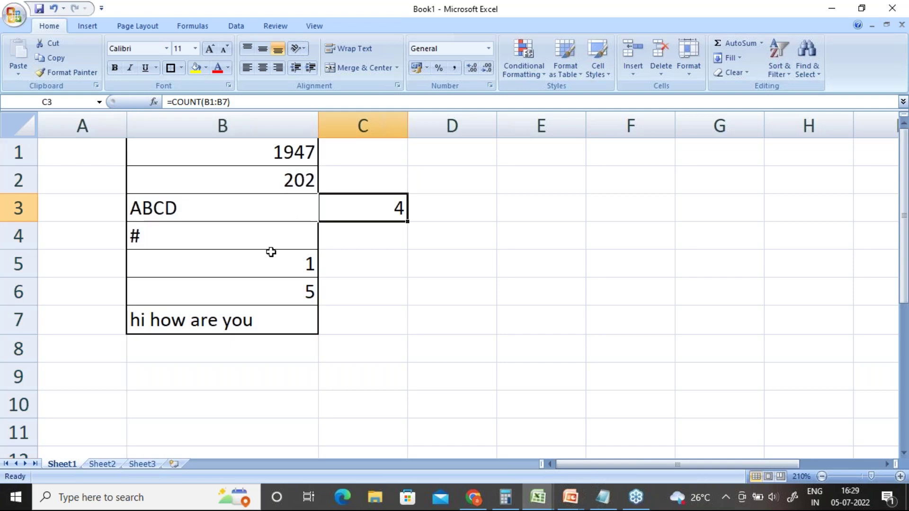
pyautogui.click(266, 266)
pyautogui.press('Delete')
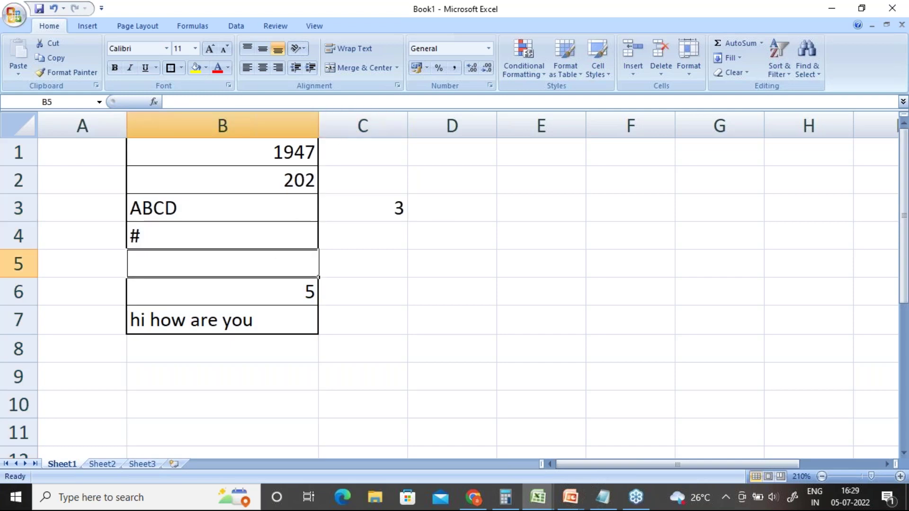
pyautogui.click(355, 211)
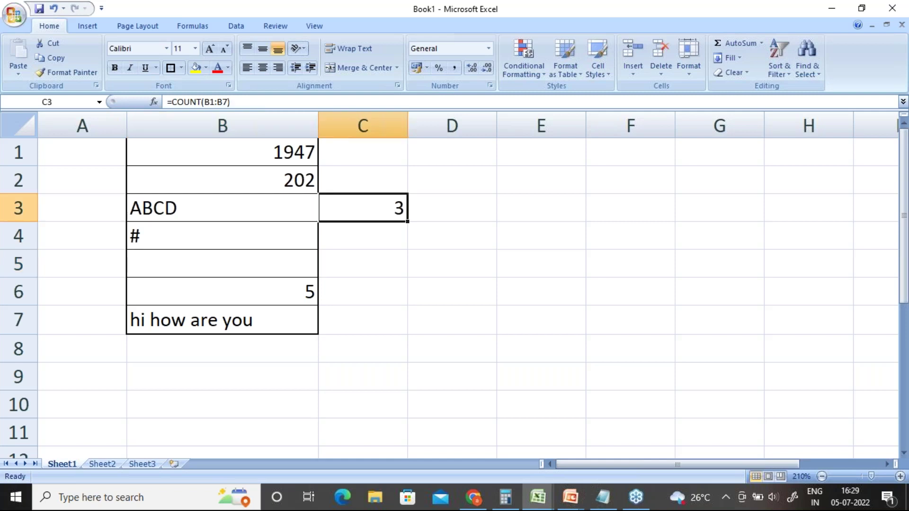
pyautogui.doubleClick(365, 210)
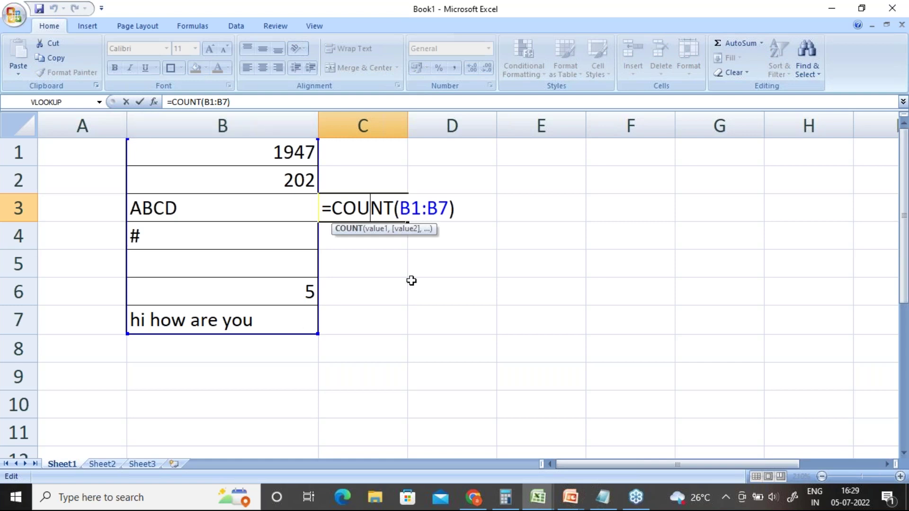
pyautogui.press('Return')
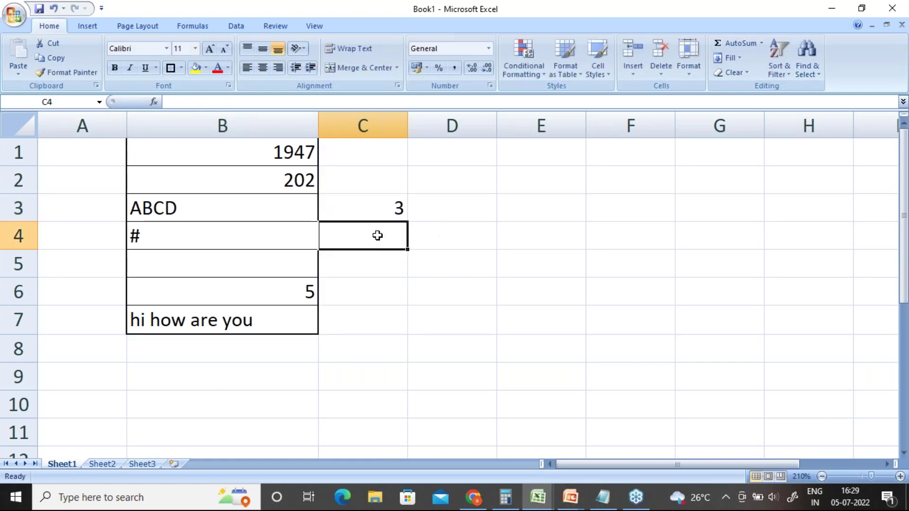
pyautogui.click(368, 211)
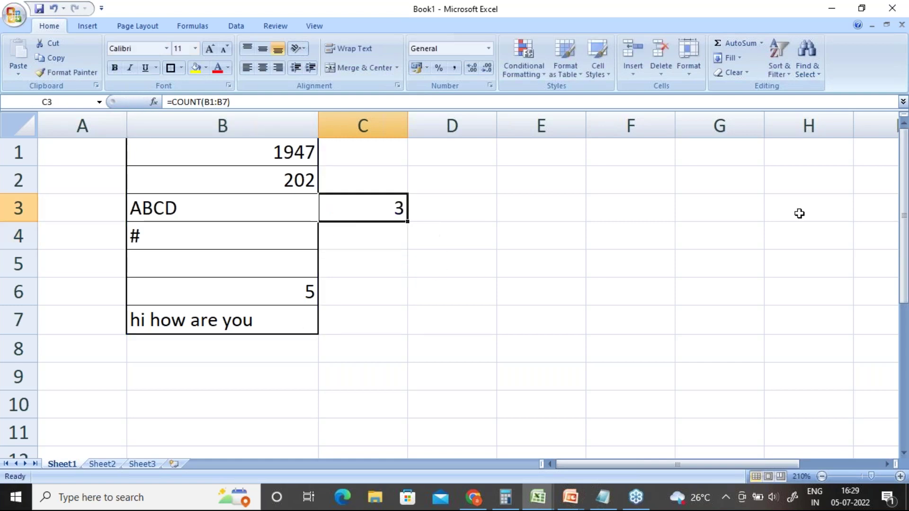
pyautogui.click(896, 234)
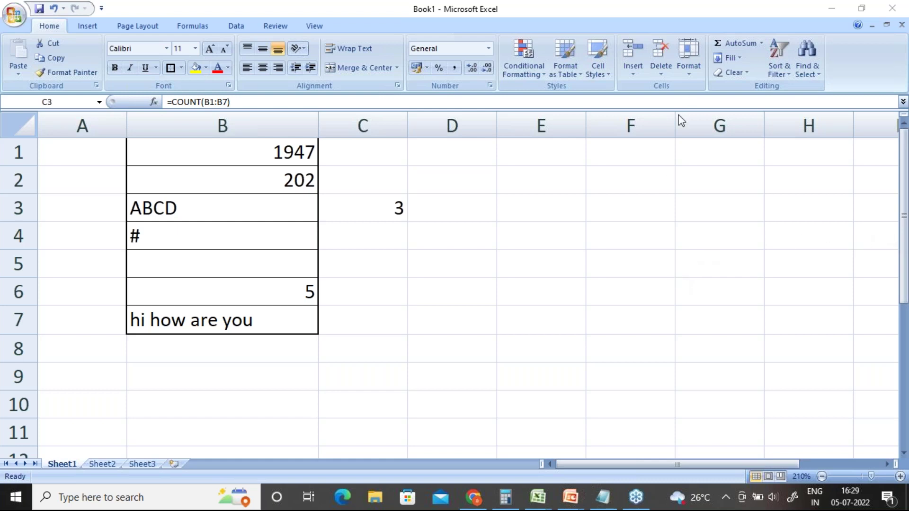
# Replace the number in B2 with 100 and select the empty cell B5.
pyautogui.click(240, 153)
pyautogui.click(237, 180)
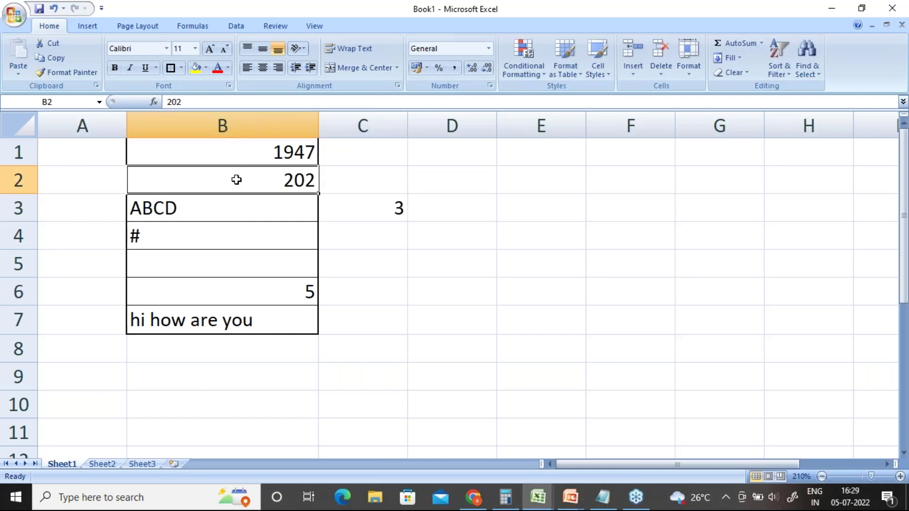
pyautogui.write('100')
pyautogui.press('Return')
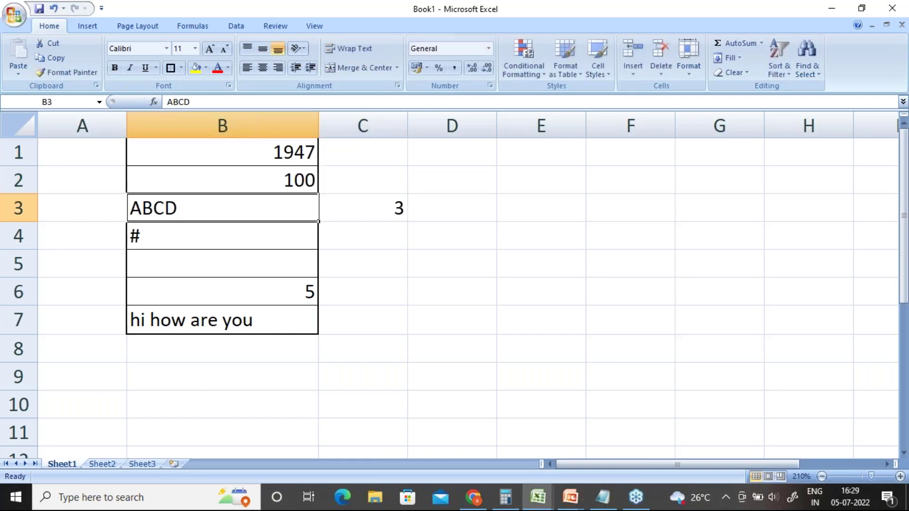
pyautogui.click(224, 273)
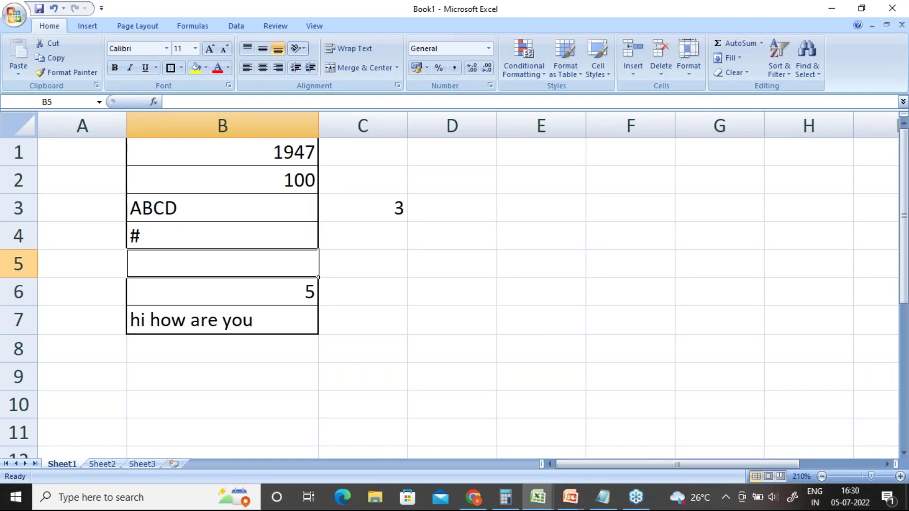
# Check the entries in B6 and B7 and switch to the PowerPoint slide explaining the COUNT function.
pyautogui.click(222, 292)
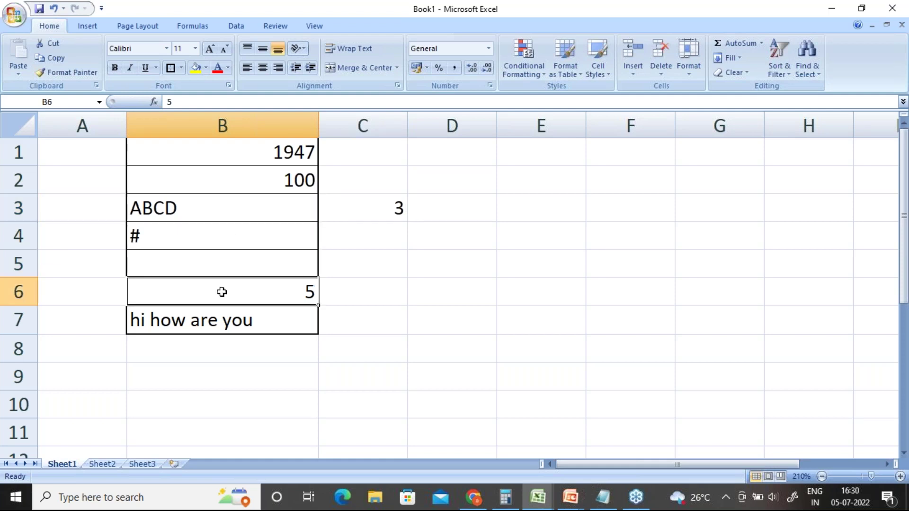
pyautogui.click(196, 325)
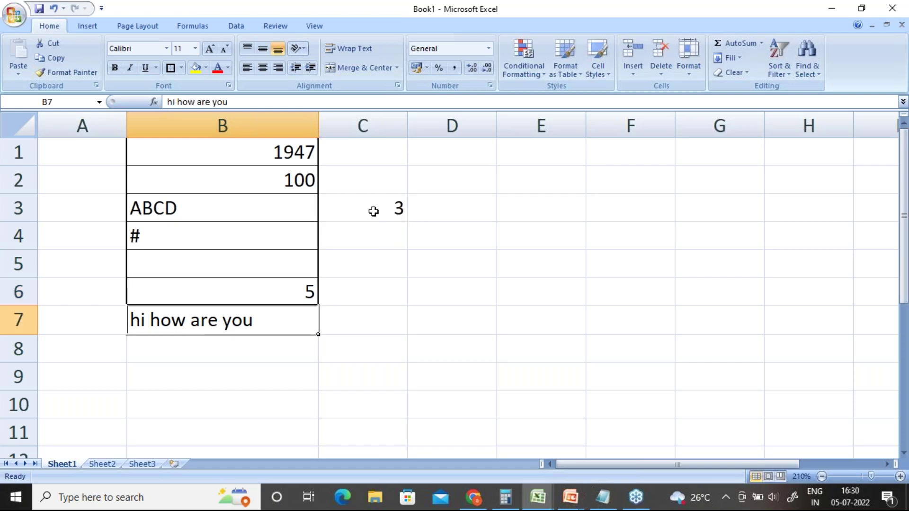
pyautogui.hotkey('alt', 'Tab')
pyautogui.hotkey('alt', 'Tab')
pyautogui.hotkey('alt', 'Tab')
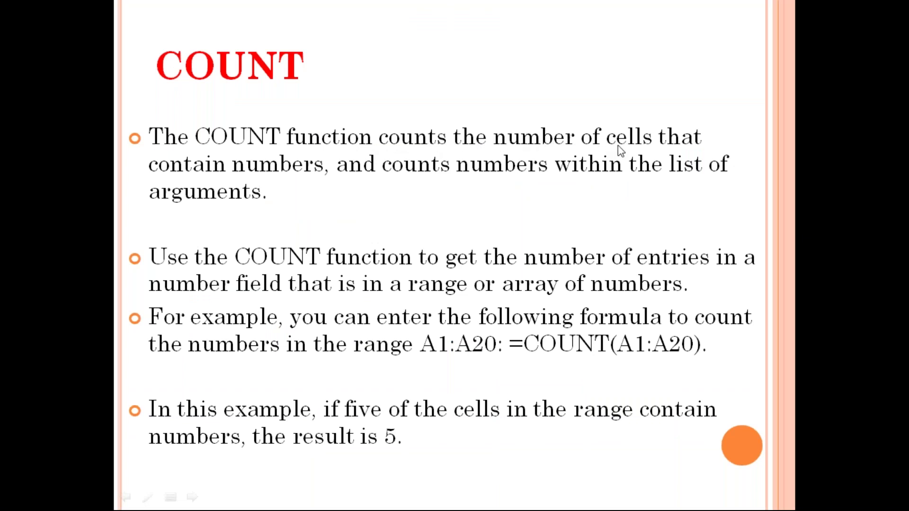
# Return to the Excel workbook and go through the entries in column B from B1 down to B7.
pyautogui.hotkey('alt', 'Tab')
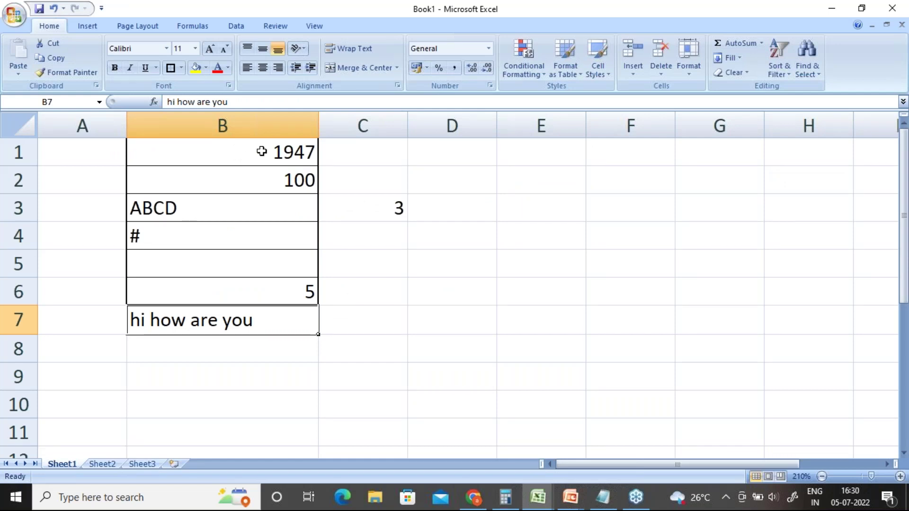
pyautogui.click(261, 151)
pyautogui.click(261, 180)
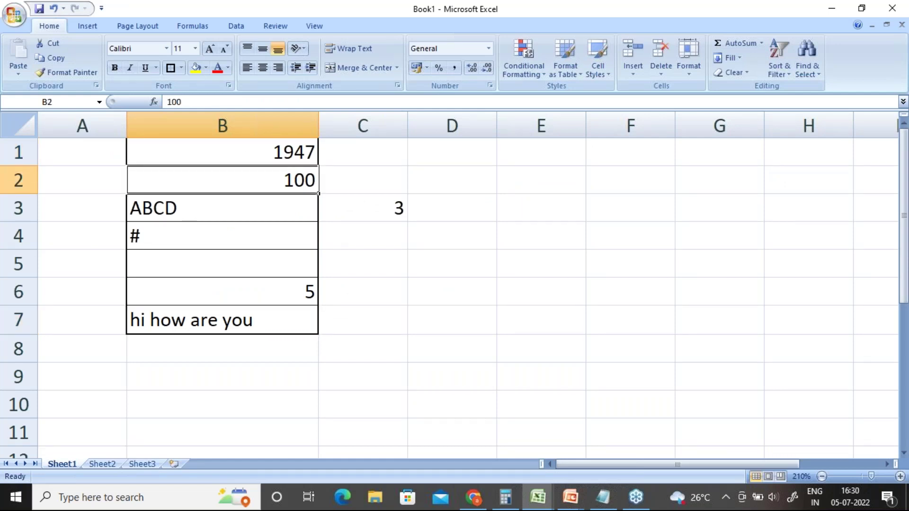
pyautogui.press('Down')
pyautogui.press('Down')
pyautogui.press('Down')
pyautogui.press('Down')
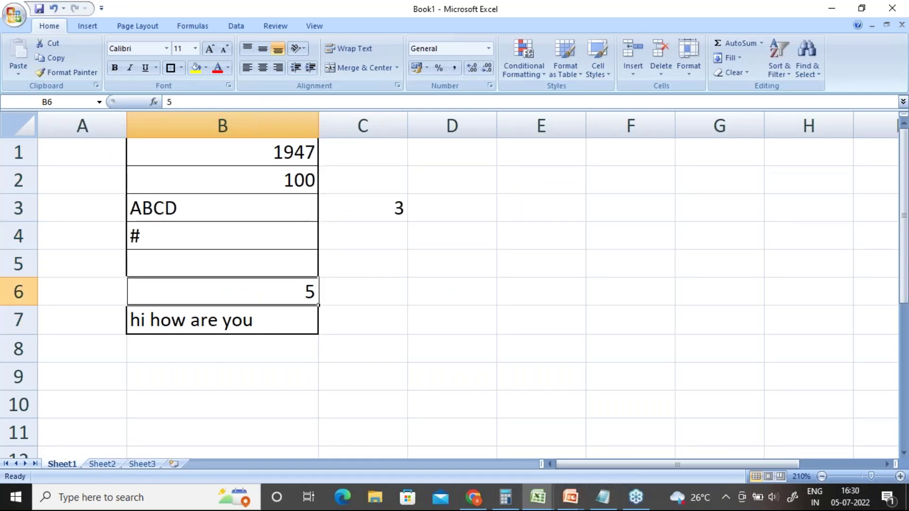
pyautogui.press('Down')
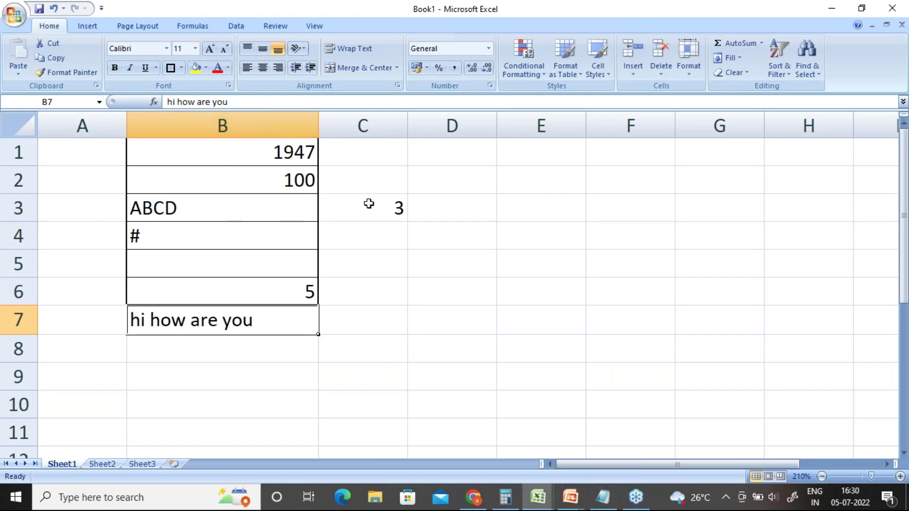
# Revisit the COUNT slide in PowerPoint, then check the numeric cells B1, B2 and B6 back in the Excel workbook.
pyautogui.hotkey('alt', 'Tab')
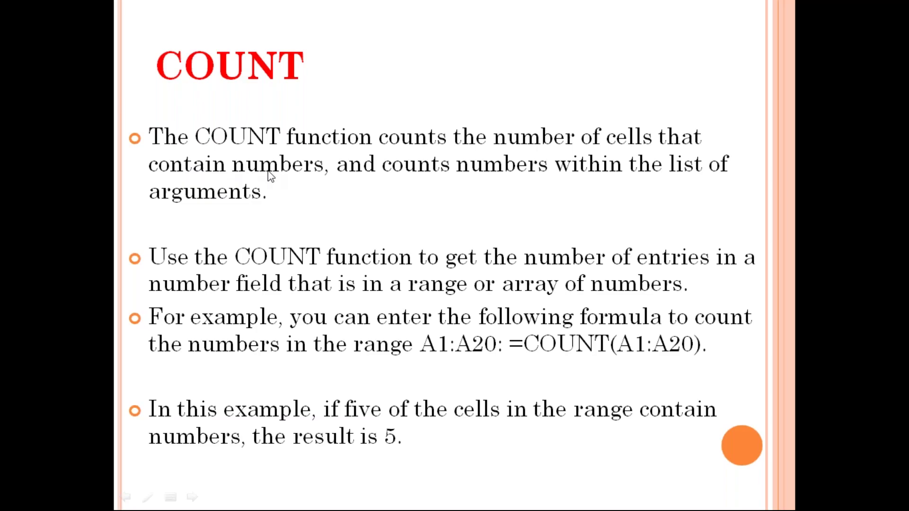
pyautogui.hotkey('alt', 'Tab')
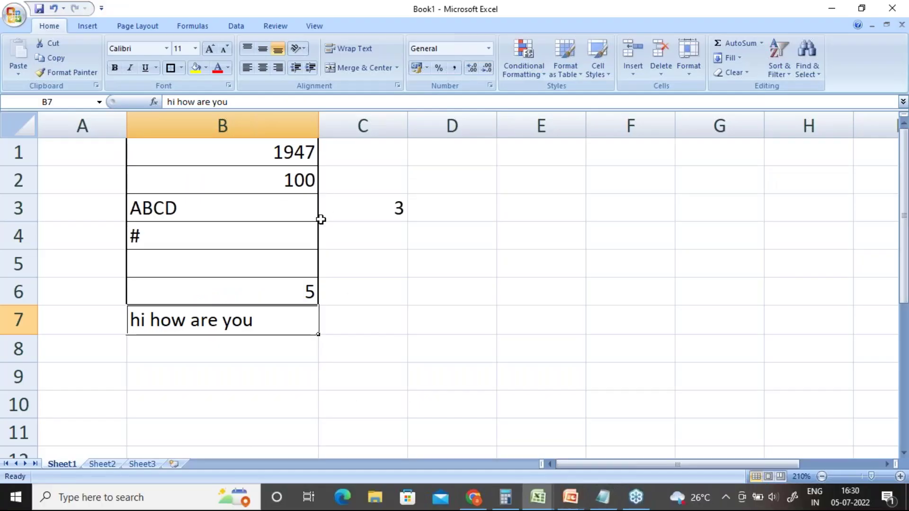
pyautogui.click(291, 151)
pyautogui.click(294, 179)
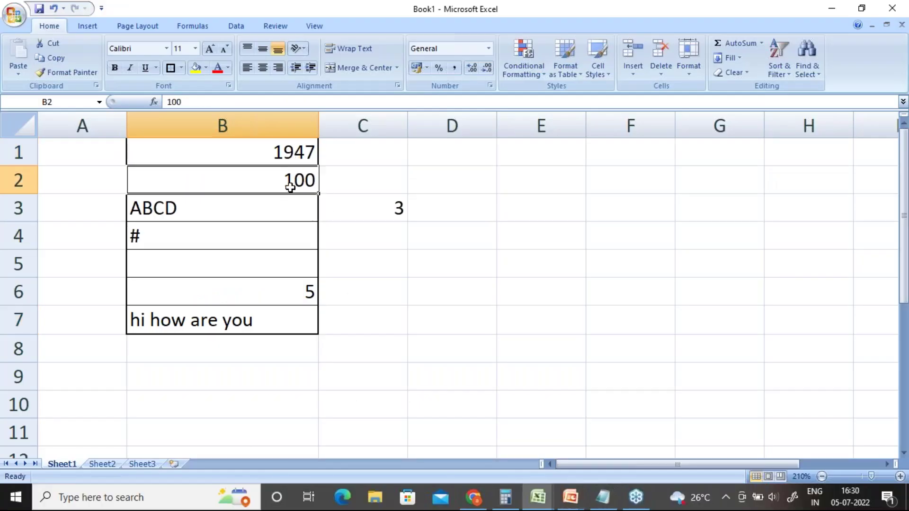
pyautogui.click(293, 293)
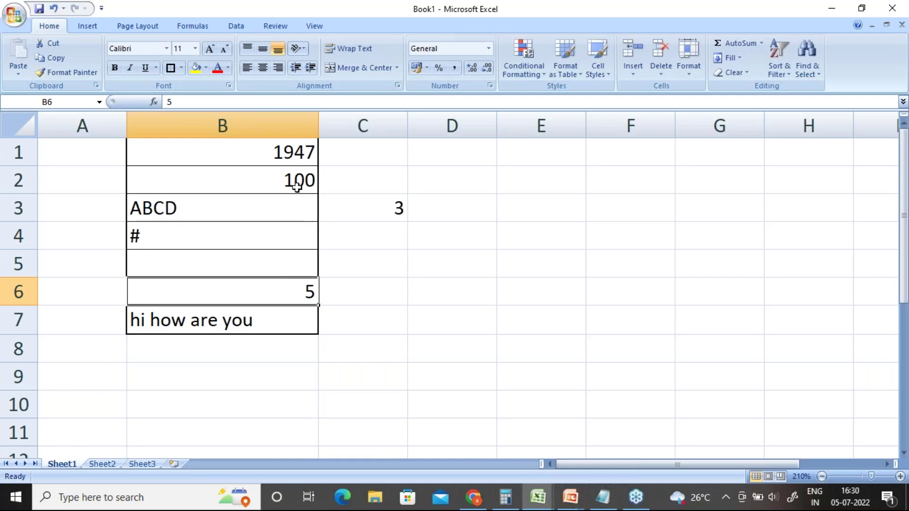
# Replace the entries in B1, B2 and B3 with the texts qw, abcd and qwery.
pyautogui.click(291, 161)
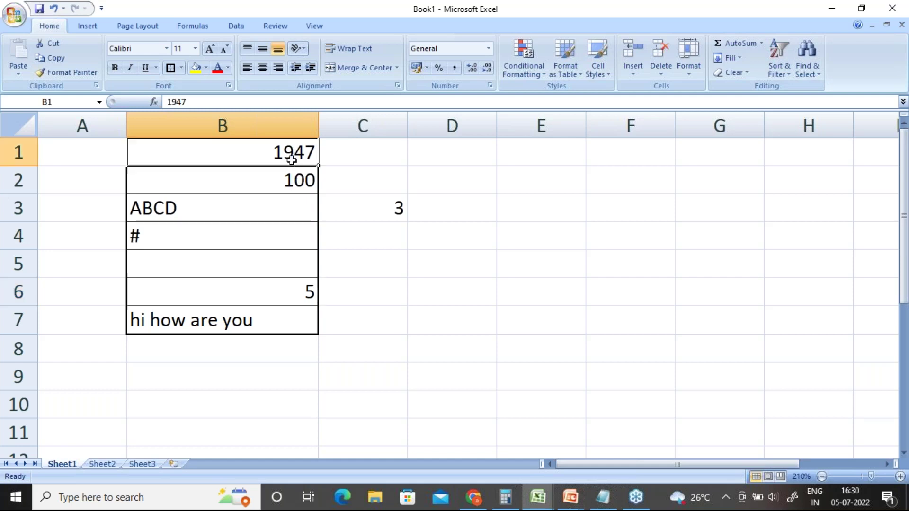
pyautogui.write('qw')
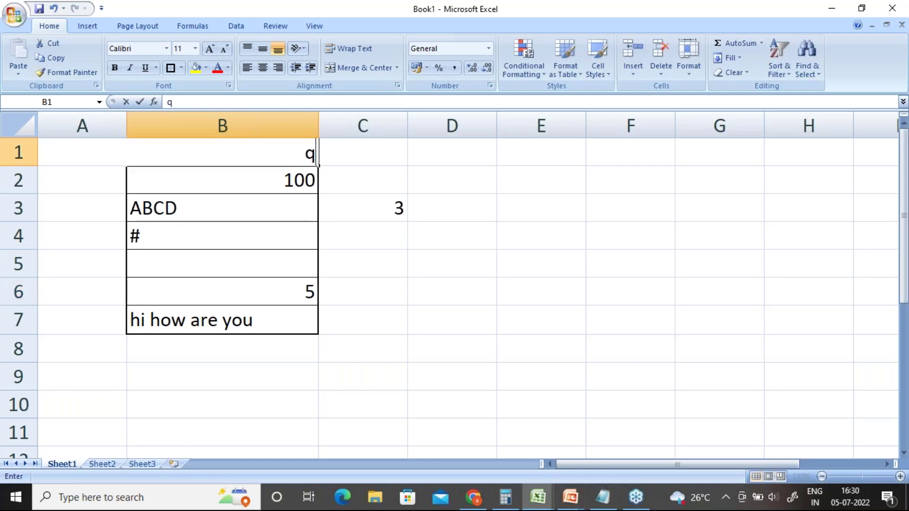
pyautogui.press('Return')
pyautogui.press('Return')
pyautogui.write('qwery')
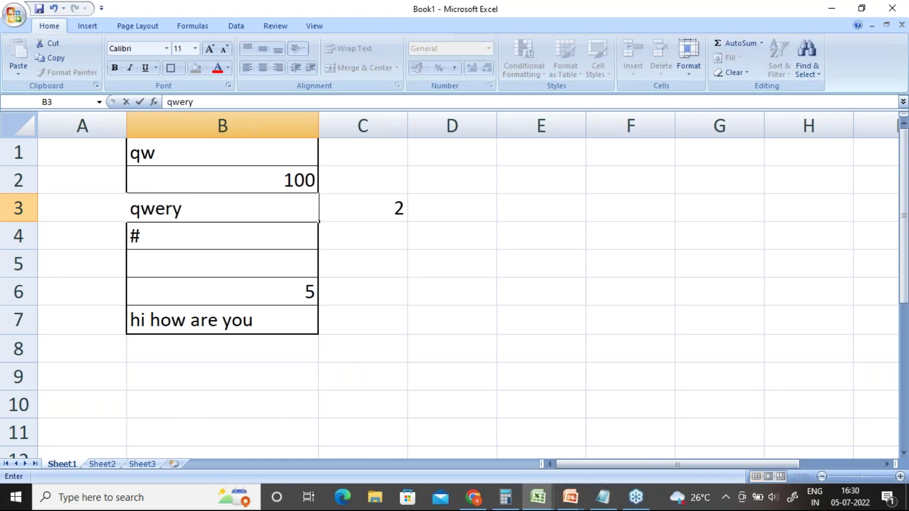
pyautogui.press('Up')
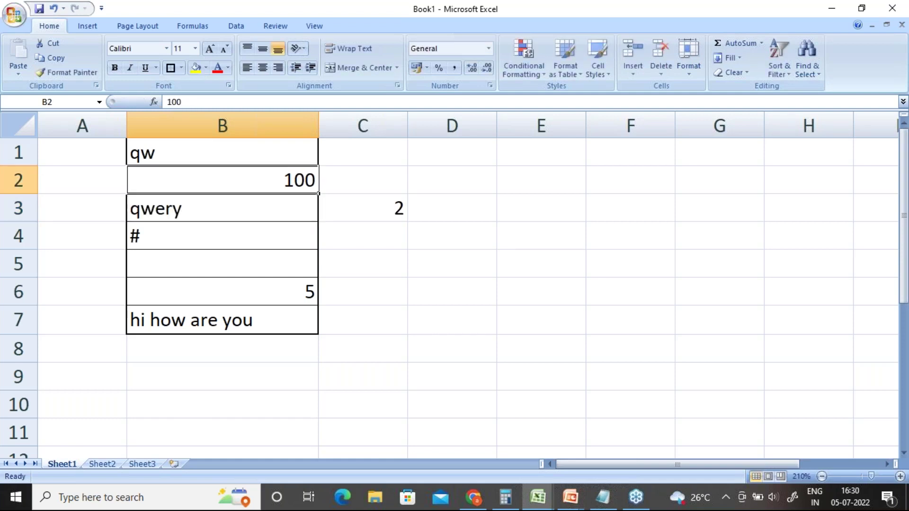
pyautogui.write('abcd')
pyautogui.press('Return')
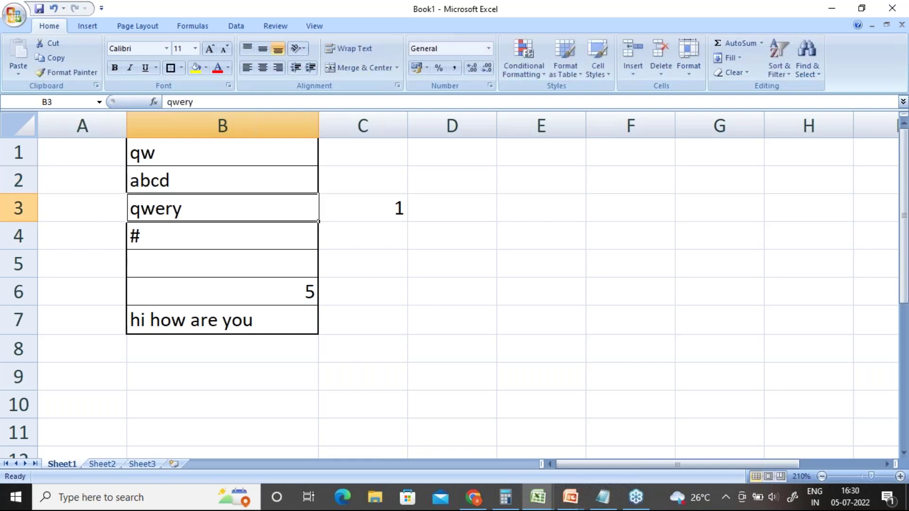
# Enter qwertyu in B5 and abcd in B6, and inspect the COUNT formula in C3.
pyautogui.press('Down')
pyautogui.press('Down')
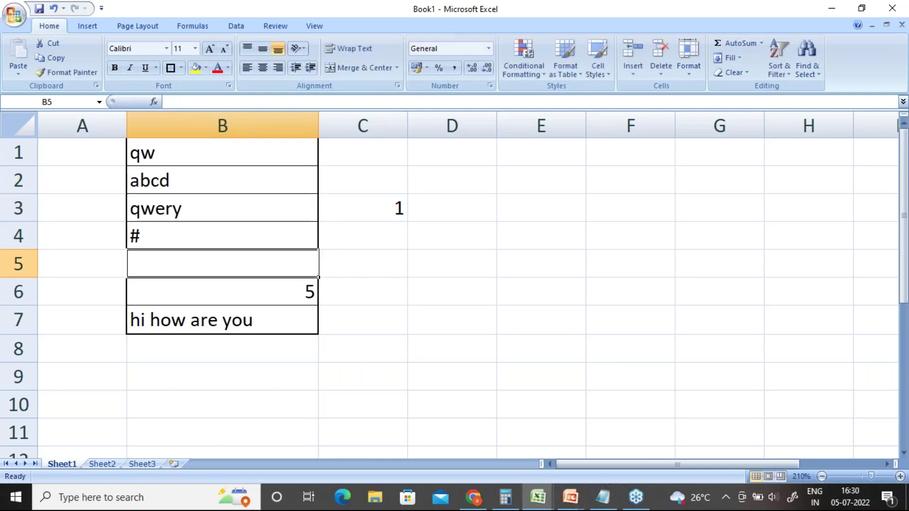
pyautogui.write('q')
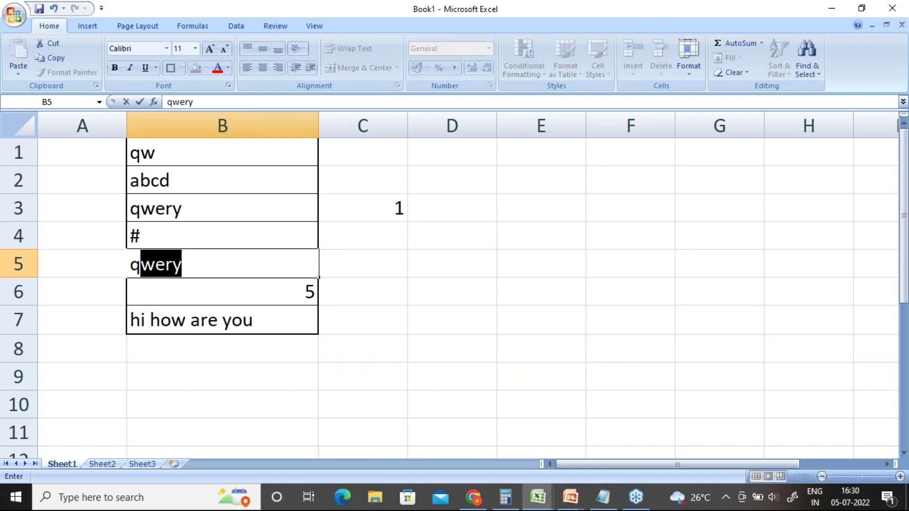
pyautogui.write('wertyu')
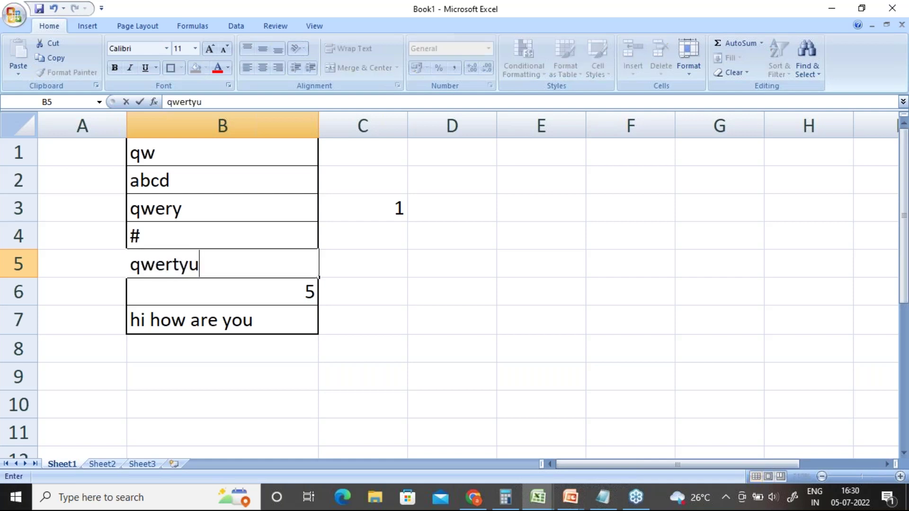
pyautogui.press('Return')
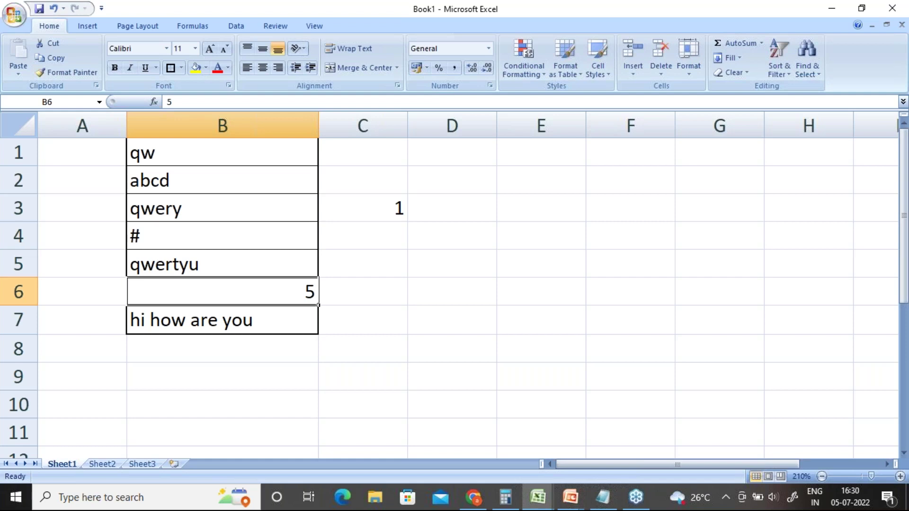
pyautogui.write('a')
pyautogui.press('Return')
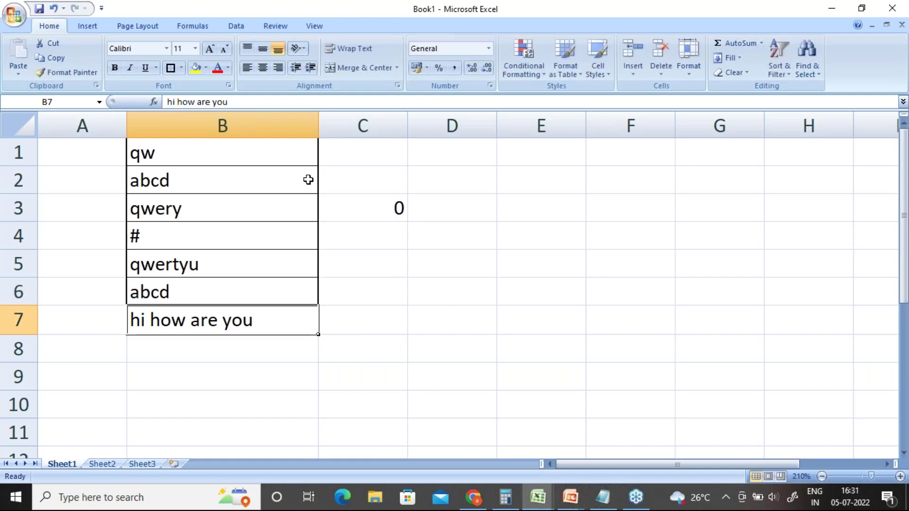
pyautogui.click(377, 214)
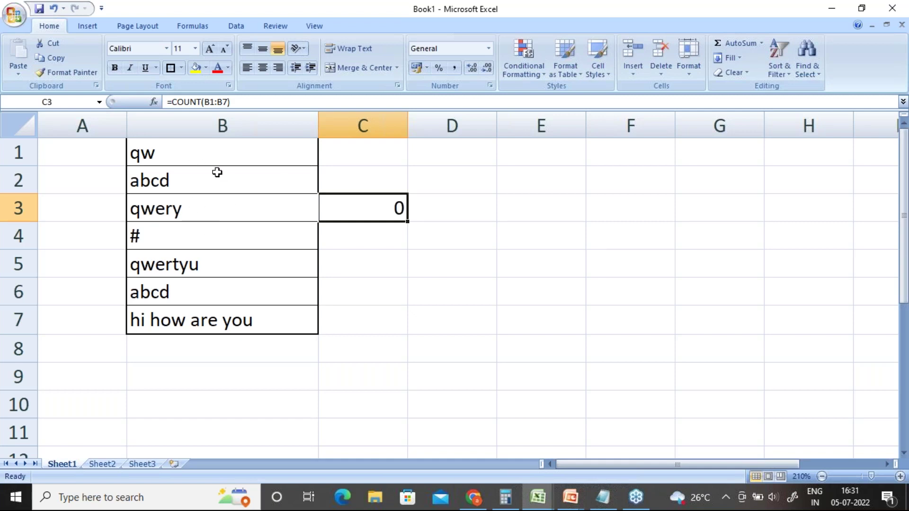
# Replace the text in B1 with 1234 and in B5 with 123568, and check both cells.
pyautogui.click(225, 157)
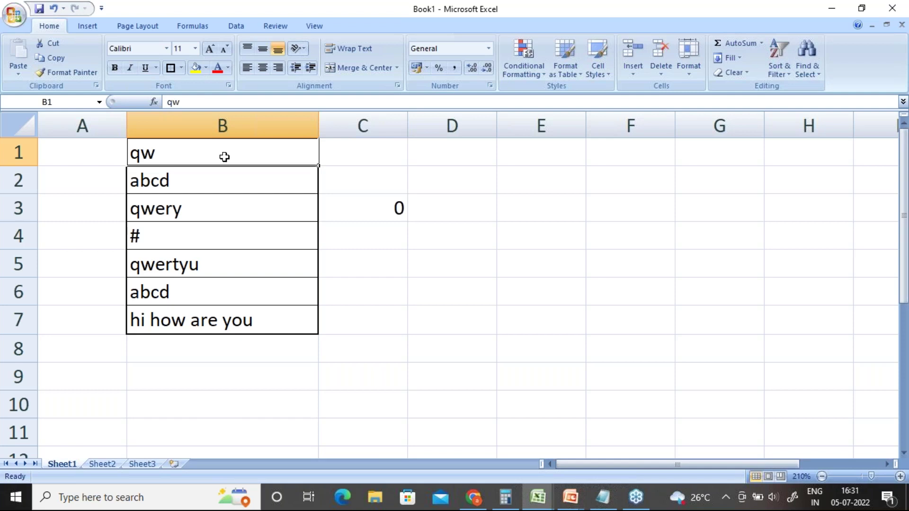
pyautogui.press('Delete')
pyautogui.write('1234')
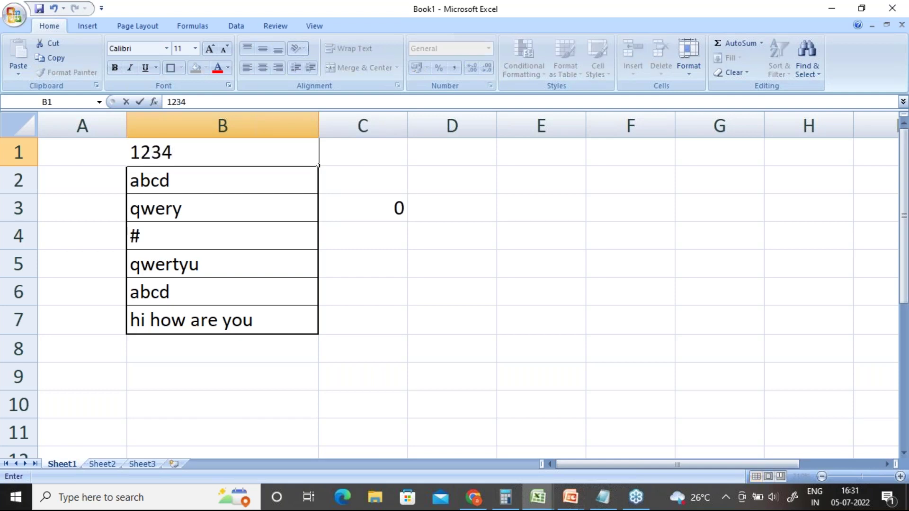
pyautogui.press('Return')
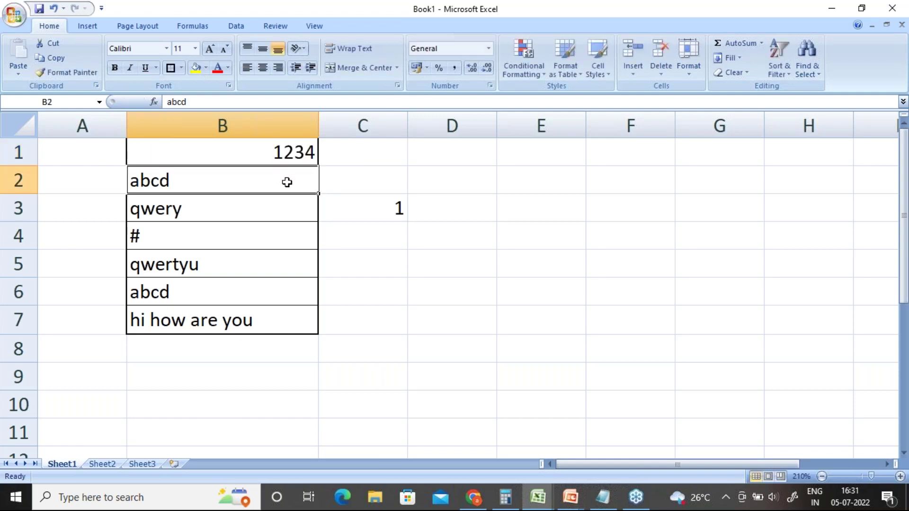
pyautogui.click(221, 264)
pyautogui.write('123568')
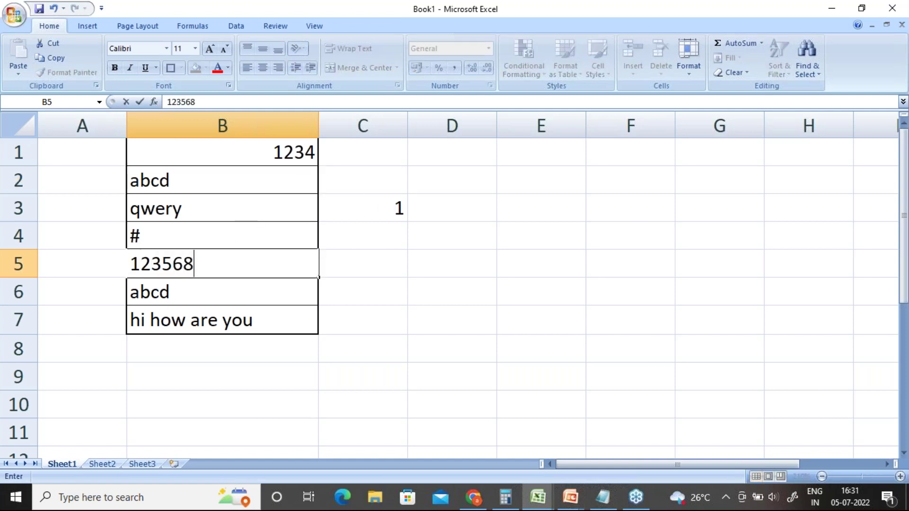
pyautogui.press('Return')
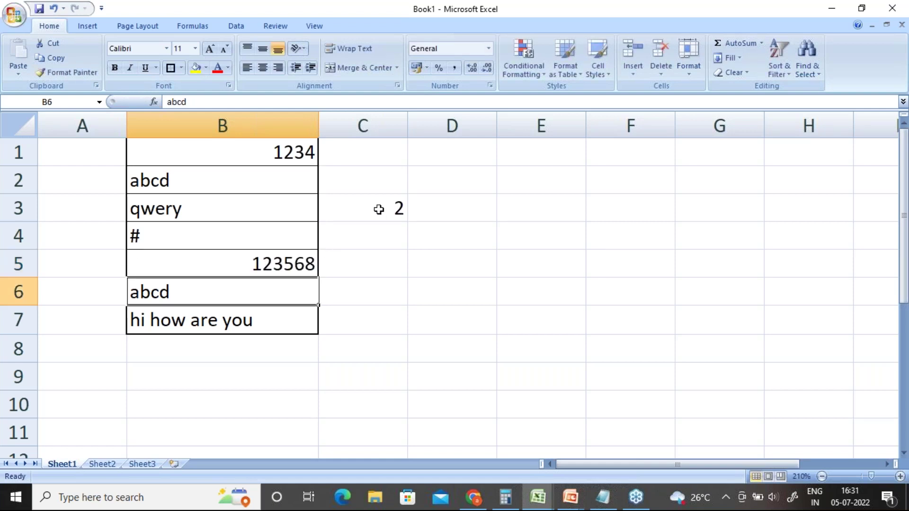
pyautogui.click(276, 268)
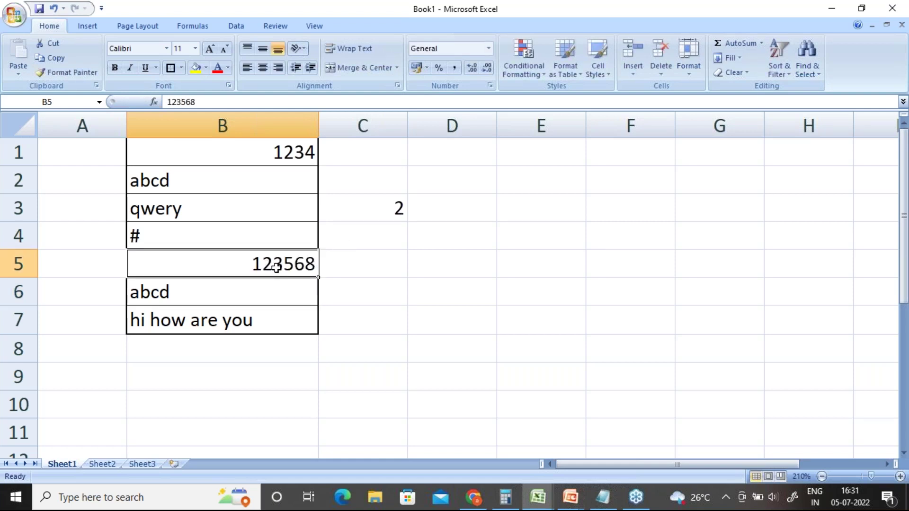
pyautogui.click(275, 159)
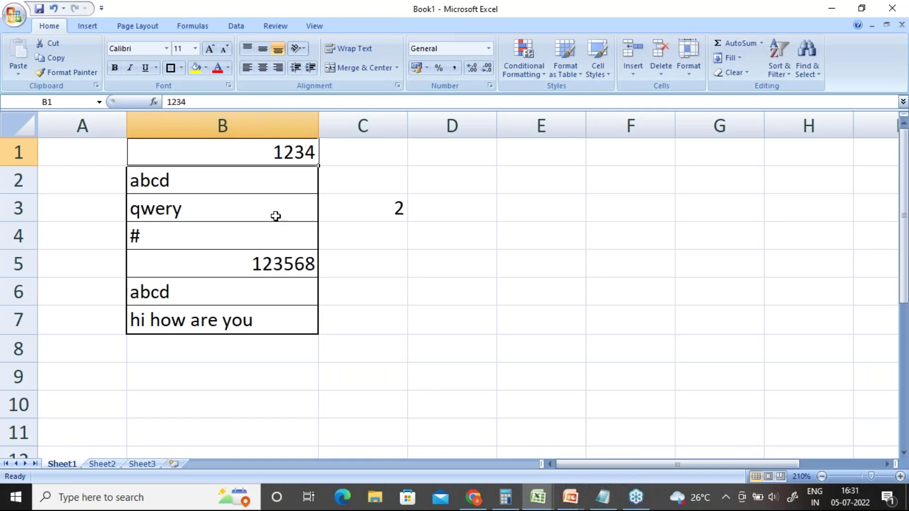
pyautogui.click(261, 262)
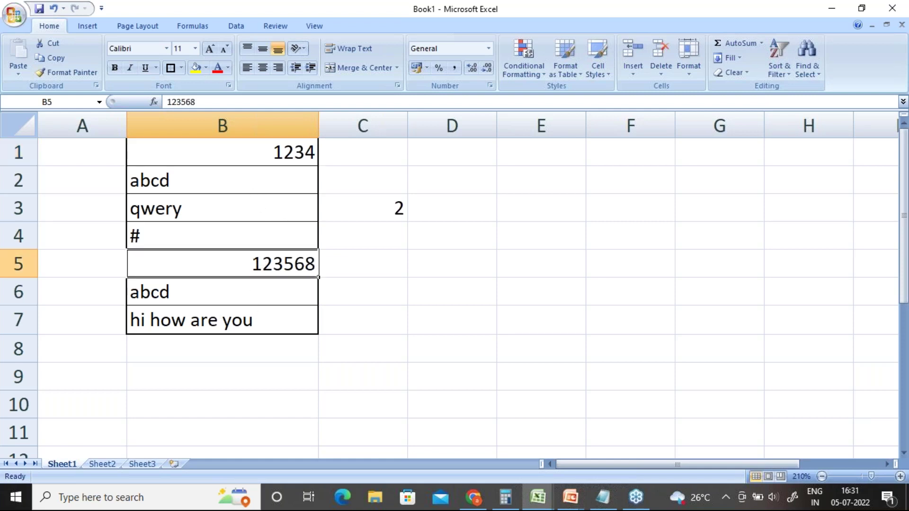
# Switch to Notepad and select all the formula lines, from =SUM(B3,B4) through =count(B1:B10).
pyautogui.click(897, 230)
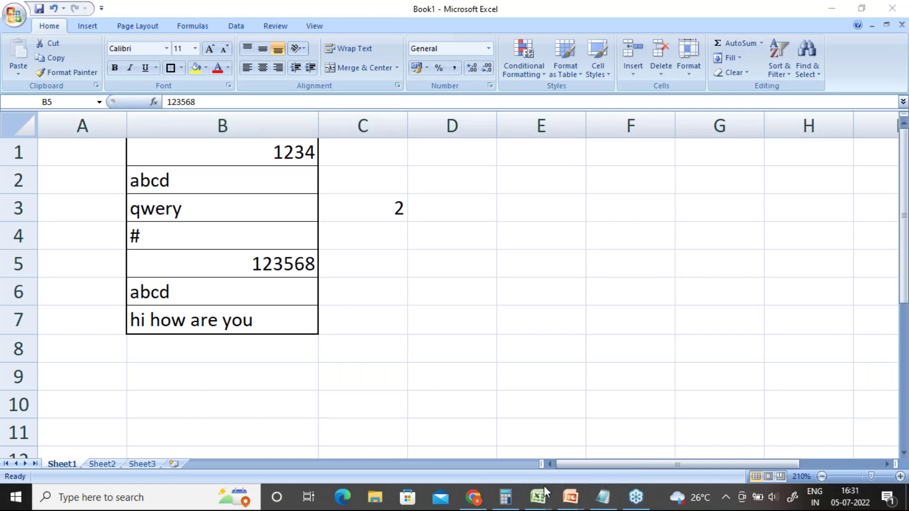
pyautogui.click(605, 498)
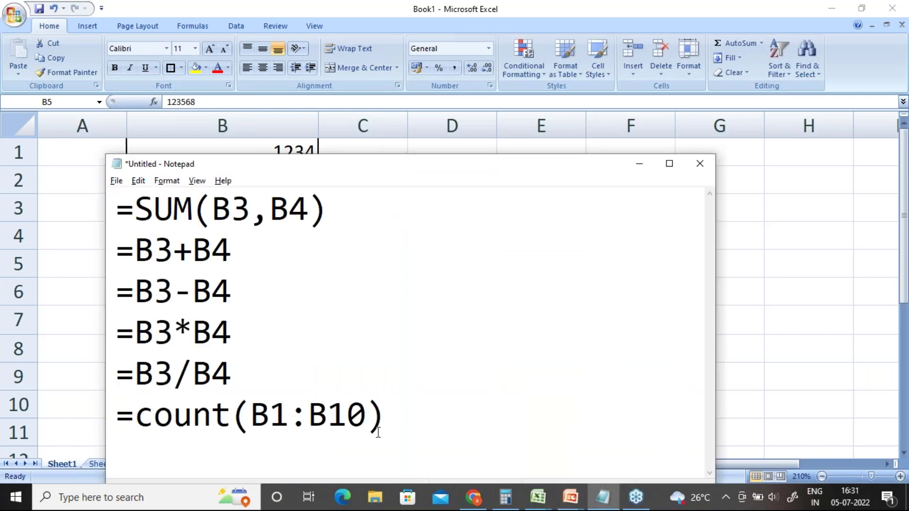
pyautogui.moveTo(384, 411); pyautogui.dragTo(105, 222)
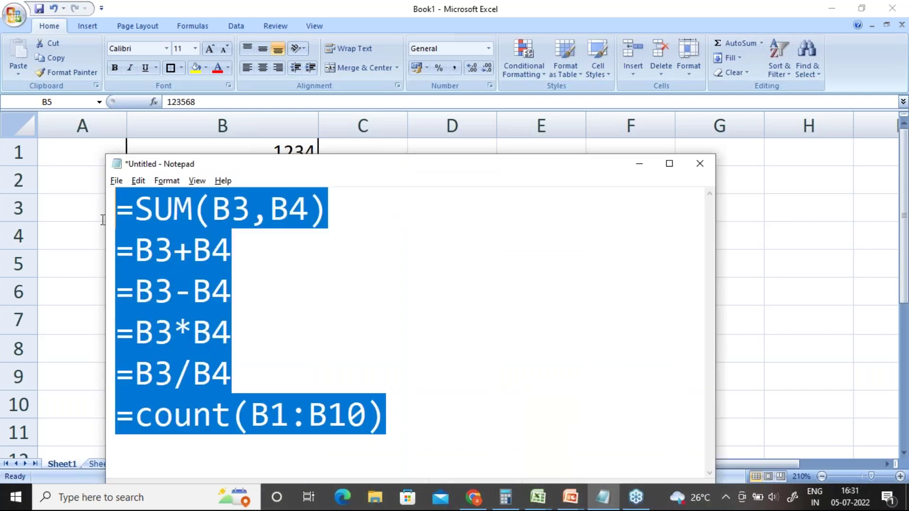
# Highlight the whole formula list in the Notepad notes and minimise the window to return to the worksheet.
pyautogui.click(684, 116)
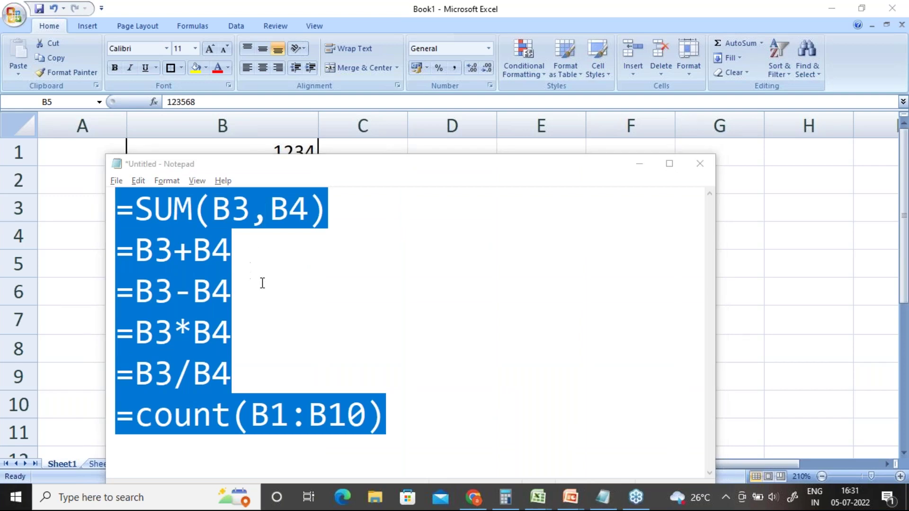
pyautogui.click(234, 279)
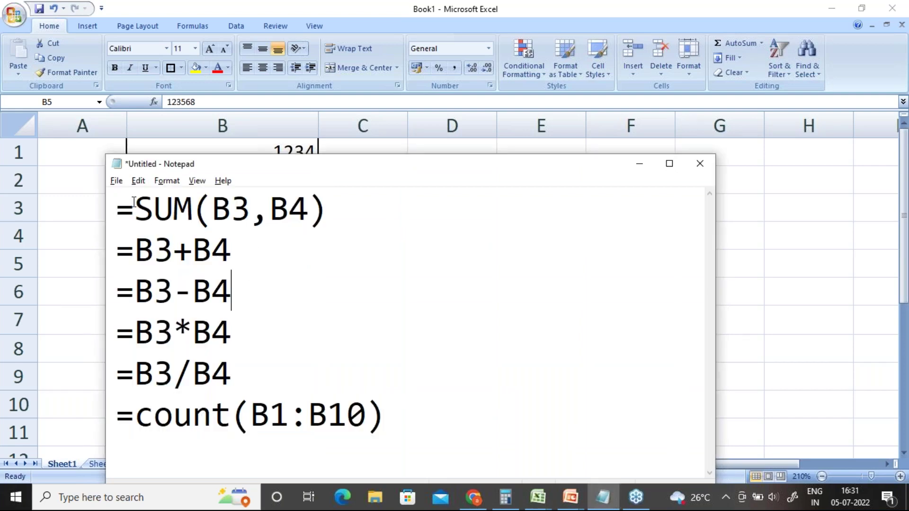
pyautogui.moveTo(117, 208); pyautogui.dragTo(284, 376)
pyautogui.moveTo(401, 409); pyautogui.dragTo(393, 417)
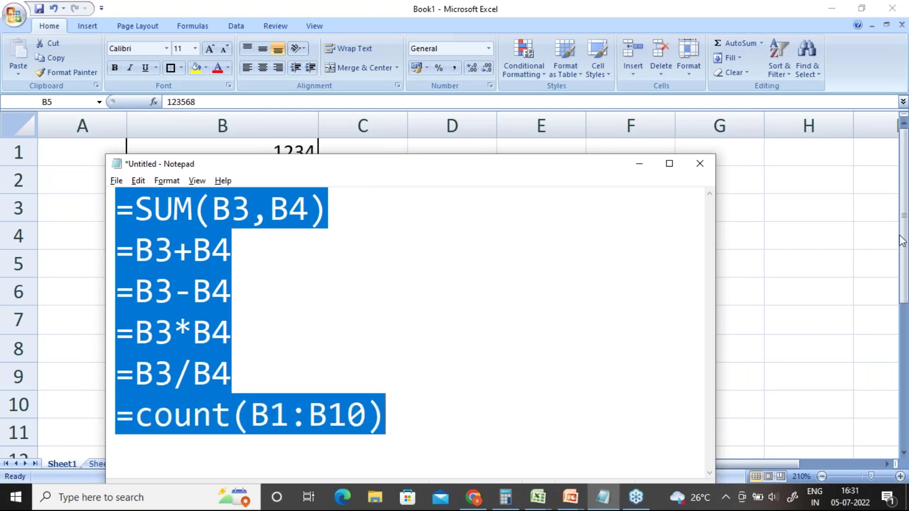
pyautogui.click(646, 171)
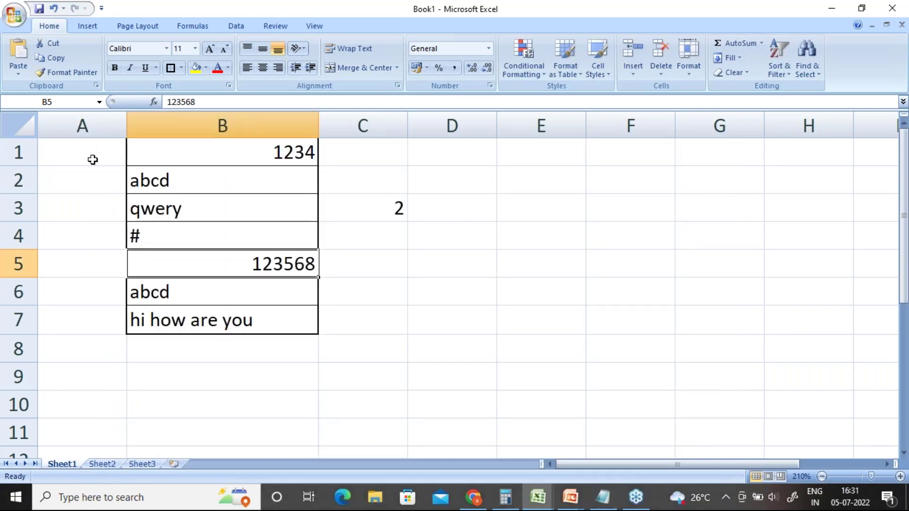
# Move the entries in B1:B7 to column A starting at A1, and widen column A to fit them.
pyautogui.moveTo(172, 157); pyautogui.dragTo(183, 318)
pyautogui.hotkey('ctrl', 'c')
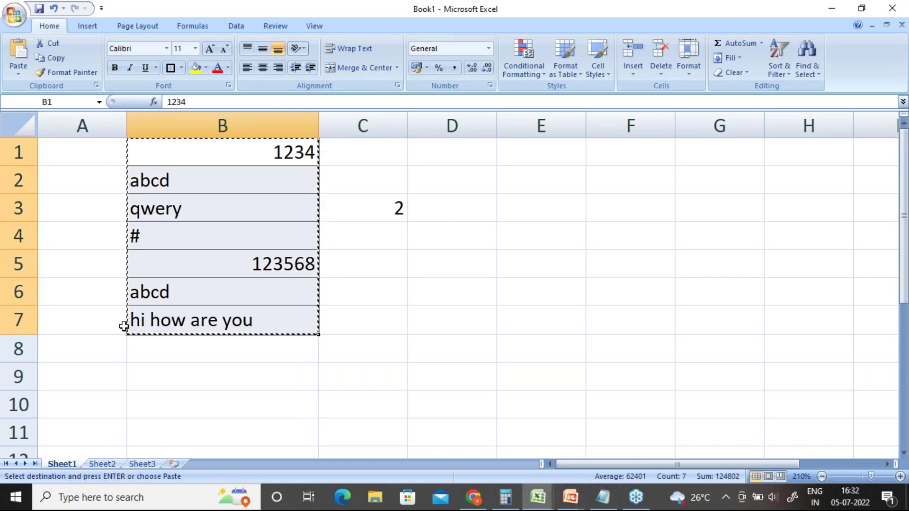
pyautogui.click(77, 156)
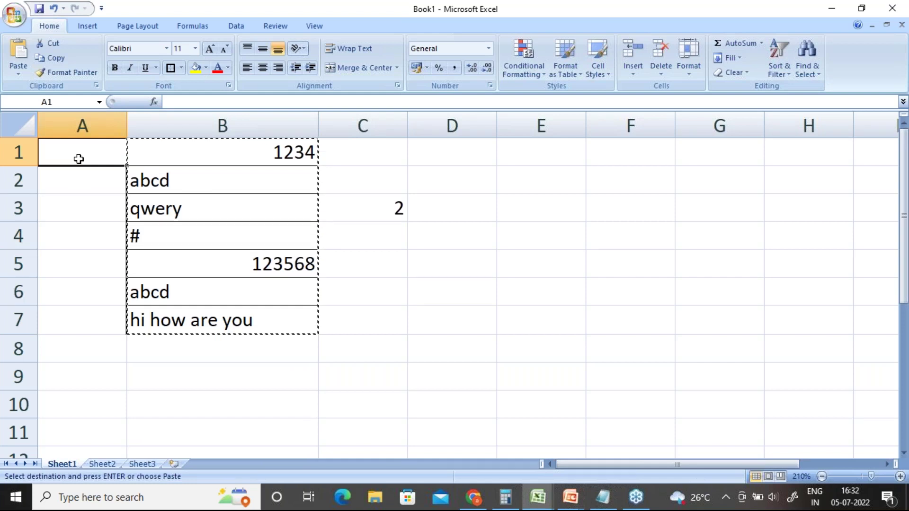
pyautogui.hotkey('ctrl', 'v')
pyautogui.moveTo(126, 124); pyautogui.dragTo(174, 124)
pyautogui.click(156, 152)
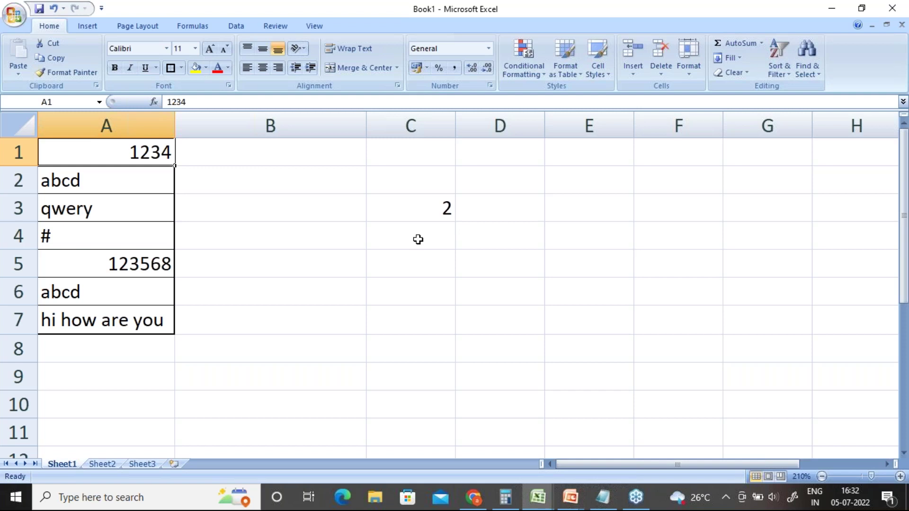
pyautogui.click(415, 259)
pyautogui.write('=count')
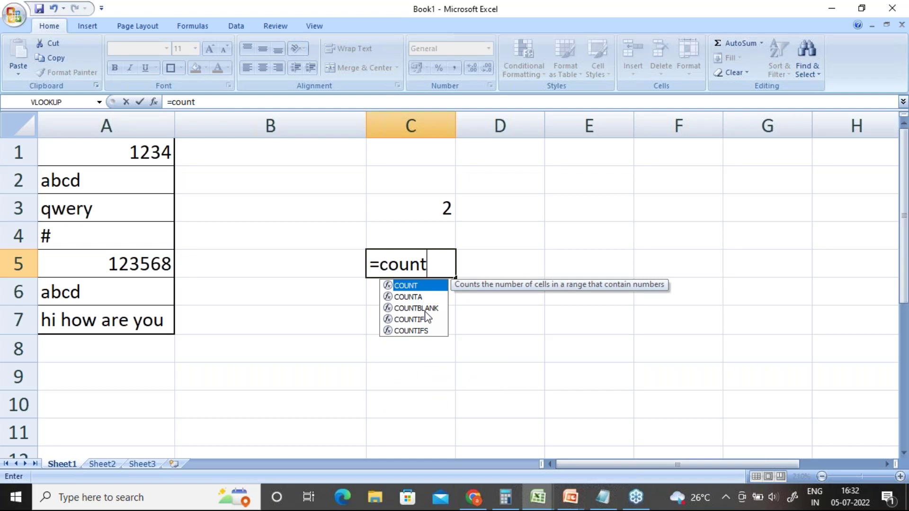
pyautogui.click(425, 311)
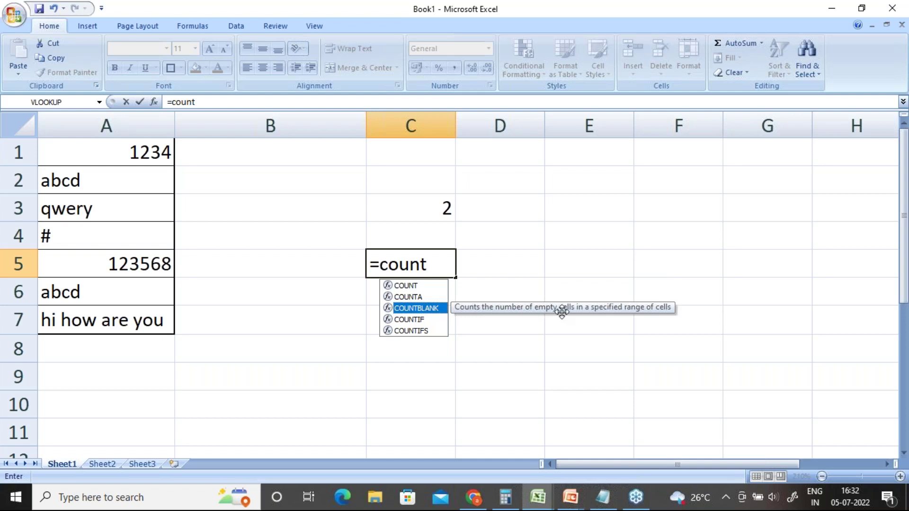
pyautogui.click(433, 265)
pyautogui.press('BackSpace')
pyautogui.press('BackSpace')
pyautogui.press('BackSpace')
pyautogui.press('BackSpace')
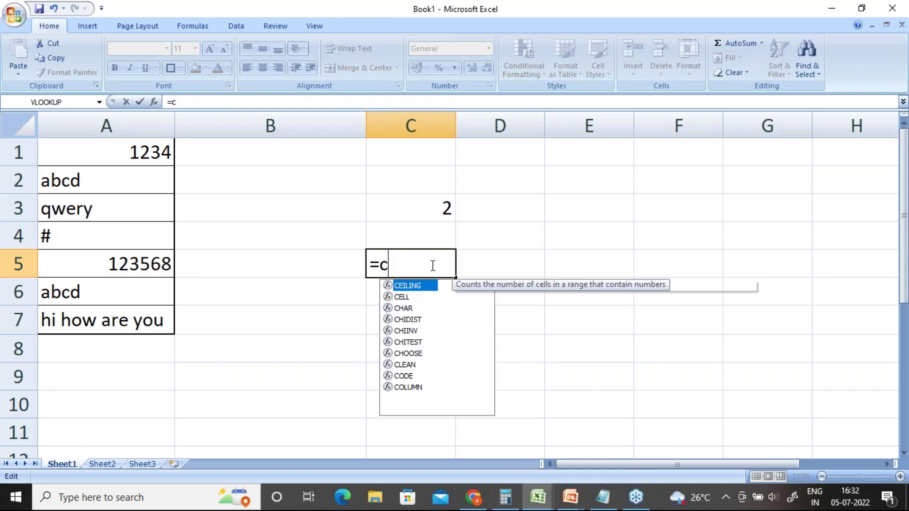
pyautogui.press('BackSpace')
pyautogui.press('BackSpace')
# Enter the formula =COUNTBLANK(A1:A7) in cell C5.
pyautogui.write('=count')
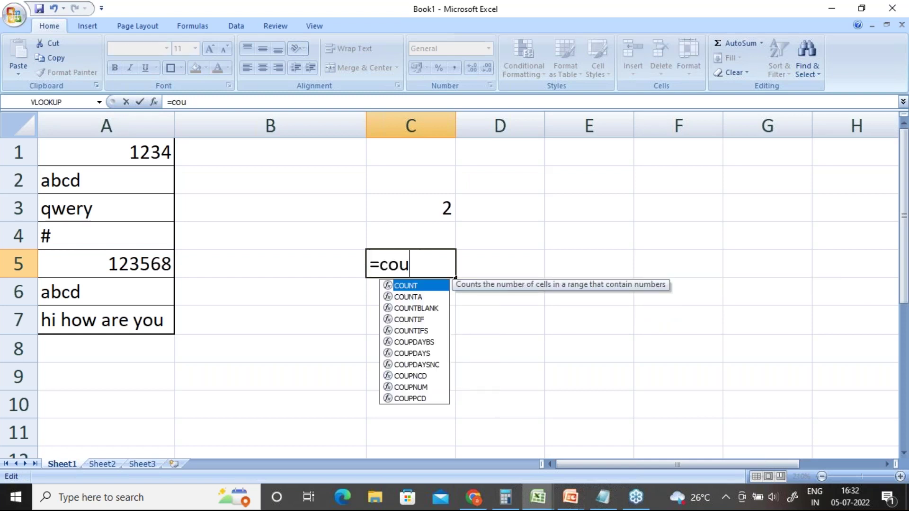
pyautogui.click(432, 308)
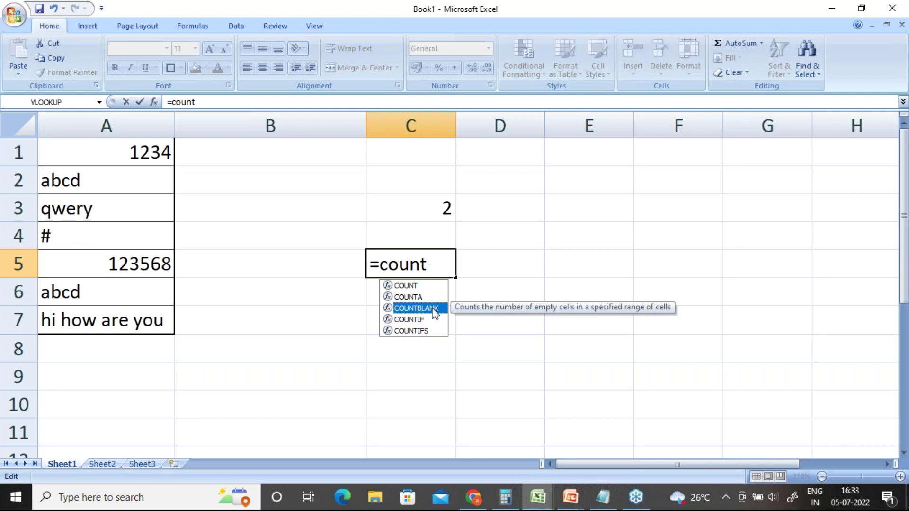
pyautogui.doubleClick(434, 310)
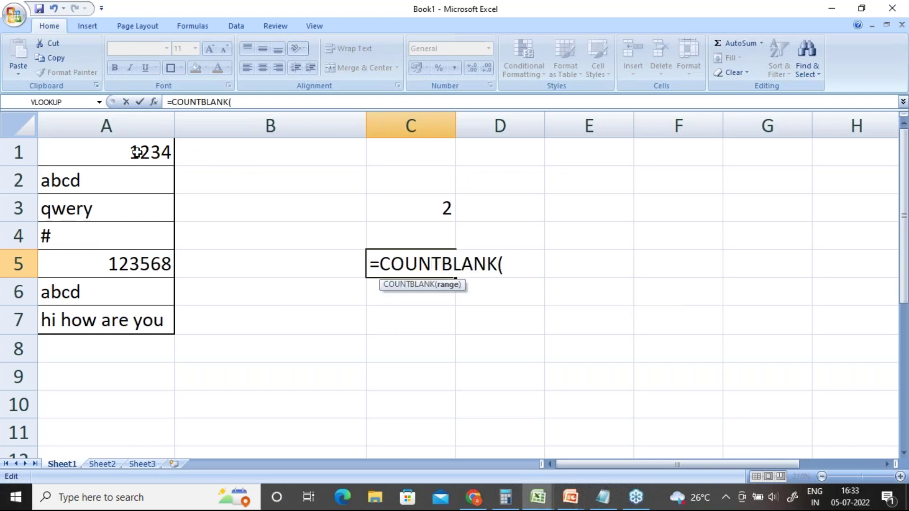
pyautogui.moveTo(137, 152); pyautogui.dragTo(132, 321)
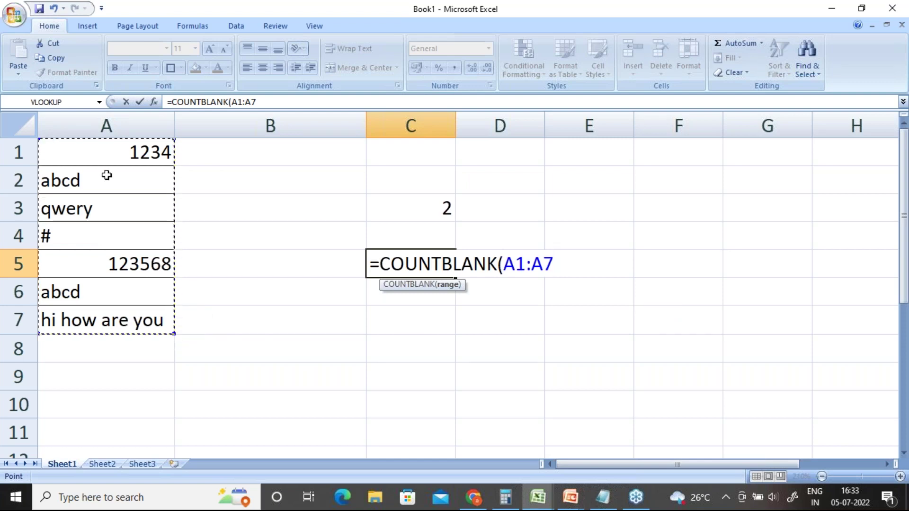
pyautogui.press('Return')
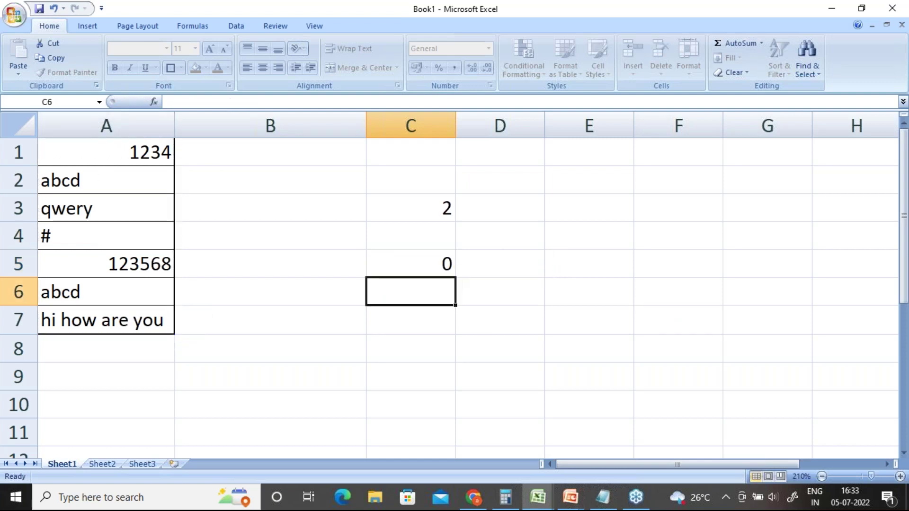
pyautogui.click(423, 259)
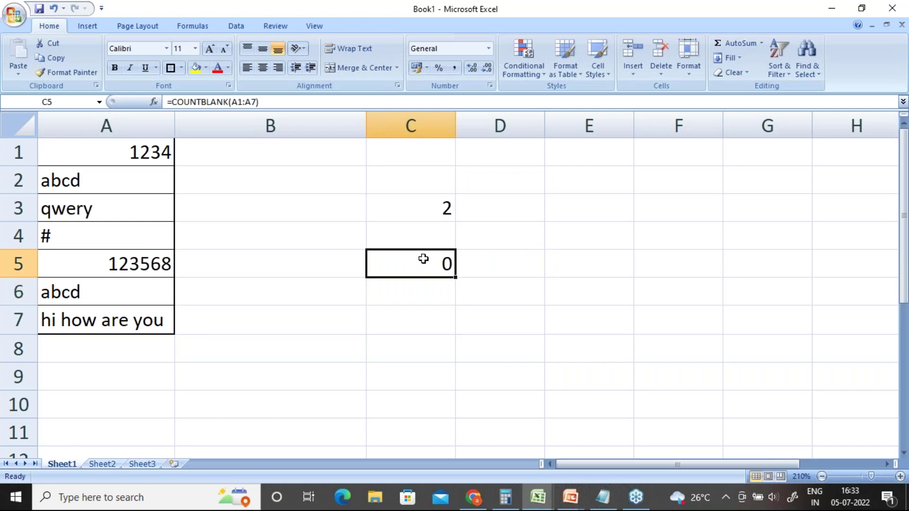
# Clear the contents of cell A6 and check the COUNTBLANK formula in C5.
pyautogui.click(127, 157)
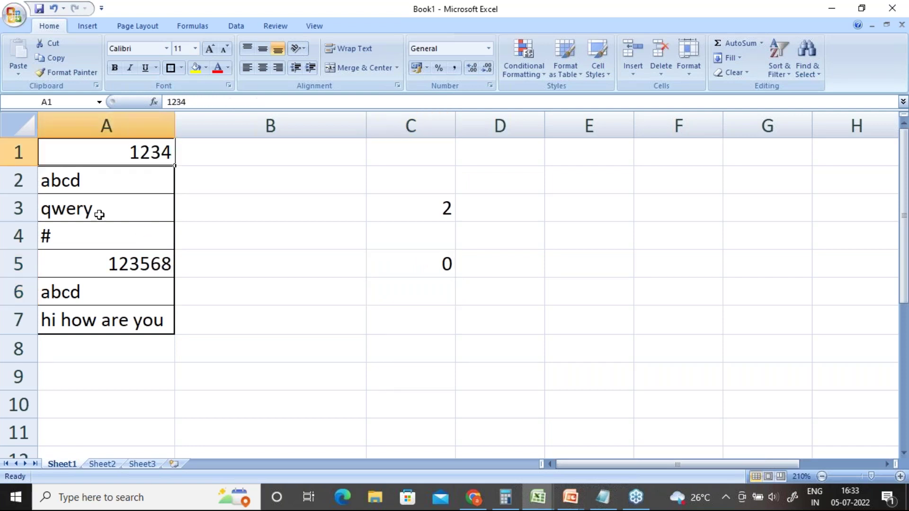
pyautogui.click(103, 293)
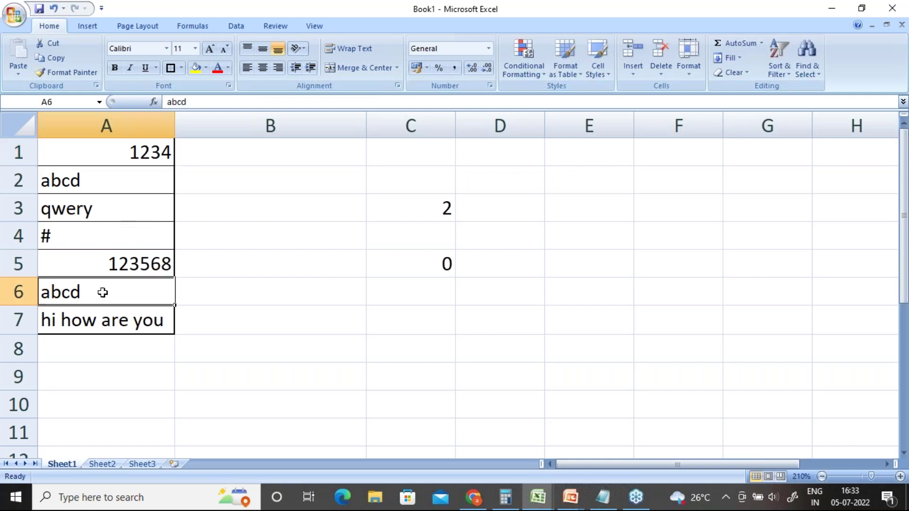
pyautogui.press('Delete')
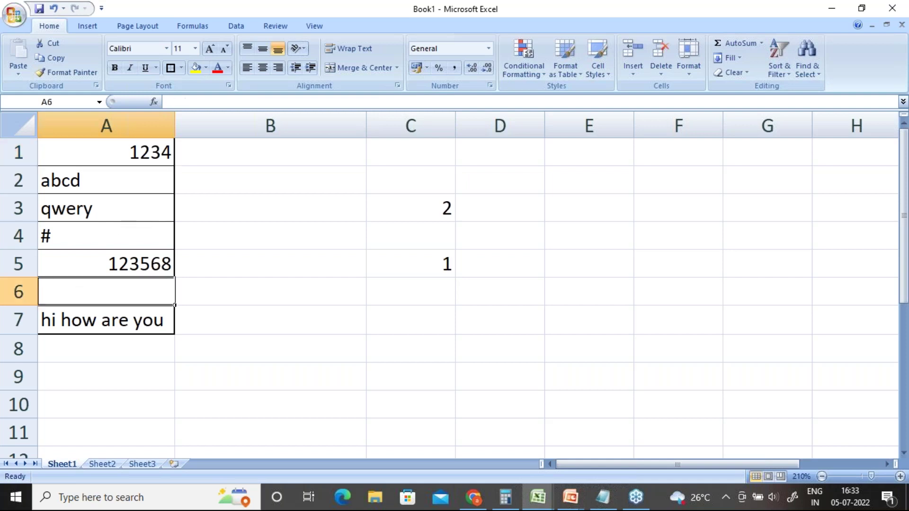
pyautogui.click(422, 271)
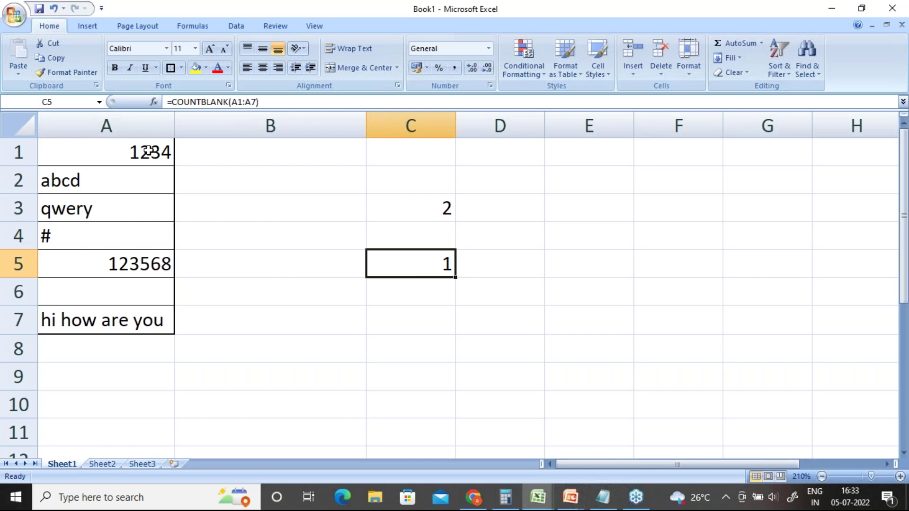
# Review the range A1:A7 and its blank cell, and clear the contents of cell A2.
pyautogui.moveTo(147, 150); pyautogui.dragTo(148, 322)
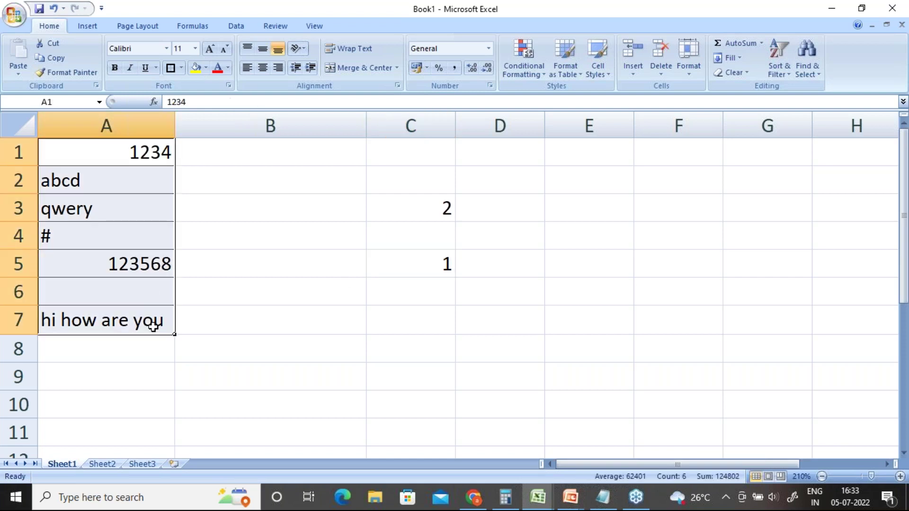
pyautogui.click(151, 295)
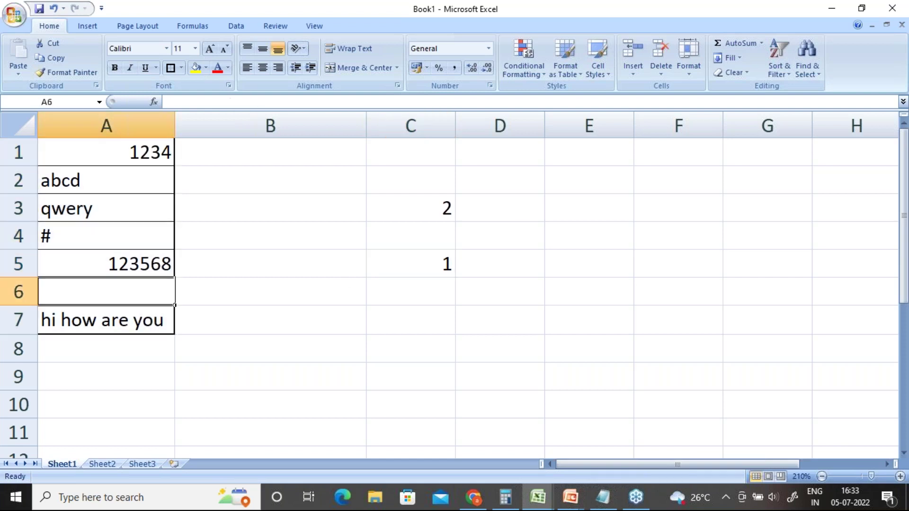
pyautogui.click(19, 291)
pyautogui.click(86, 287)
pyautogui.click(142, 183)
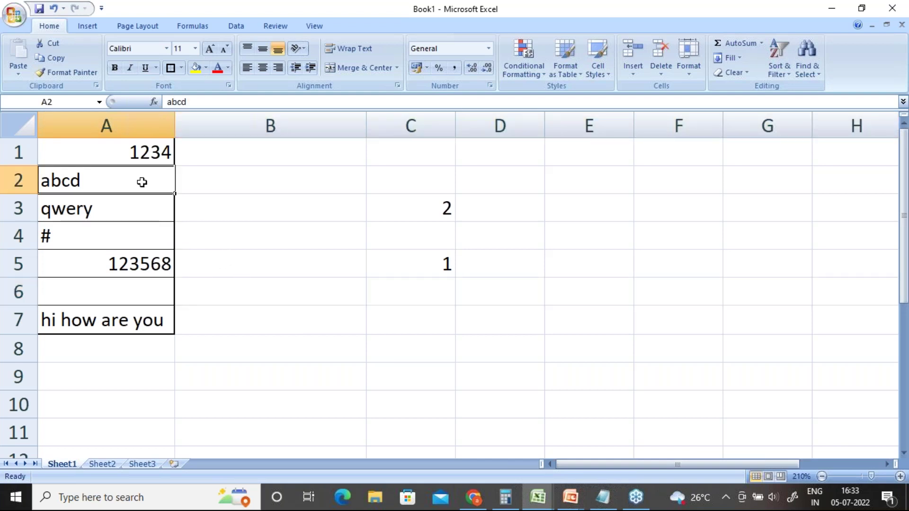
pyautogui.press('Delete')
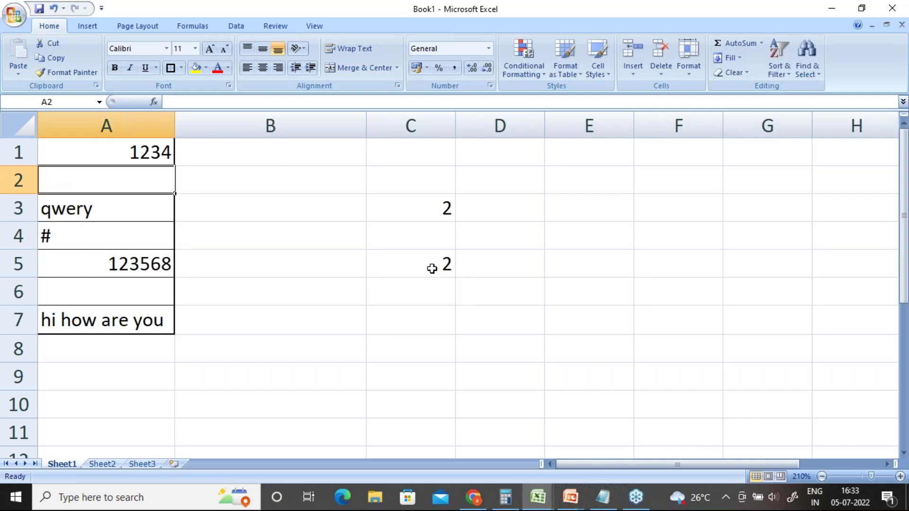
# Switch to Notepad, add a new line after =count(B1:B10), and glance at the COUNT slide before returning to the notes.
pyautogui.click(610, 502)
pyautogui.click(385, 431)
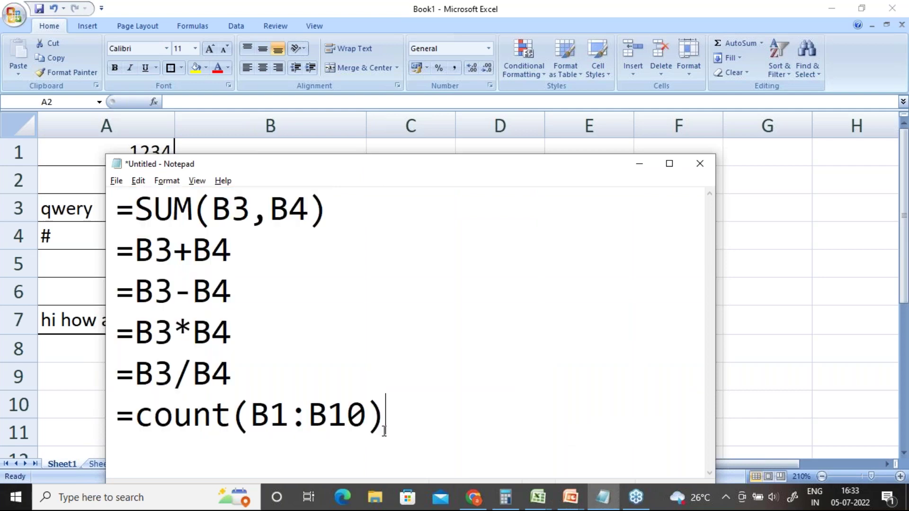
pyautogui.press('Return')
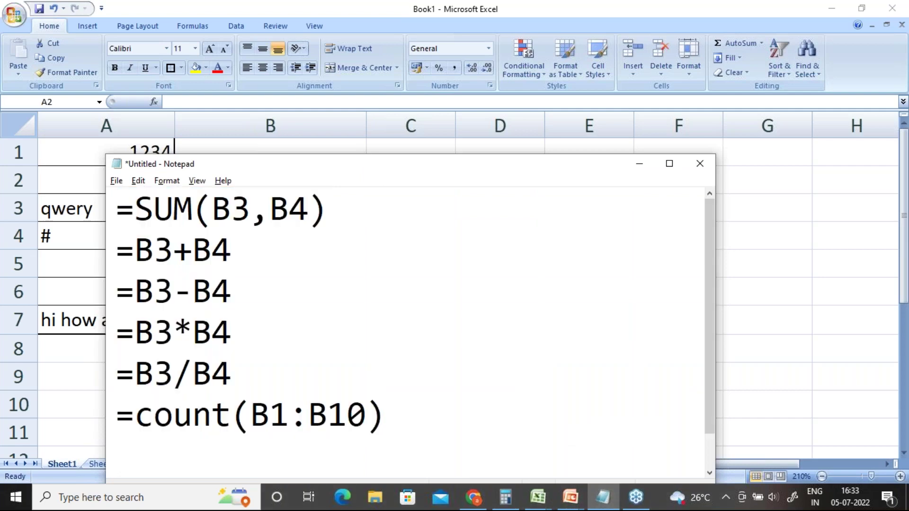
pyautogui.hotkey('alt', 'Tab')
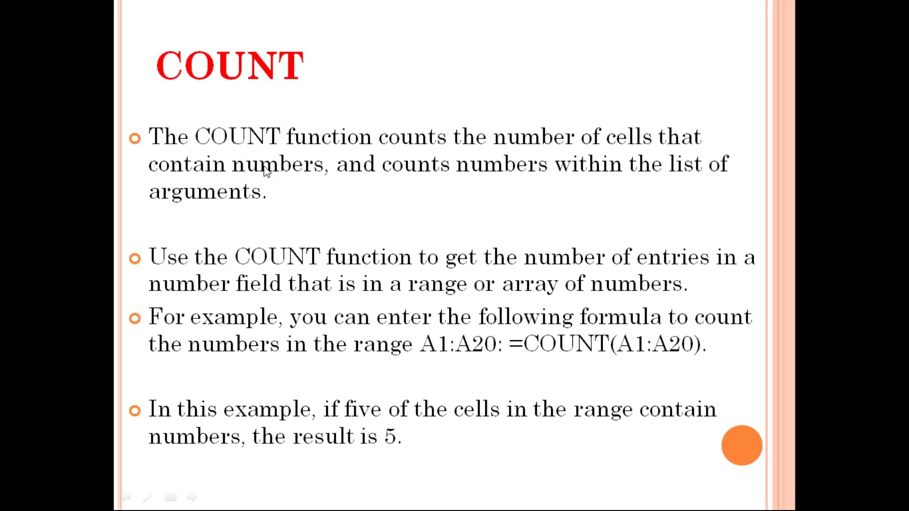
pyautogui.hotkey('alt', 'Tab')
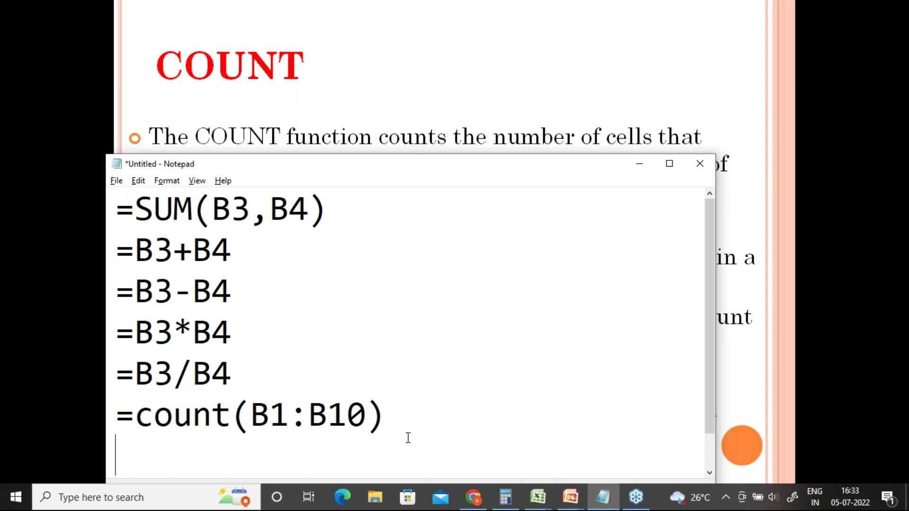
# Duplicate the =count(B1:B10) line directly below itself in the notes.
pyautogui.moveTo(383, 415); pyautogui.dragTo(110, 426)
pyautogui.hotkey('ctrl', 'c')
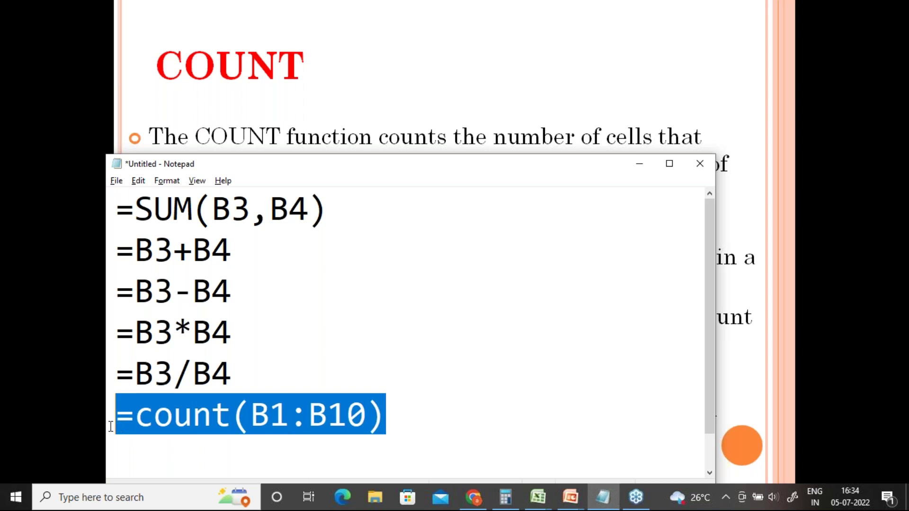
pyautogui.press('Right')
pyautogui.press('Return')
pyautogui.hotkey('ctrl', 'v')
# Change the function name in the duplicated line so that it reads =countblank(B1:B10).
pyautogui.press('Left')
pyautogui.press('Left')
pyautogui.press('Left')
pyautogui.press('Left')
pyautogui.press('Left')
pyautogui.press('Left')
pyautogui.press('Left')
pyautogui.press('Left')
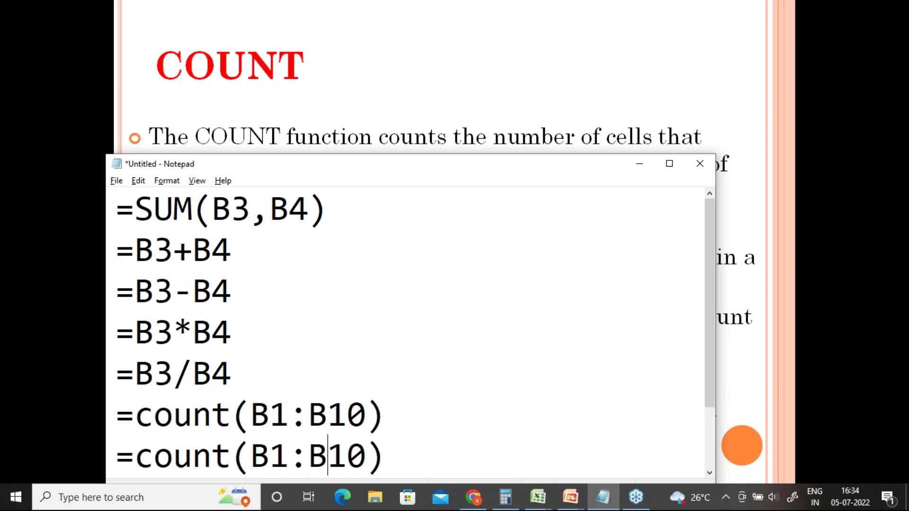
pyautogui.write('bla')
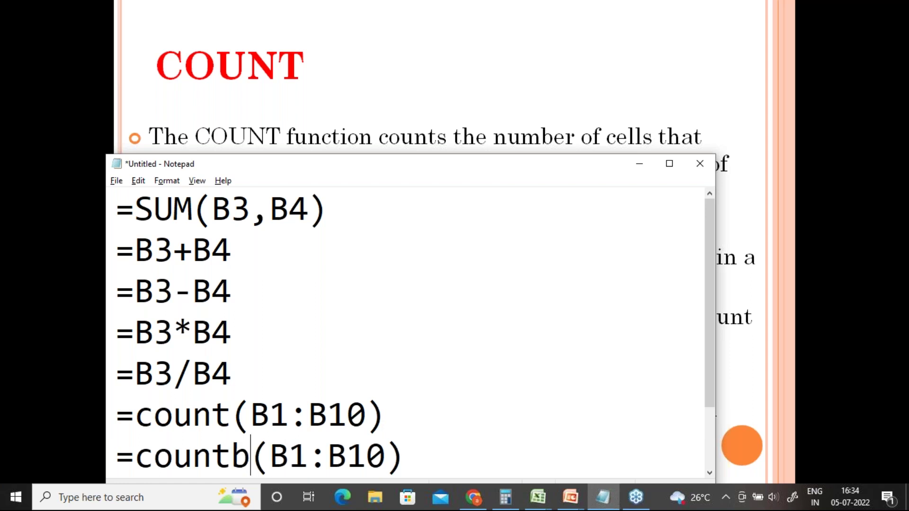
pyautogui.write('nk')
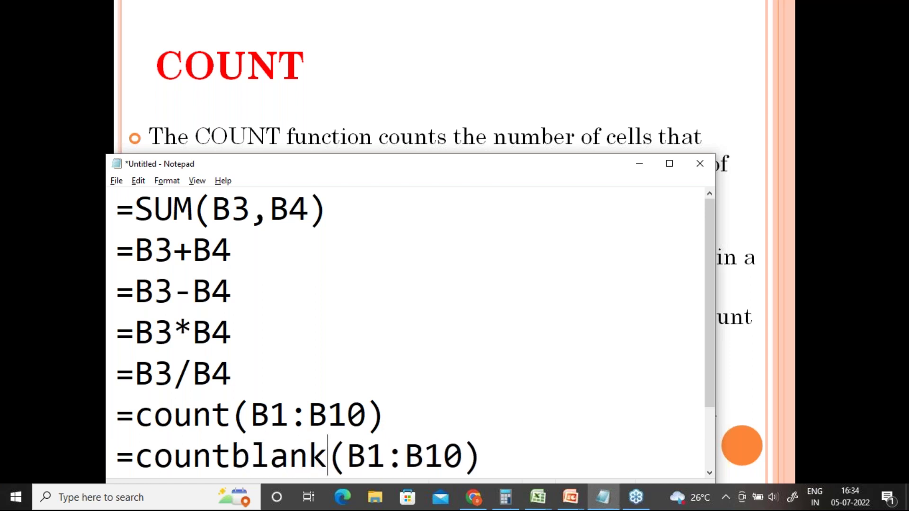
# Add the remark "---- cells + numb" beside the =count(B1:B10) line.
pyautogui.hotkey('ctrl', '-')
pyautogui.hotkey('ctrl', '-')
pyautogui.hotkey('ctrl', '-')
pyautogui.hotkey('ctrl', '-')
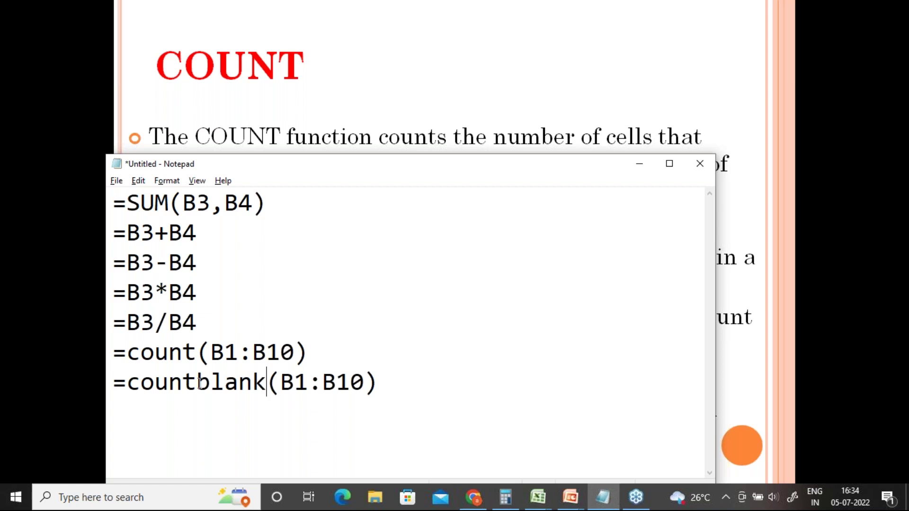
pyautogui.click(337, 346)
pyautogui.write('---- cells')
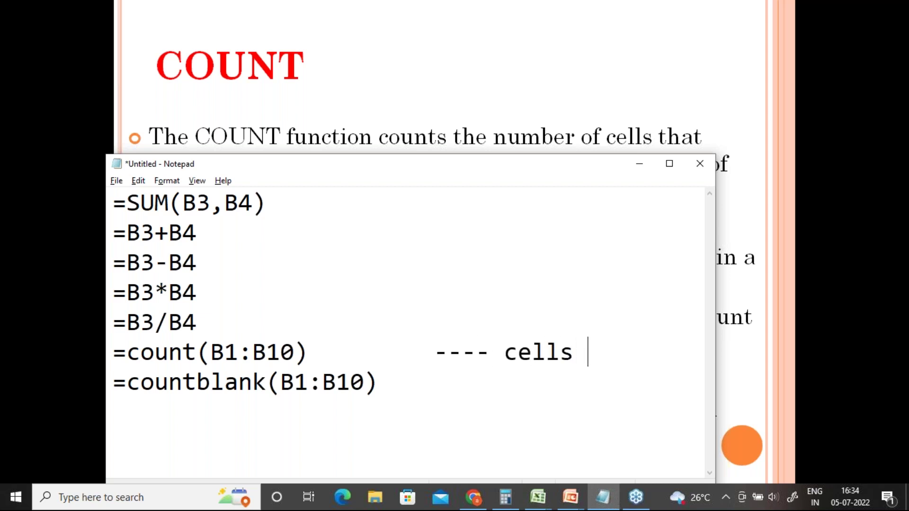
pyautogui.write(' + numb')
pyautogui.click(379, 382)
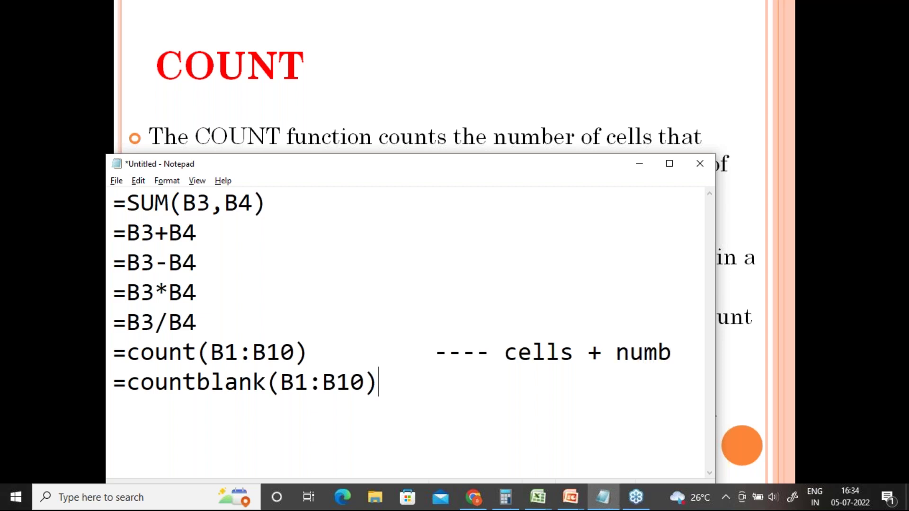
# Add the remark "---- cell + blank" beside the =countblank(B1:B10) line in the notes.
pyautogui.write('---- cell + ')
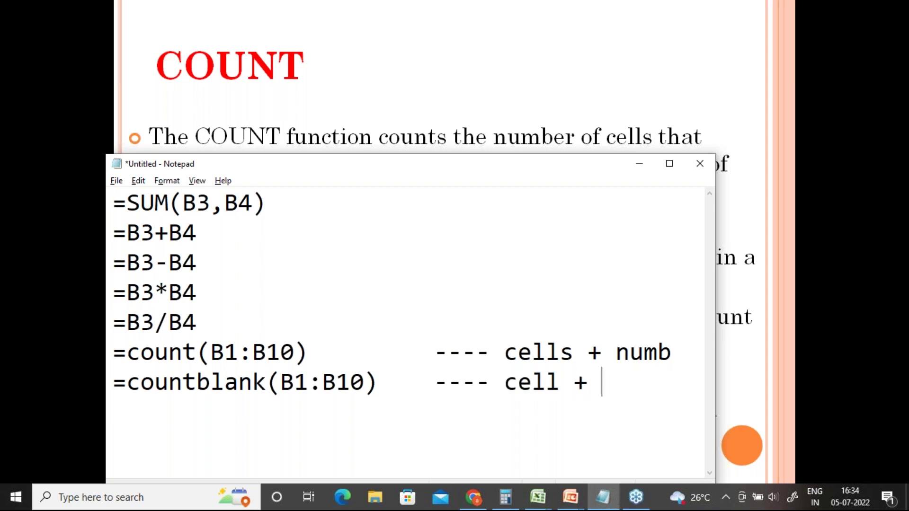
pyautogui.write('blank')
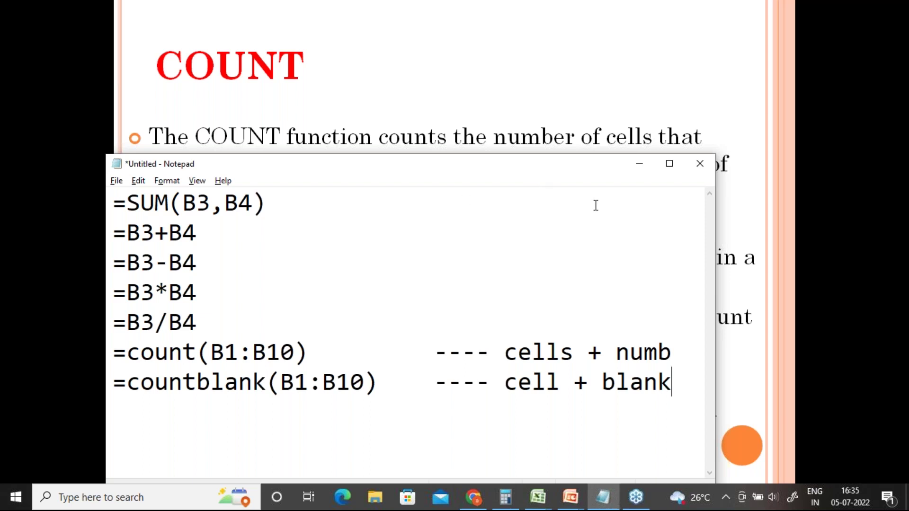
pyautogui.click(632, 165)
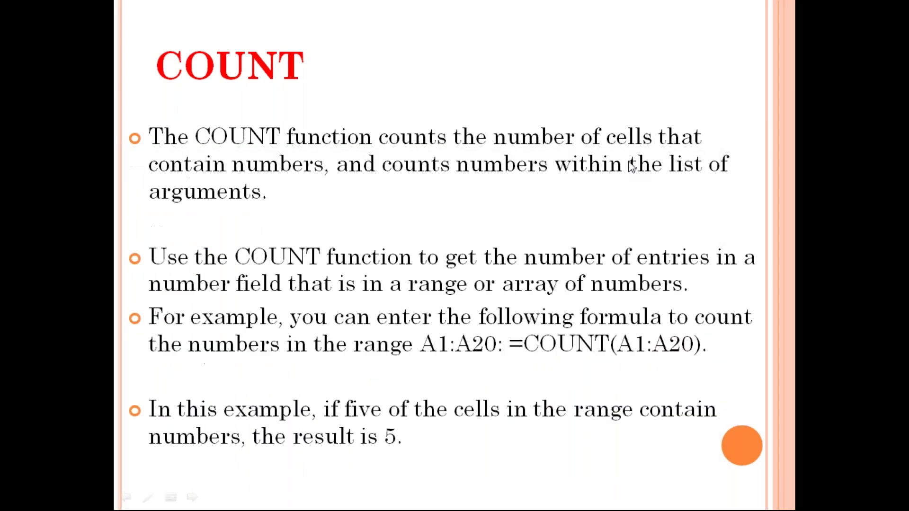
# Glance at the notes once more and switch to the Excel workbook to review the sample data in column A.
pyautogui.hotkey('alt', 'Tab')
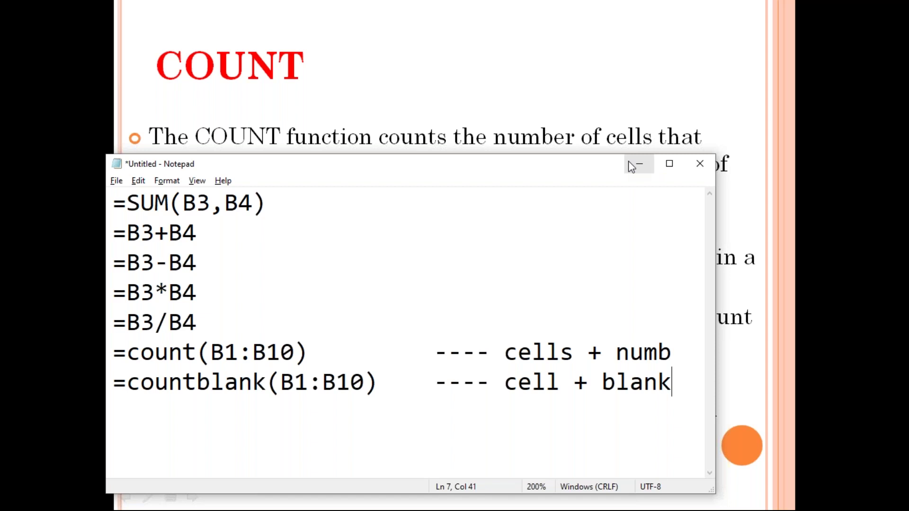
pyautogui.hotkey('alt', 'Tab')
pyautogui.hotkey('alt', 'Tab')
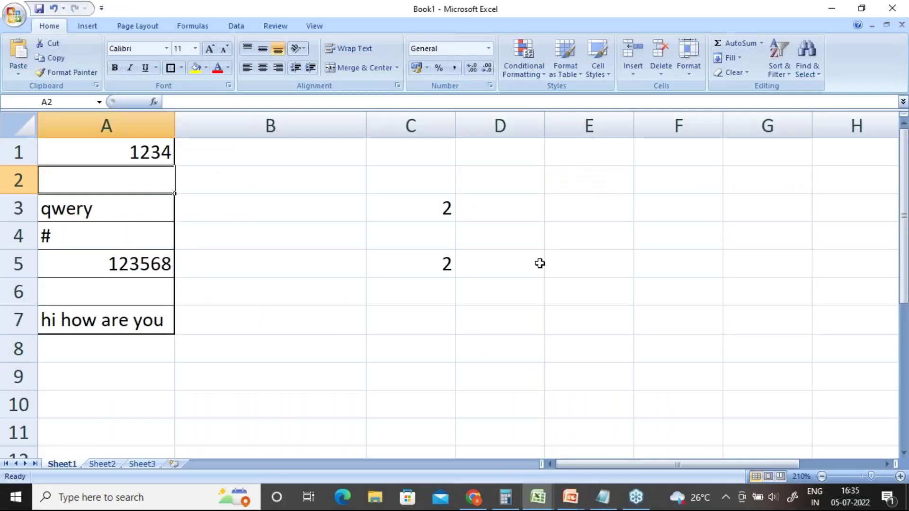
pyautogui.click(895, 235)
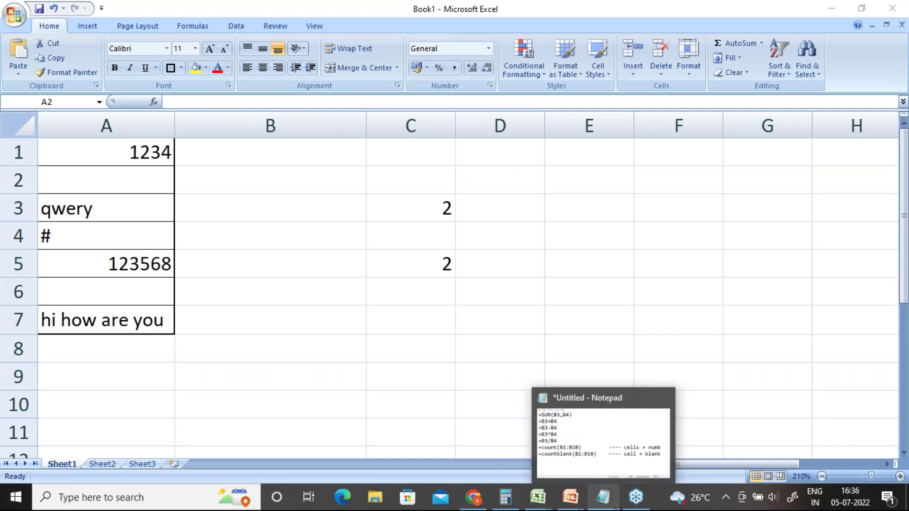
# Return to Notepad and highlight all the formula lines from =SUM(B3,B4) to =countblank(B1:B10) with their remarks.
pyautogui.click(608, 498)
pyautogui.click(289, 412)
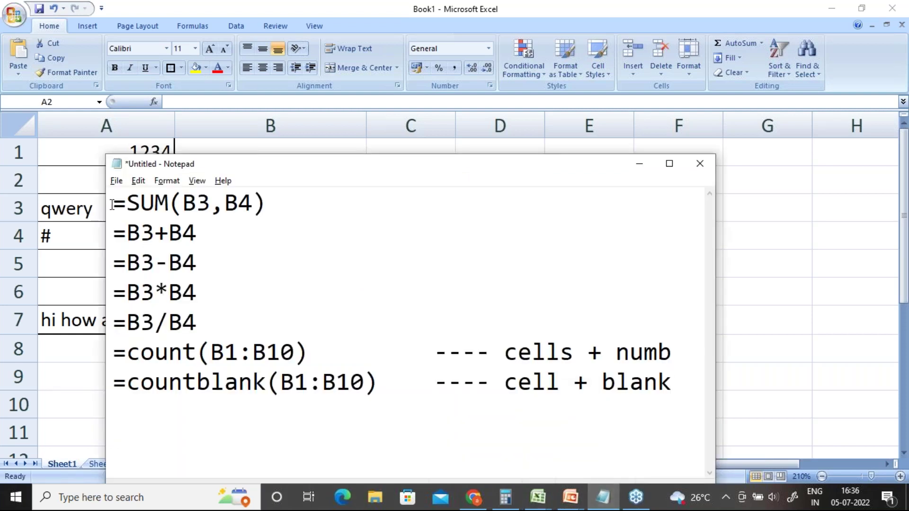
pyautogui.moveTo(114, 203); pyautogui.dragTo(679, 386)
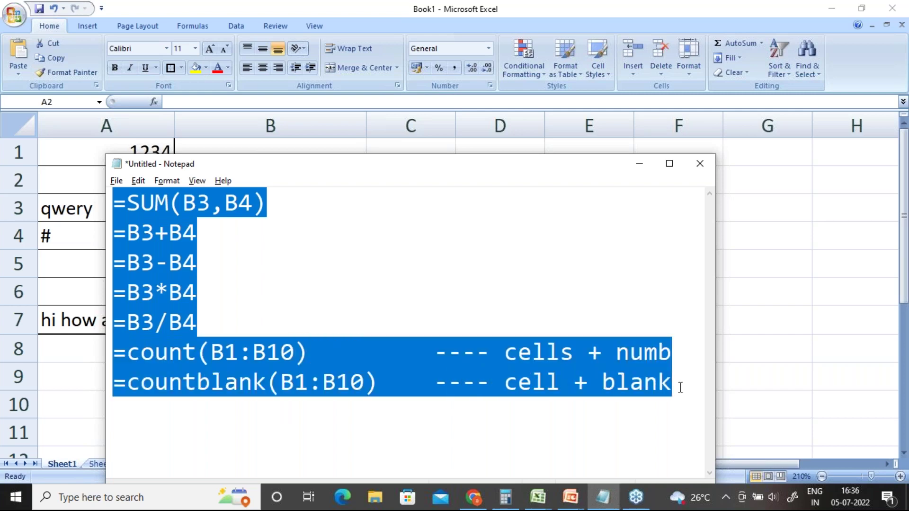
pyautogui.click(334, 223)
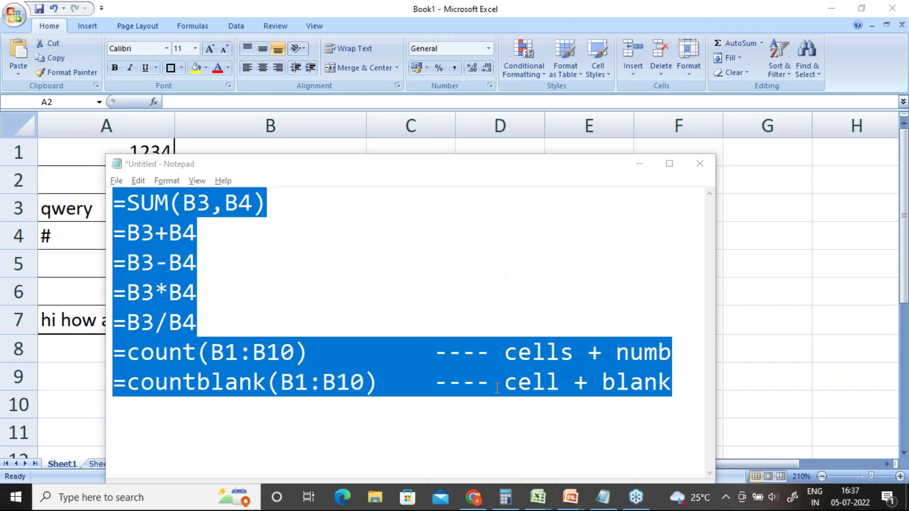
# Reduce the spacing before the remarks on the count and countblank lines, keeping the two remarks aligned.
pyautogui.click(388, 389)
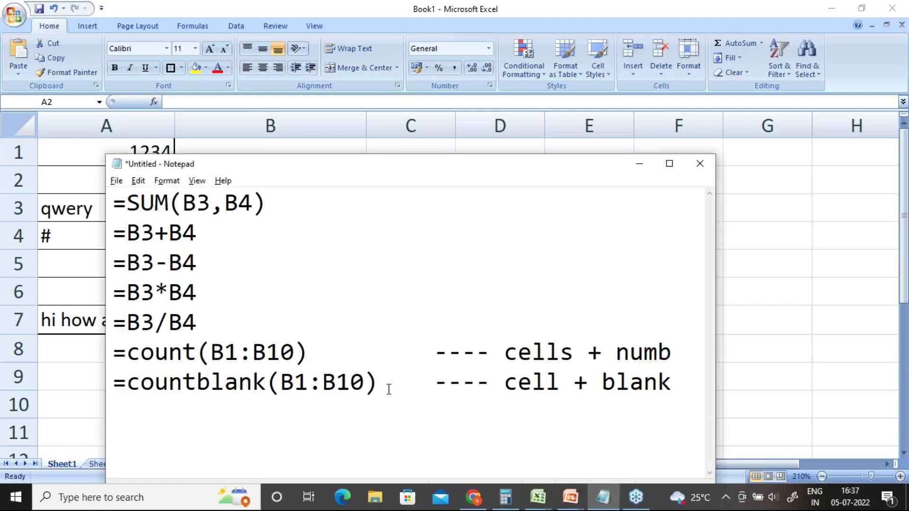
pyautogui.moveTo(332, 169); pyautogui.dragTo(292, 164)
pyautogui.press('Delete')
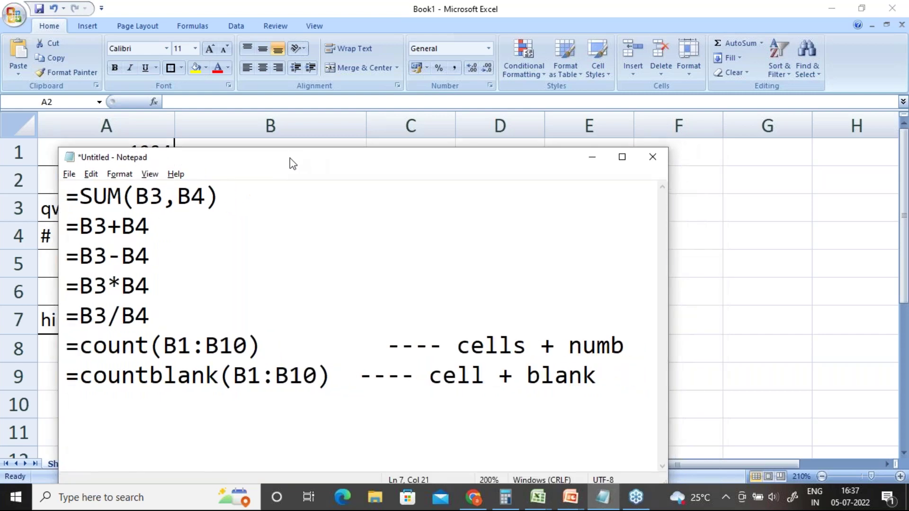
pyautogui.press('Up')
pyautogui.press('Delete')
pyautogui.press('Delete')
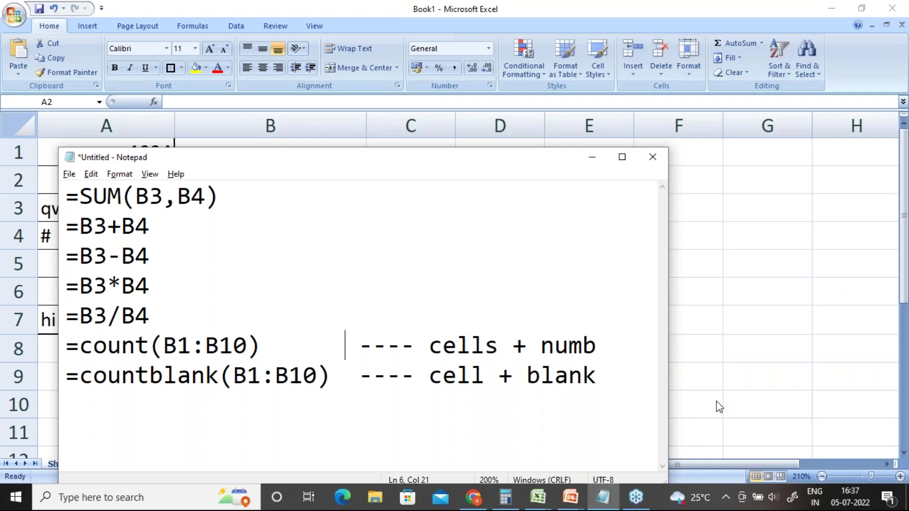
# Switch to Excel, begin =count in cell C7, and review the descriptions of COUNT, COUNTA, COUNTBLANK, COUNTIF and COUNTIFS.
pyautogui.hotkey('alt', 'Tab')
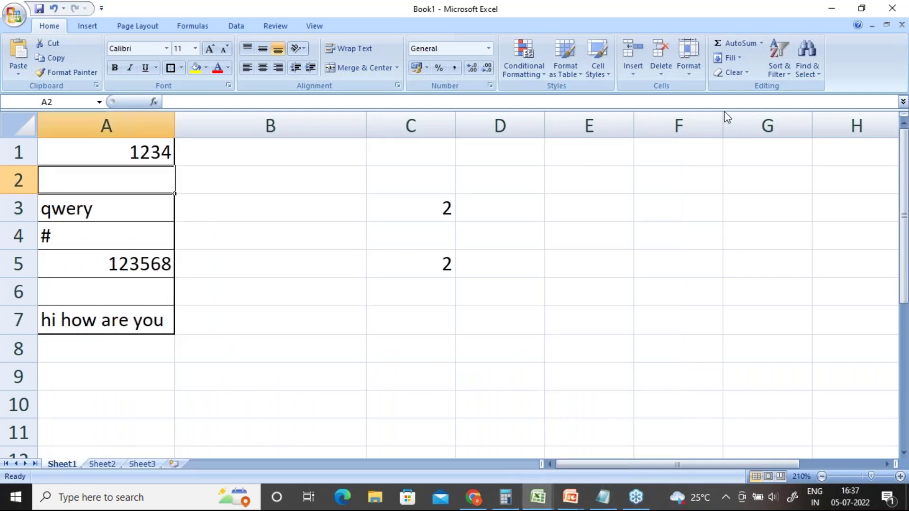
pyautogui.click(601, 106)
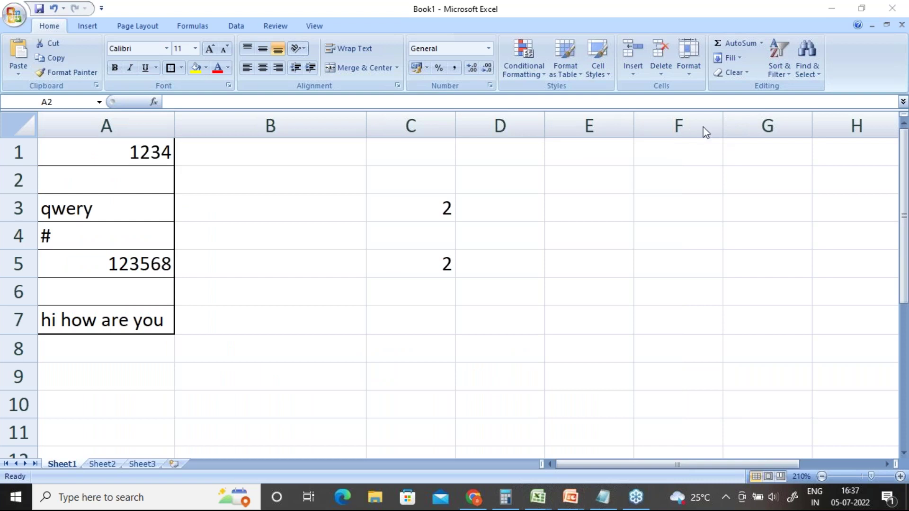
pyautogui.click(407, 329)
pyautogui.write('co')
pyautogui.press('BackSpace')
pyautogui.press('BackSpace')
pyautogui.write('=')
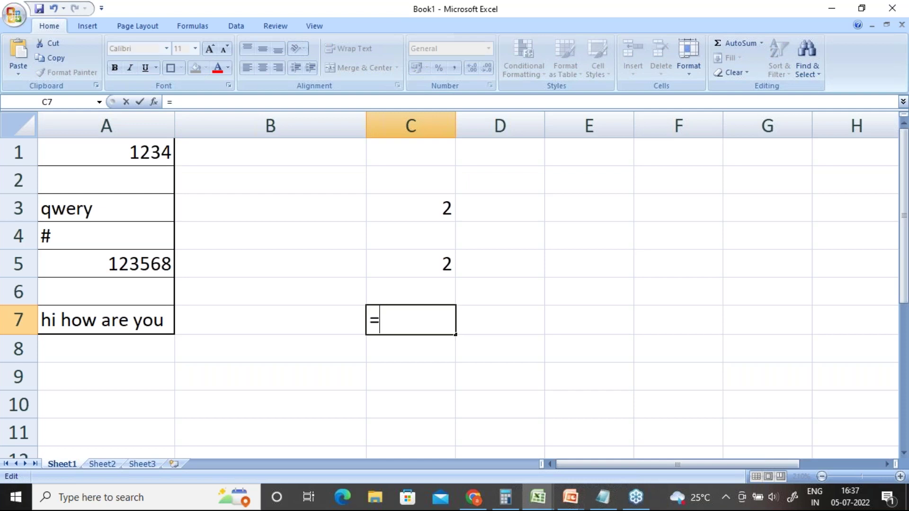
pyautogui.write('count')
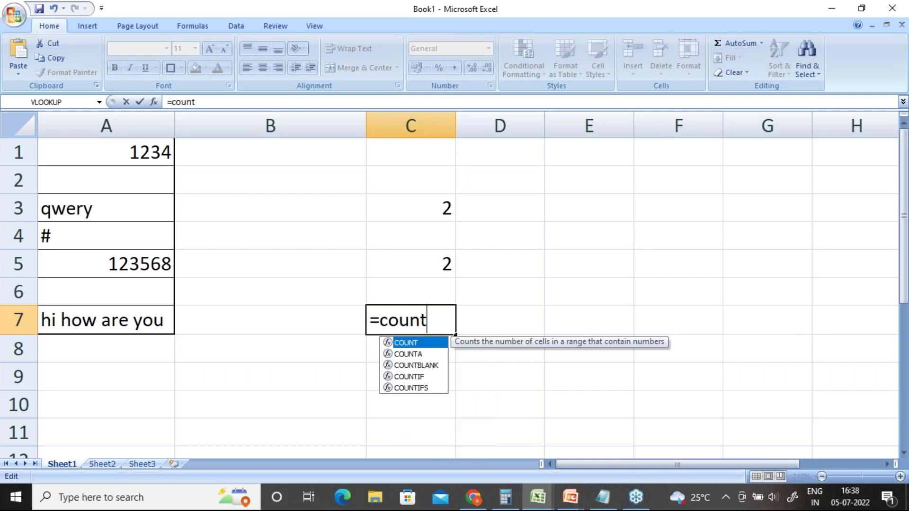
pyautogui.click(421, 354)
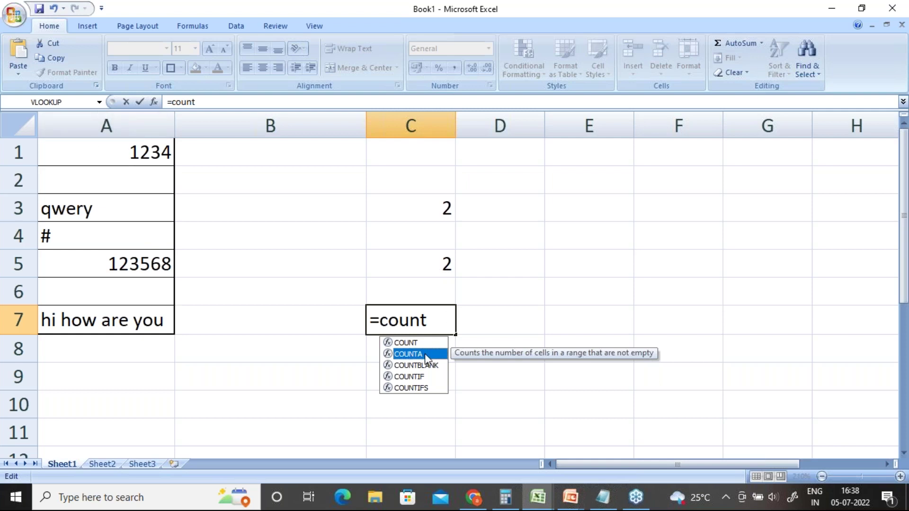
pyautogui.click(433, 369)
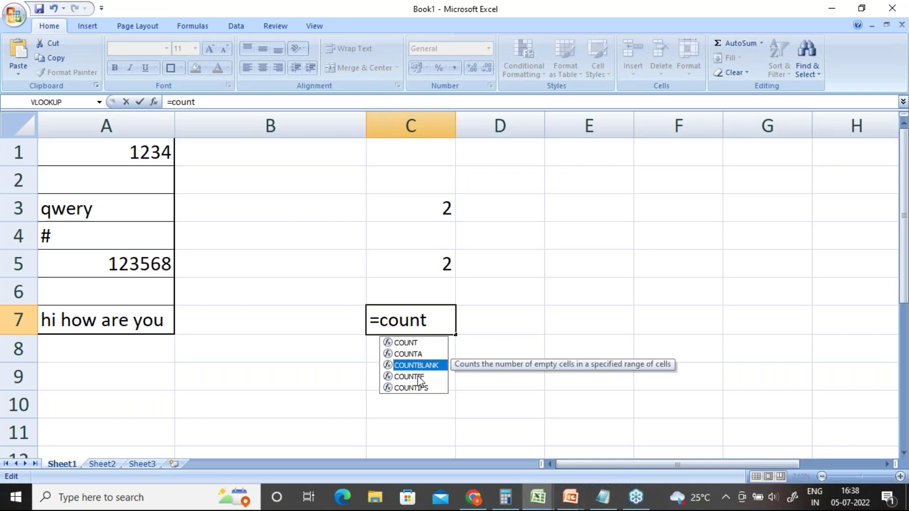
pyautogui.click(418, 377)
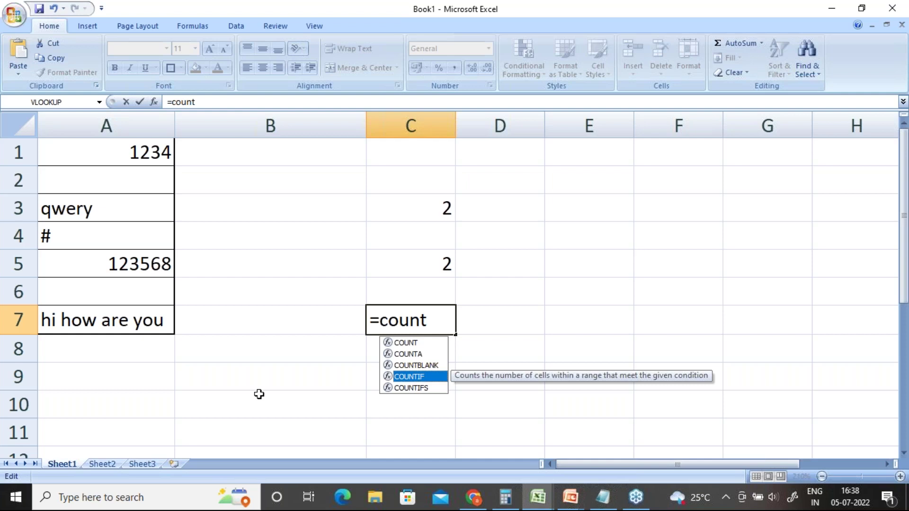
pyautogui.click(422, 392)
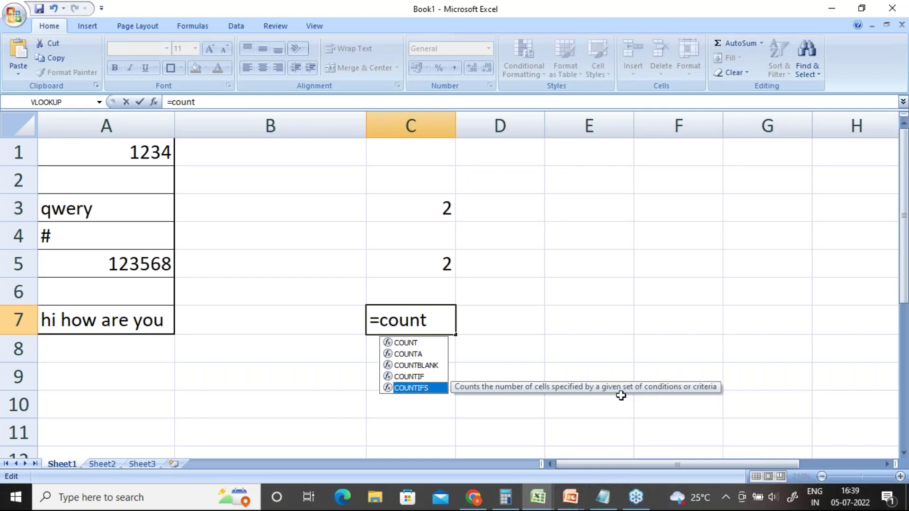
# Clear the incomplete =count entry from cell C7.
pyautogui.click(435, 321)
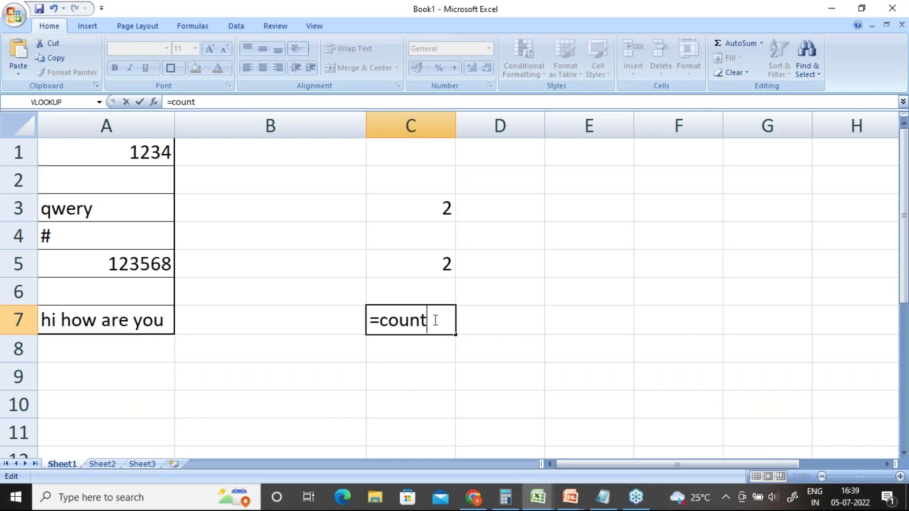
pyautogui.press('BackSpace')
pyautogui.press('BackSpace')
pyautogui.press('BackSpace')
pyautogui.press('BackSpace')
pyautogui.press('BackSpace')
pyautogui.press('BackSpace')
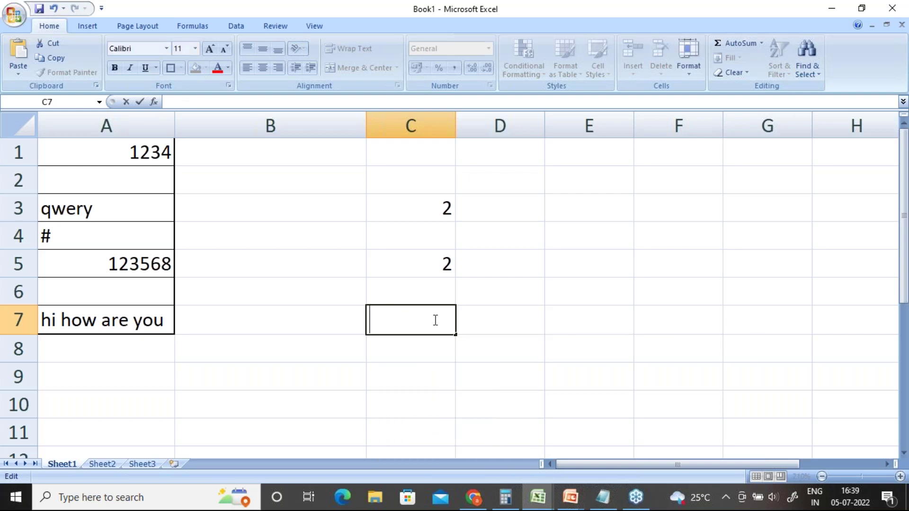
pyautogui.press('Return')
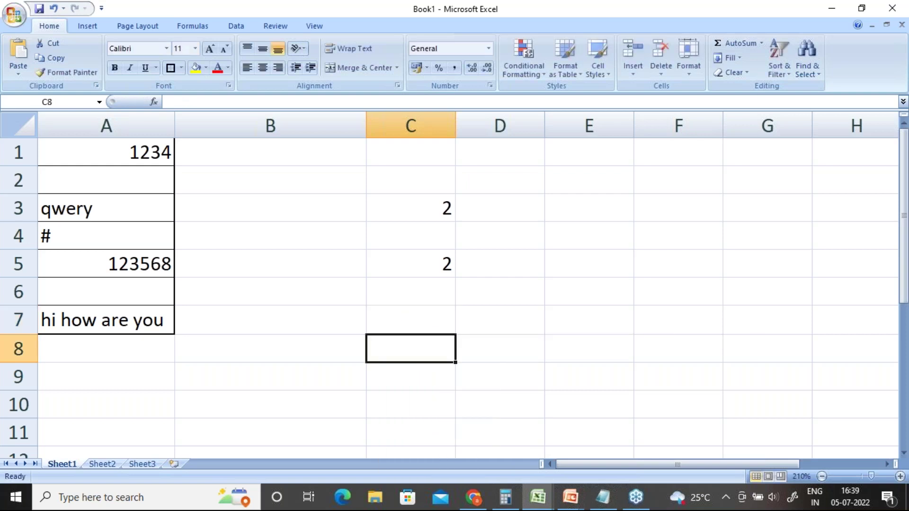
# Switch to the slide show and advance from the COUNT slide to the VLOOKUP slide.
pyautogui.hotkey('alt', 'Tab')
pyautogui.hotkey('alt', 'Tab')
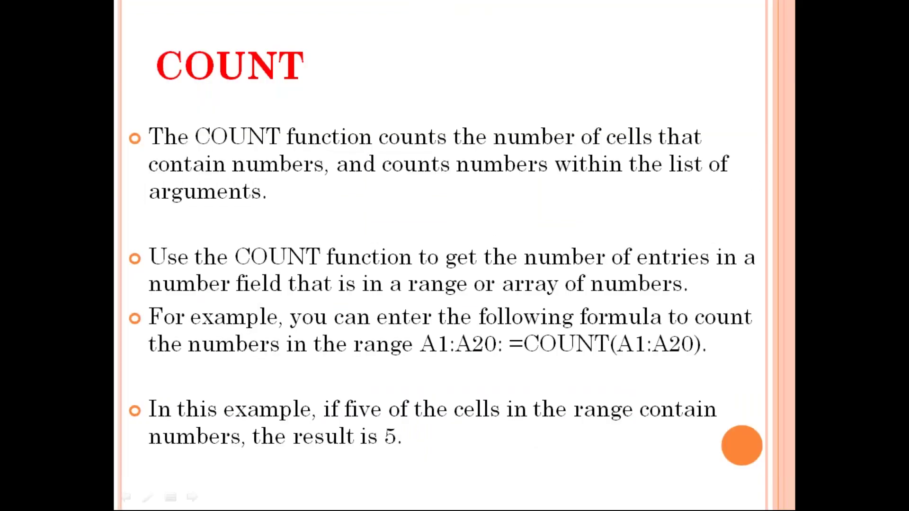
pyautogui.press('Right')
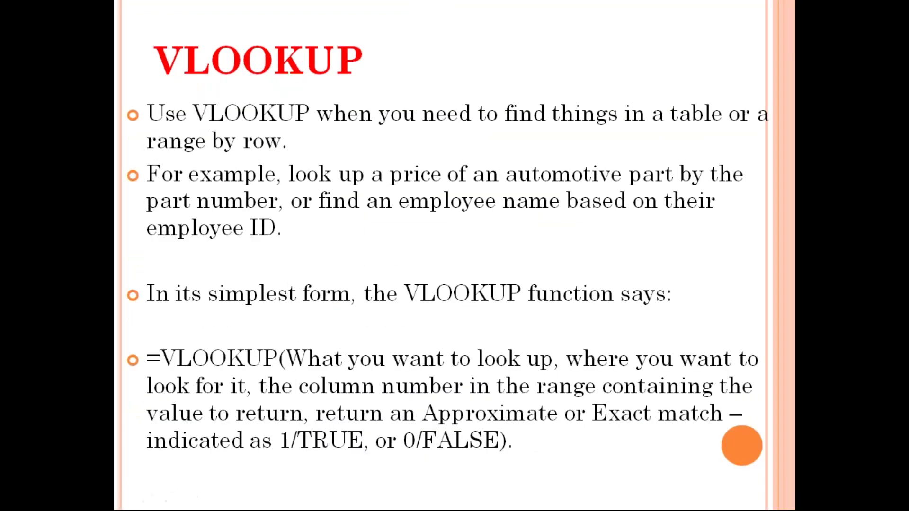
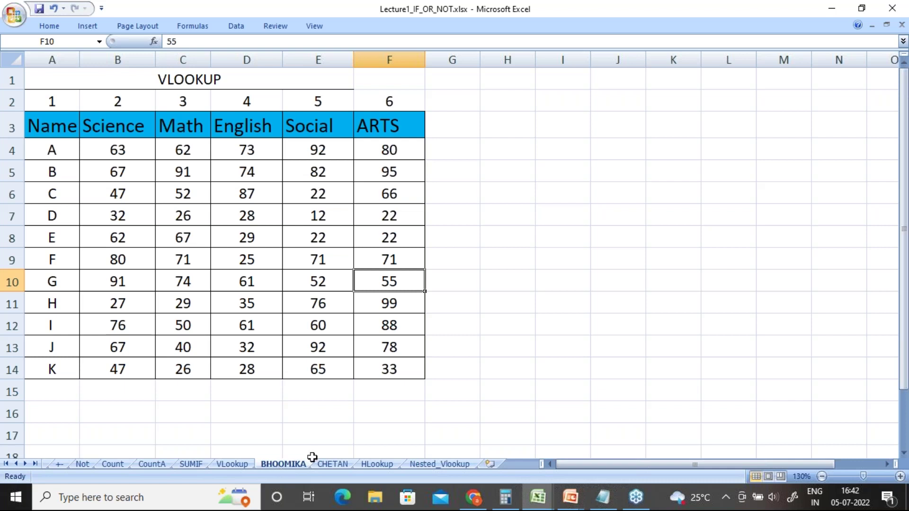
# Compare the marks tables on the two sheets between VLookup and HLookup in the Lecture1_IF_OR_NOT.xlsx workbook.
pyautogui.click(336, 464)
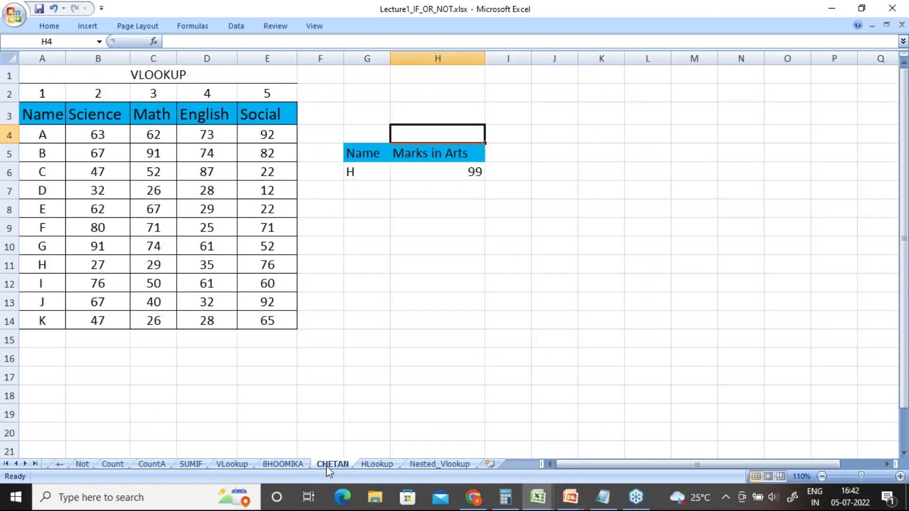
pyautogui.click(293, 464)
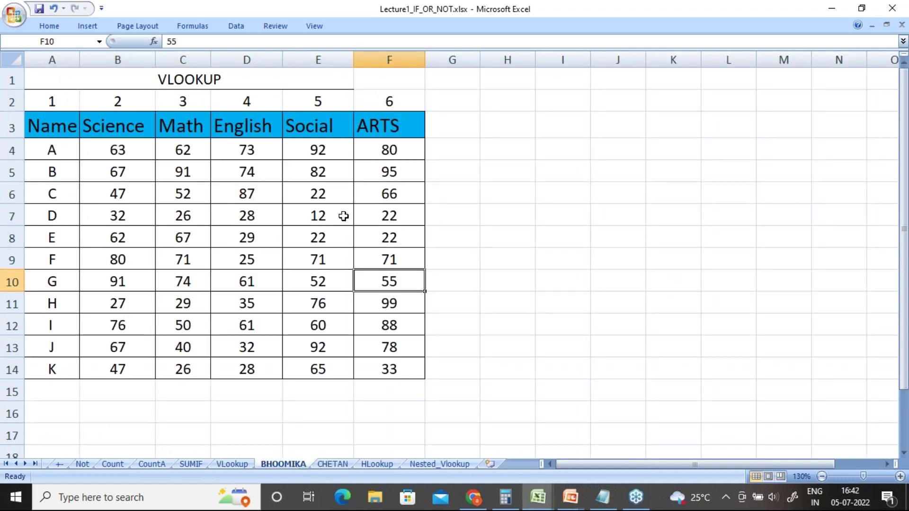
pyautogui.click(332, 465)
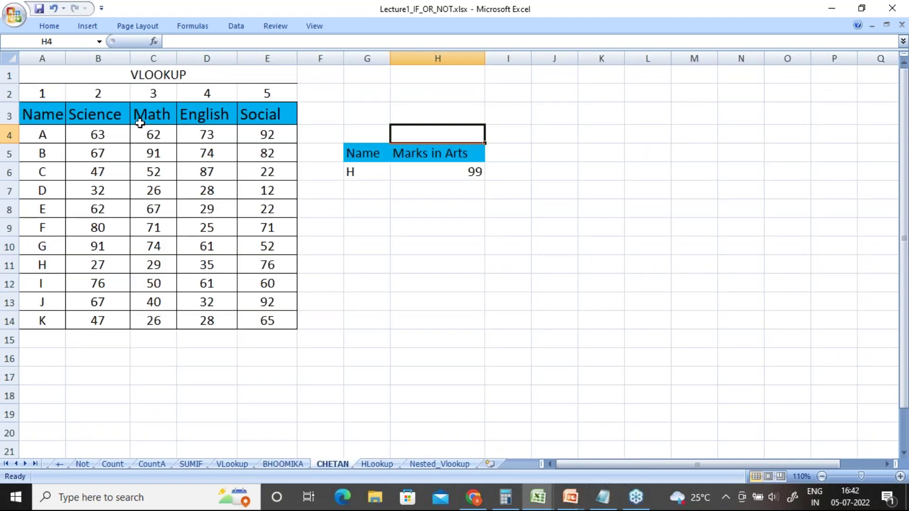
# Examine the headers Name, Science, Math, English and Social in the five-column marks table, and the ARTS header in the six-column table.
pyautogui.click(48, 114)
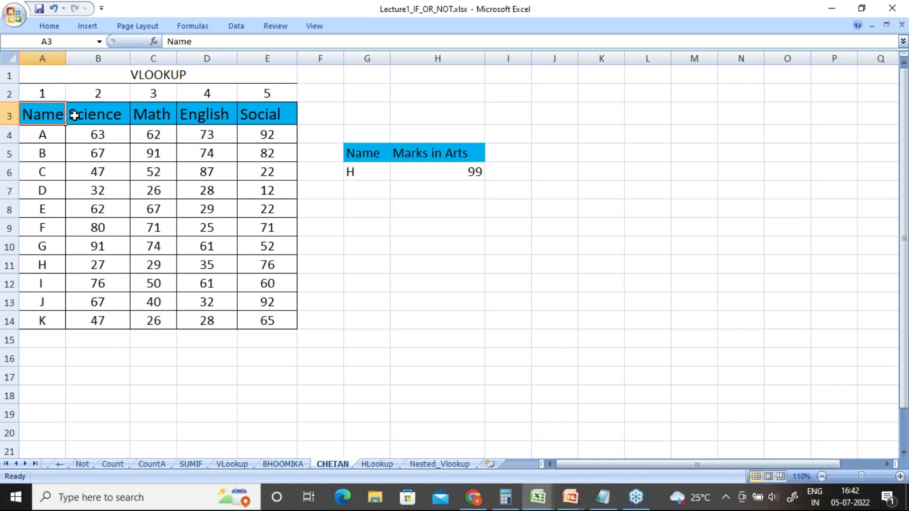
pyautogui.click(91, 117)
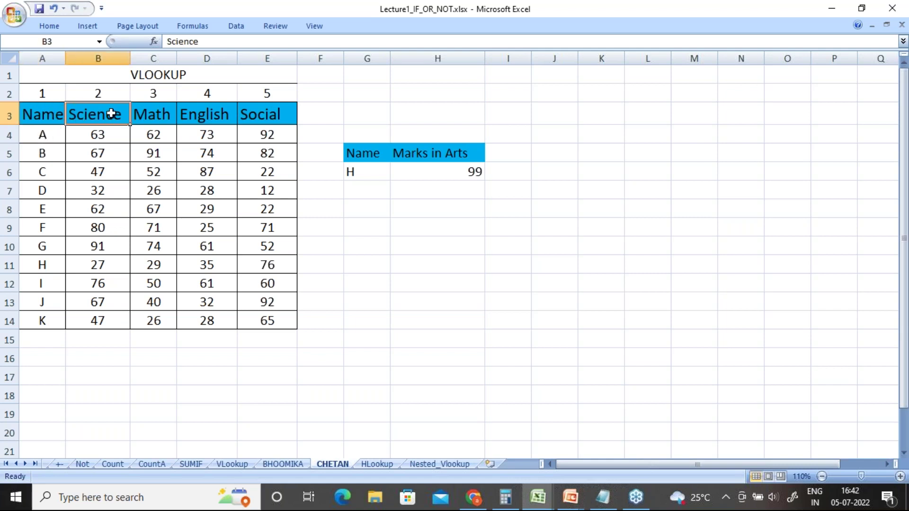
pyautogui.click(151, 114)
pyautogui.click(200, 117)
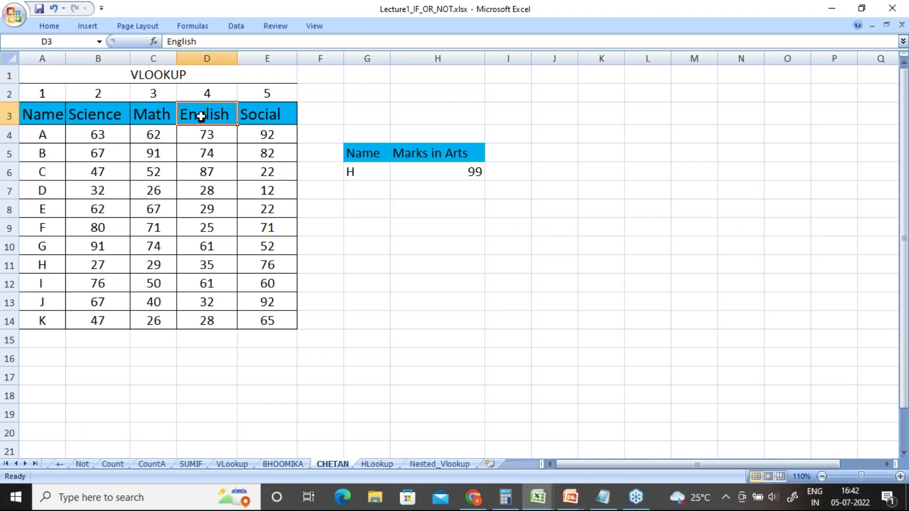
pyautogui.click(260, 115)
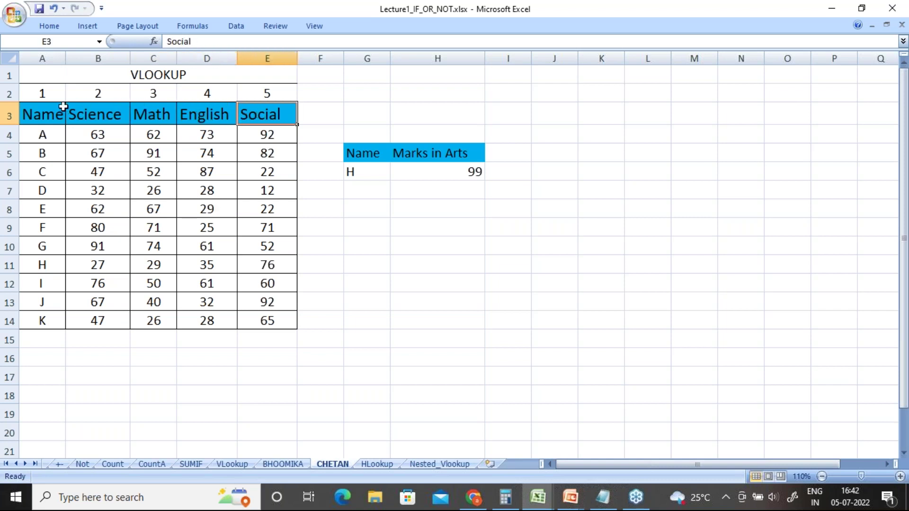
pyautogui.click(299, 465)
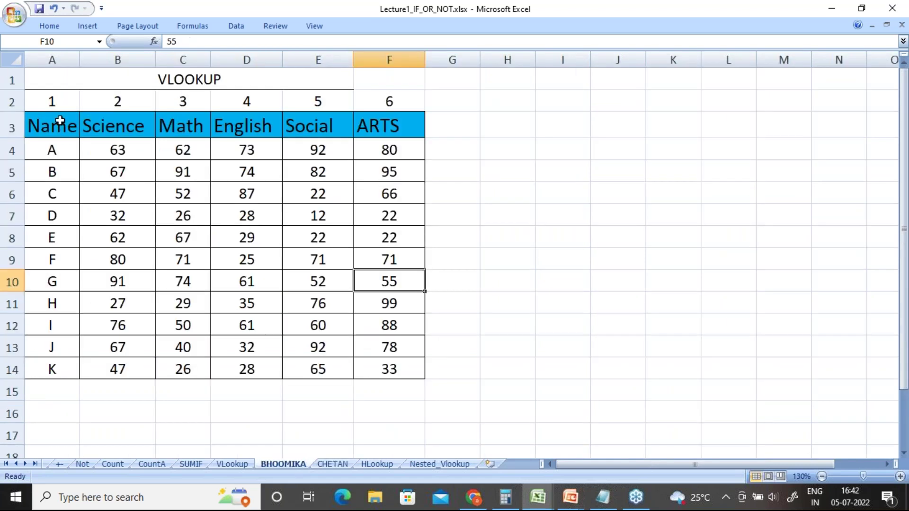
pyautogui.click(393, 129)
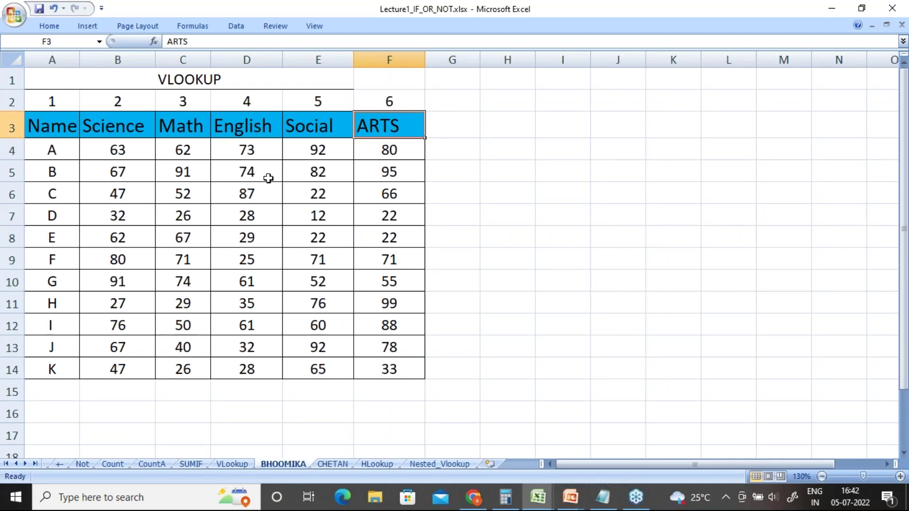
# Examine student C's row and ARTS mark in the six-column table, comparing it with the Marks in Arts lookup sheet.
pyautogui.click(11, 195)
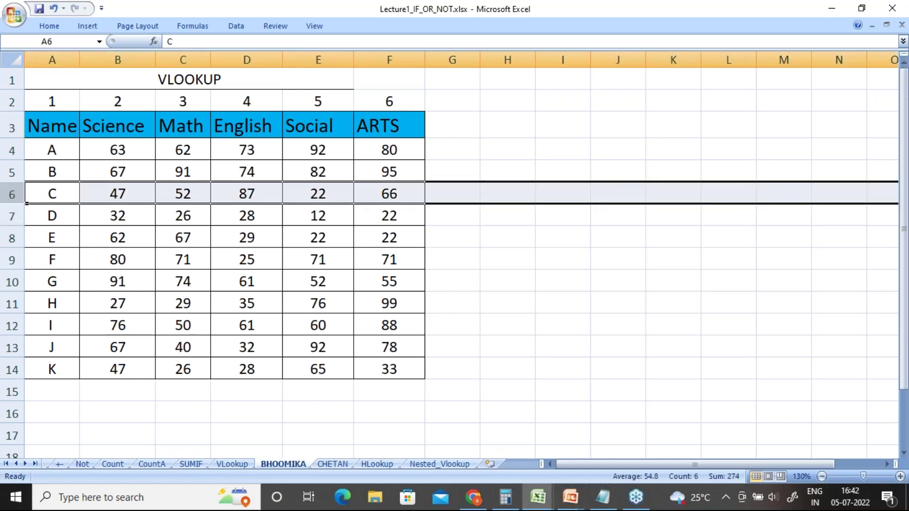
pyautogui.click(69, 201)
pyautogui.click(376, 195)
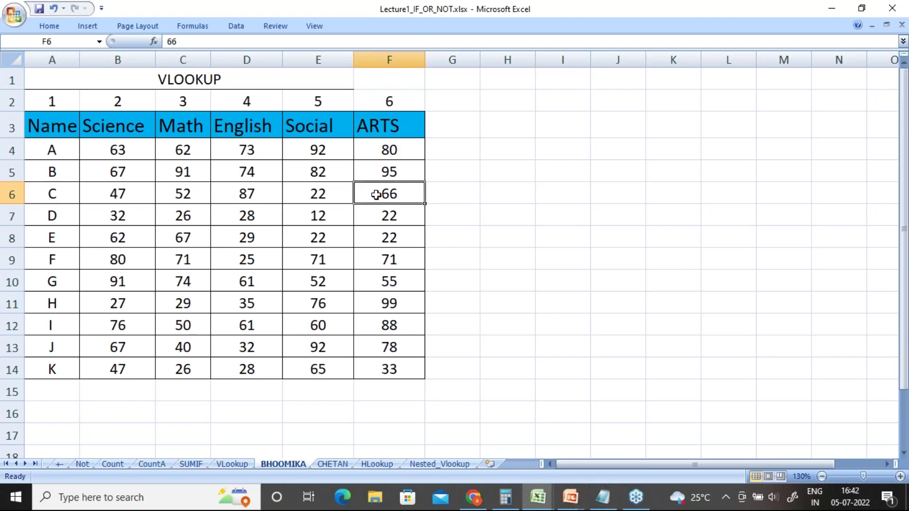
pyautogui.click(336, 465)
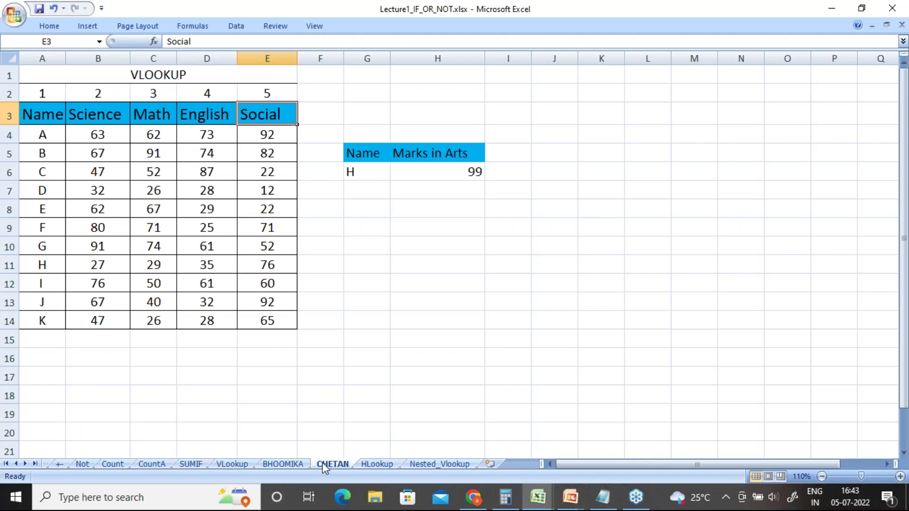
pyautogui.click(284, 465)
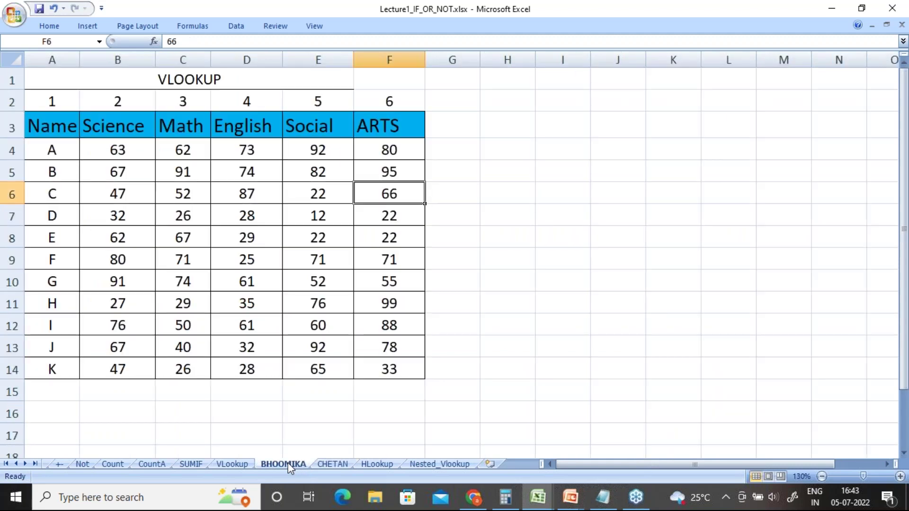
pyautogui.rightClick(289, 466)
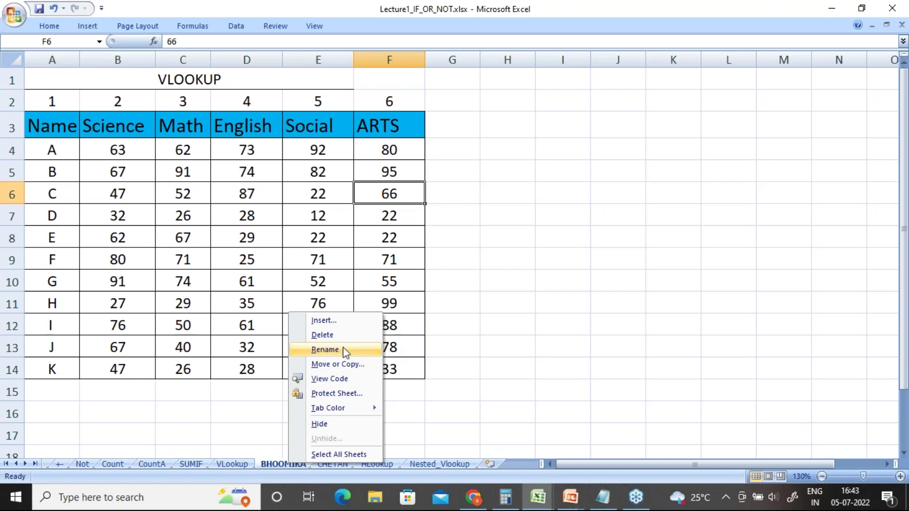
pyautogui.click(325, 350)
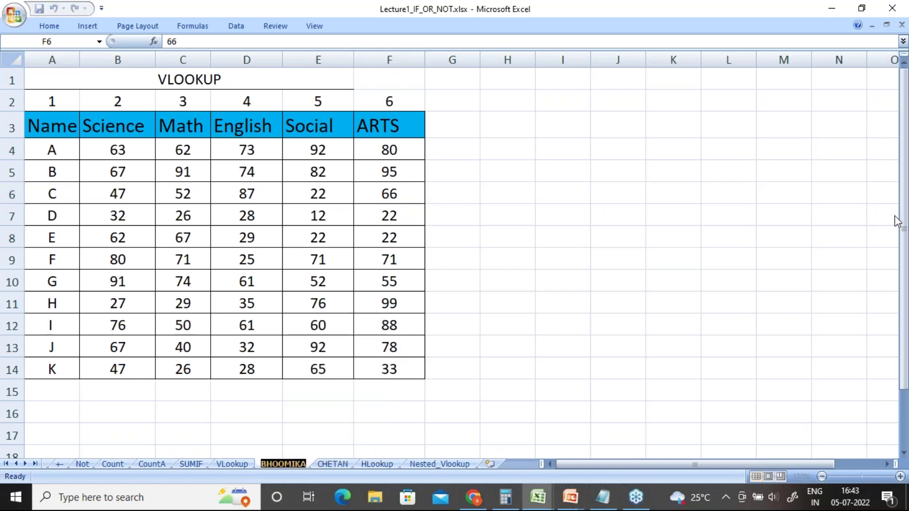
pyautogui.click(328, 467)
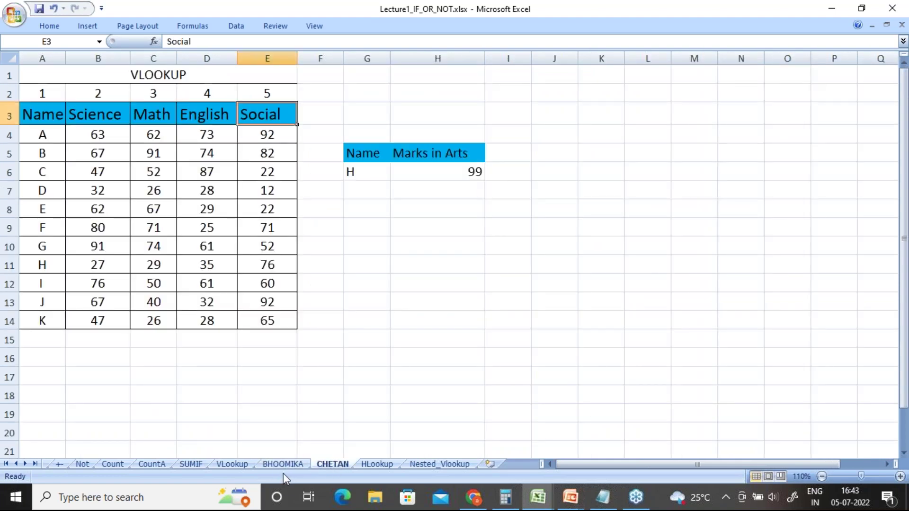
pyautogui.click(283, 464)
pyautogui.click(325, 463)
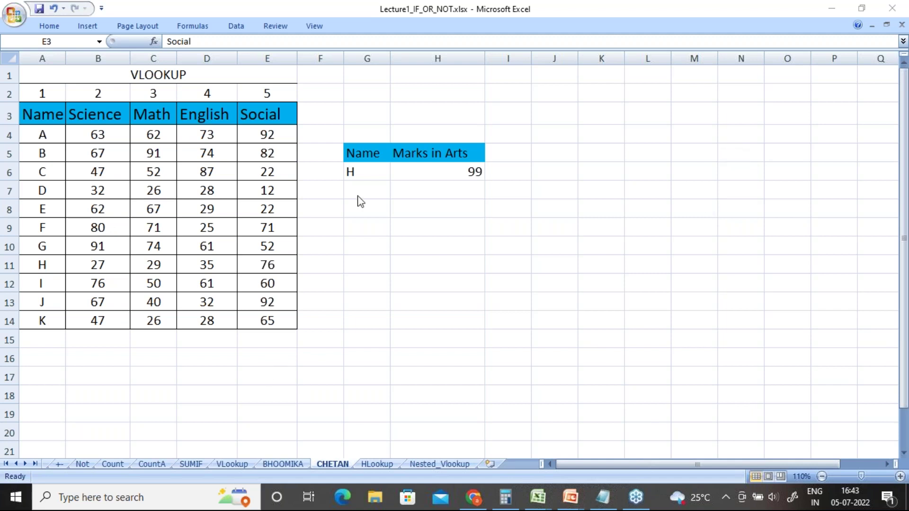
pyautogui.click(50, 136)
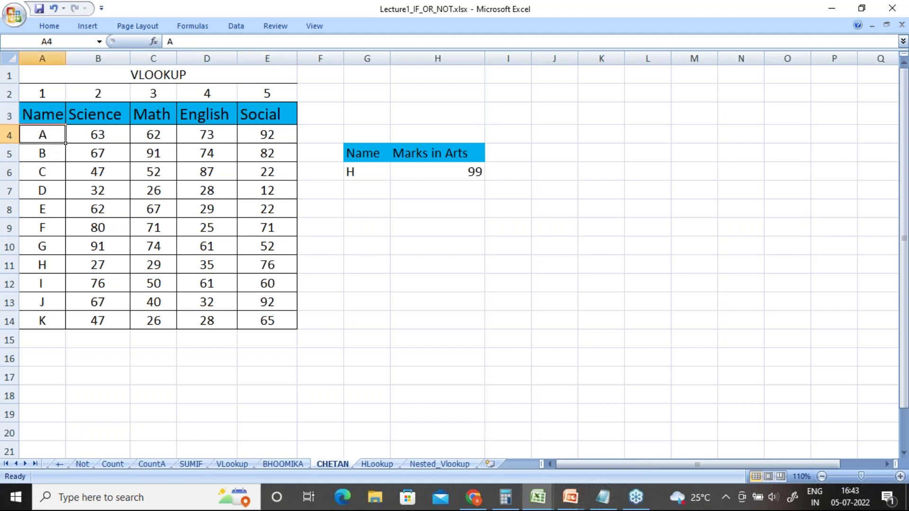
pyautogui.doubleClick(50, 136)
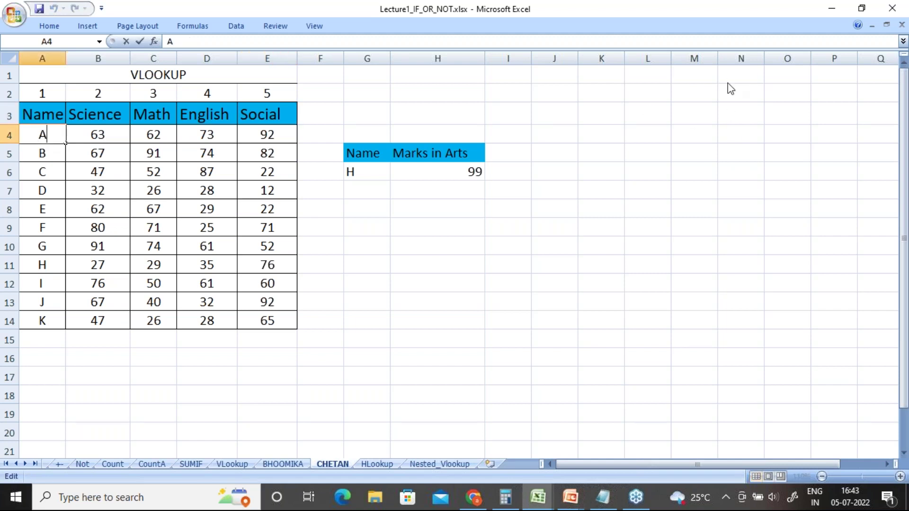
pyautogui.click(711, 229)
# Rename the sheet holding the six-column marks table with the first person's first name.
pyautogui.click(284, 464)
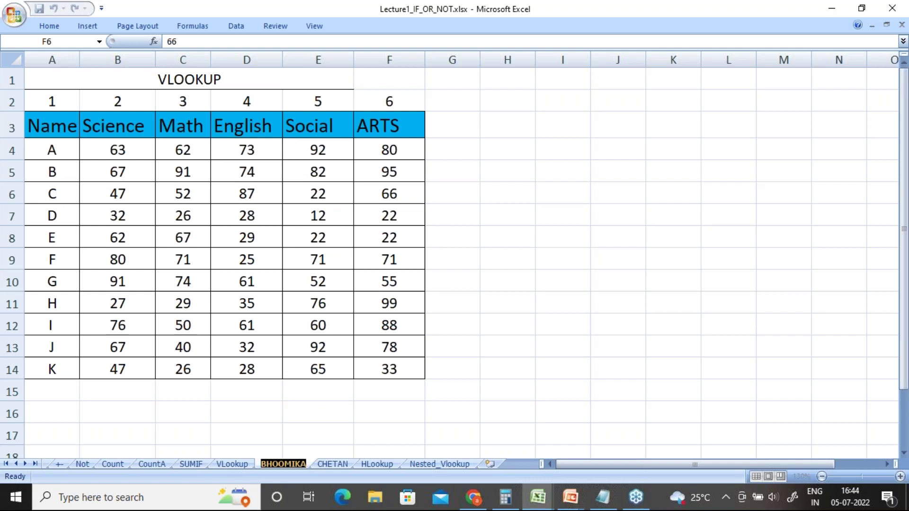
pyautogui.write('Rith')
pyautogui.write('esh')
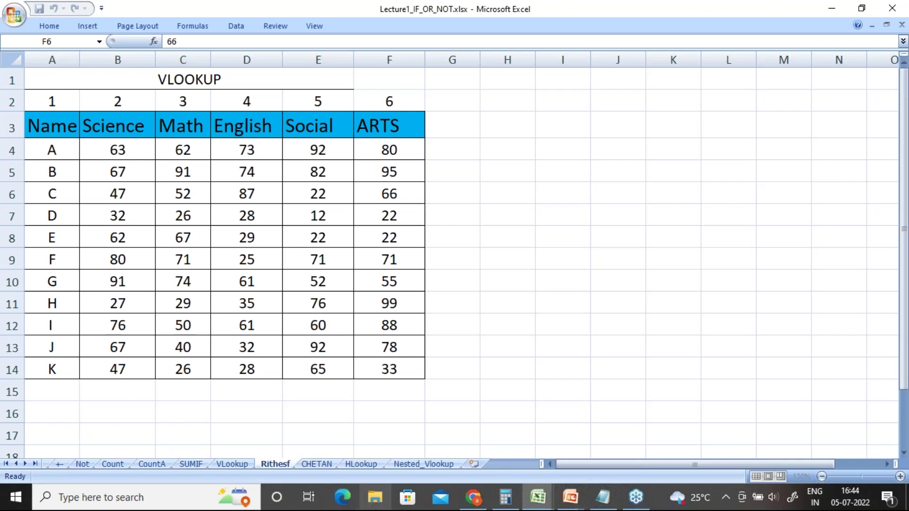
pyautogui.press('Return')
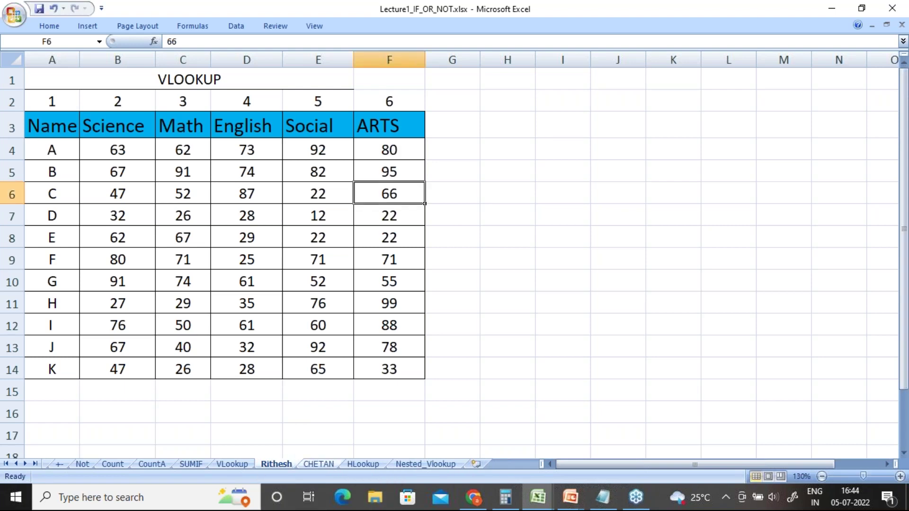
# Rename the sheet holding the five-column marks table and Marks in Arts lookup with the second person's first name.
pyautogui.hotkey('ctrl', 'pagedown')
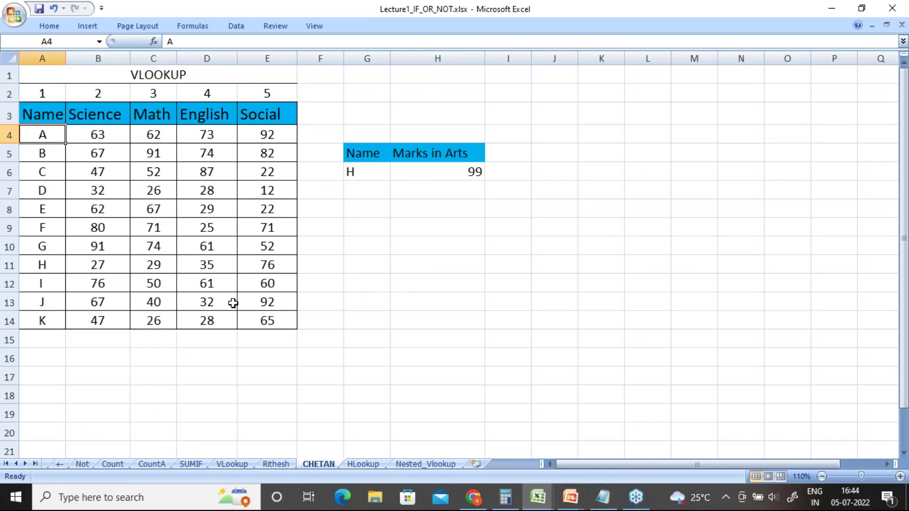
pyautogui.rightClick(321, 463)
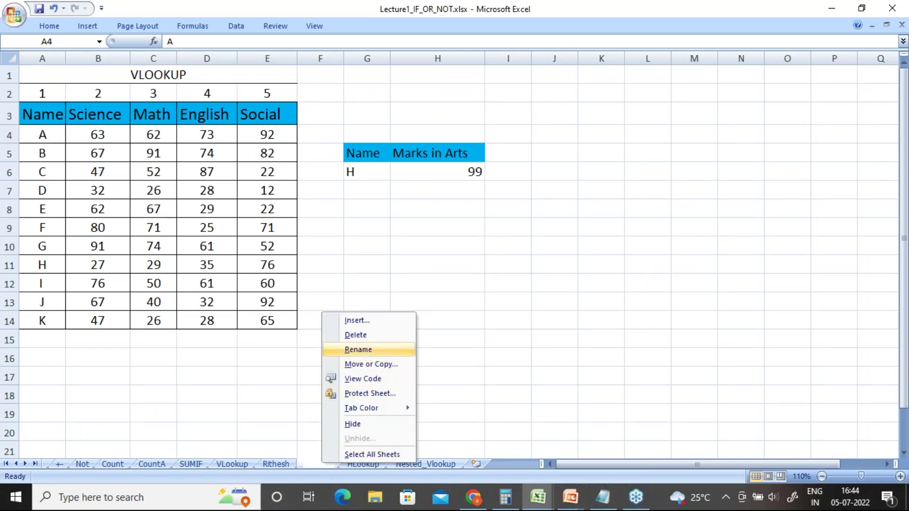
pyautogui.click(371, 353)
pyautogui.write('sh')
pyautogui.press('BackSpace')
pyautogui.press('BackSpace')
pyautogui.write('SH')
pyautogui.press('BackSpace')
pyautogui.write('hweta')
pyautogui.press('Return')
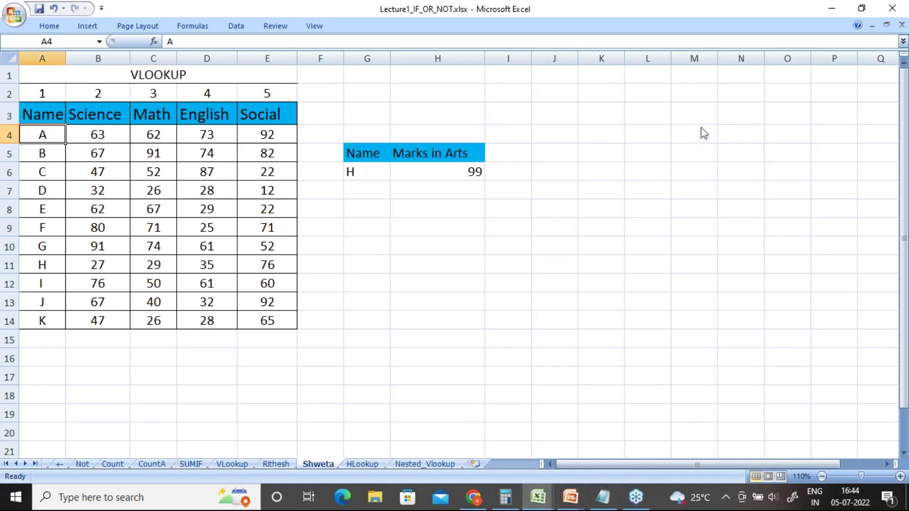
pyautogui.click(636, 185)
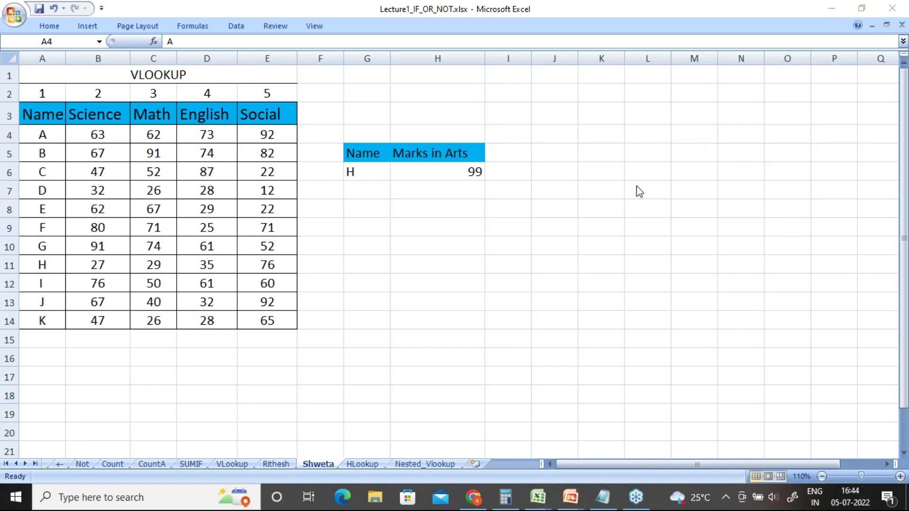
# Check column number 6 above the ARTS header in F2 against the numbering on the five-column sheet.
pyautogui.click(277, 465)
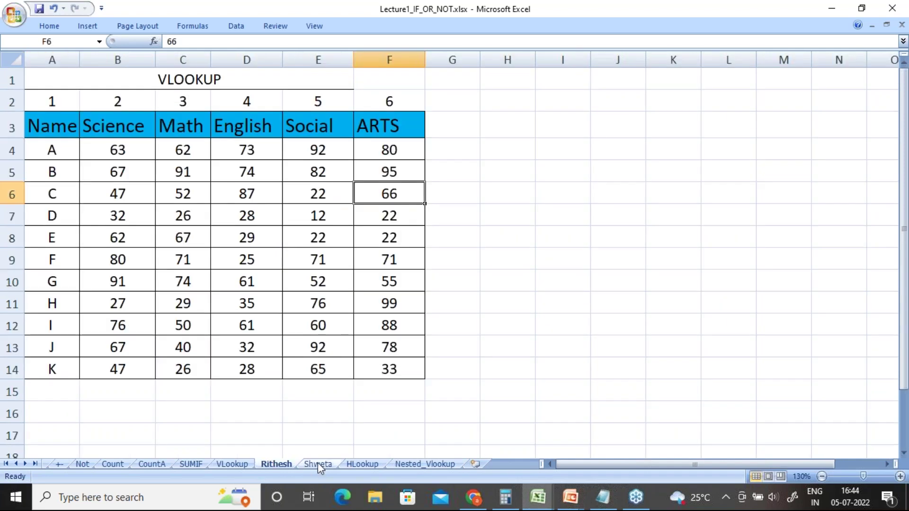
pyautogui.click(389, 102)
pyautogui.write('6')
pyautogui.hotkey('ctrl', 'Return')
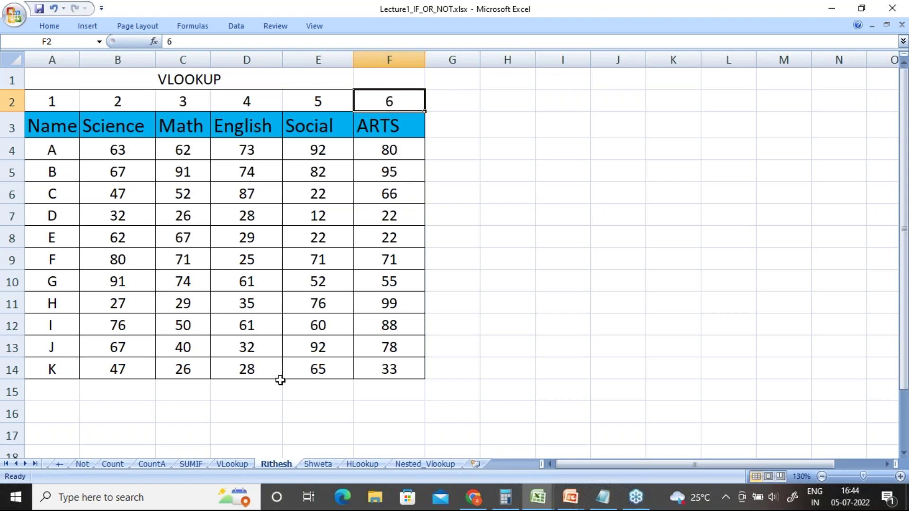
pyautogui.click(324, 466)
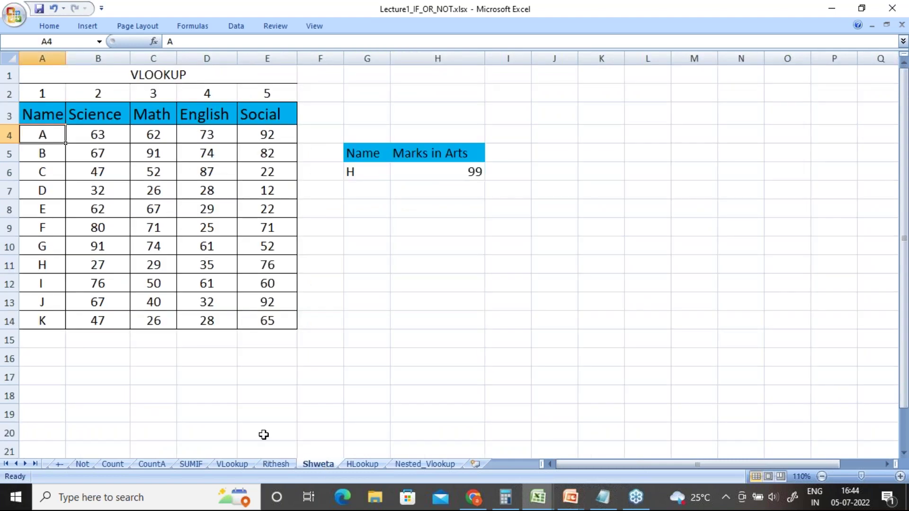
pyautogui.click(276, 465)
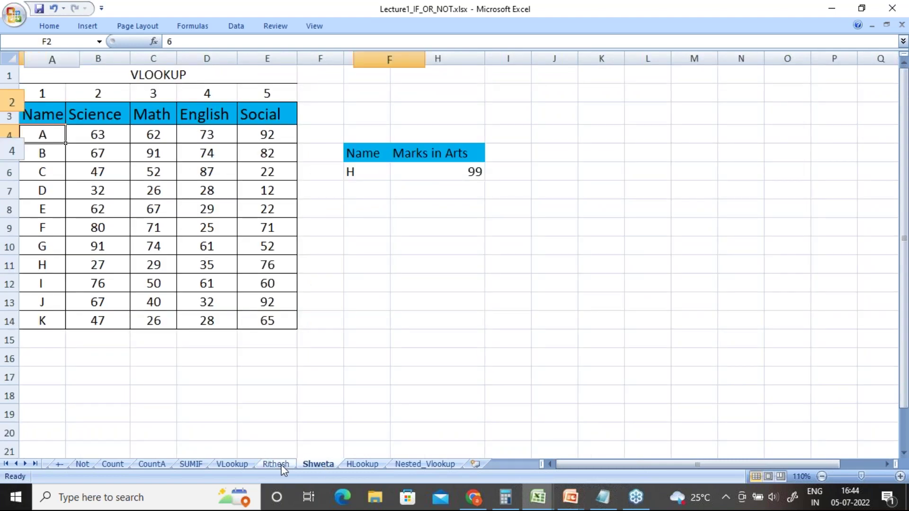
# Enlarge the six-column sheet to 150% and compare its ARTS column with the subjects on the five-column sheet.
pyautogui.click(900, 477)
pyautogui.click(900, 477)
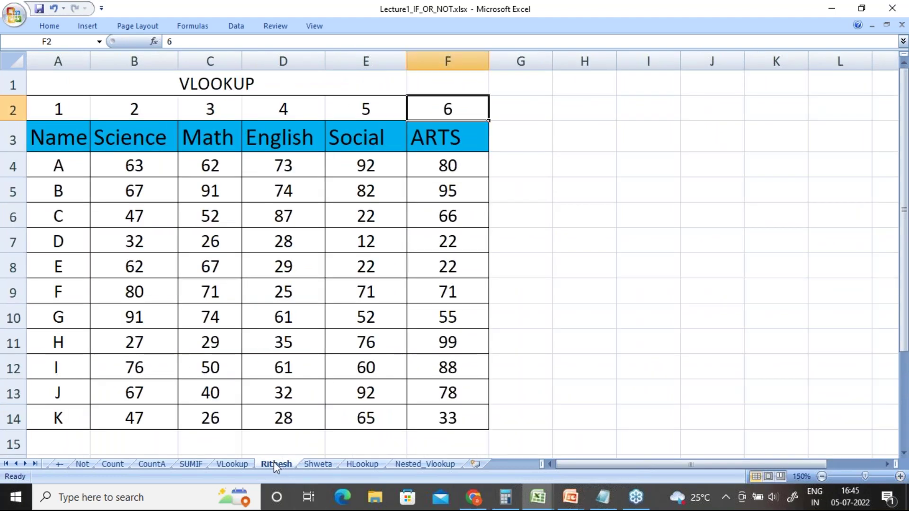
pyautogui.click(452, 141)
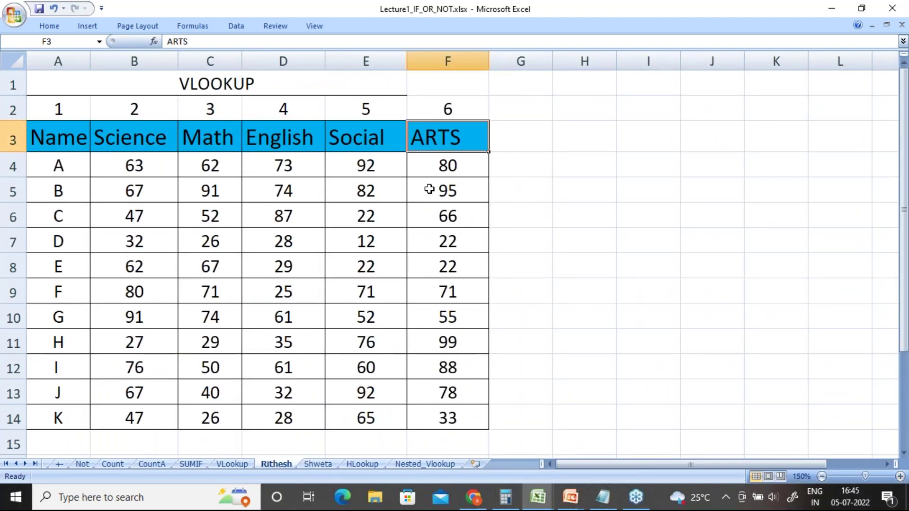
pyautogui.click(321, 462)
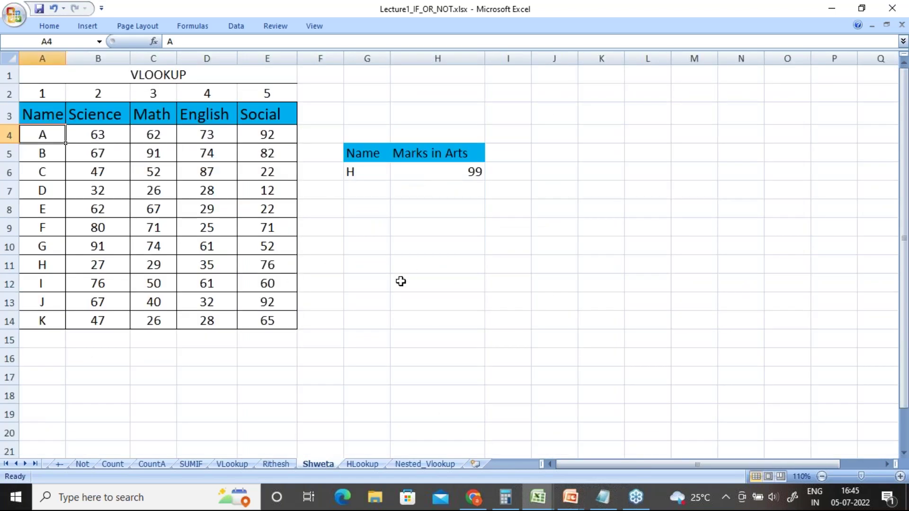
pyautogui.click(276, 466)
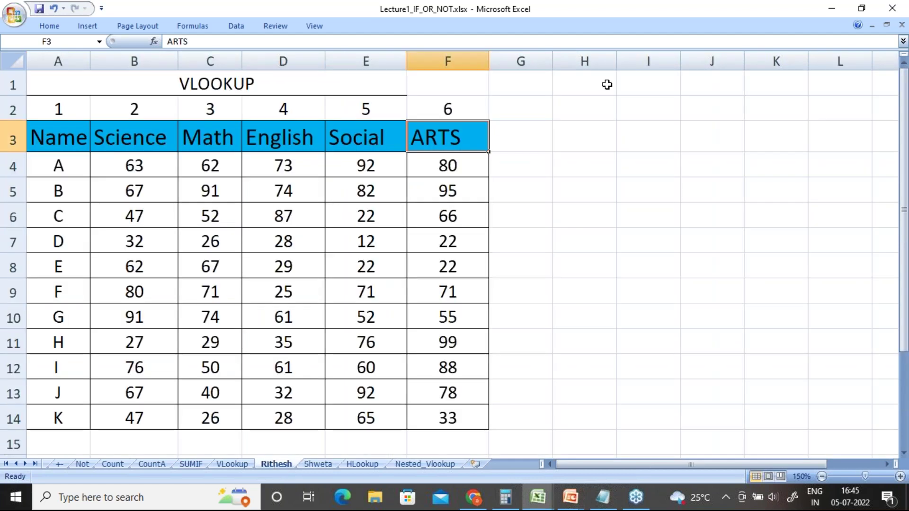
pyautogui.click(537, 504)
pyautogui.click(649, 432)
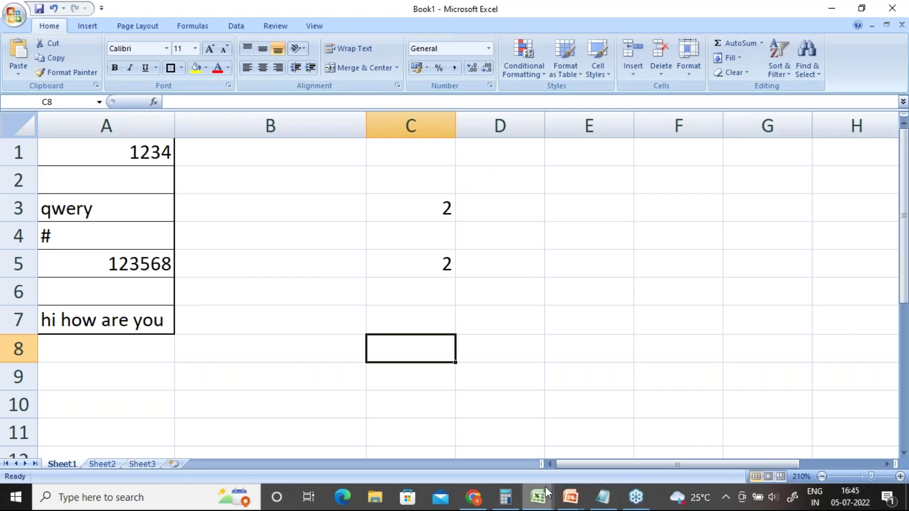
pyautogui.moveTo(546, 487)
pyautogui.click(419, 466)
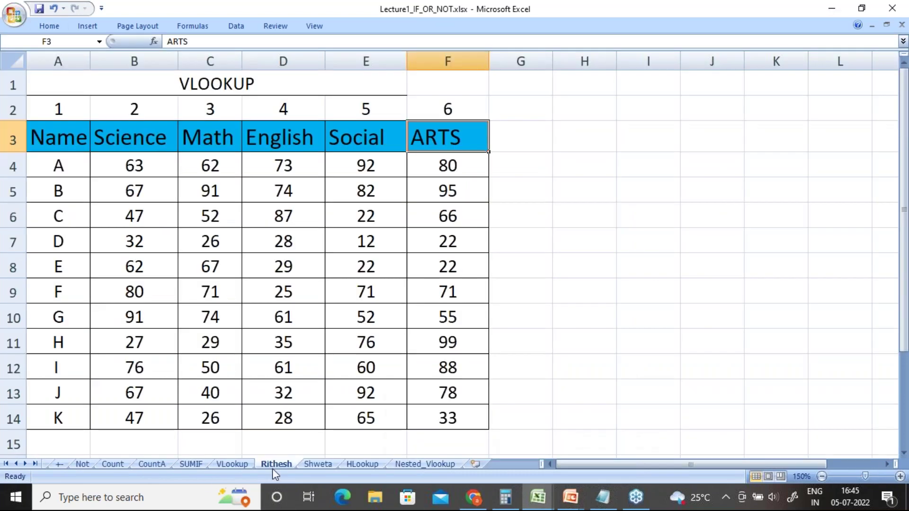
# Replace student H in cell A11 of the five-column table with the second person's first name.
pyautogui.click(317, 464)
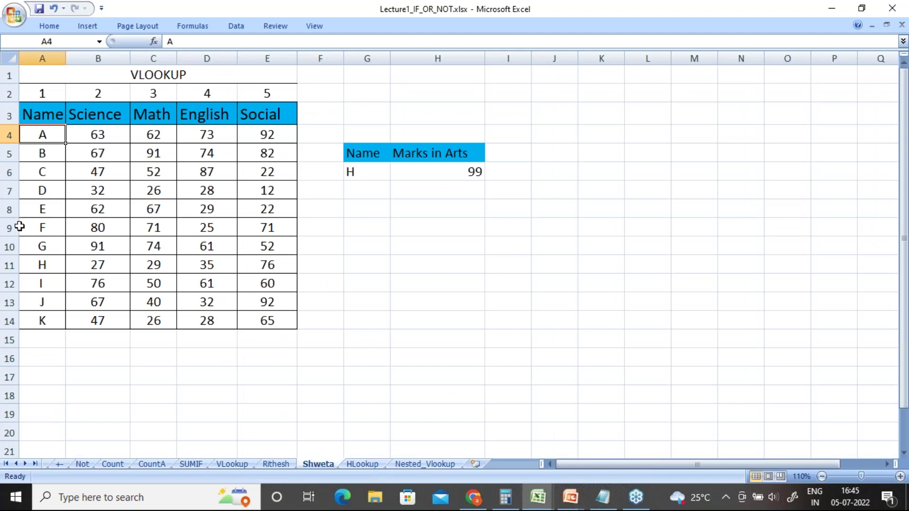
pyautogui.click(51, 258)
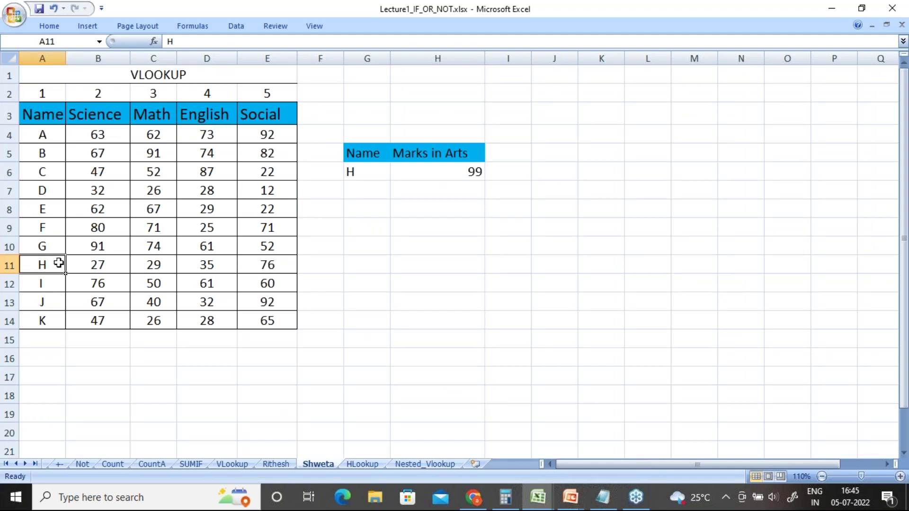
pyautogui.write('Sh')
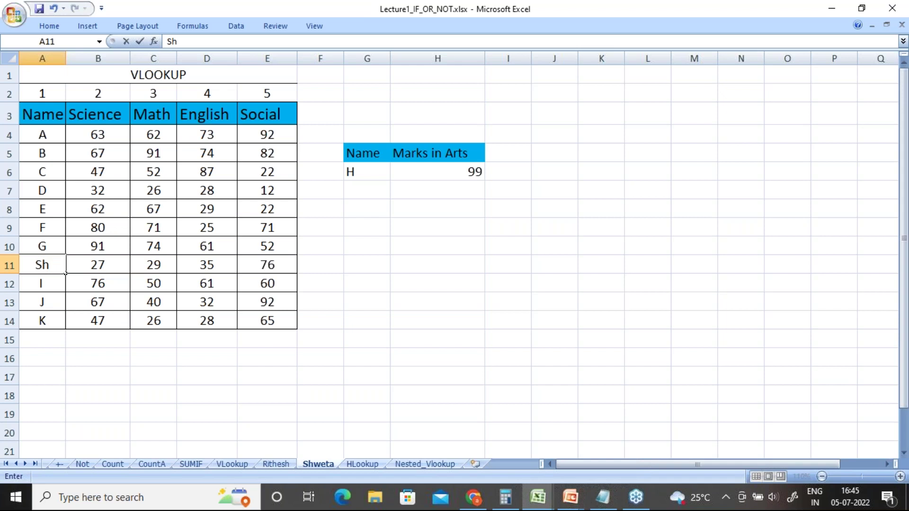
pyautogui.write('weta')
pyautogui.press('Return')
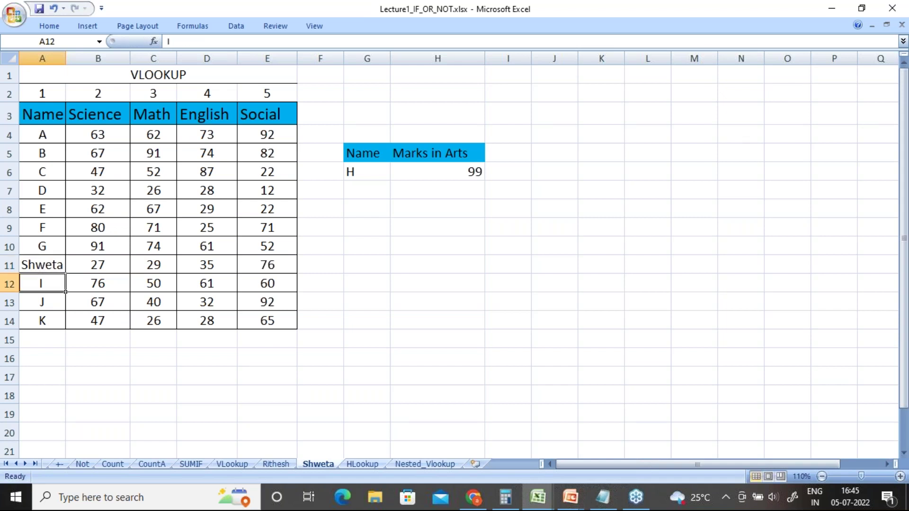
# Copy the student name from A11 of the five-column table into A11 of the six-column table.
pyautogui.press('Up')
pyautogui.hotkey('ctrl', 'c')
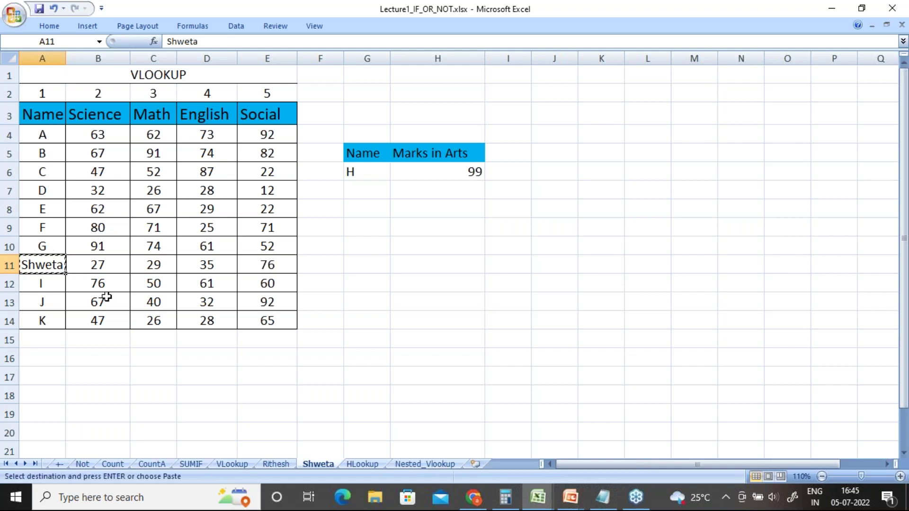
pyautogui.click(276, 461)
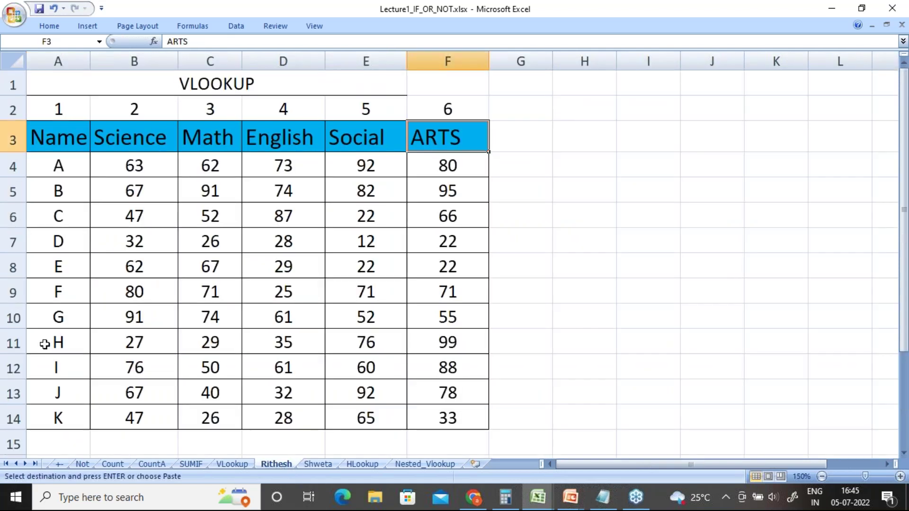
pyautogui.click(75, 340)
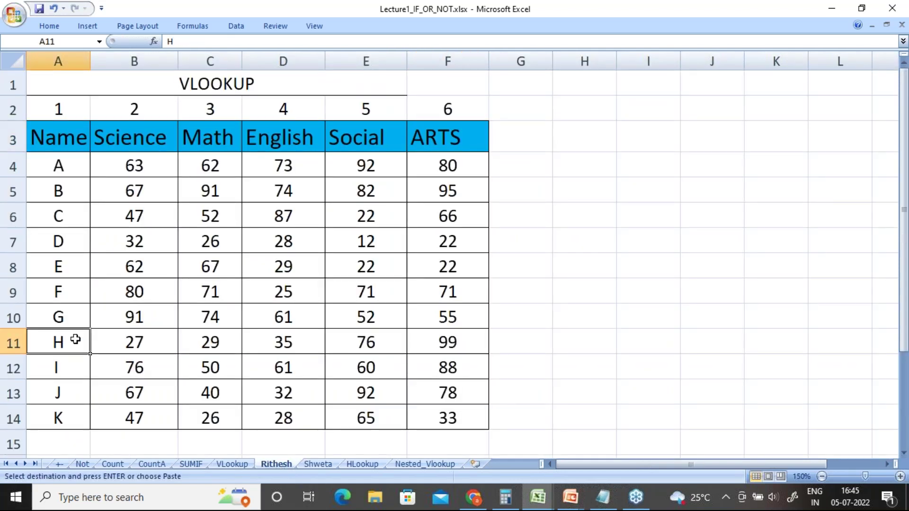
pyautogui.press('Return')
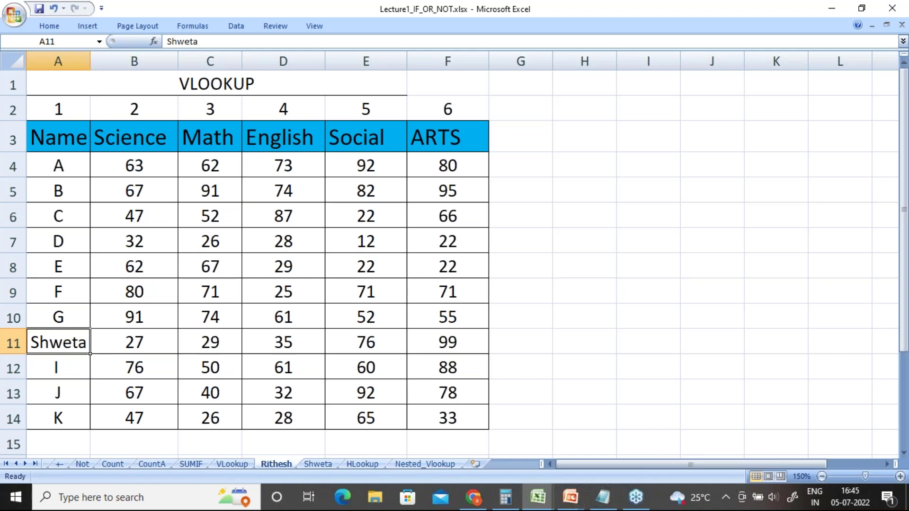
# Save the workbook, and inspect the ARTS mark in F11 of the six-column sheet and the lookup formula in H6 of the five-column sheet.
pyautogui.click(39, 9)
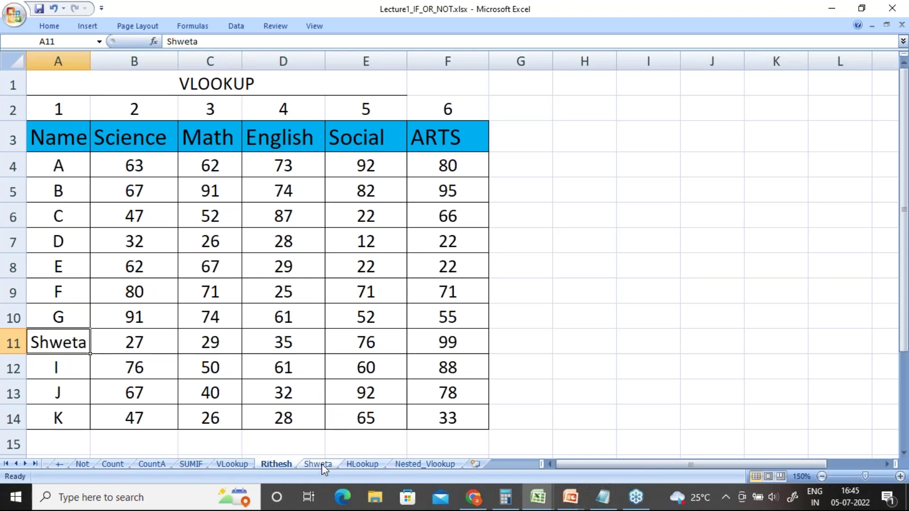
pyautogui.click(454, 339)
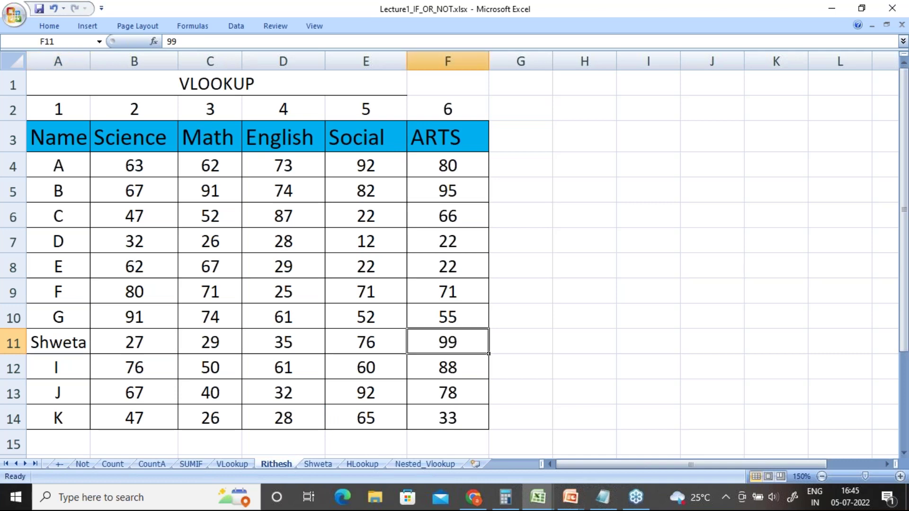
pyautogui.click(320, 464)
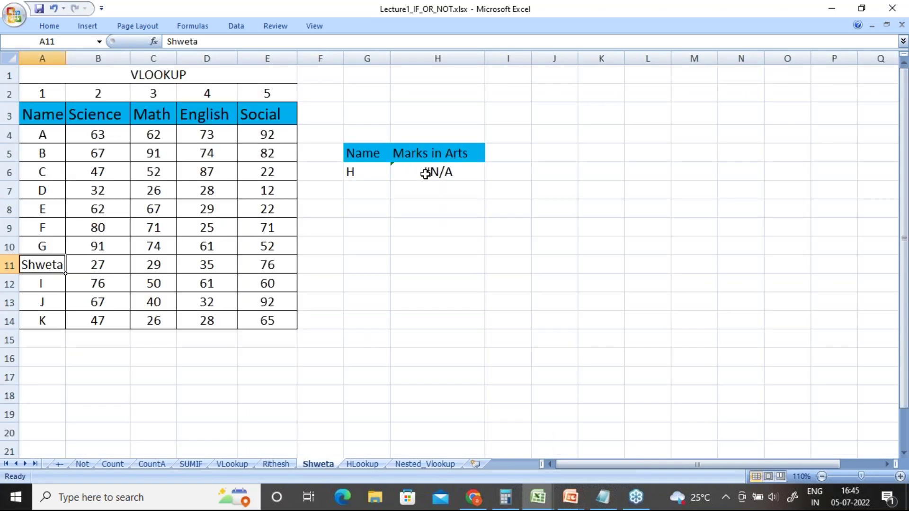
pyautogui.click(426, 174)
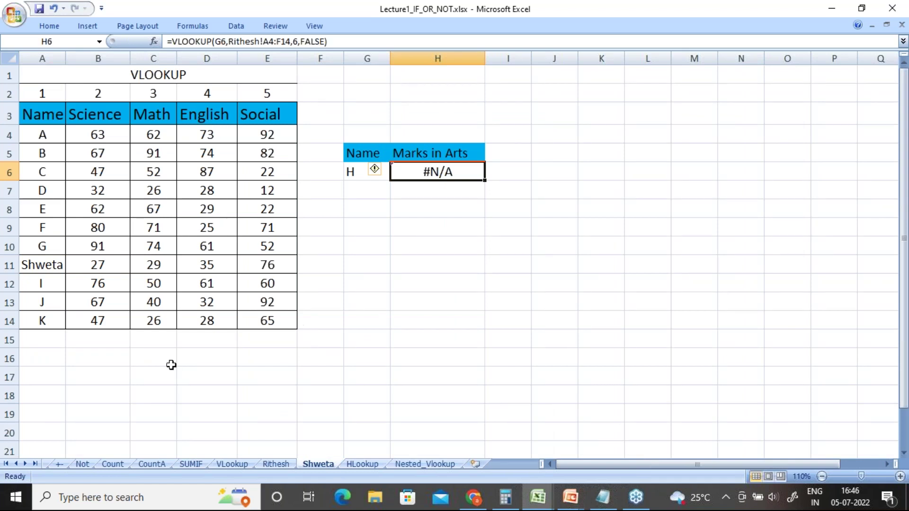
# Compare the six-column sheet's ARTS data with the subjects and Marks in Arts lookup on the five-column sheet.
pyautogui.click(275, 464)
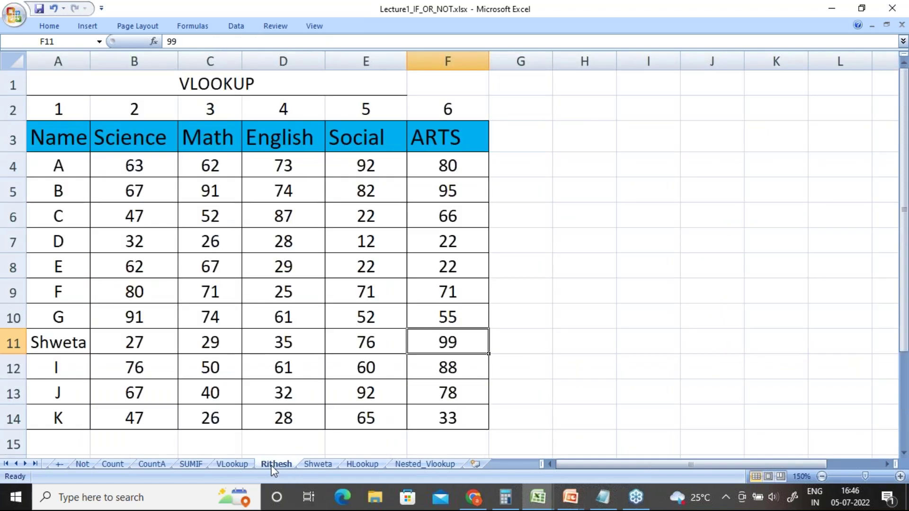
pyautogui.click(322, 465)
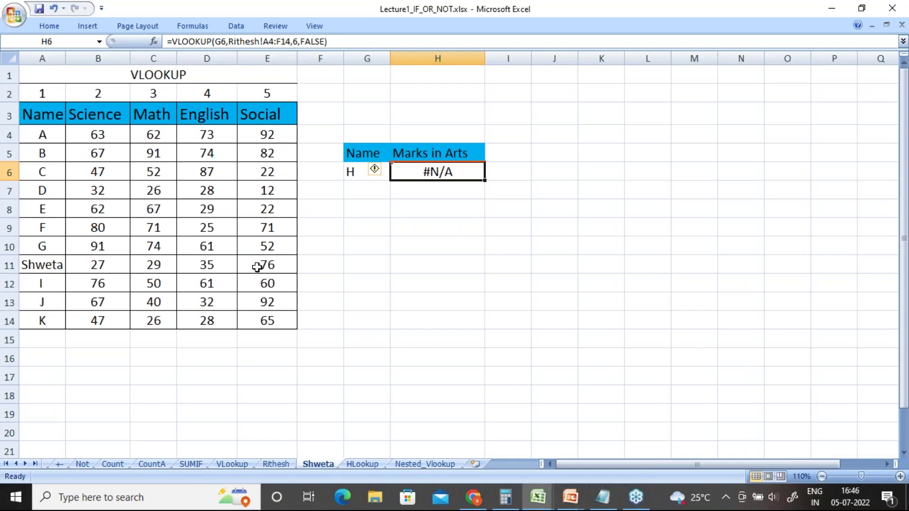
pyautogui.click(280, 465)
pyautogui.click(327, 465)
# Enter the first name of the student in A11 into cell G9 of the five-column sheet.
pyautogui.click(369, 229)
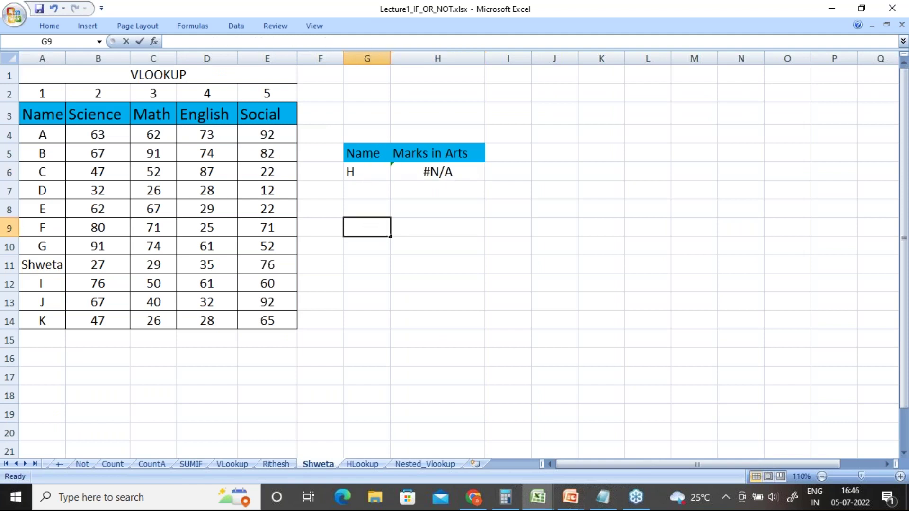
pyautogui.write('Sh')
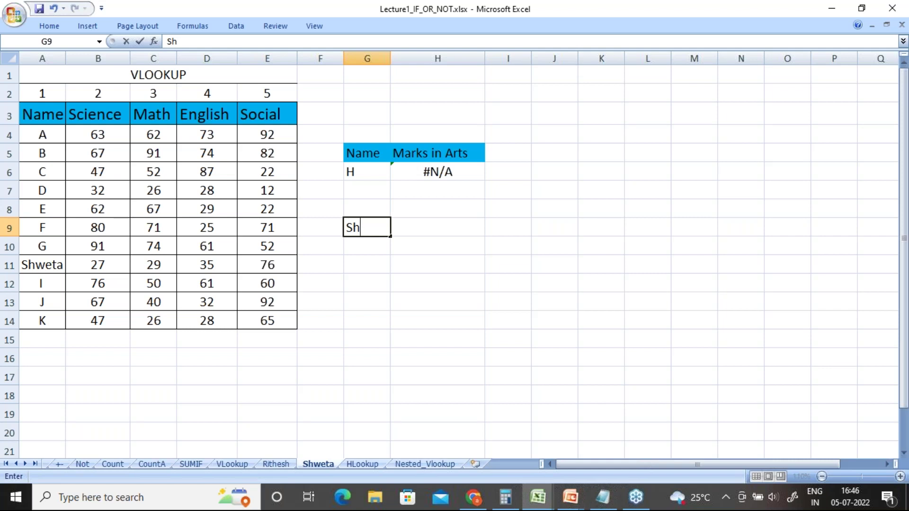
pyautogui.write('weta')
pyautogui.press('Return')
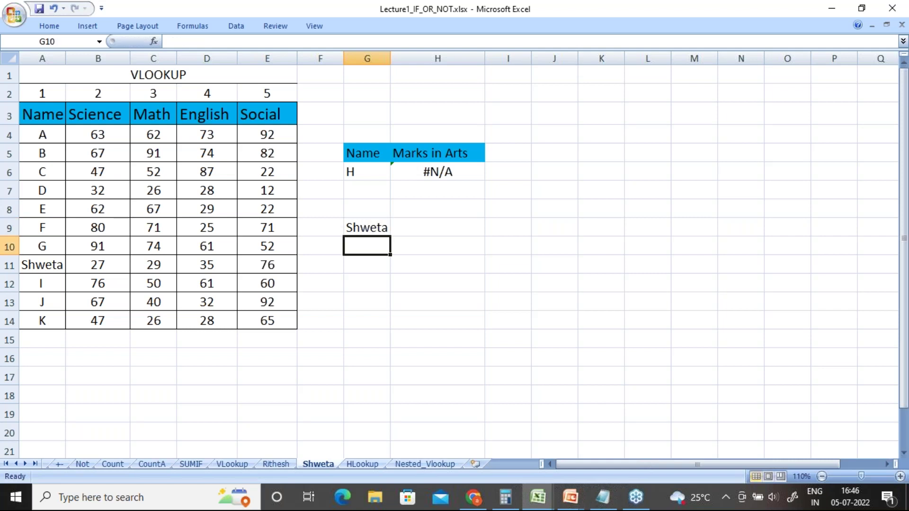
pyautogui.doubleClick(422, 228)
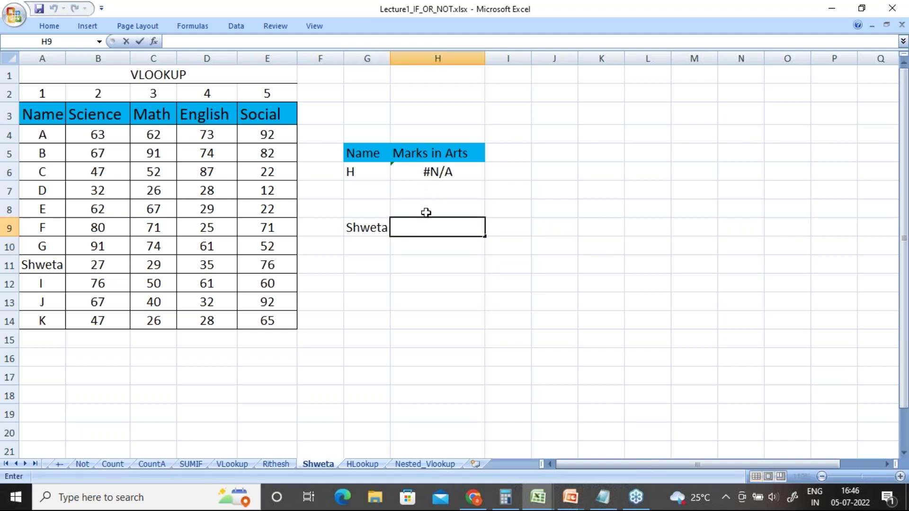
pyautogui.write('=v')
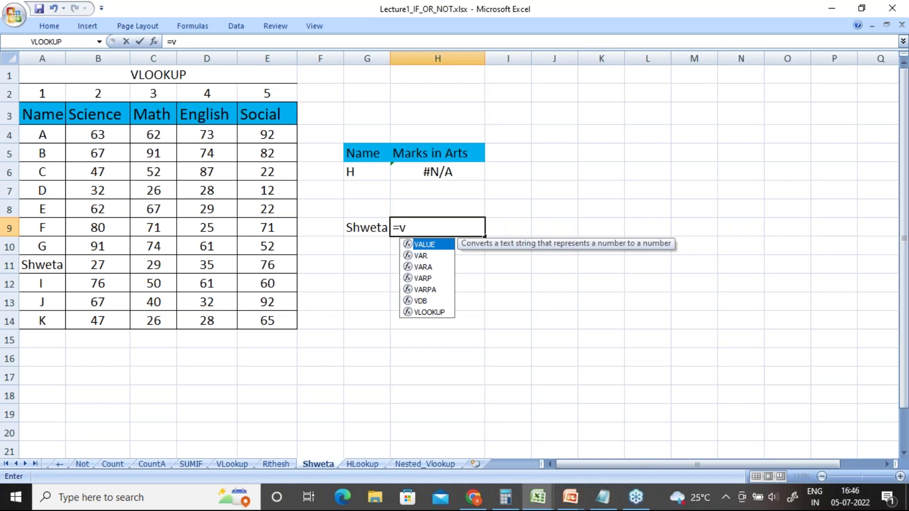
pyautogui.write('loo')
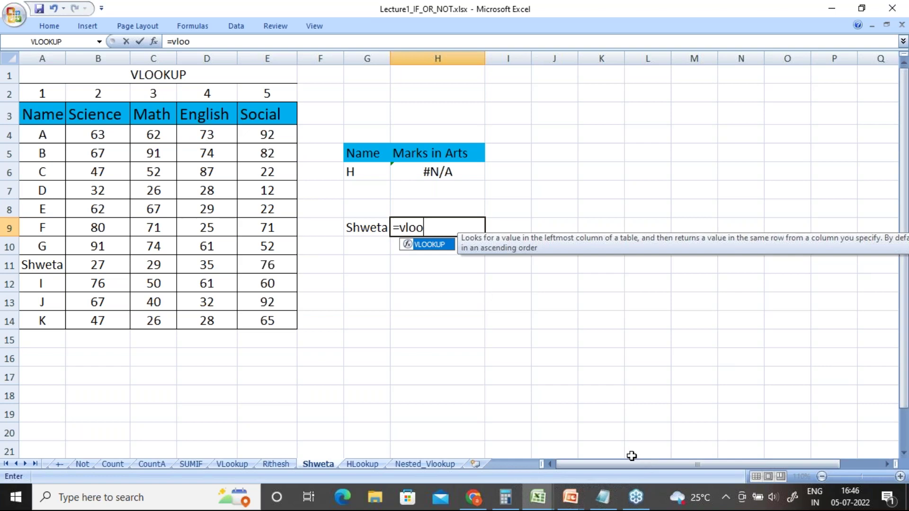
pyautogui.moveTo(626, 469); pyautogui.dragTo(759, 463)
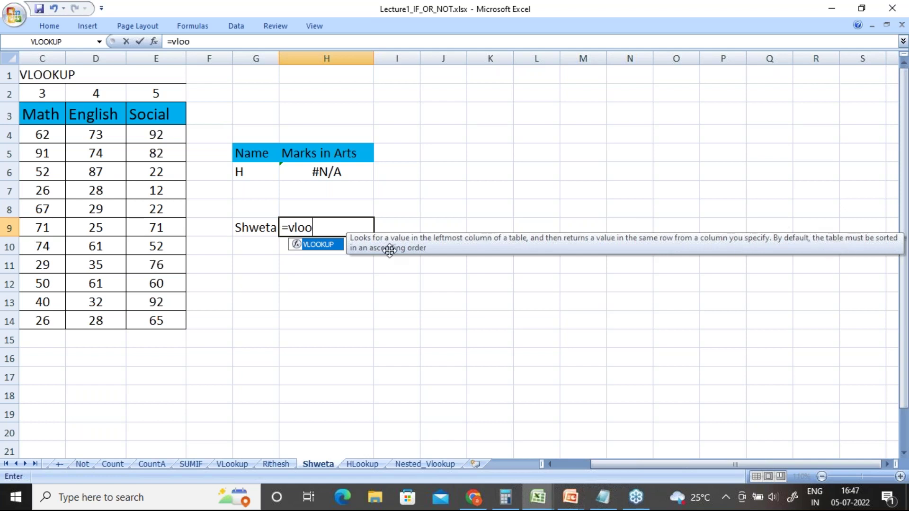
pyautogui.click(334, 229)
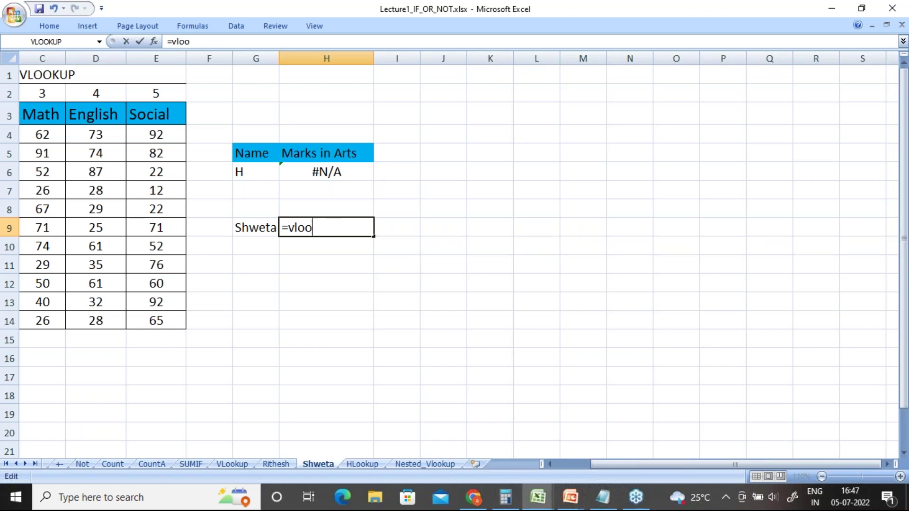
pyautogui.write('k')
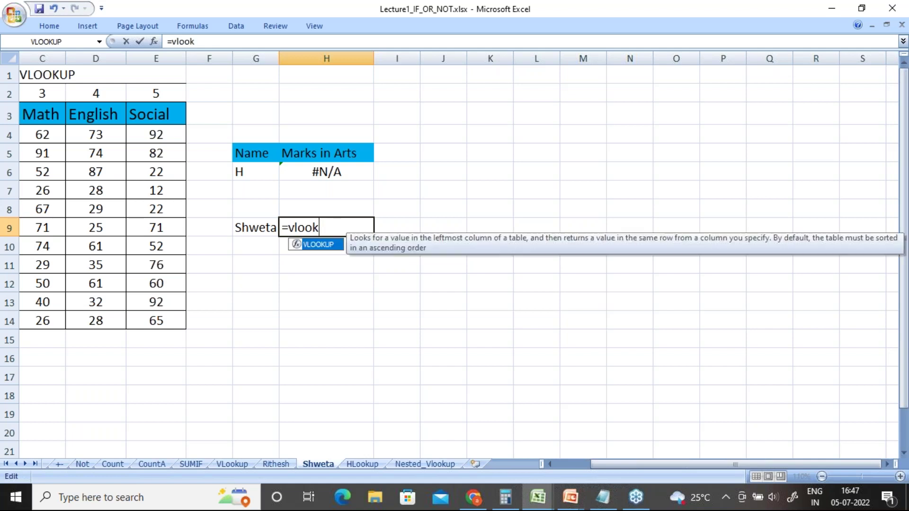
pyautogui.doubleClick(320, 245)
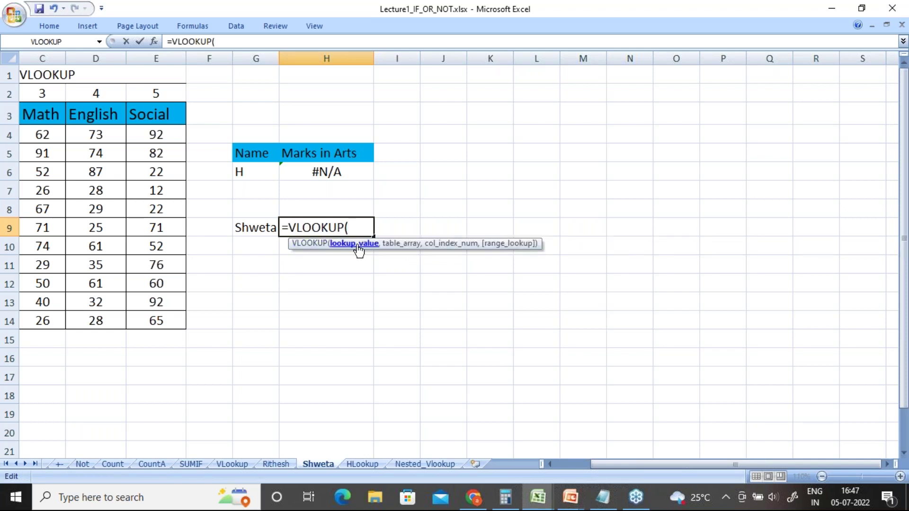
pyautogui.click(256, 228)
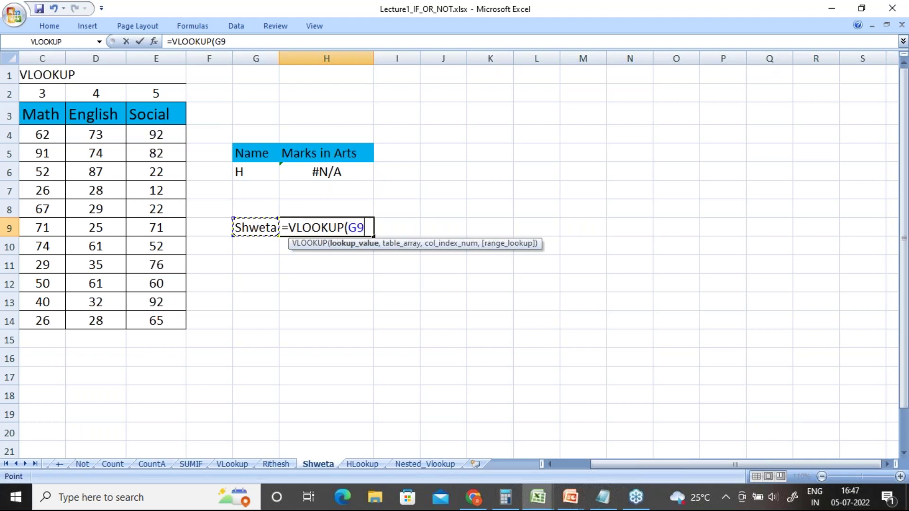
pyautogui.write(',')
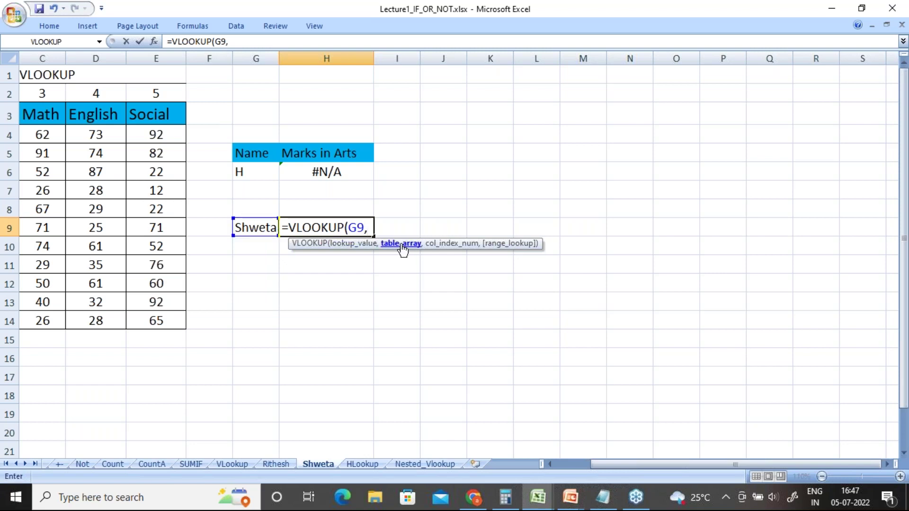
pyautogui.press('BackSpace')
pyautogui.press('BackSpace')
pyautogui.press('BackSpace')
pyautogui.press('BackSpace')
pyautogui.press('BackSpace')
pyautogui.press('BackSpace')
pyautogui.press('BackSpace')
pyautogui.press('BackSpace')
pyautogui.press('BackSpace')
pyautogui.press('BackSpace')
pyautogui.press('BackSpace')
pyautogui.press('BackSpace')
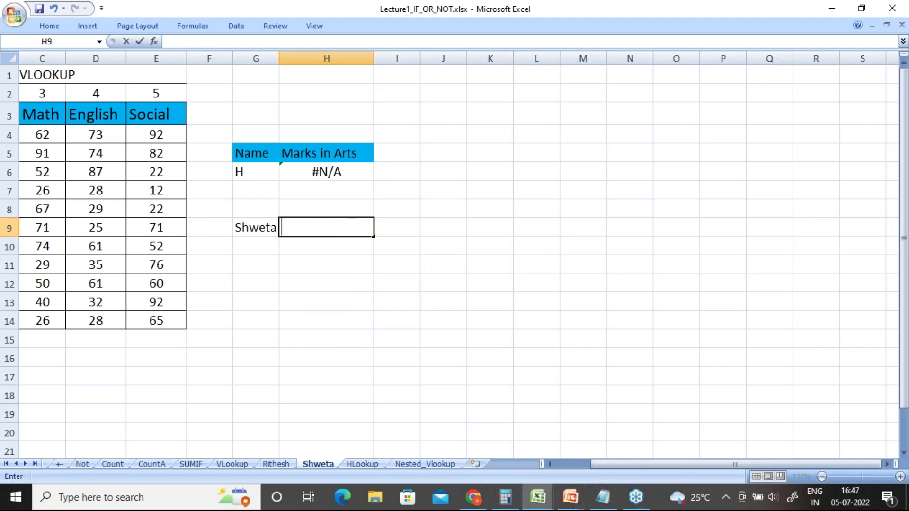
# Copy the VLOOKUP formula from H6 of the five-column sheet into the Notepad notes, leaving a blank line below the countblank entry.
pyautogui.click(362, 175)
pyautogui.doubleClick(360, 176)
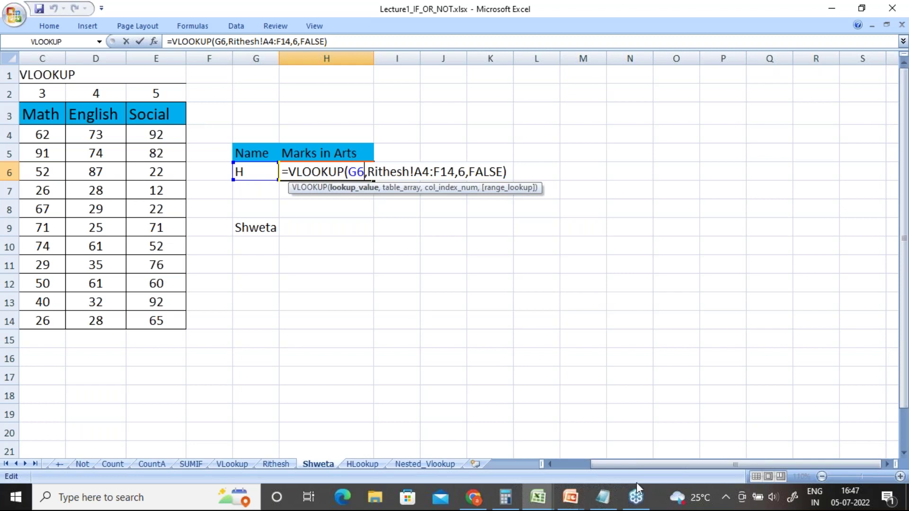
pyautogui.moveTo(610, 461); pyautogui.dragTo(575, 461)
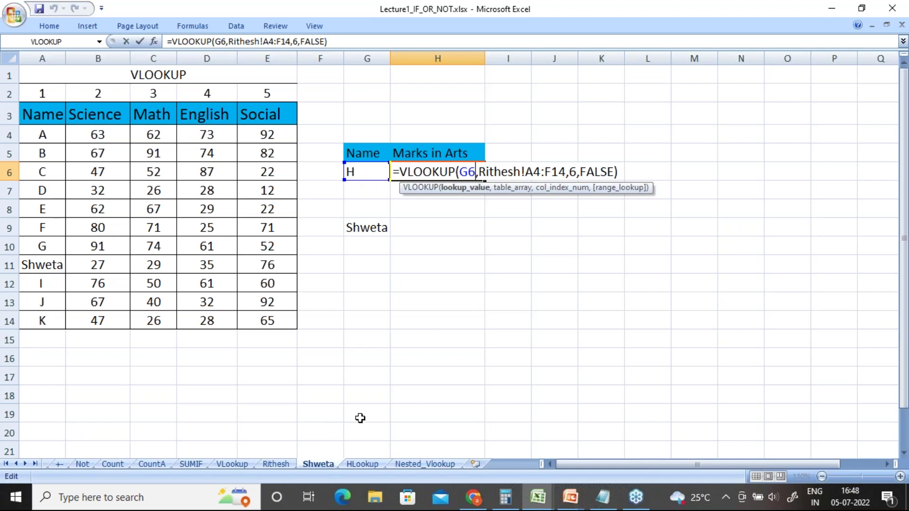
pyautogui.click(611, 172)
pyautogui.moveTo(620, 172); pyautogui.dragTo(393, 171)
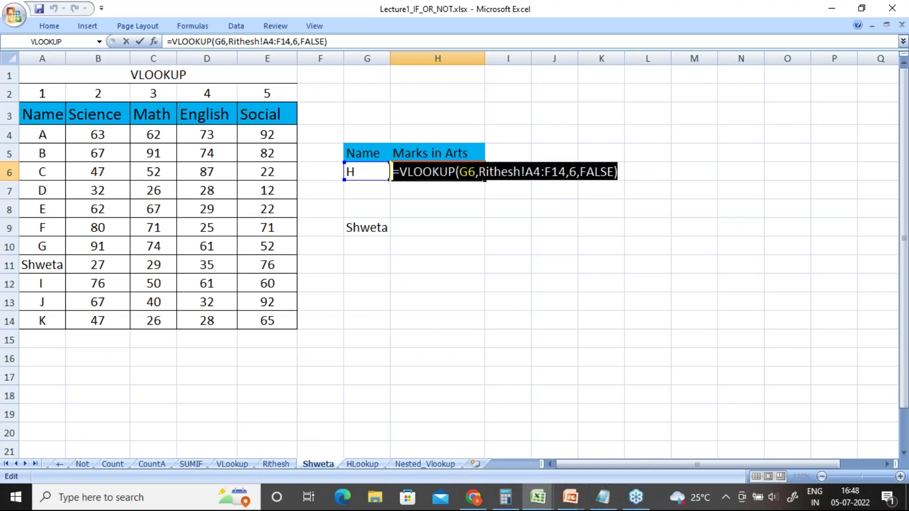
pyautogui.click(604, 497)
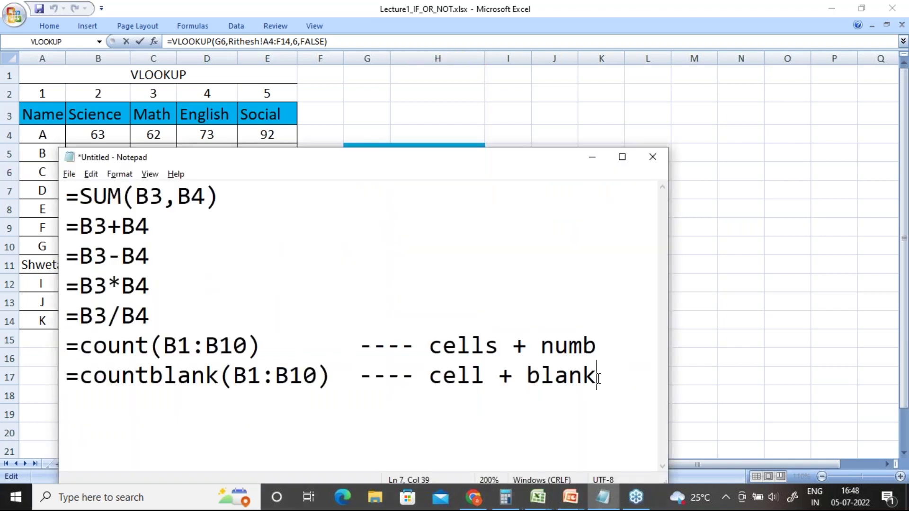
pyautogui.press('Return')
pyautogui.press('Return')
pyautogui.hotkey('ctrl', 'v')
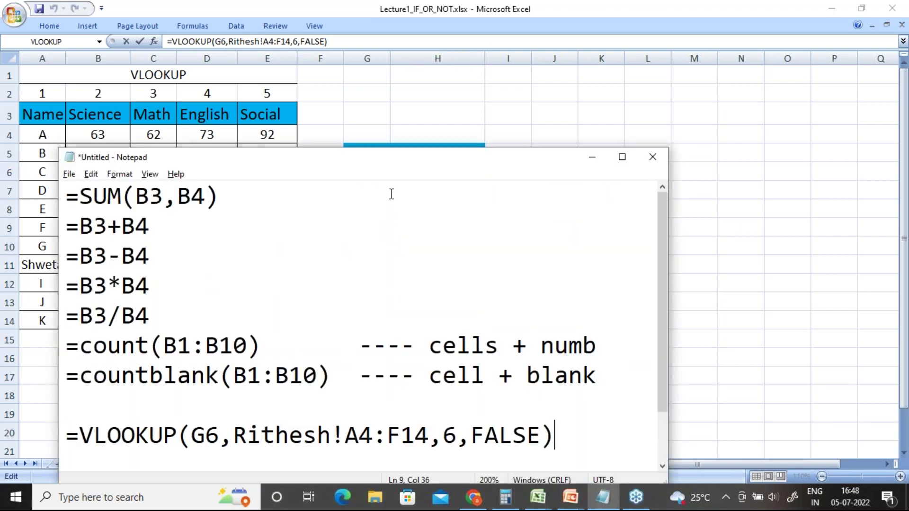
pyautogui.moveTo(311, 158); pyautogui.dragTo(314, 99)
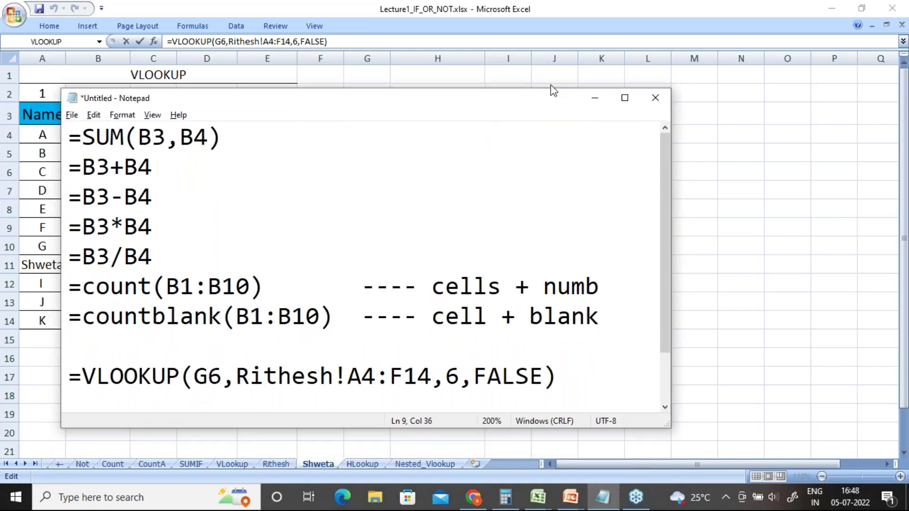
pyautogui.click(596, 101)
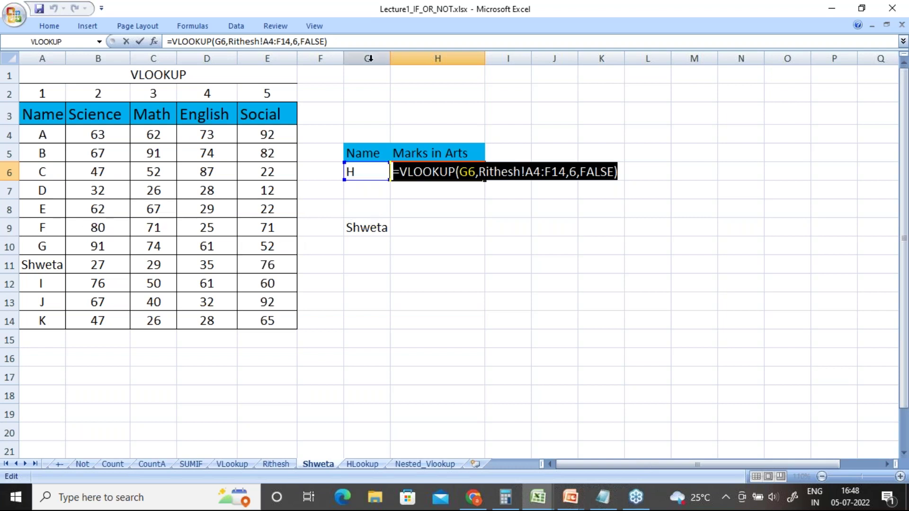
# Change the lookup cell to G9 in the Notepad VLOOKUP formula and highlight its table range A4:F14.
pyautogui.click(602, 501)
pyautogui.click(221, 378)
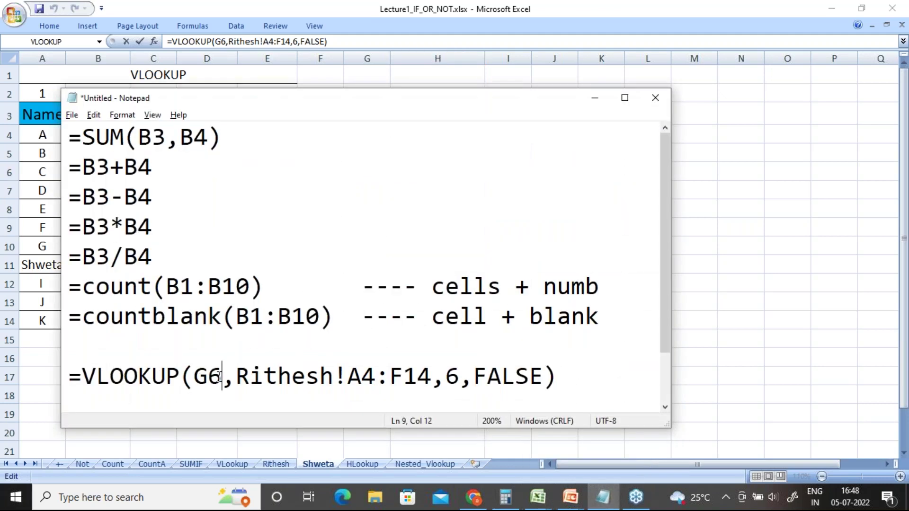
pyautogui.press('BackSpace')
pyautogui.write('9')
pyautogui.moveTo(349, 377); pyautogui.dragTo(433, 381)
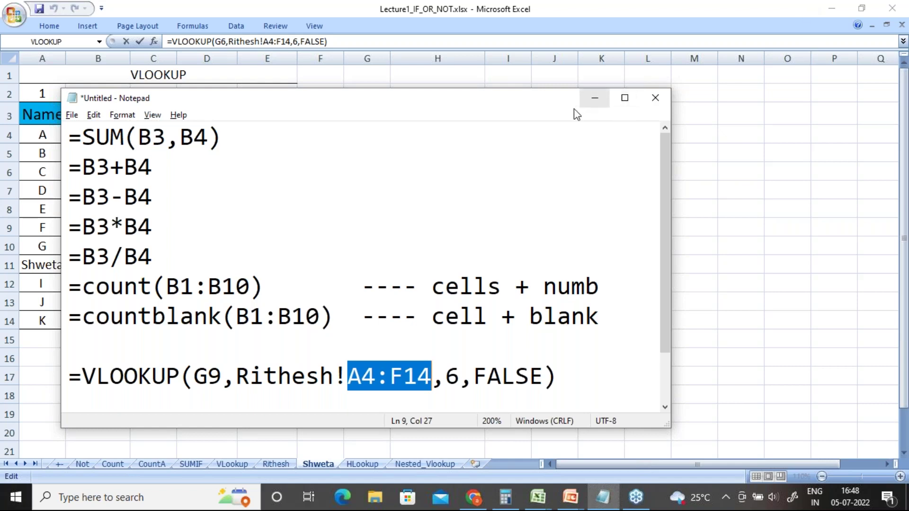
pyautogui.hotkey('alt', 'Tab')
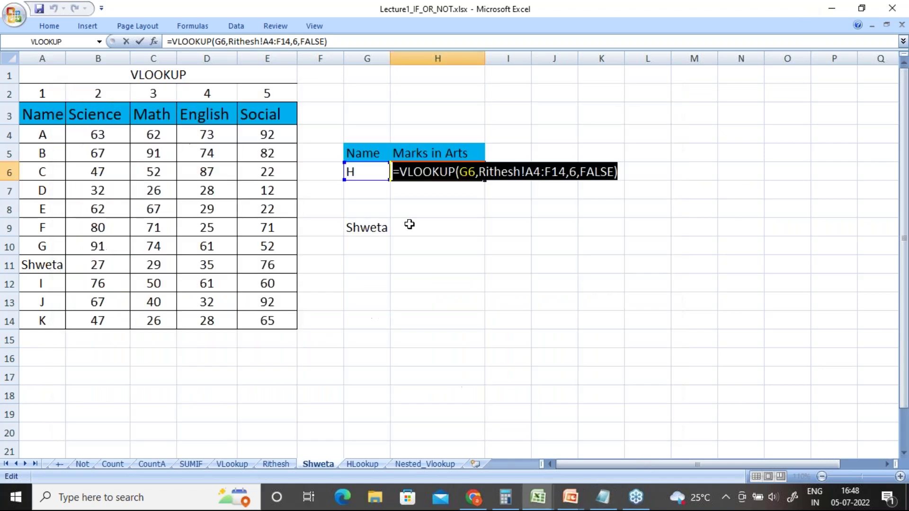
# Start a VLOOKUP formula in H9 of the five-column sheet with G9 as the lookup value.
pyautogui.click(409, 224)
pyautogui.hotkey('ctrl', 'z')
pyautogui.press('Return')
pyautogui.press('Down')
pyautogui.press('Down')
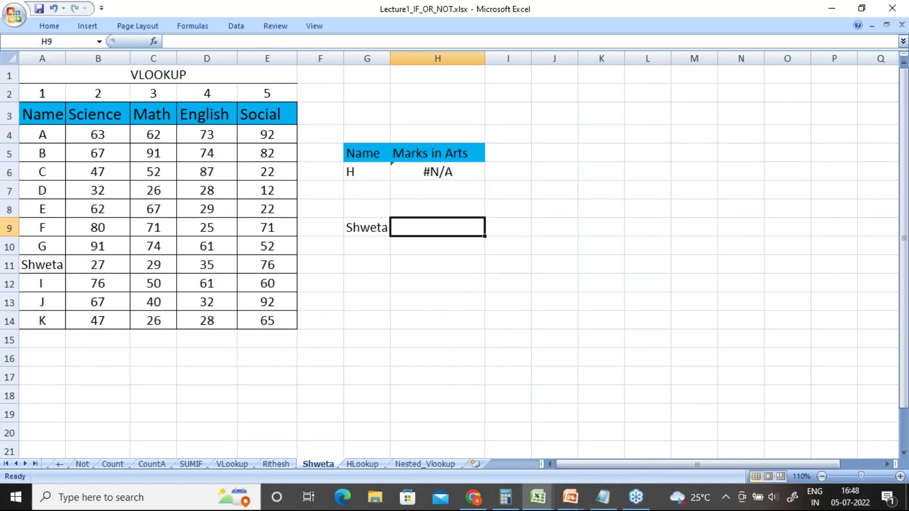
pyautogui.write('=vlo')
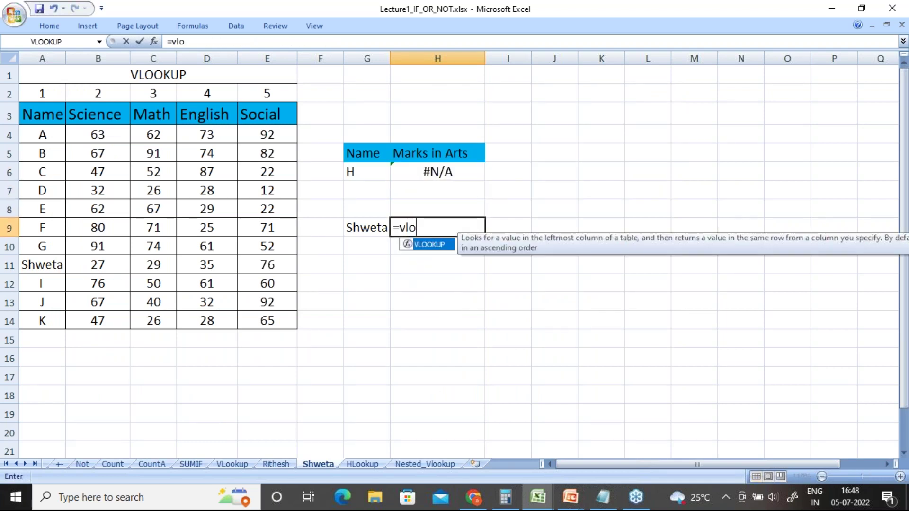
pyautogui.doubleClick(431, 244)
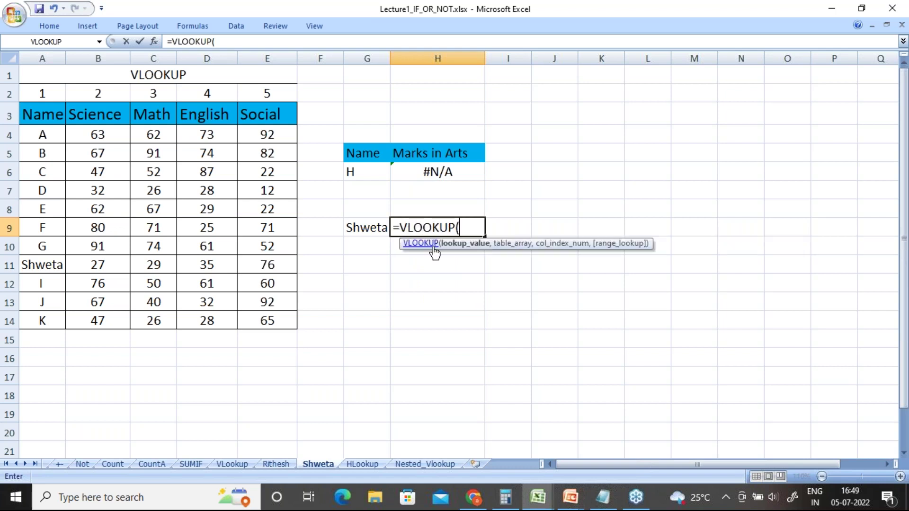
pyautogui.click(373, 231)
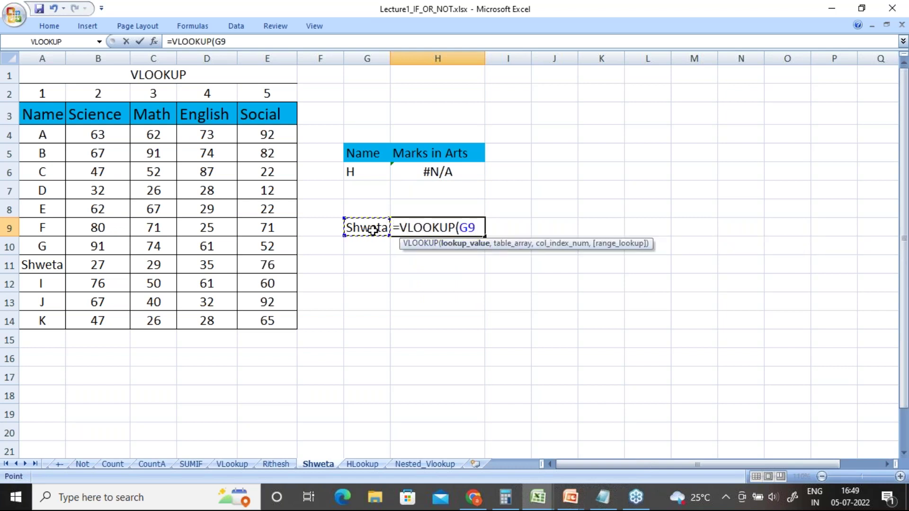
pyautogui.write(',')
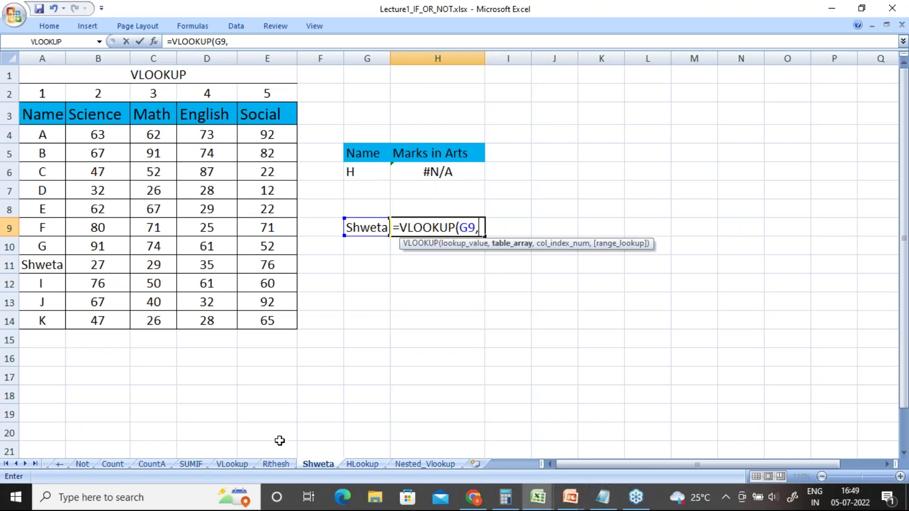
# Use range A4:F14 of the six-column sheet as the table array of the H9 VLOOKUP formula.
pyautogui.click(276, 464)
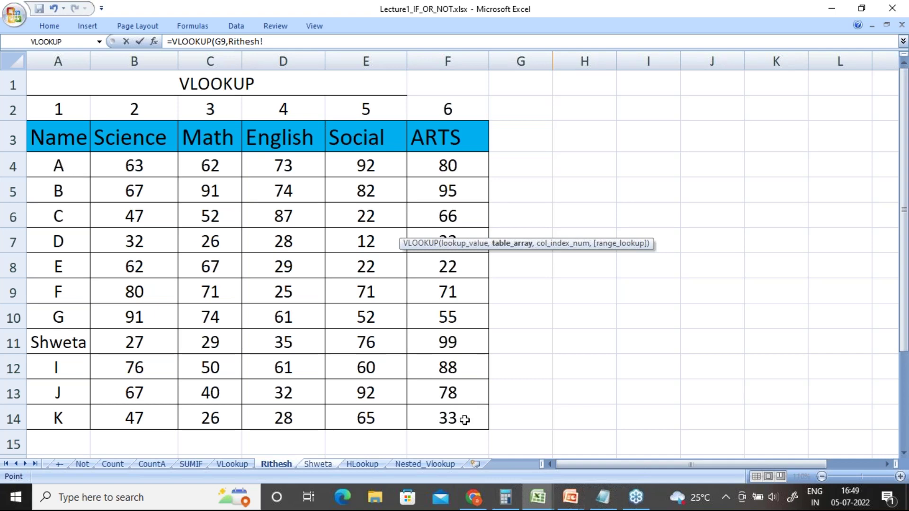
pyautogui.click(603, 497)
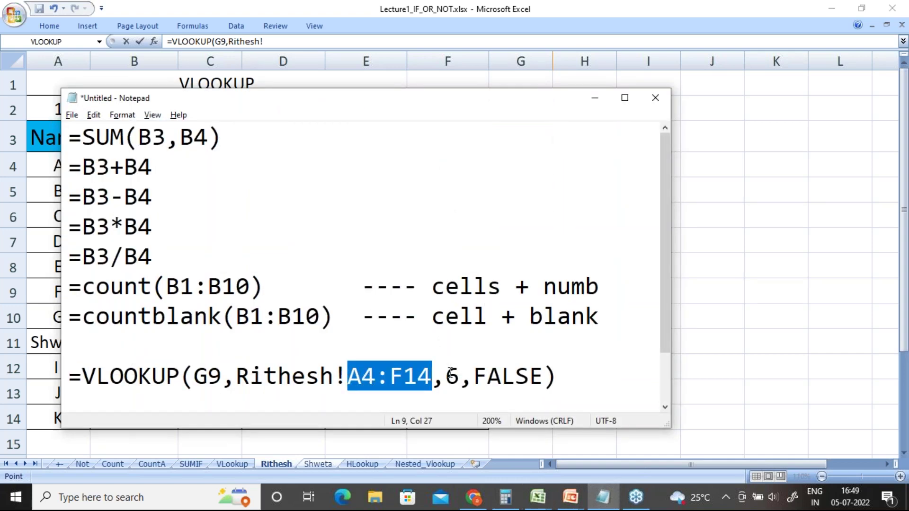
pyautogui.click(599, 103)
pyautogui.moveTo(71, 166); pyautogui.dragTo(447, 423)
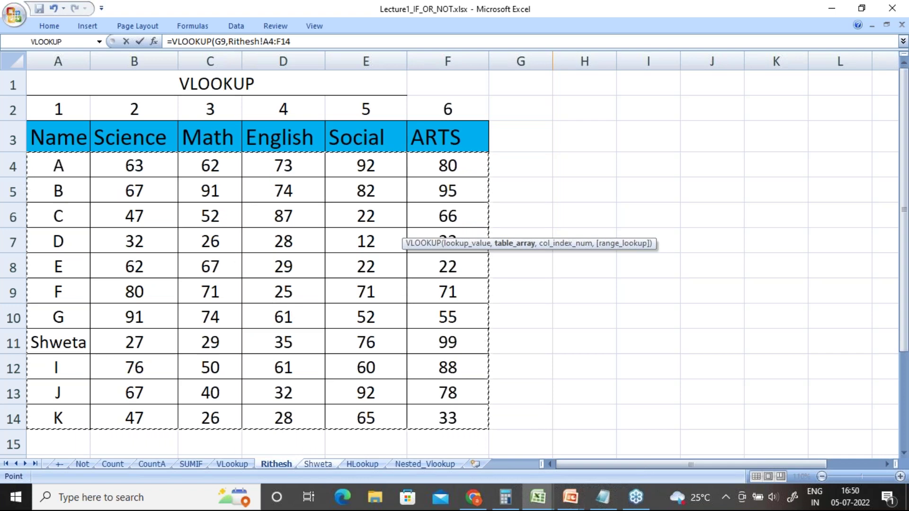
pyautogui.click(321, 464)
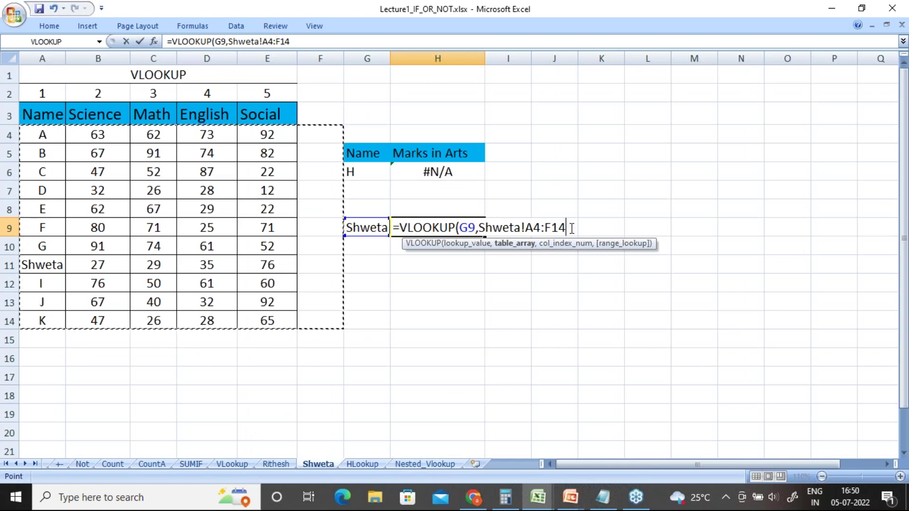
pyautogui.click(275, 464)
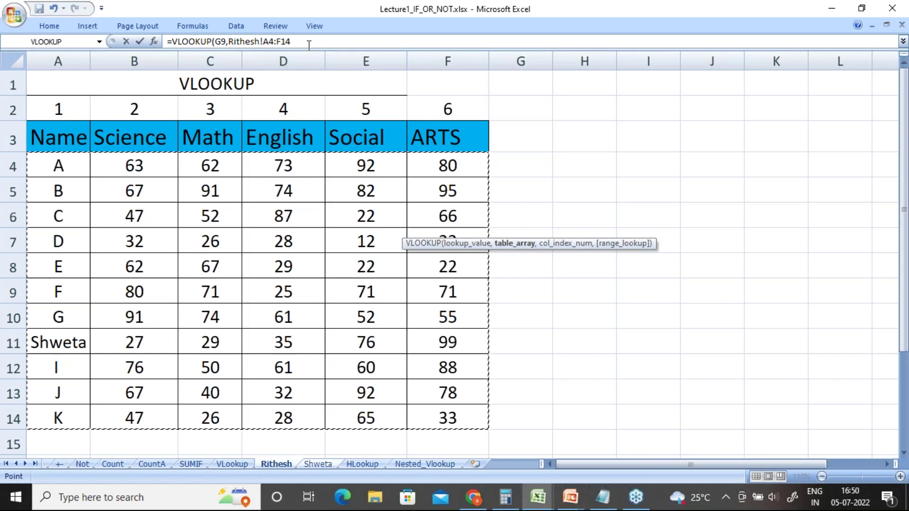
pyautogui.click(897, 44)
pyautogui.write(',')
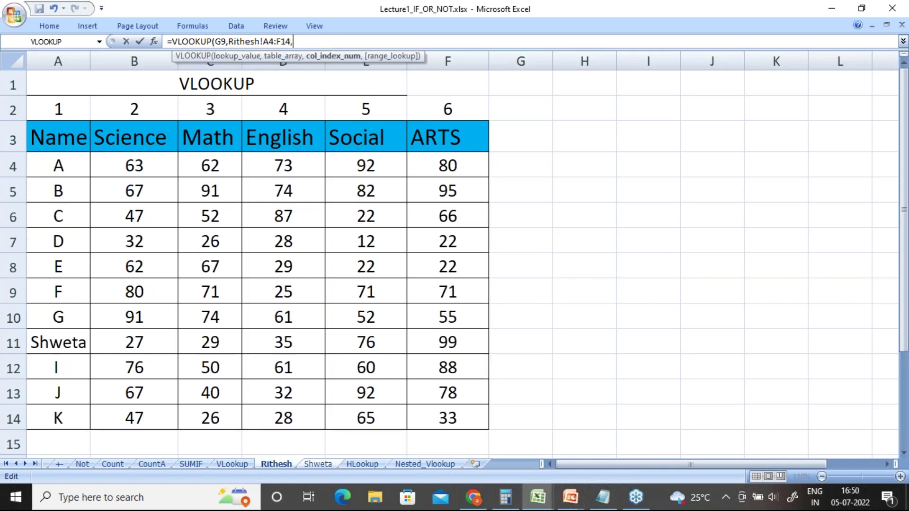
pyautogui.click(600, 503)
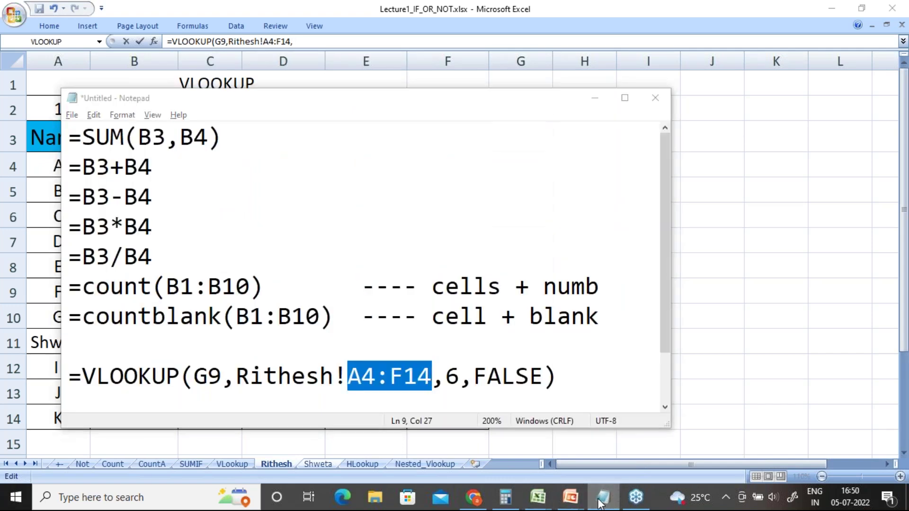
pyautogui.click(600, 502)
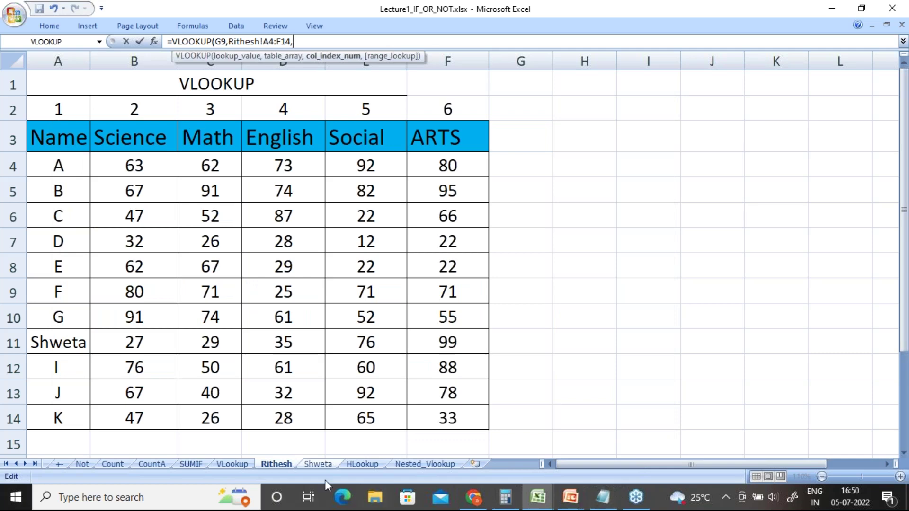
pyautogui.click(317, 464)
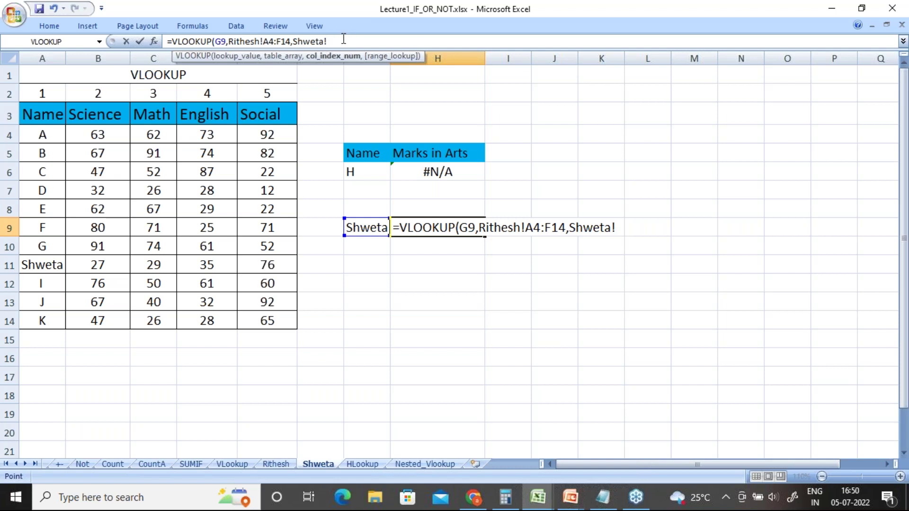
pyautogui.press('BackSpace')
pyautogui.press('BackSpace')
pyautogui.press('BackSpace')
pyautogui.press('BackSpace')
pyautogui.press('BackSpace')
pyautogui.press('BackSpace')
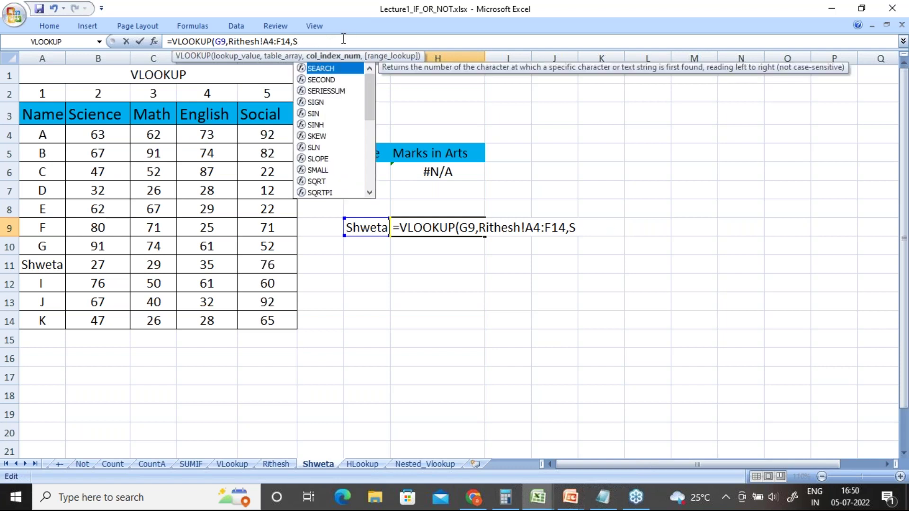
pyautogui.press('BackSpace')
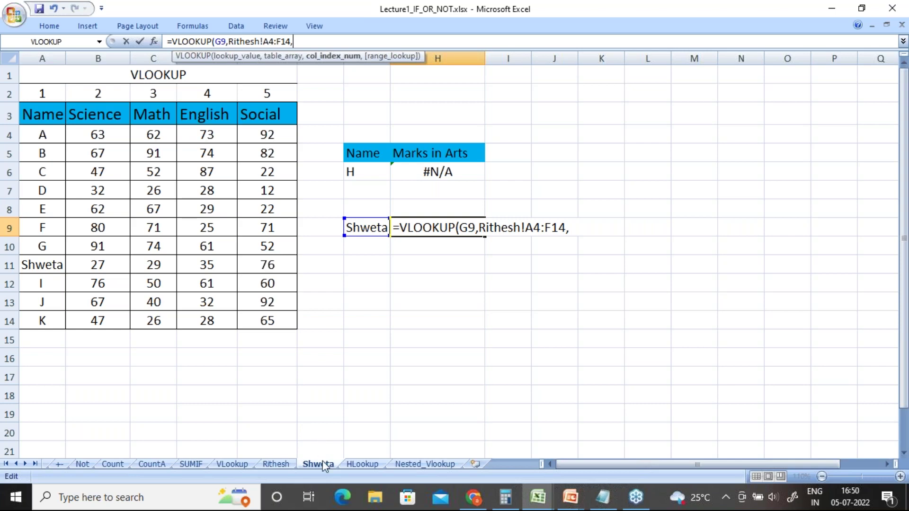
pyautogui.click(284, 463)
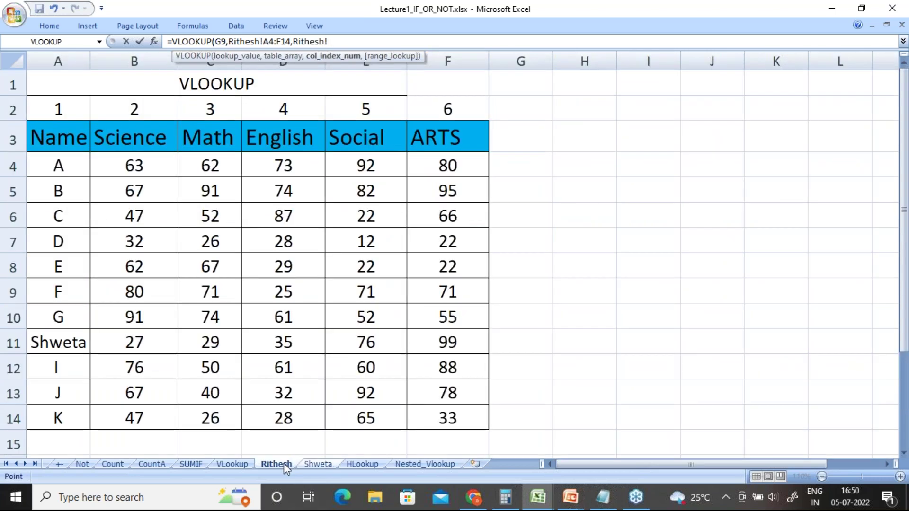
pyautogui.press('BackSpace')
pyautogui.press('BackSpace')
pyautogui.press('BackSpace')
pyautogui.press('BackSpace')
pyautogui.press('BackSpace')
pyautogui.press('BackSpace')
pyautogui.press('BackSpace')
pyautogui.press('BackSpace')
# Complete the VLOOKUP formula with column index 6 and TRUE for an approximate match.
pyautogui.write('6,')
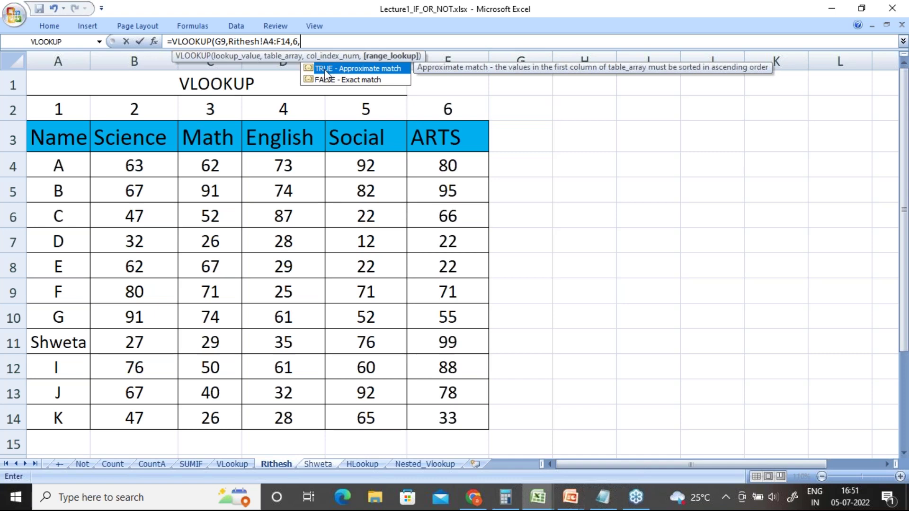
pyautogui.click(319, 43)
pyautogui.write('t')
pyautogui.press('BackSpace')
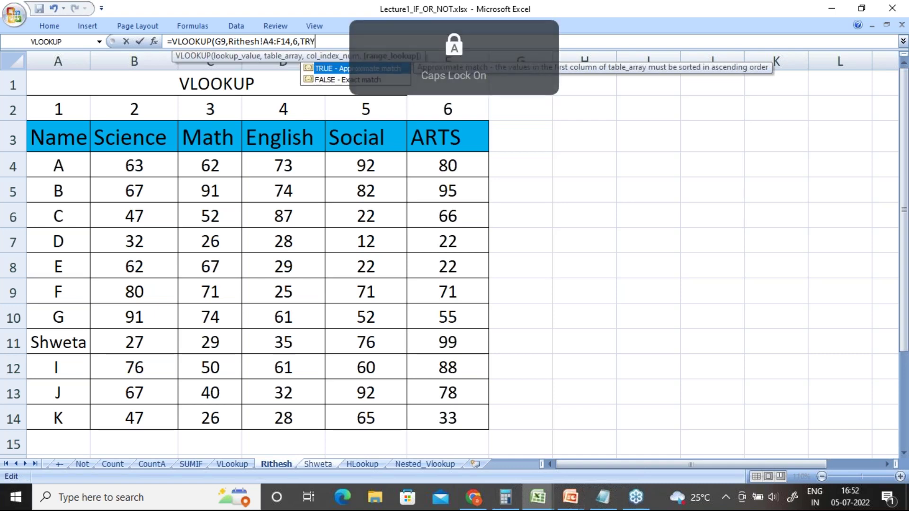
pyautogui.write('UE')
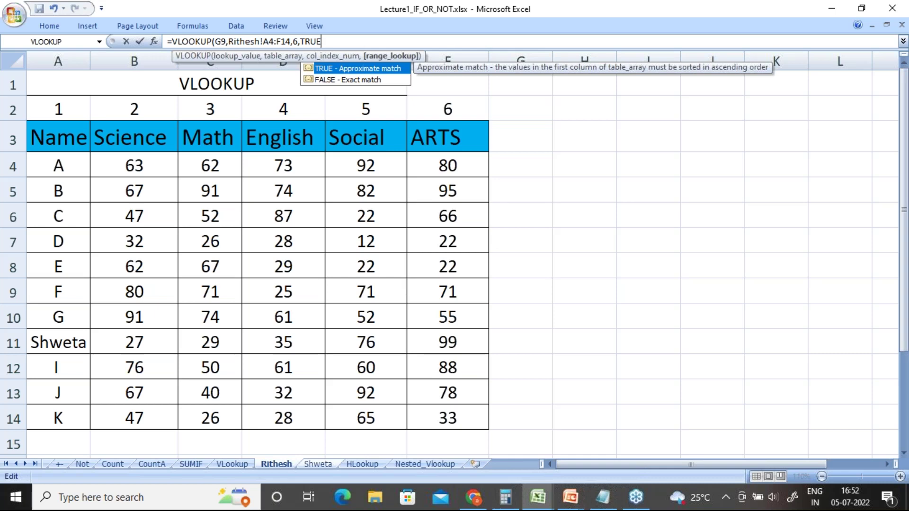
pyautogui.write(')')
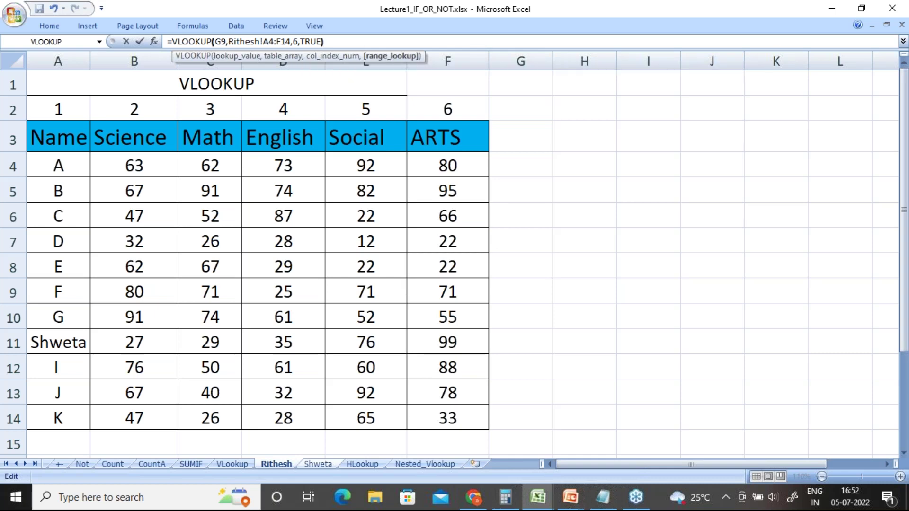
pyautogui.press('Return')
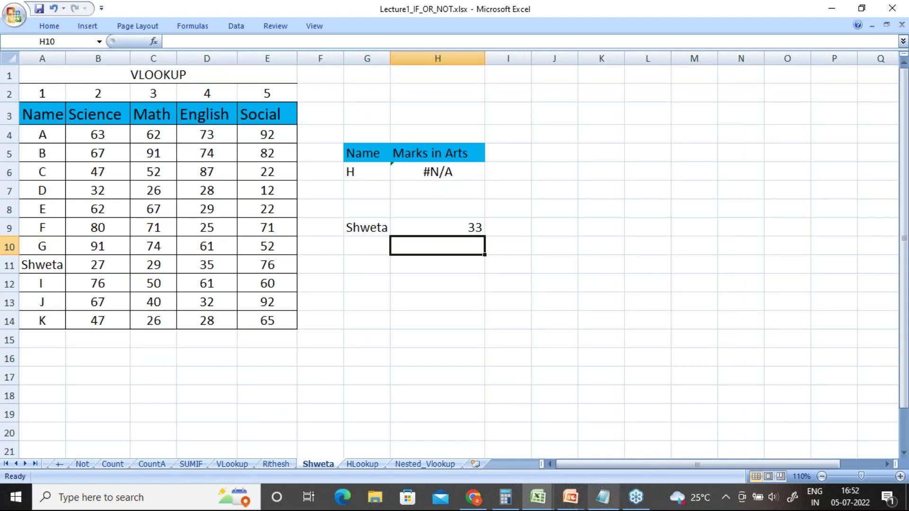
# Change the range lookup argument of the H9 VLOOKUP formula to FALSE for an exact match.
pyautogui.click(602, 497)
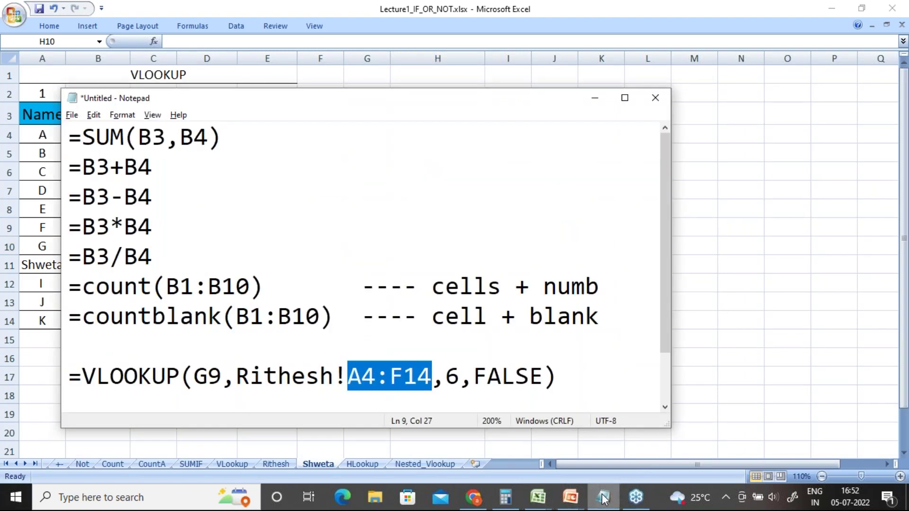
pyautogui.click(602, 497)
pyautogui.click(471, 227)
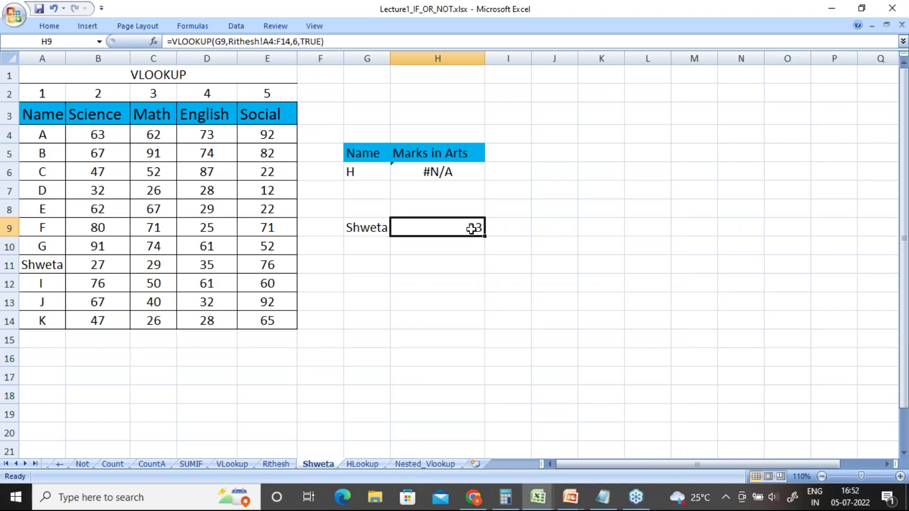
pyautogui.doubleClick(477, 229)
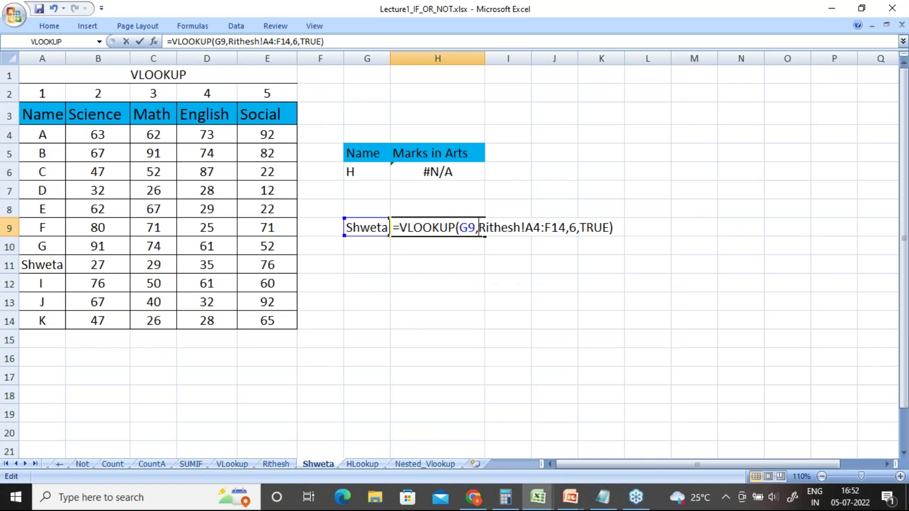
pyautogui.press('Right')
pyautogui.press('Right')
pyautogui.press('Right')
pyautogui.press('Right')
pyautogui.press('Right')
pyautogui.press('Right')
pyautogui.press('Right')
pyautogui.press('Right')
pyautogui.press('Right')
pyautogui.press('Right')
pyautogui.press('Right')
pyautogui.press('Right')
pyautogui.press('Right')
pyautogui.press('Right')
pyautogui.press('Right')
pyautogui.press('Right')
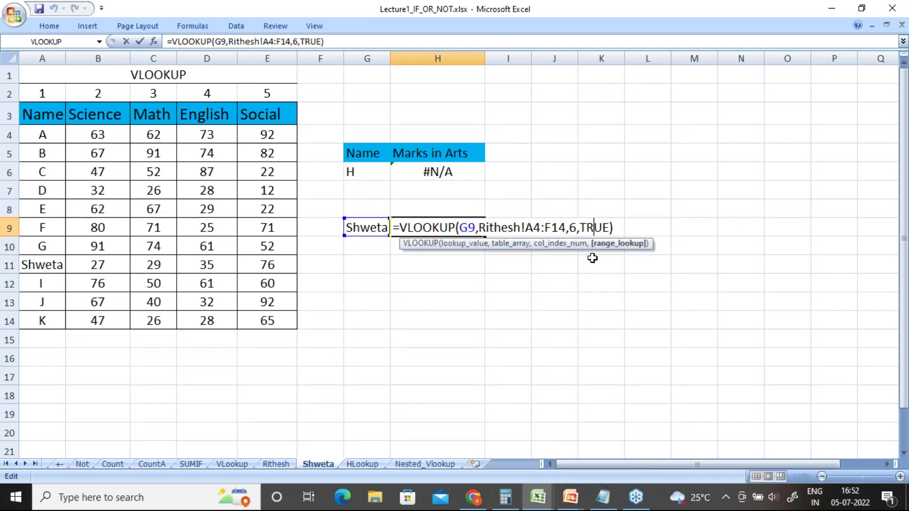
pyautogui.press('BackSpace')
pyautogui.press('BackSpace')
pyautogui.press('BackSpace')
pyautogui.press('BackSpace')
pyautogui.write('F')
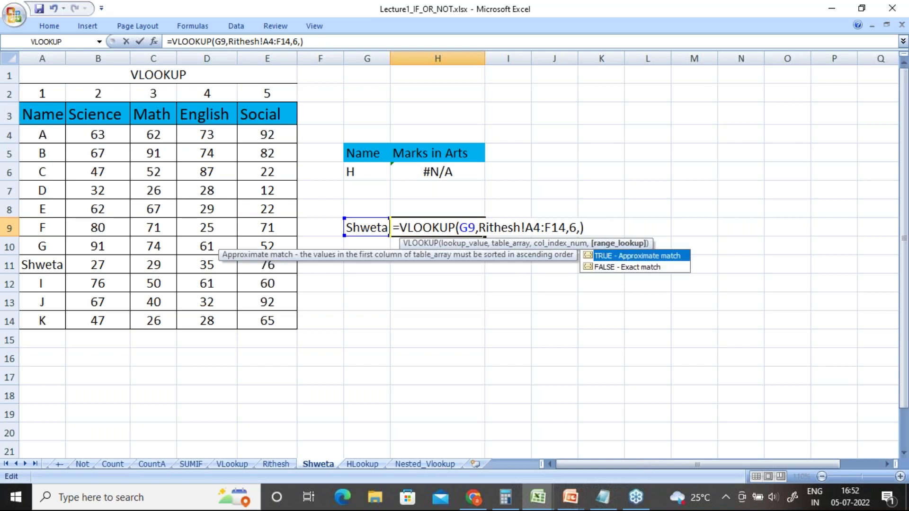
pyautogui.write('ALSE')
pyautogui.press('Return')
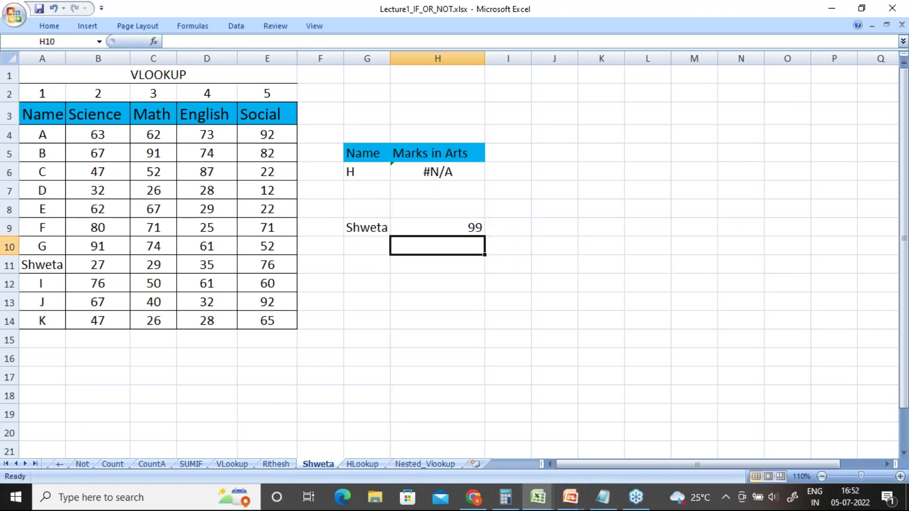
# Copy the H9 VLOOKUP formula onto a new line below the existing one in the Notepad notes and highlight its G9 argument.
pyautogui.click(438, 229)
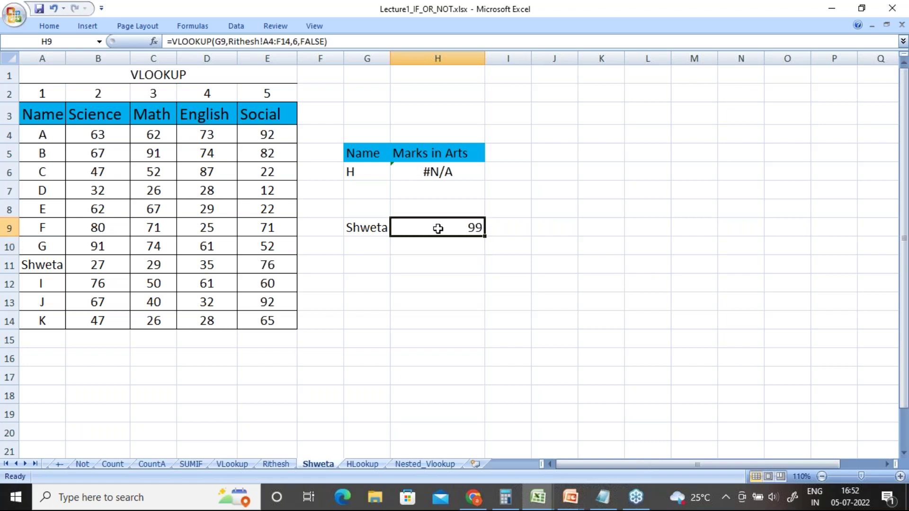
pyautogui.doubleClick(438, 229)
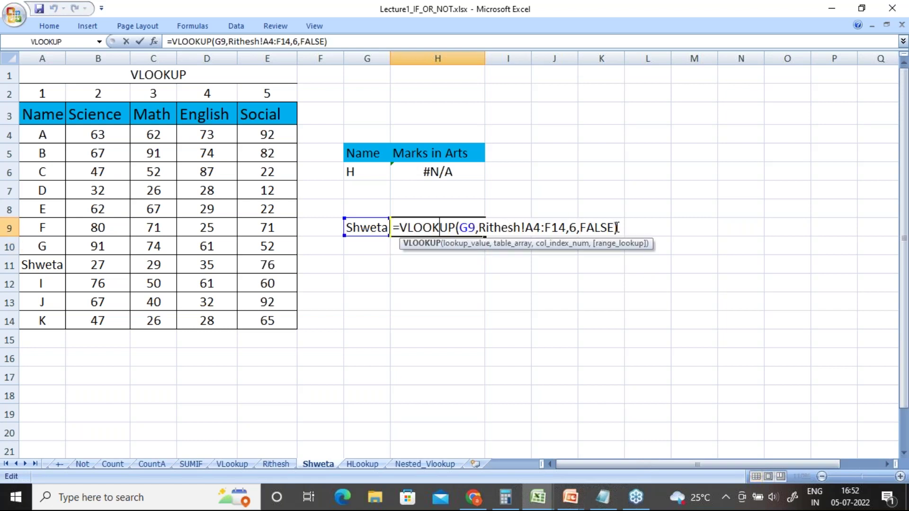
pyautogui.moveTo(616, 228); pyautogui.dragTo(393, 229)
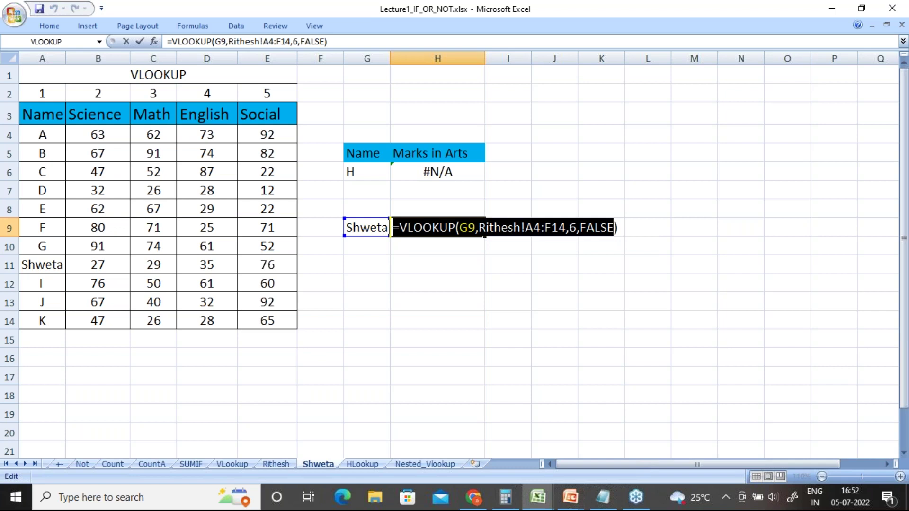
pyautogui.moveTo(618, 228); pyautogui.dragTo(384, 229)
pyautogui.hotkey('ctrl', 'c')
pyautogui.click(607, 498)
pyautogui.click(583, 384)
pyautogui.press('Return')
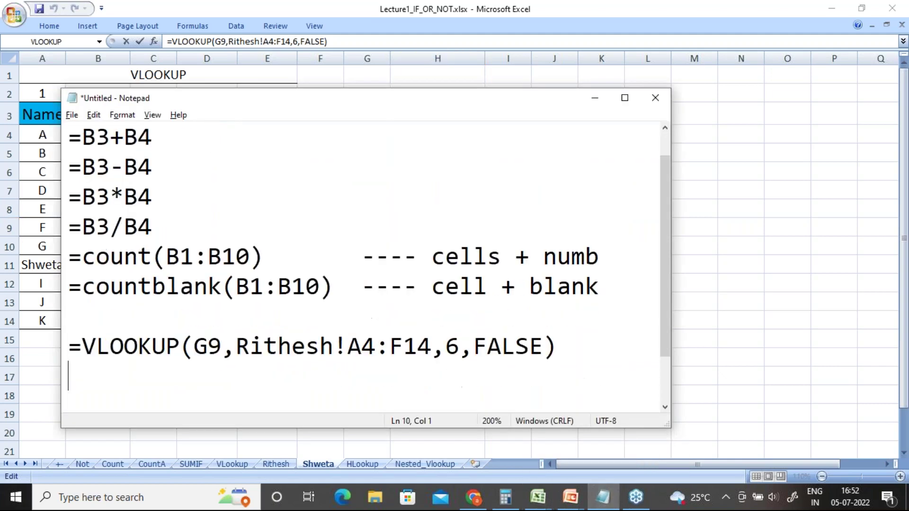
pyautogui.hotkey('ctrl', 'v')
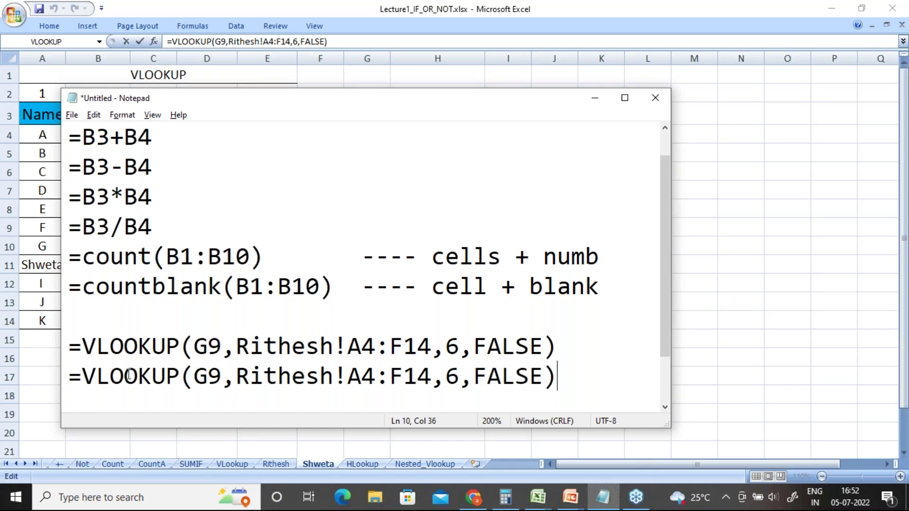
pyautogui.moveTo(194, 376); pyautogui.dragTo(222, 376)
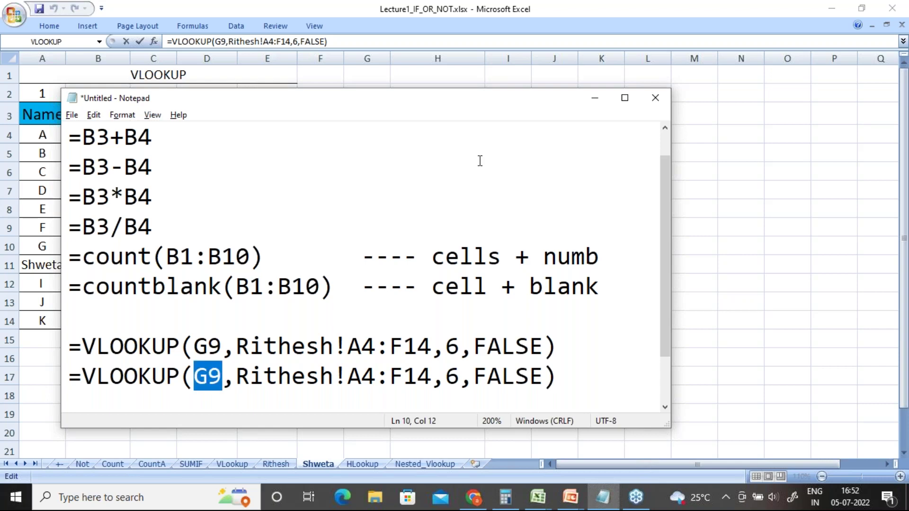
pyautogui.click(595, 98)
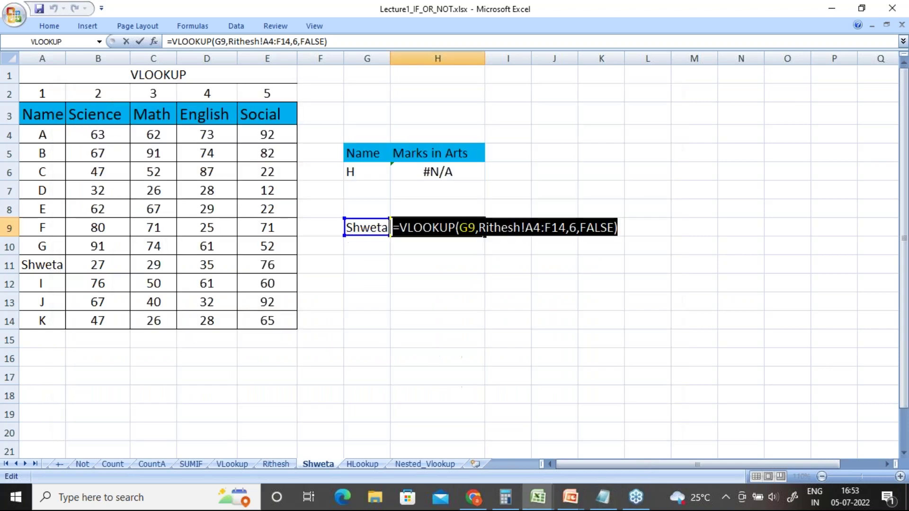
# Confirm the H9 VLOOKUP formula and check student A's Arts mark on the six-column sheet.
pyautogui.click(618, 228)
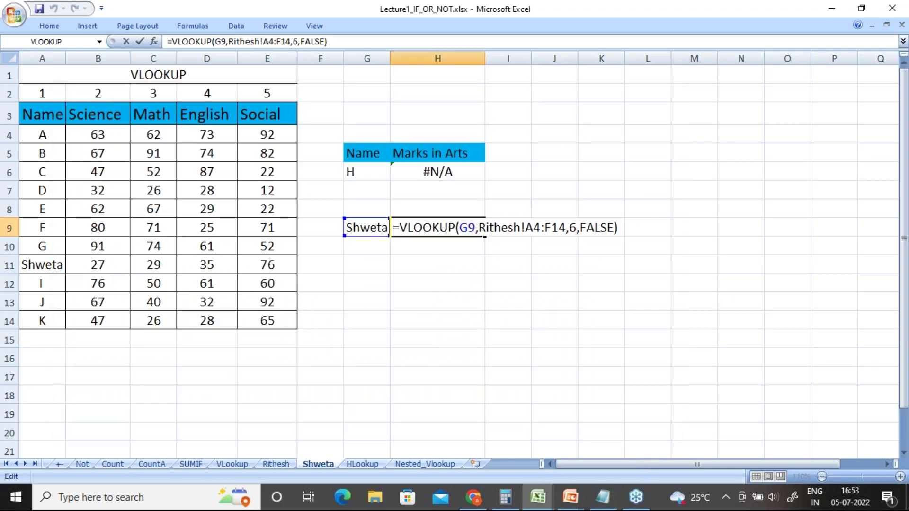
pyautogui.press('Return')
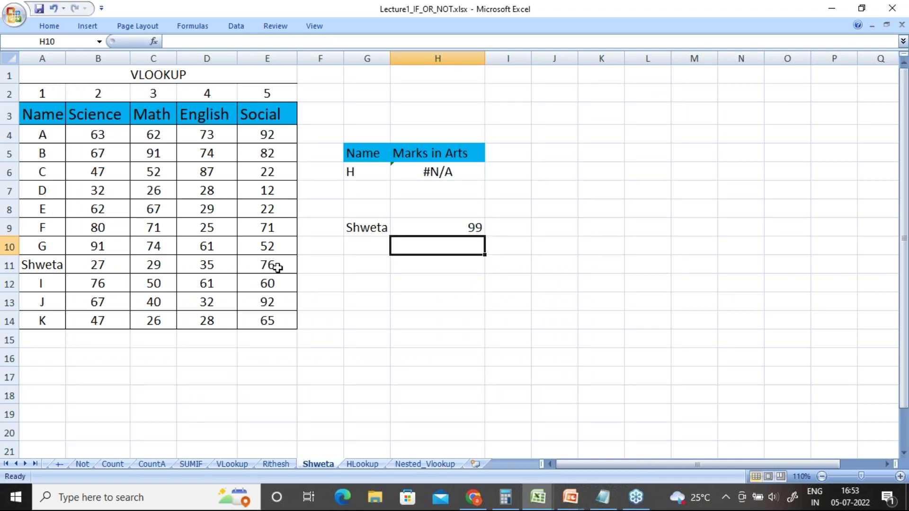
pyautogui.click(48, 137)
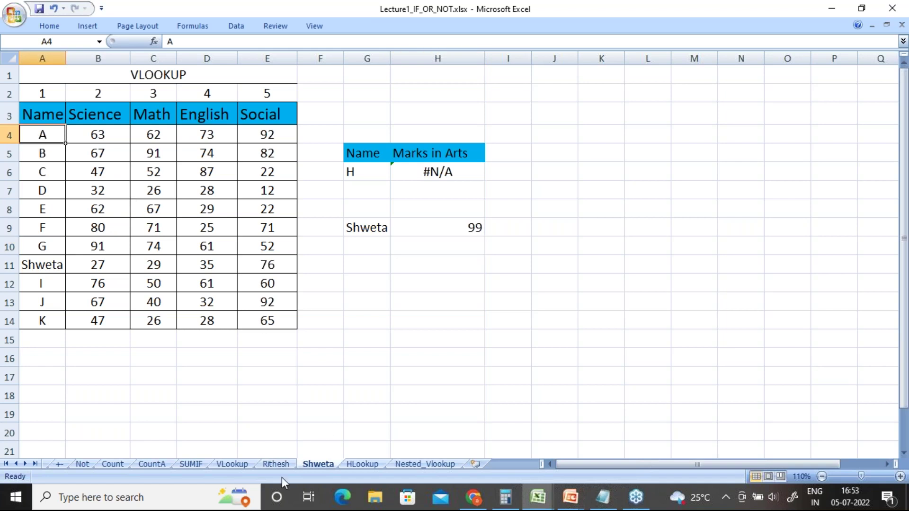
pyautogui.click(275, 465)
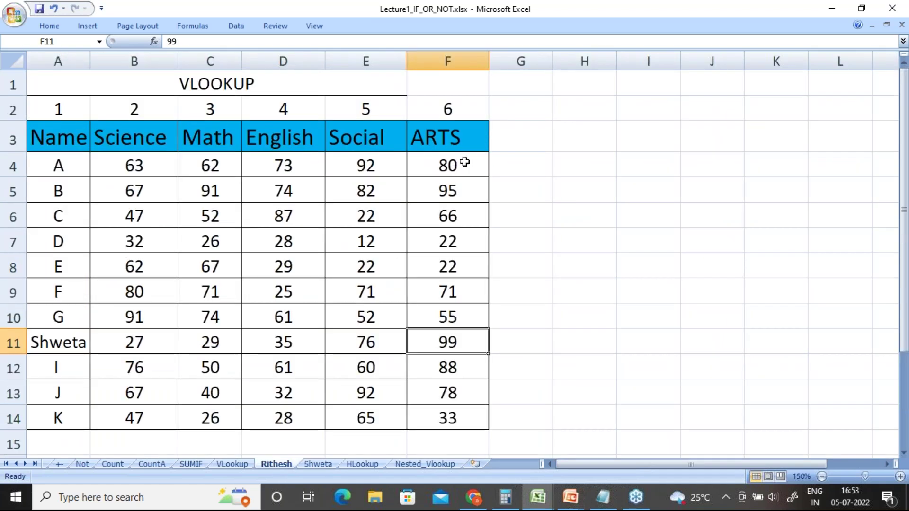
pyautogui.click(463, 163)
pyautogui.click(64, 168)
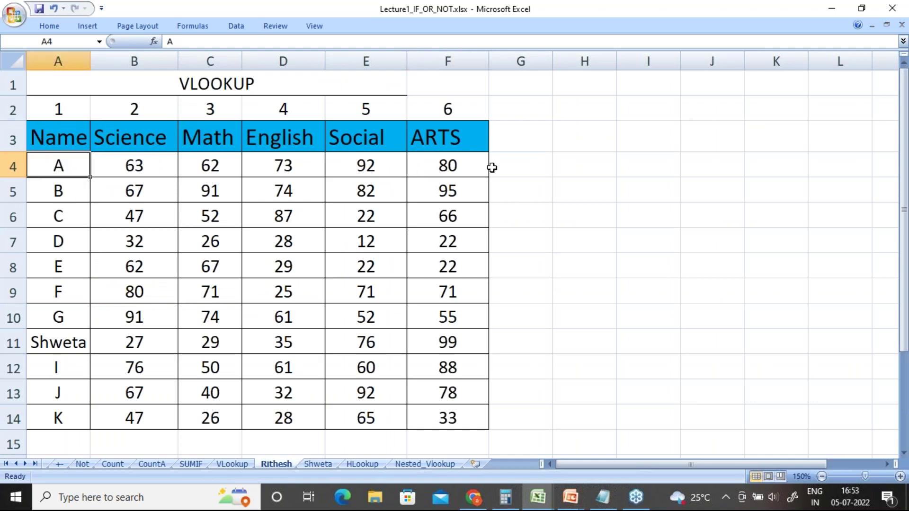
pyautogui.click(458, 171)
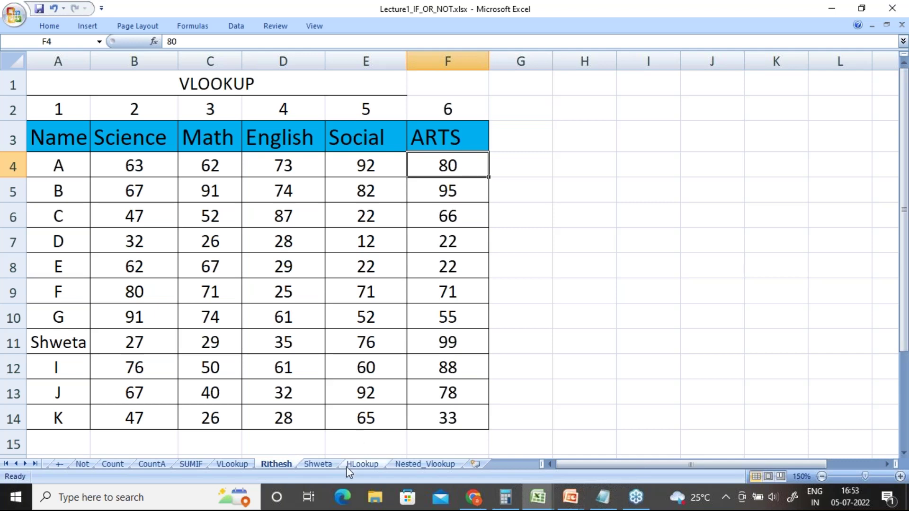
# Change the lookup name in cell G9 of the five-column sheet to A.
pyautogui.click(319, 465)
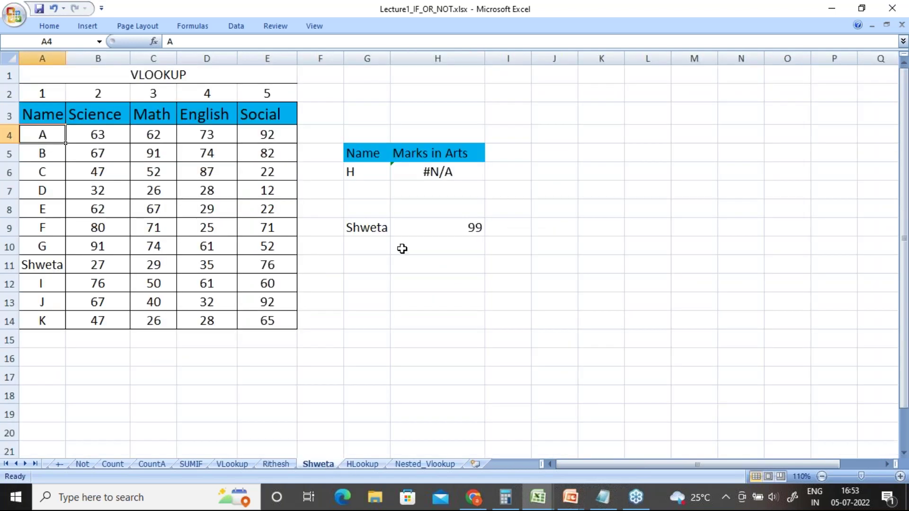
pyautogui.click(375, 231)
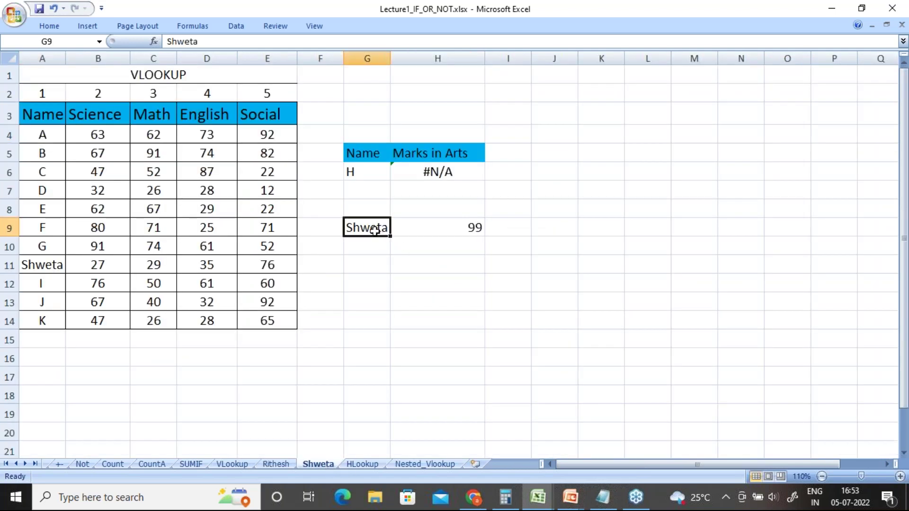
pyautogui.press('capslock')
pyautogui.write('a')
pyautogui.press('BackSpace')
pyautogui.press('capslock')
pyautogui.write('A')
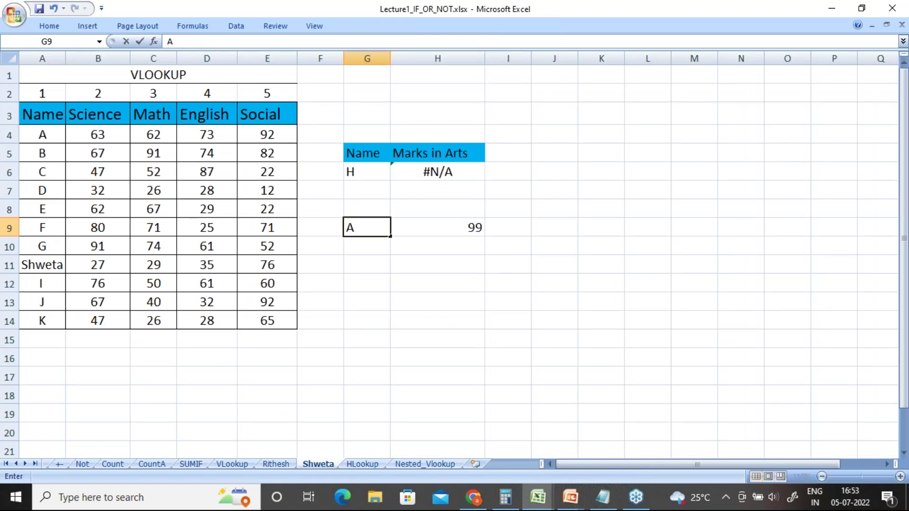
pyautogui.press('Return')
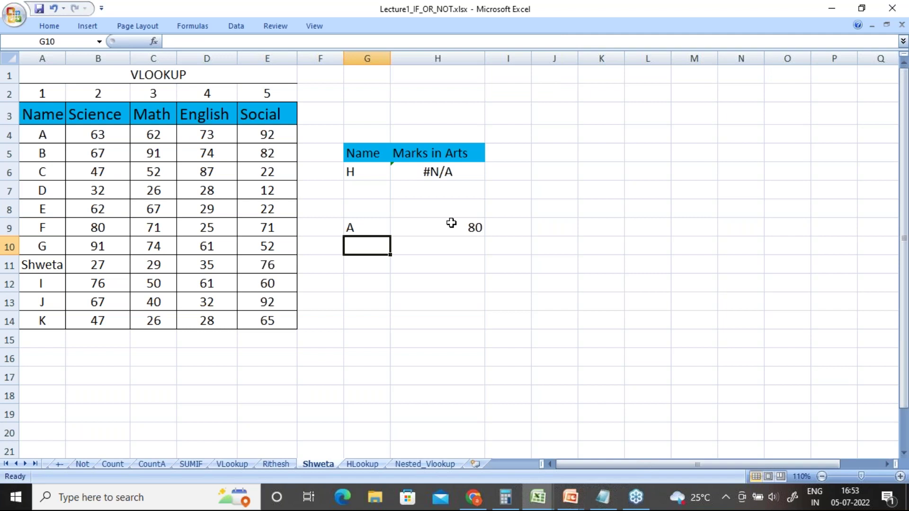
# Compare the H9 lookup result with student A's row and the ARTS column on the six-column sheet.
pyautogui.click(451, 223)
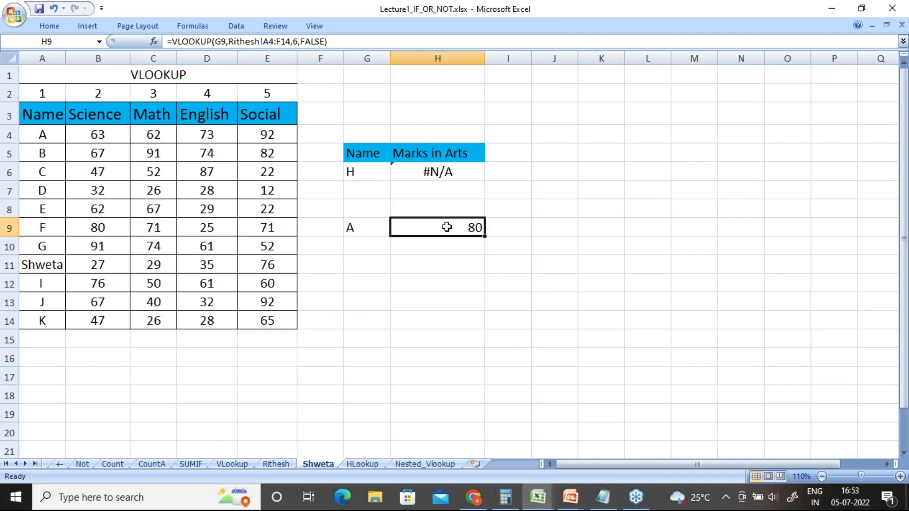
pyautogui.click(276, 465)
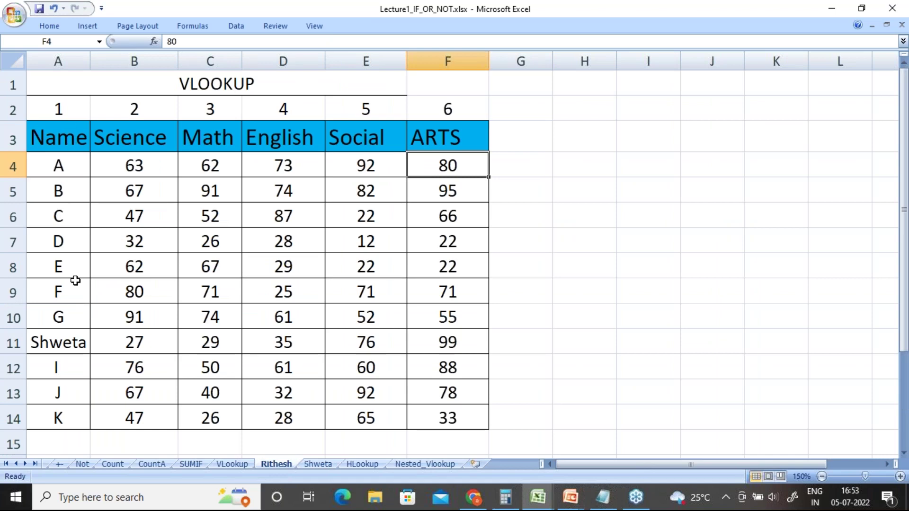
pyautogui.click(12, 166)
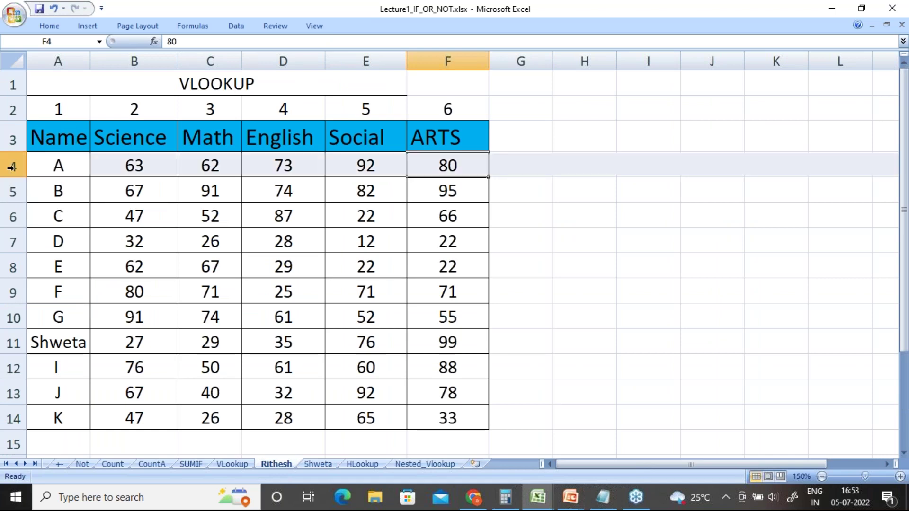
pyautogui.click(444, 161)
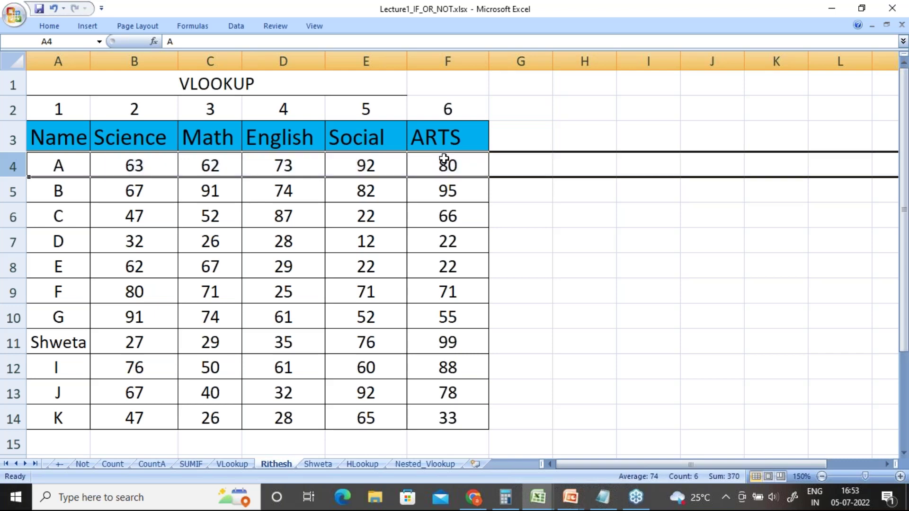
pyautogui.click(442, 52)
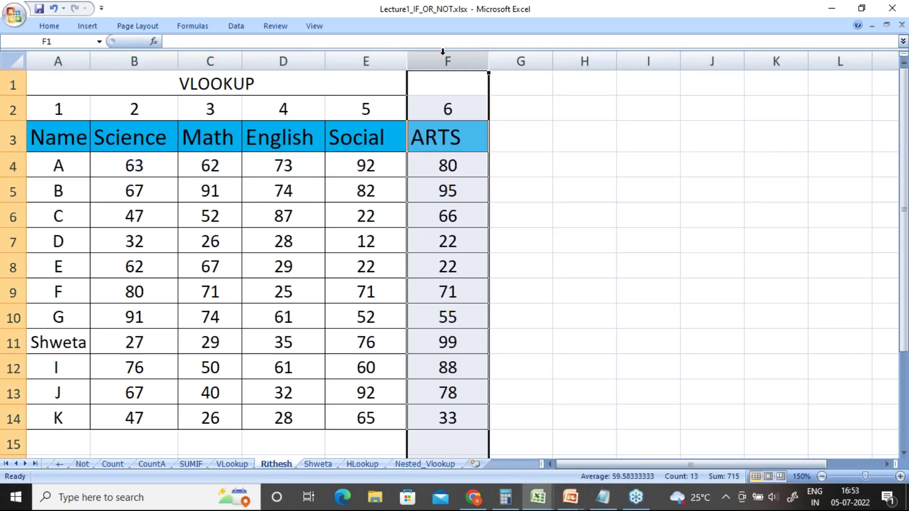
pyautogui.click(318, 465)
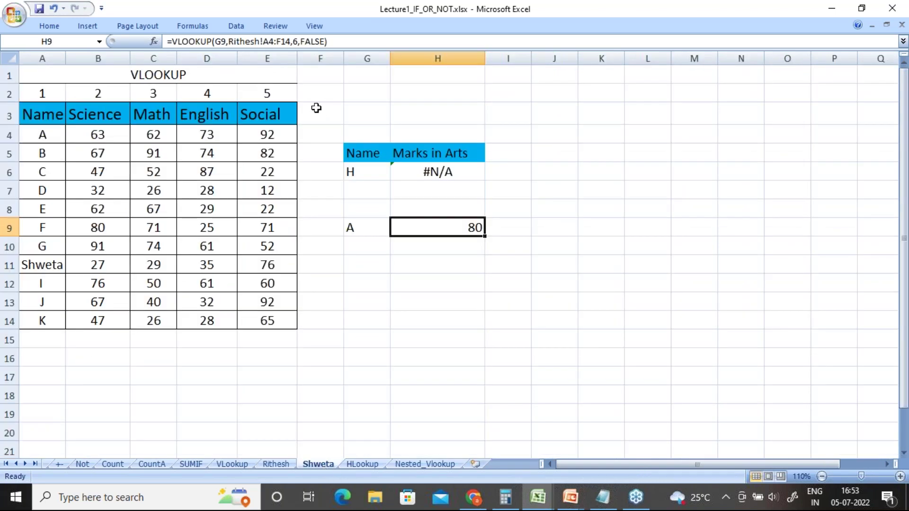
pyautogui.click(317, 108)
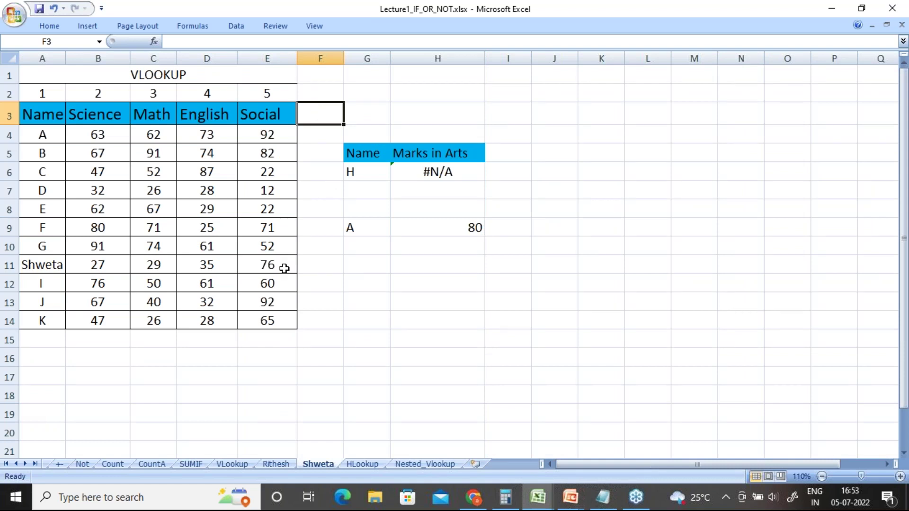
pyautogui.click(276, 467)
pyautogui.click(315, 465)
pyautogui.click(278, 466)
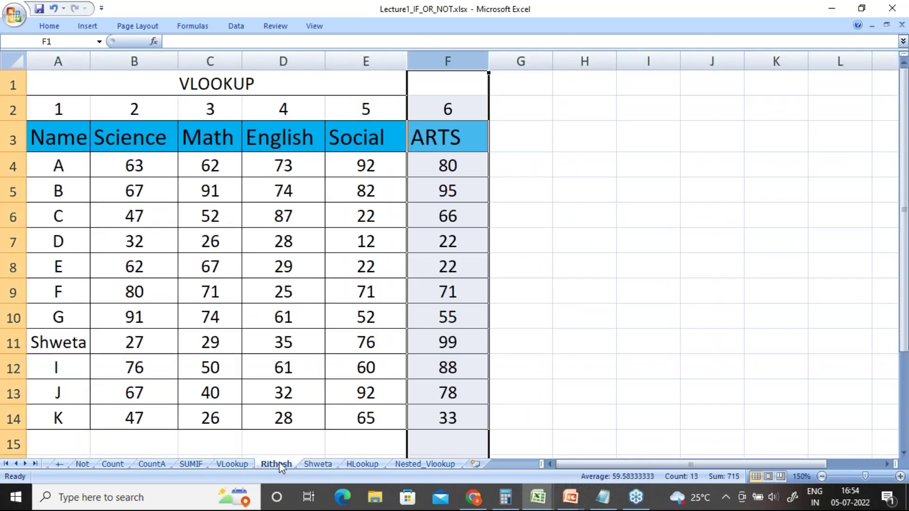
pyautogui.click(310, 464)
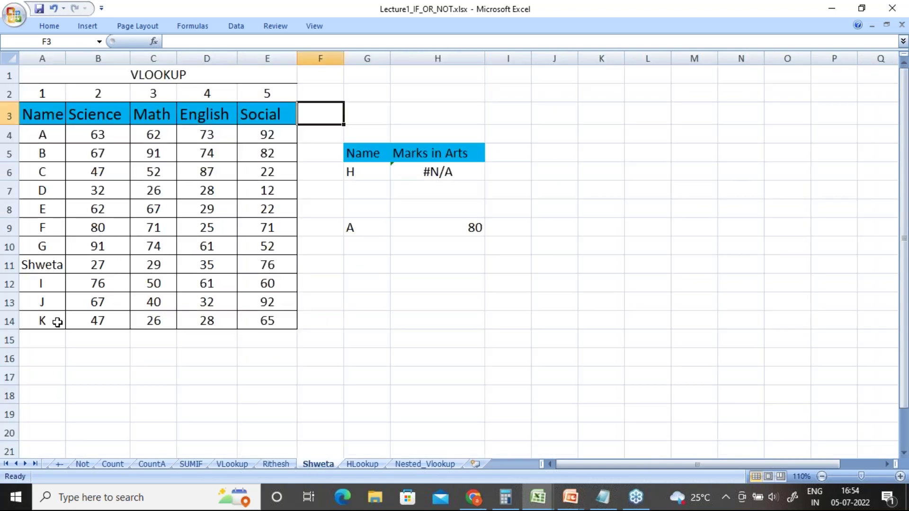
# Replace the student name in cell A14 of the five-column sheet with dhoni.
pyautogui.click(58, 322)
pyautogui.press('capslock')
pyautogui.write('dhoni')
pyautogui.press('Return')
pyautogui.press('Up')
# Copy the name in A14 of the five-column sheet into cell A14 of the six-column sheet.
pyautogui.hotkey('ctrl', 'c')
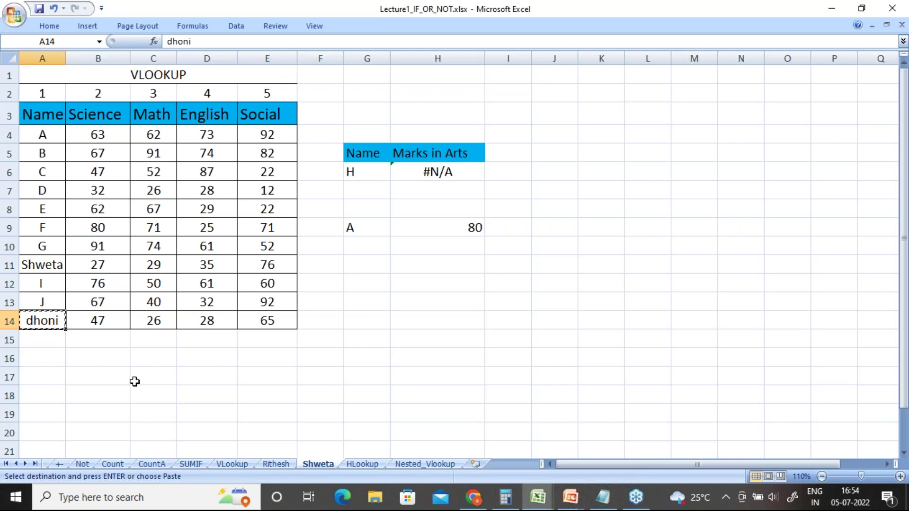
pyautogui.click(276, 464)
pyautogui.click(61, 421)
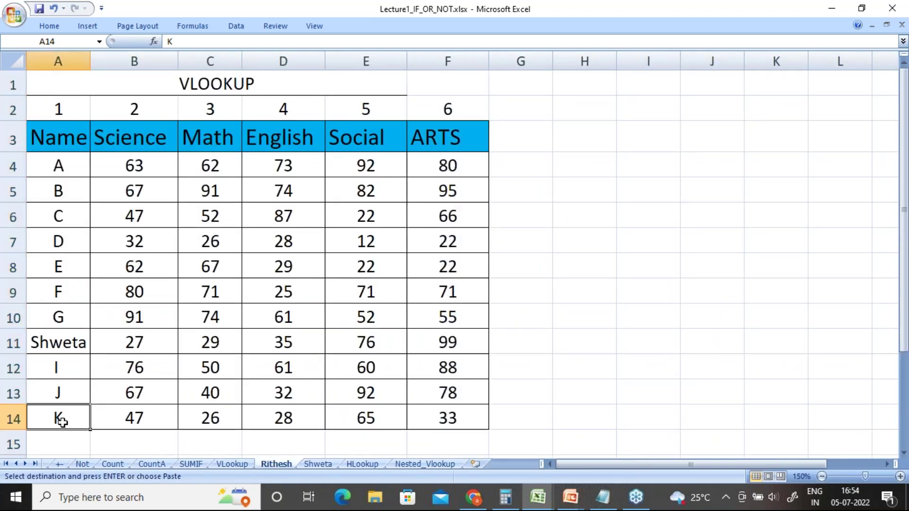
pyautogui.hotkey('ctrl', 'v')
pyautogui.press('Escape')
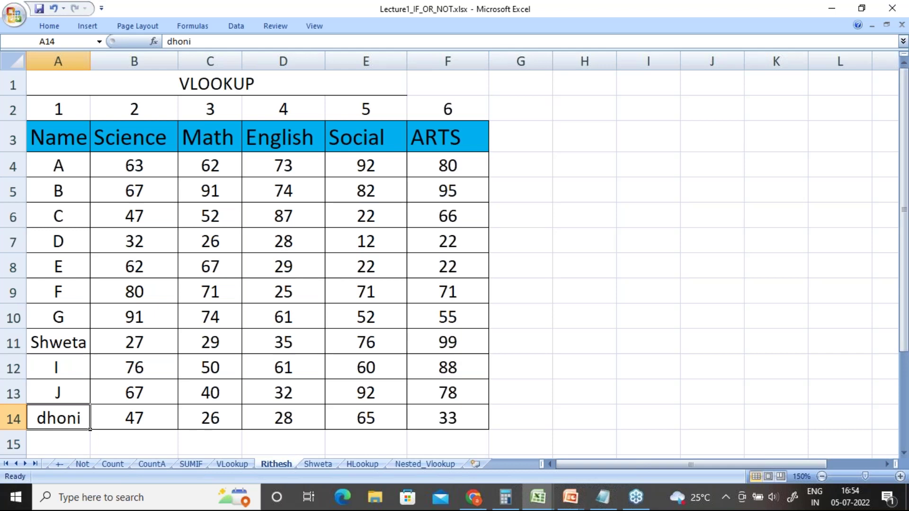
# Set the lookup name in G9 of the five-column sheet to dhoni and check that row's Arts mark on the six-column sheet.
pyautogui.click(318, 464)
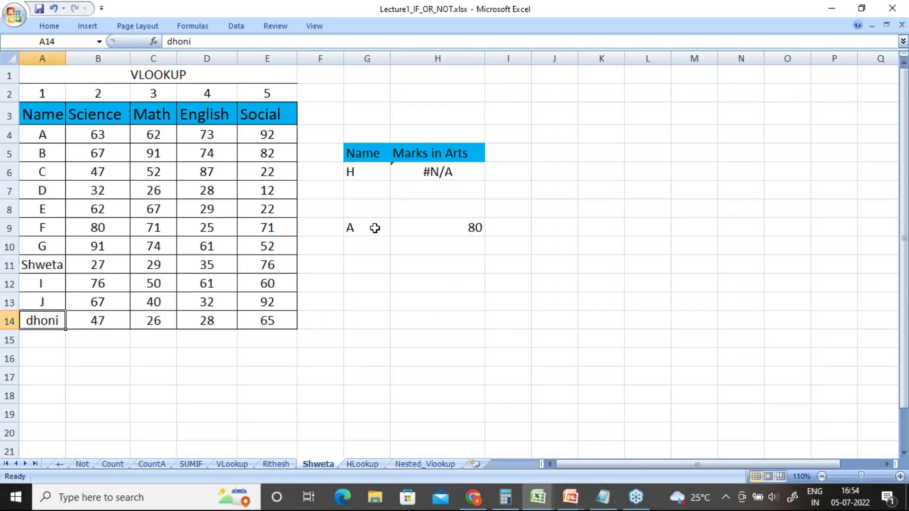
pyautogui.write('dhoni')
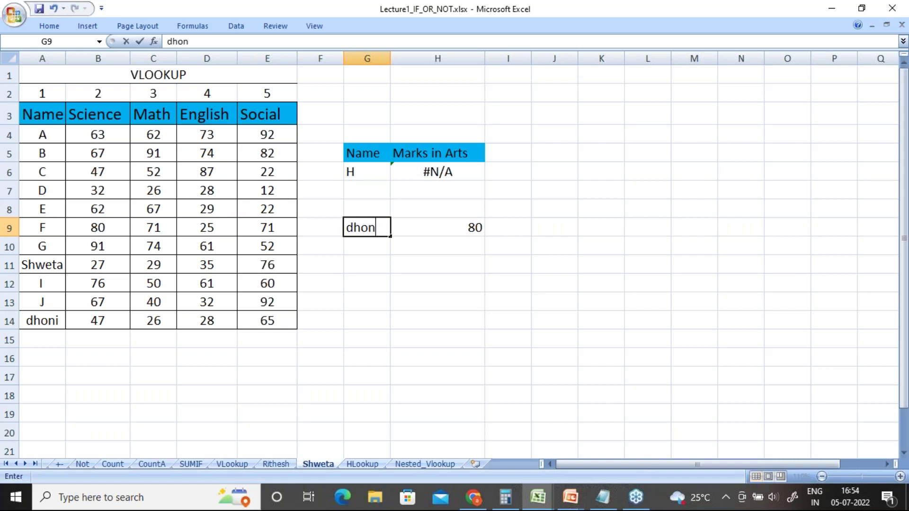
pyautogui.press('Return')
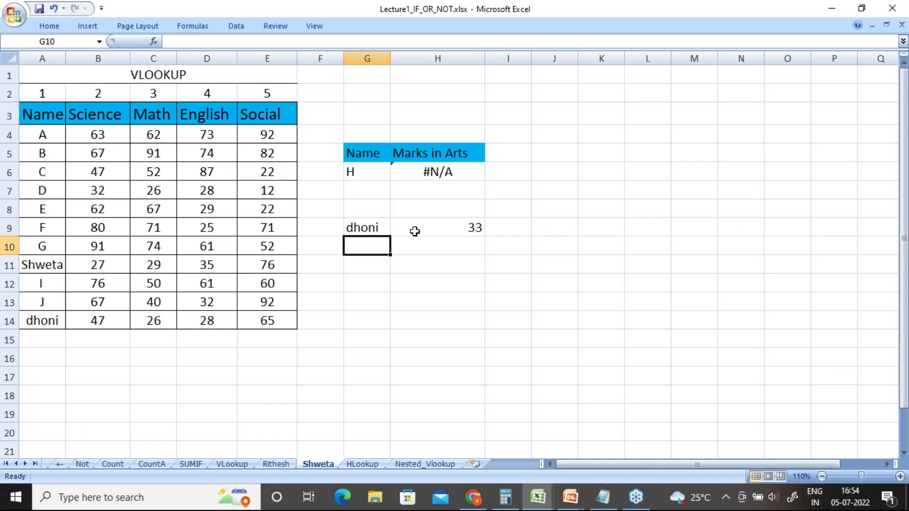
pyautogui.click(415, 231)
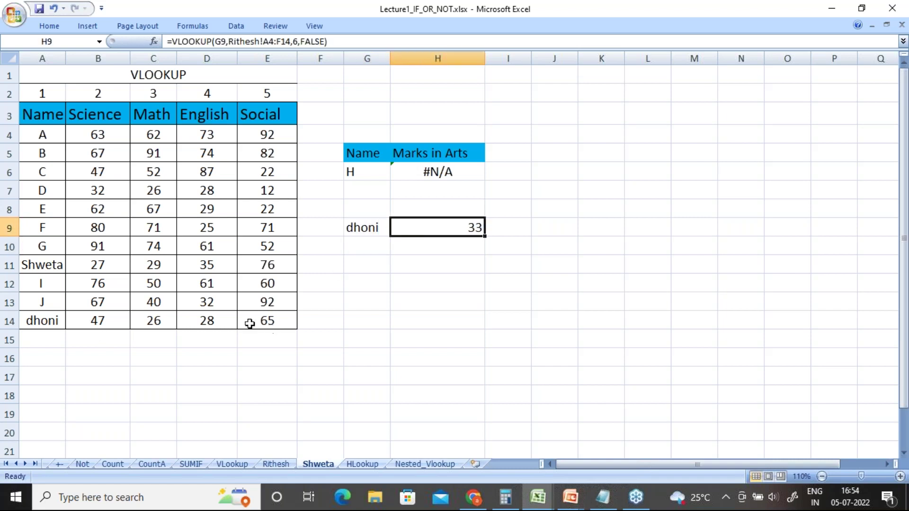
pyautogui.click(319, 318)
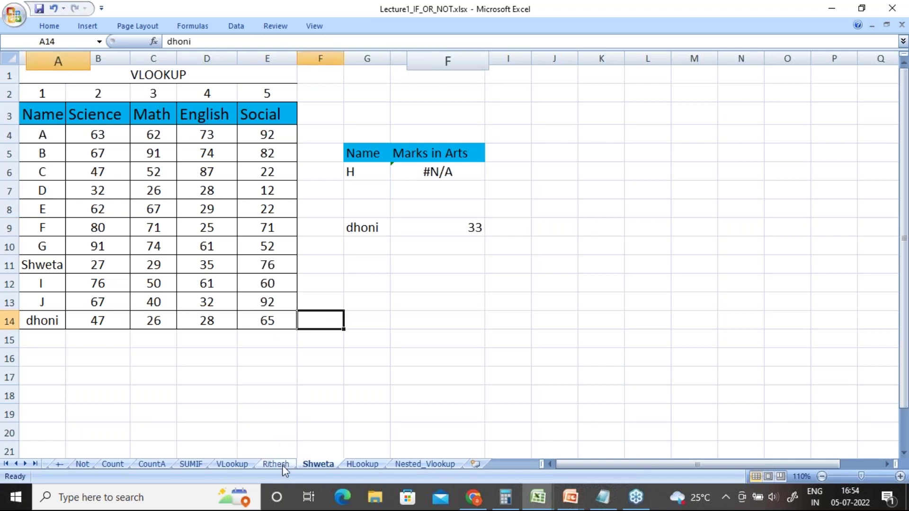
pyautogui.click(284, 466)
pyautogui.click(441, 419)
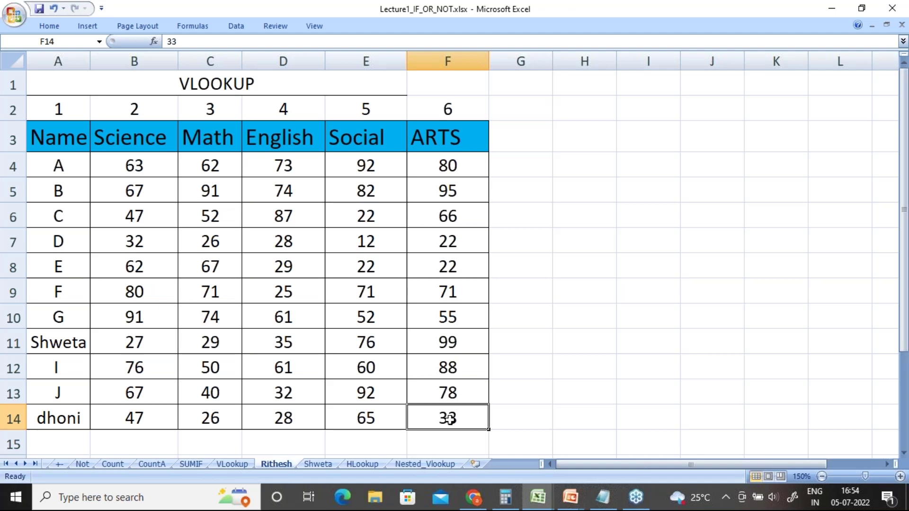
# On the VLookup sheet, change the product looked up for its price in cell F7 to OVEN.
pyautogui.click(229, 465)
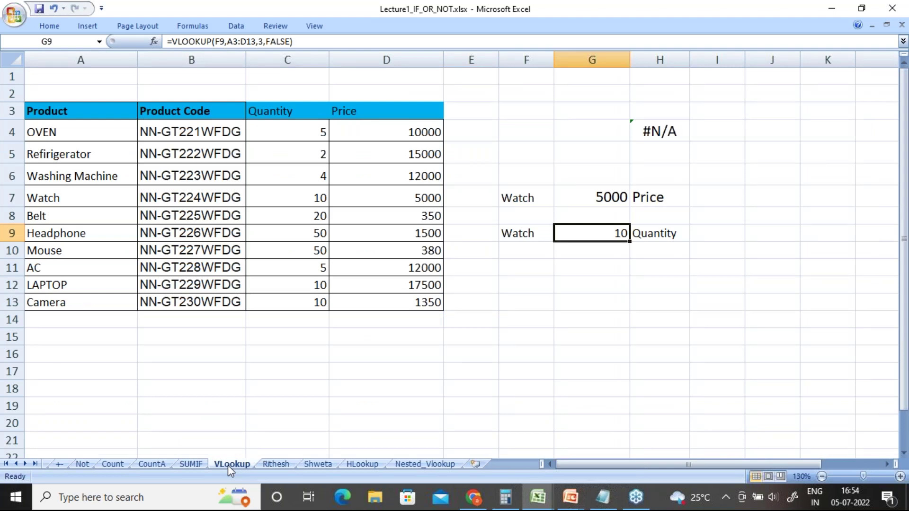
pyautogui.click(716, 39)
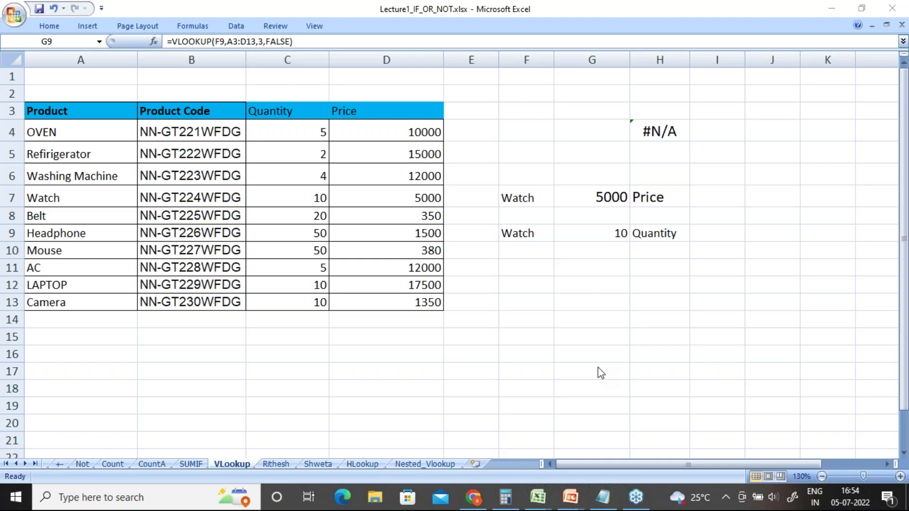
pyautogui.click(580, 198)
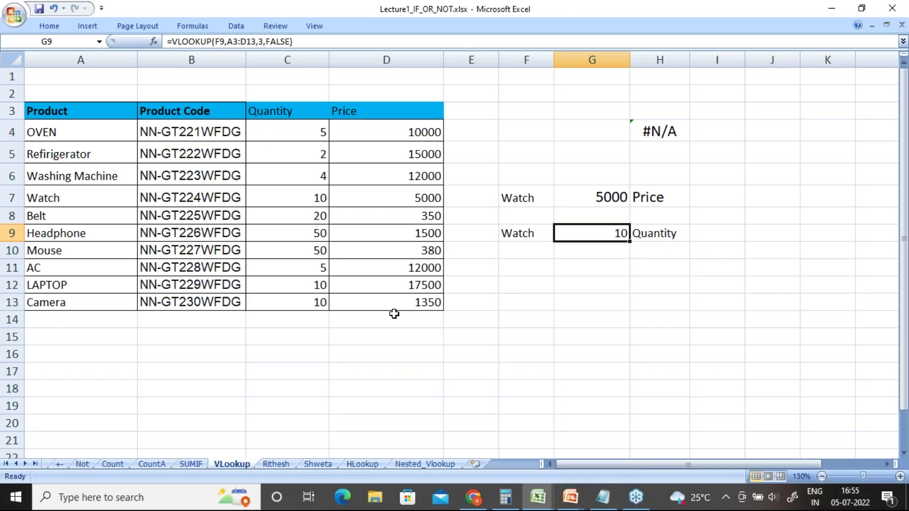
pyautogui.click(615, 199)
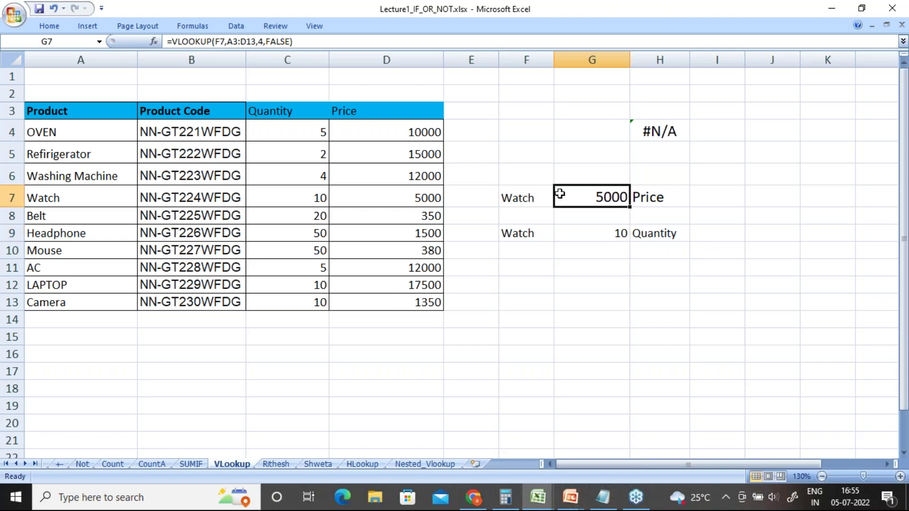
pyautogui.click(534, 199)
pyautogui.press('capslock')
pyautogui.write('OVEN')
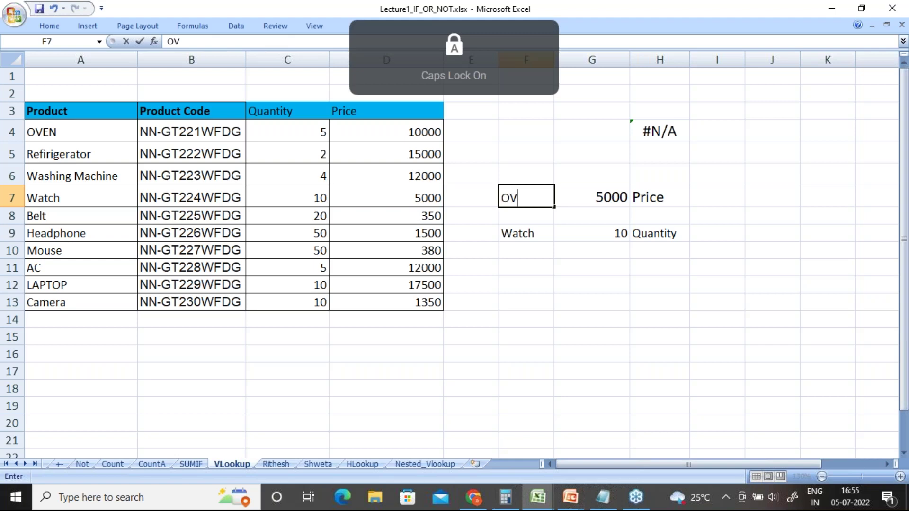
pyautogui.press('Return')
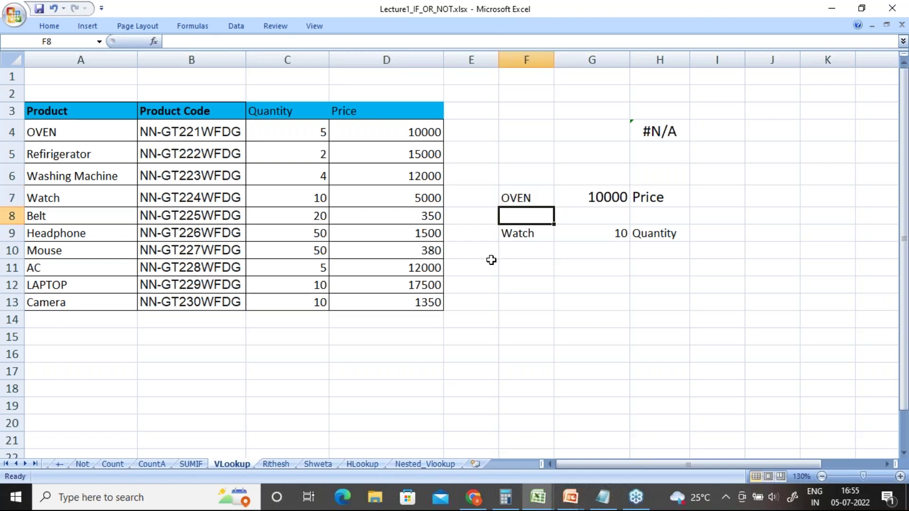
pyautogui.click(530, 233)
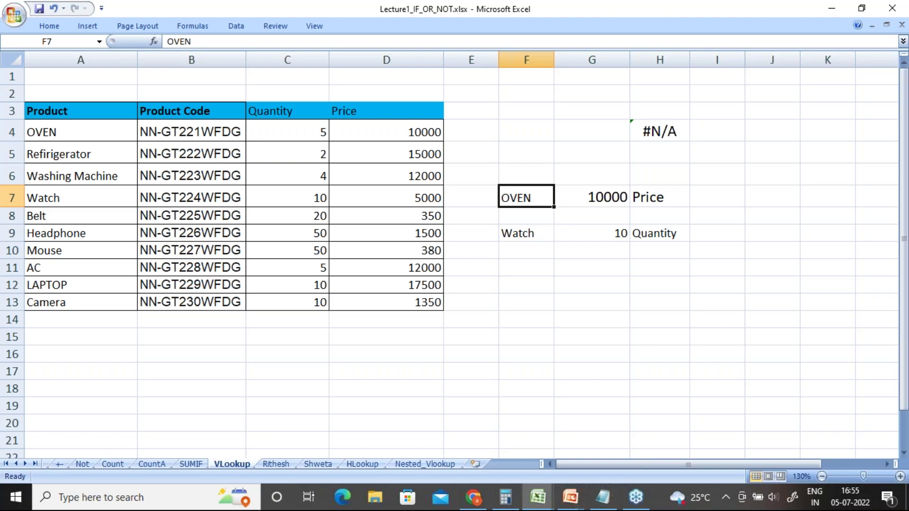
# Copy the product name in F7 into F9 for the quantity lookup and inspect the price formula in G7.
pyautogui.hotkey('ctrl', 'c')
pyautogui.press('Down')
pyautogui.press('Down')
pyautogui.press('Return')
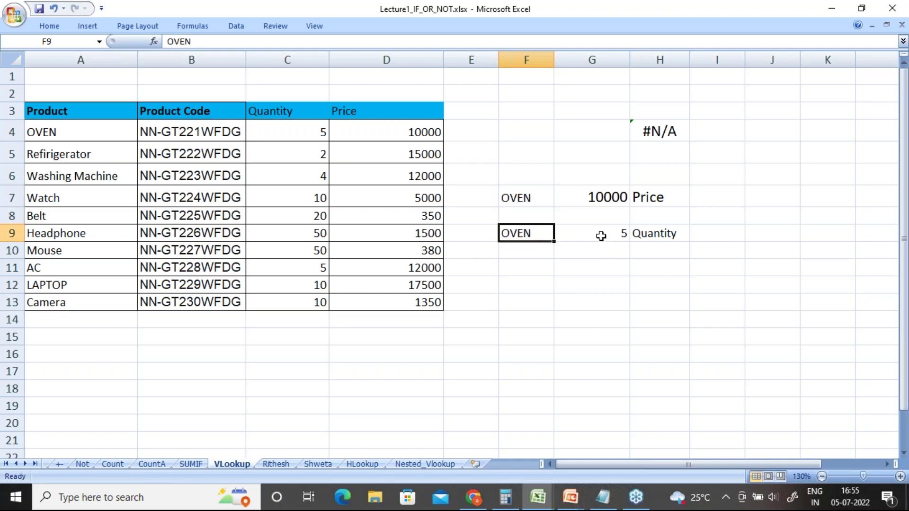
pyautogui.click(583, 197)
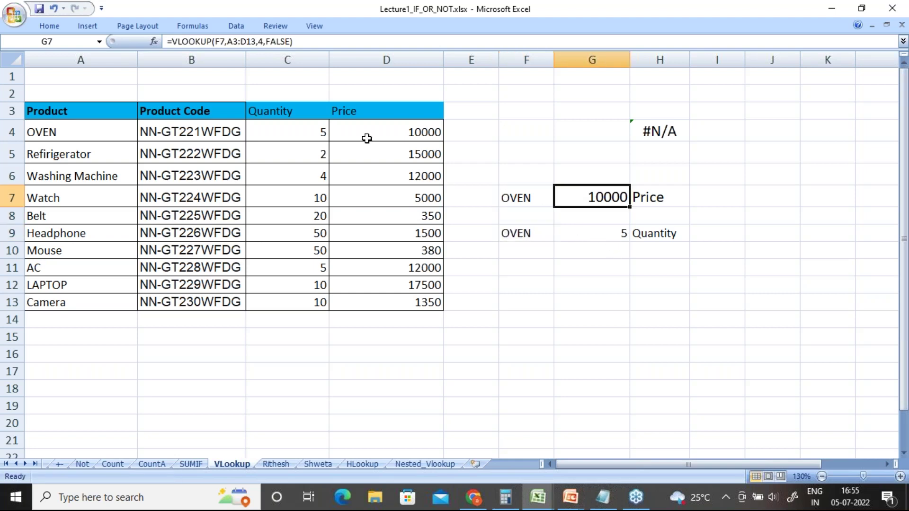
pyautogui.click(532, 198)
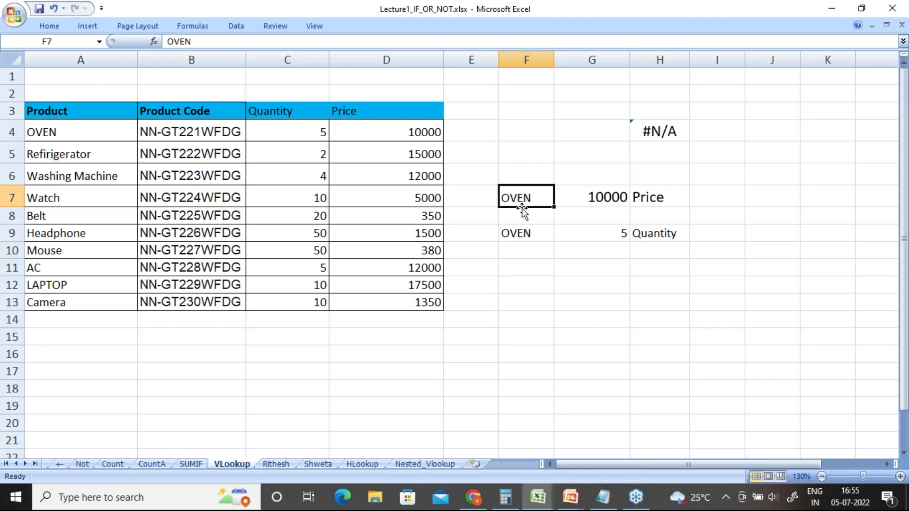
# Compare the six-column and five-column marks sheets, examining the lookup name in G9 and the Arts lookup in H9 at 150% zoom.
pyautogui.click(277, 465)
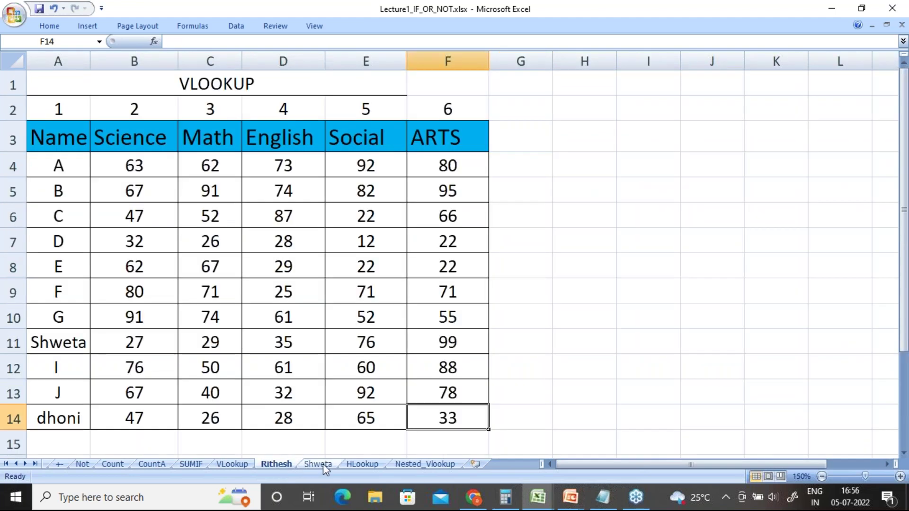
pyautogui.click(322, 464)
pyautogui.click(277, 464)
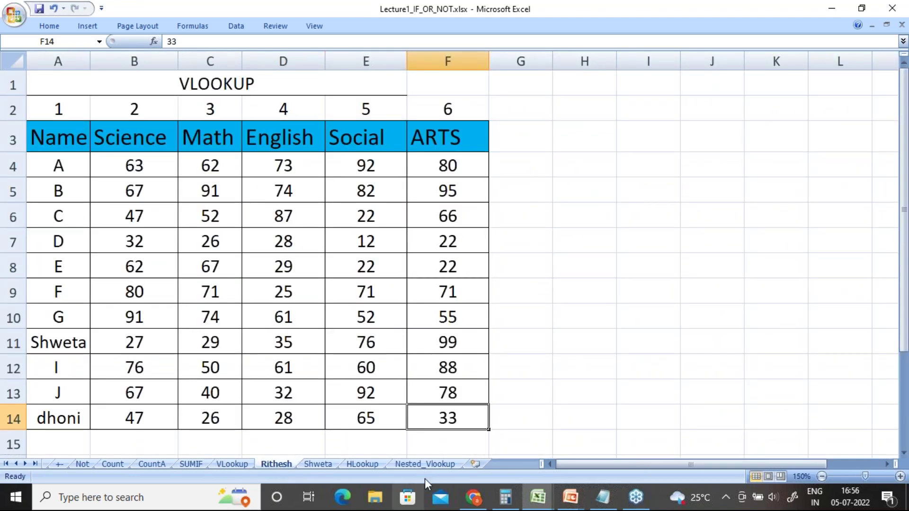
pyautogui.click(318, 464)
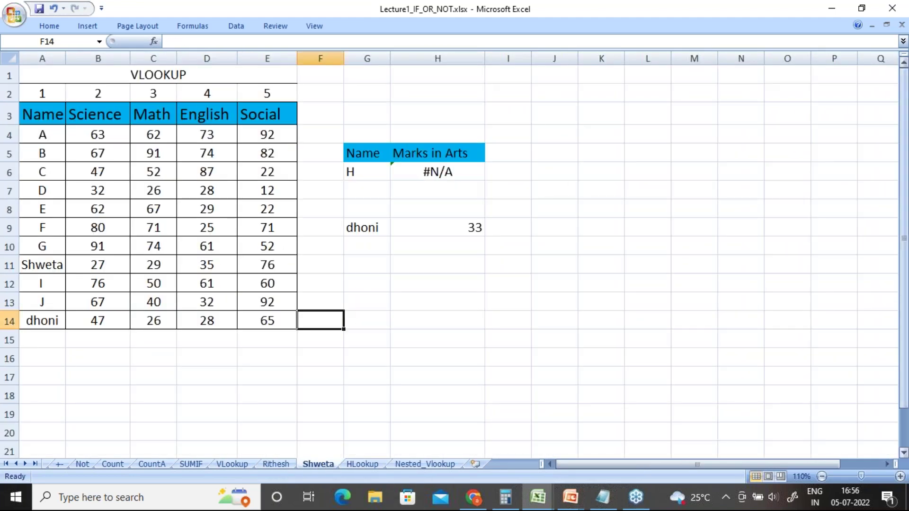
pyautogui.click(900, 477)
pyautogui.click(900, 477)
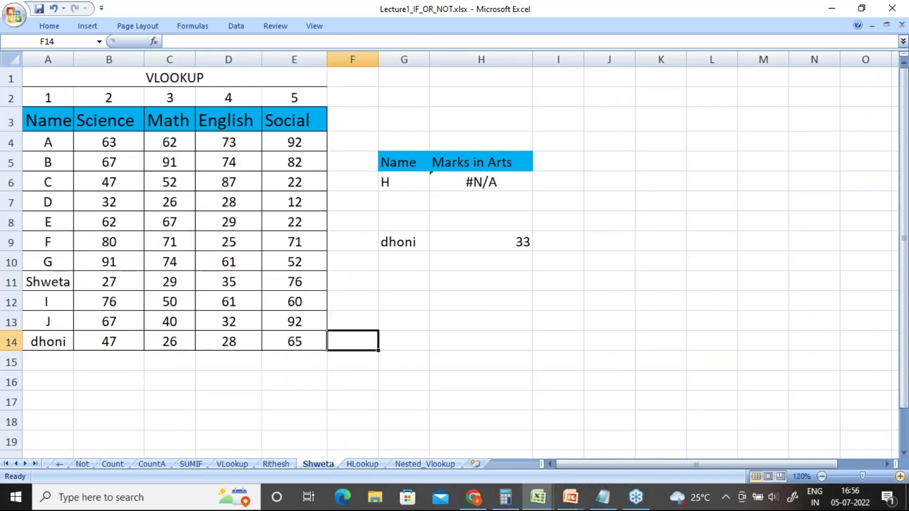
pyautogui.click(900, 476)
pyautogui.click(900, 476)
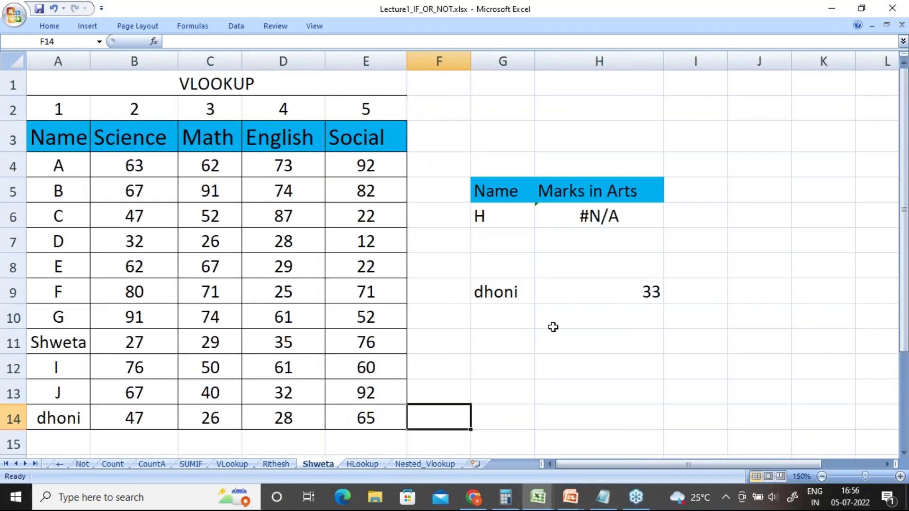
pyautogui.click(507, 291)
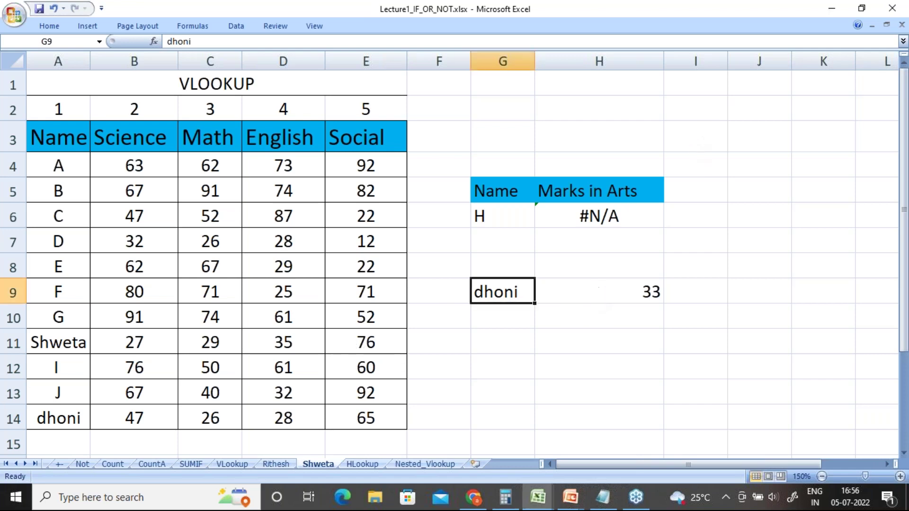
pyautogui.click(600, 292)
pyautogui.doubleClick(515, 294)
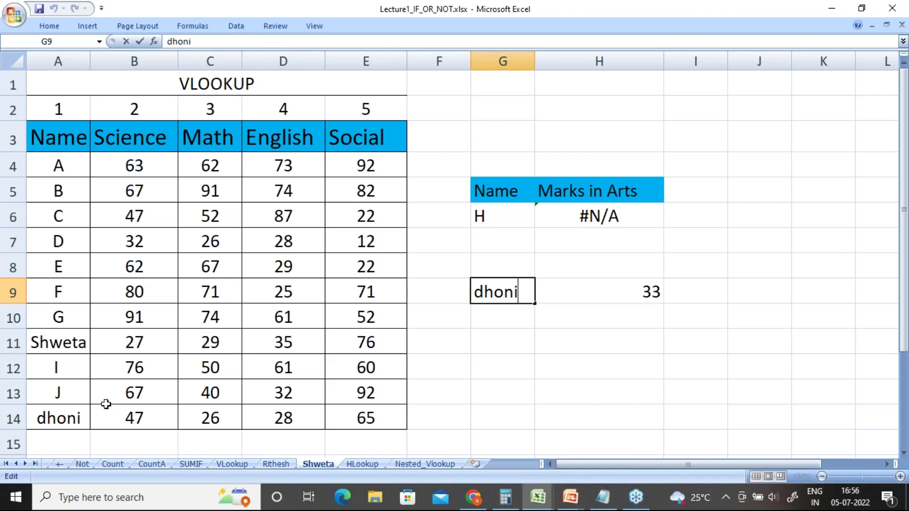
pyautogui.click(61, 293)
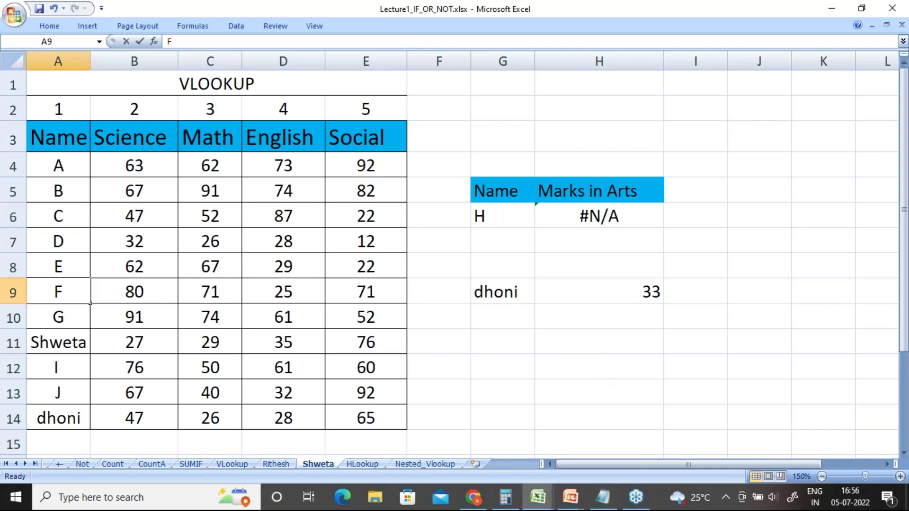
# Paste the last VLOOKUP formula from the Notepad notes into H11 and strip its FALSE argument to bring up the match-type options.
pyautogui.doubleClick(567, 342)
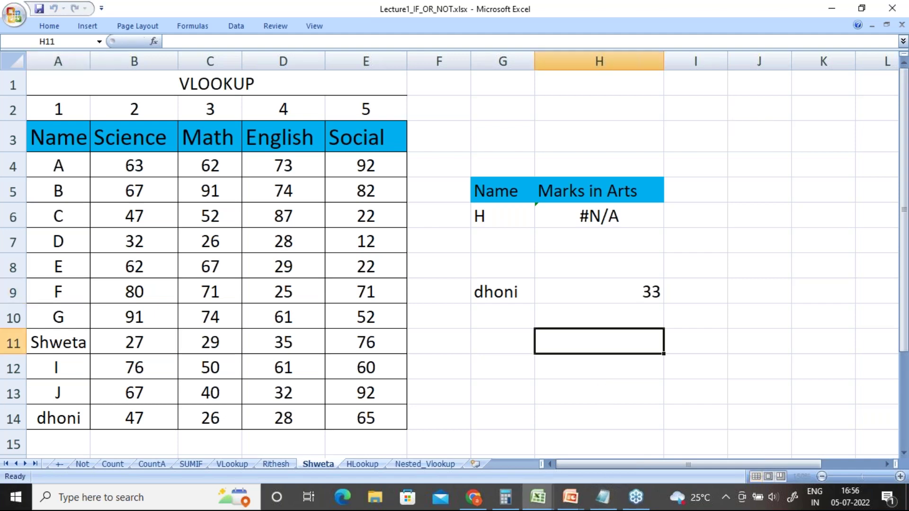
pyautogui.click(603, 498)
pyautogui.moveTo(564, 375); pyautogui.dragTo(74, 367)
pyautogui.hotkey('ctrl', 'c')
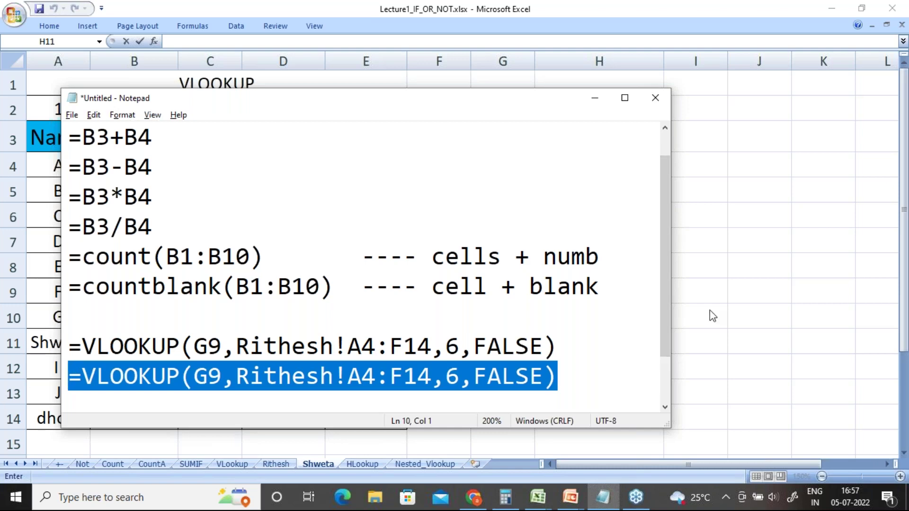
pyautogui.hotkey('alt', 'Tab')
pyautogui.click(557, 345)
pyautogui.hotkey('ctrl', 'v')
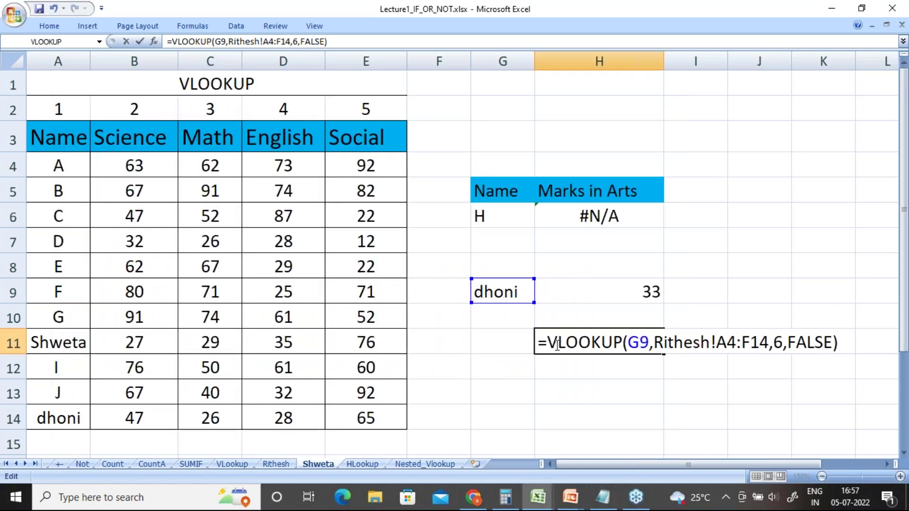
pyautogui.press('BackSpace')
pyautogui.press('BackSpace')
pyautogui.press('BackSpace')
pyautogui.press('BackSpace')
pyautogui.press('BackSpace')
pyautogui.press('BackSpace')
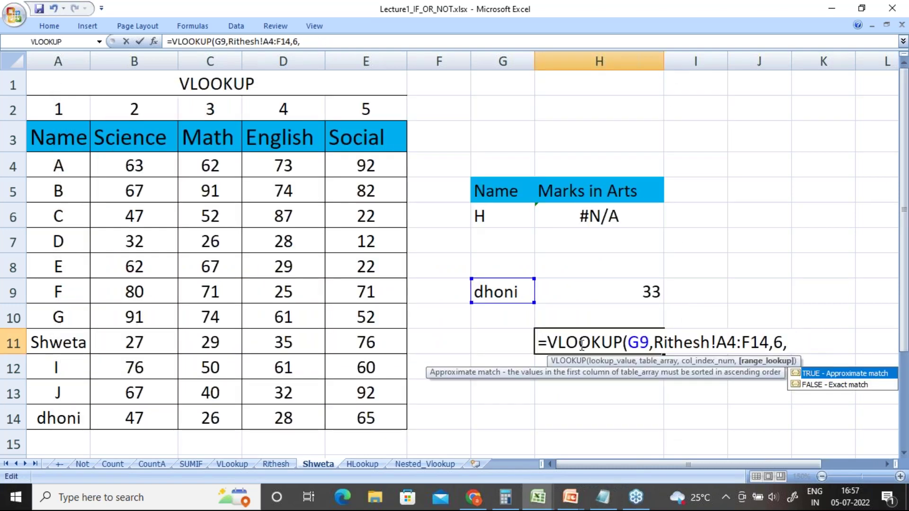
# Review the approximate and exact match options, and erase the incomplete VLOOKUP formula from H11.
pyautogui.moveTo(738, 461); pyautogui.dragTo(786, 457)
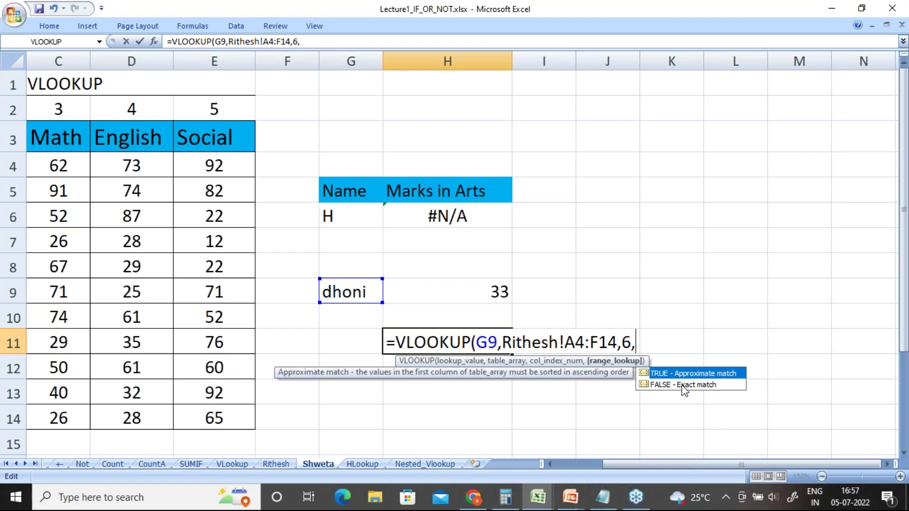
pyautogui.press('BackSpace')
pyautogui.press('BackSpace')
pyautogui.press('BackSpace')
pyautogui.press('BackSpace')
pyautogui.press('BackSpace')
pyautogui.press('BackSpace')
pyautogui.press('BackSpace')
pyautogui.press('BackSpace')
pyautogui.press('BackSpace')
pyautogui.press('BackSpace')
pyautogui.press('BackSpace')
pyautogui.press('BackSpace')
pyautogui.press('BackSpace')
pyautogui.press('BackSpace')
pyautogui.press('BackSpace')
pyautogui.press('BackSpace')
pyautogui.press('BackSpace')
pyautogui.press('BackSpace')
pyautogui.press('BackSpace')
pyautogui.press('BackSpace')
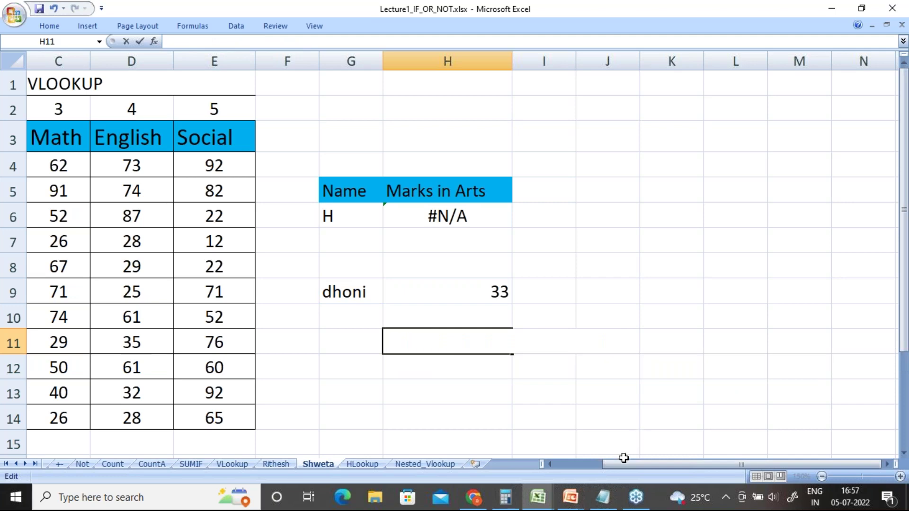
# Review the lookup value, table range, column index and match arguments of the last VLOOKUP formula in Notepad.
pyautogui.click(610, 505)
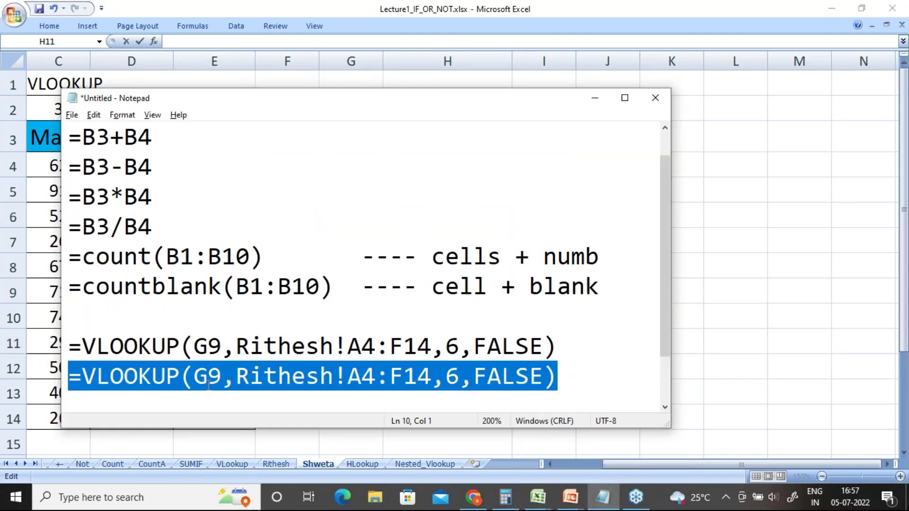
pyautogui.moveTo(194, 380); pyautogui.dragTo(471, 383)
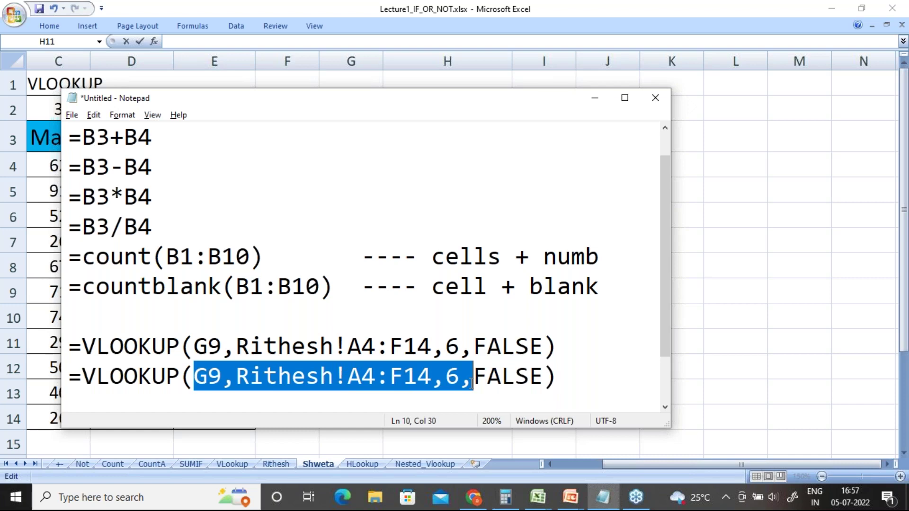
pyautogui.click(567, 378)
pyautogui.press('Return')
pyautogui.scroll(-1, 186, 392)
pyautogui.moveTo(72, 334); pyautogui.dragTo(70, 318)
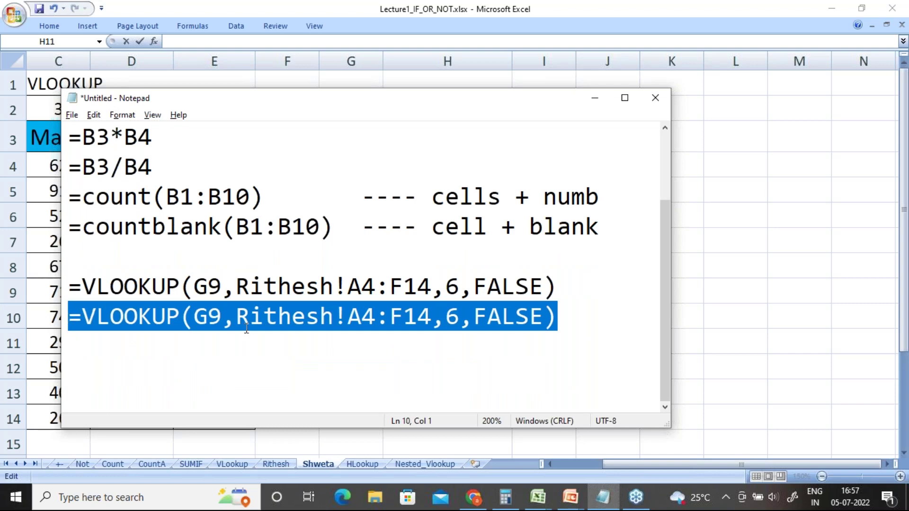
pyautogui.click(898, 226)
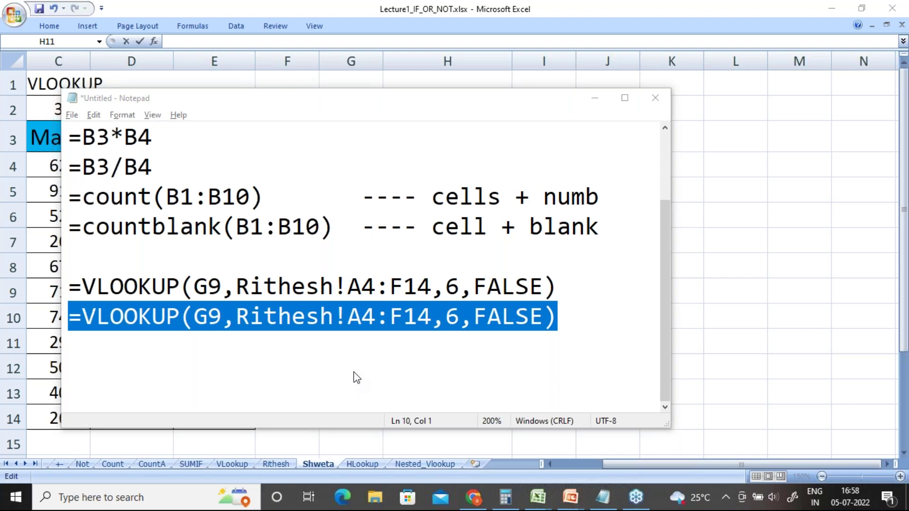
pyautogui.click(597, 101)
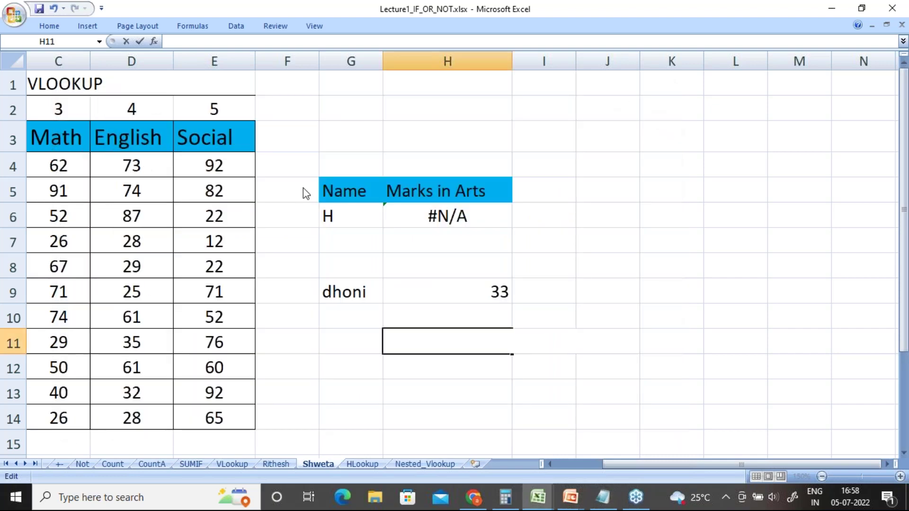
# Compare the ARTS column number in F2 of the six-column sheet with the column index in Notepad's VLOOKUP formula.
pyautogui.click(284, 466)
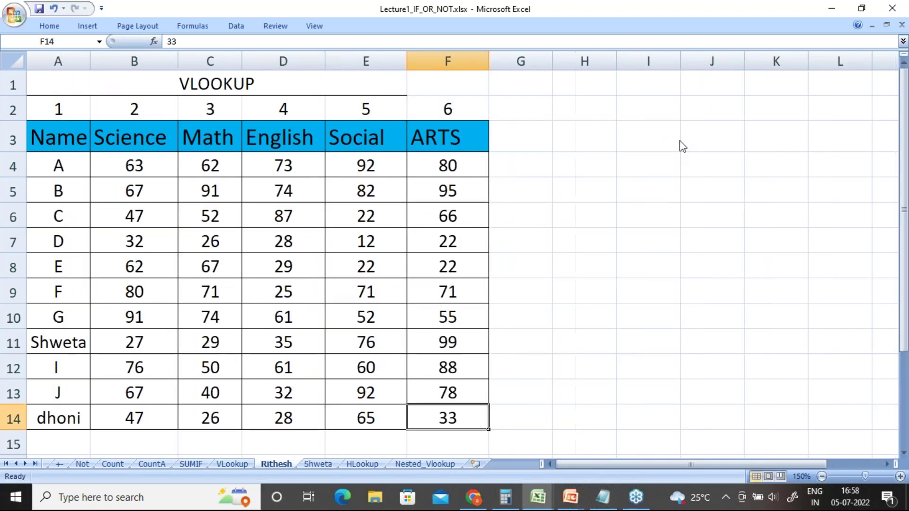
pyautogui.click(704, 125)
pyautogui.click(459, 115)
pyautogui.click(459, 115)
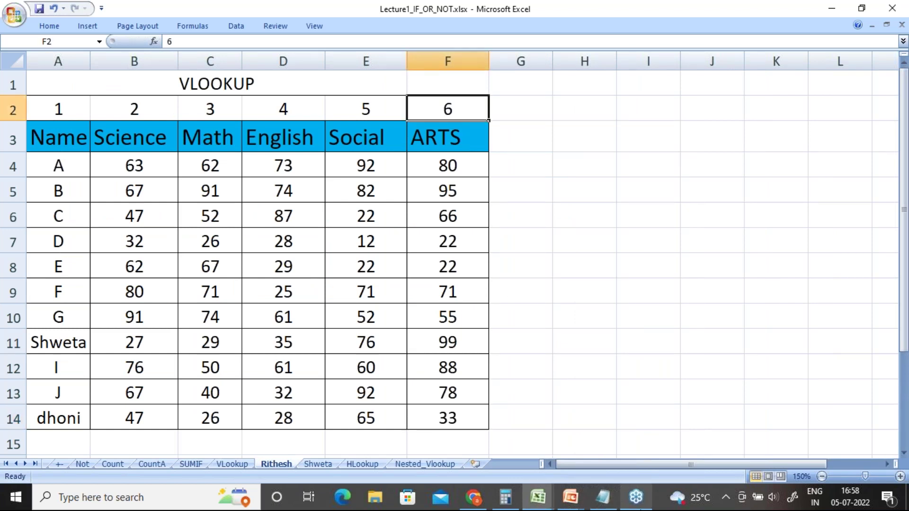
pyautogui.click(603, 497)
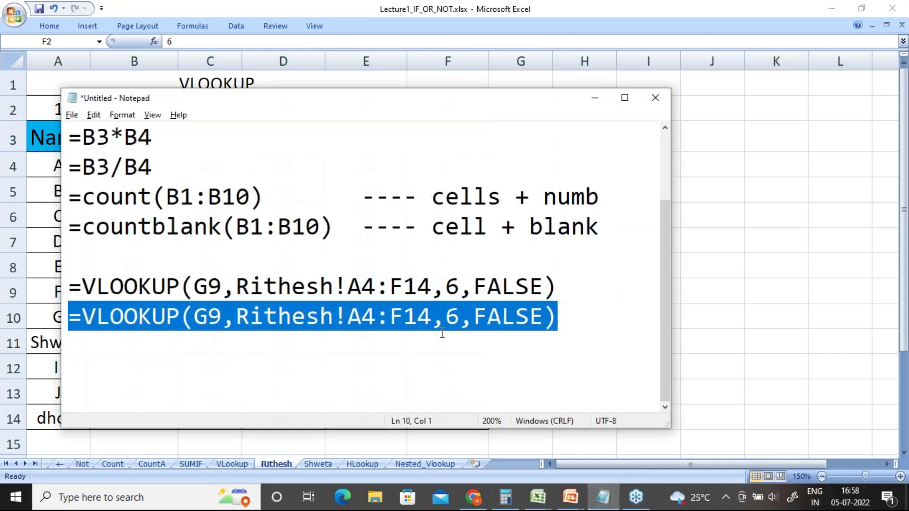
pyautogui.click(446, 317)
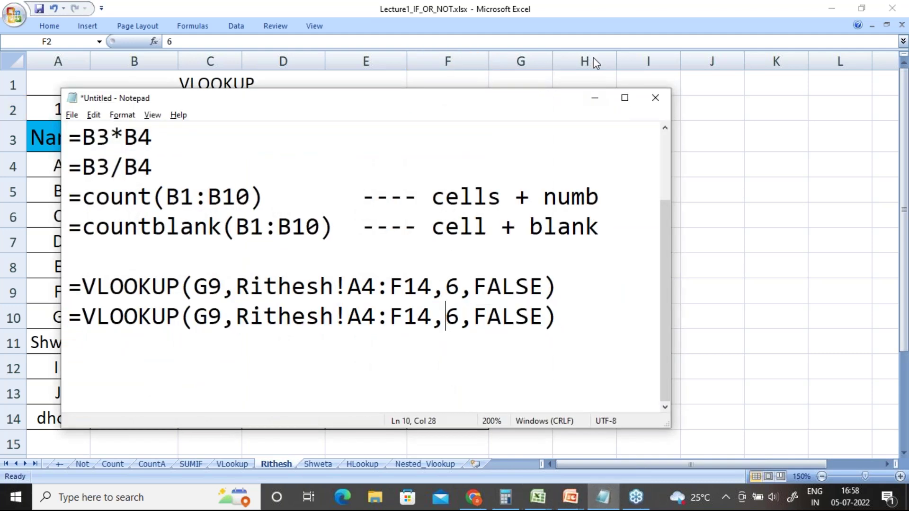
pyautogui.click(595, 96)
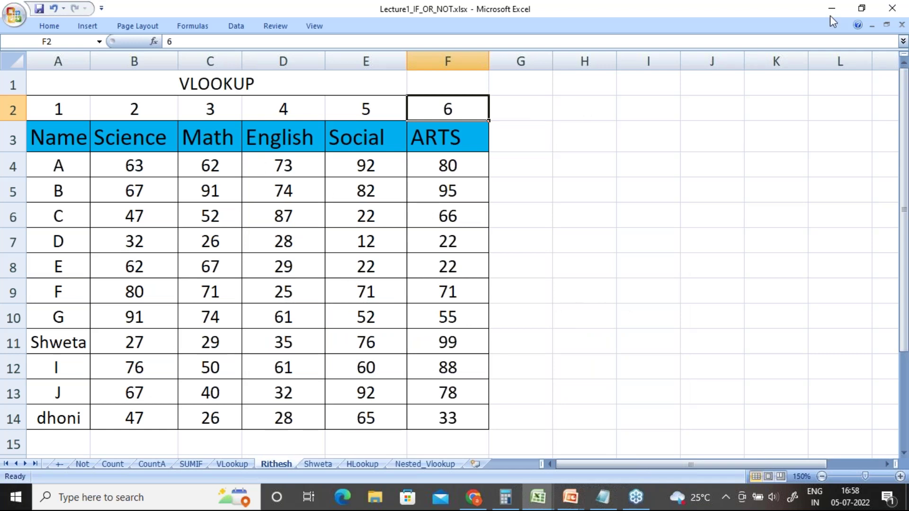
pyautogui.click(538, 497)
pyautogui.click(593, 461)
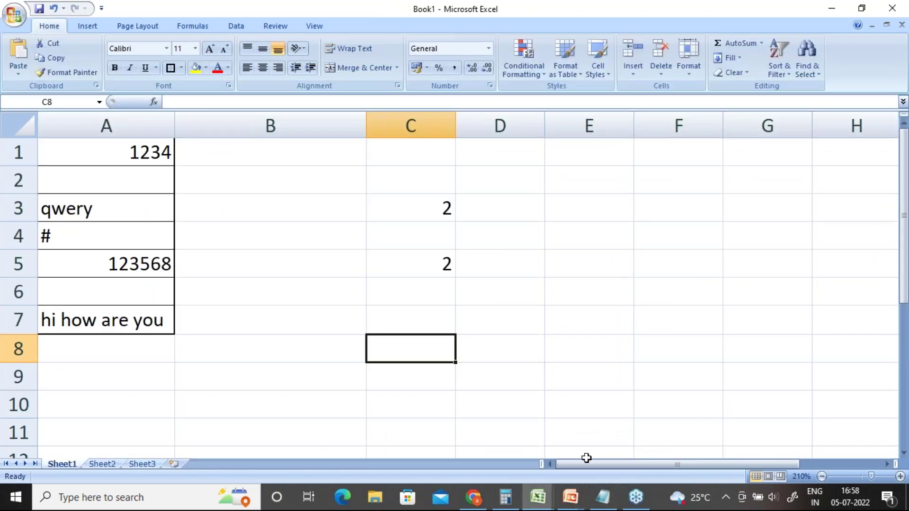
pyautogui.click(538, 500)
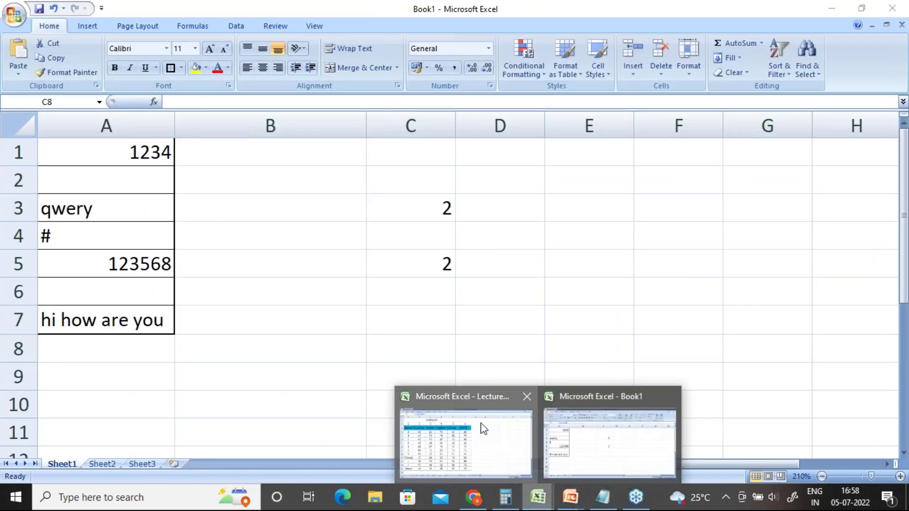
pyautogui.click(482, 428)
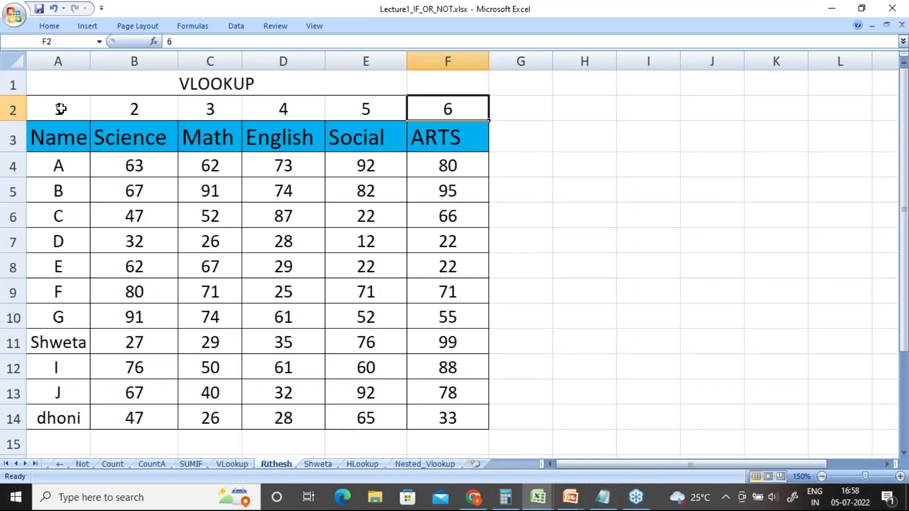
# Copy the marks table A2:F14 from the six-column sheet into Sheet2 of Book1, starting at cell A1.
pyautogui.moveTo(60, 109); pyautogui.dragTo(460, 420)
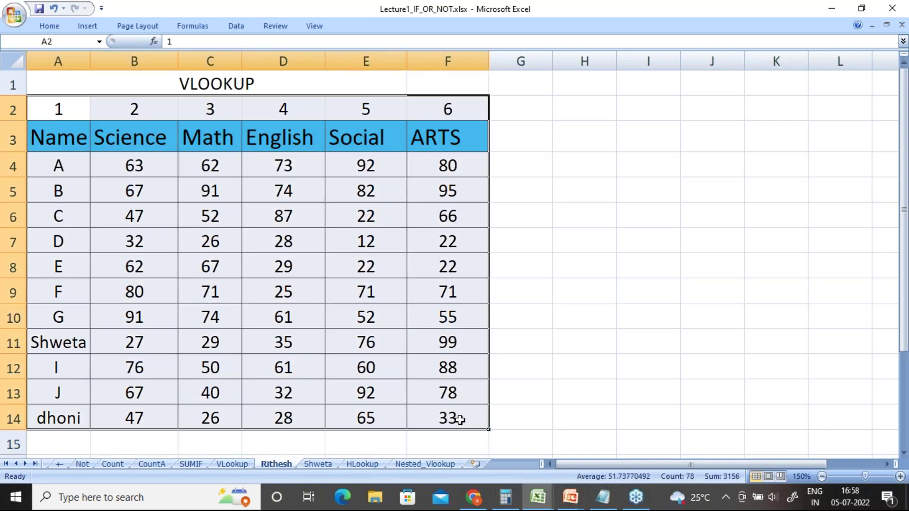
pyautogui.hotkey('ctrl', 'c')
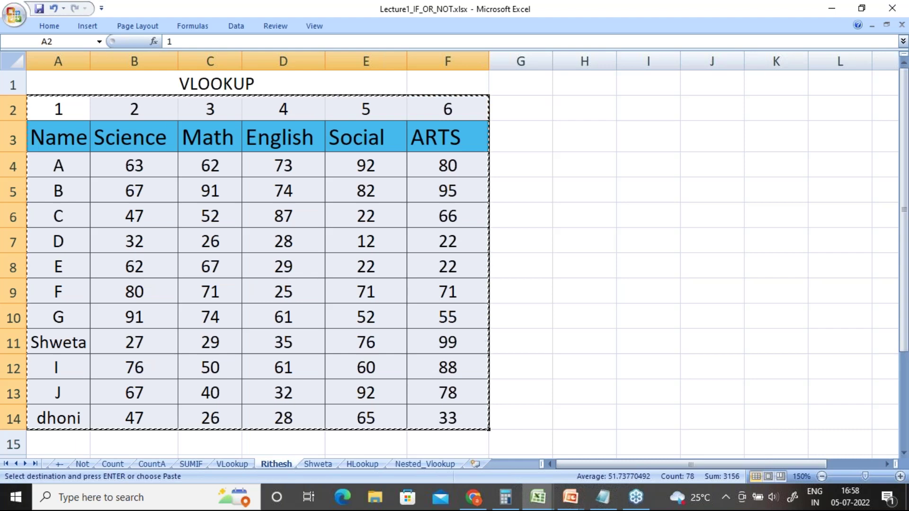
pyautogui.click(539, 496)
pyautogui.click(604, 436)
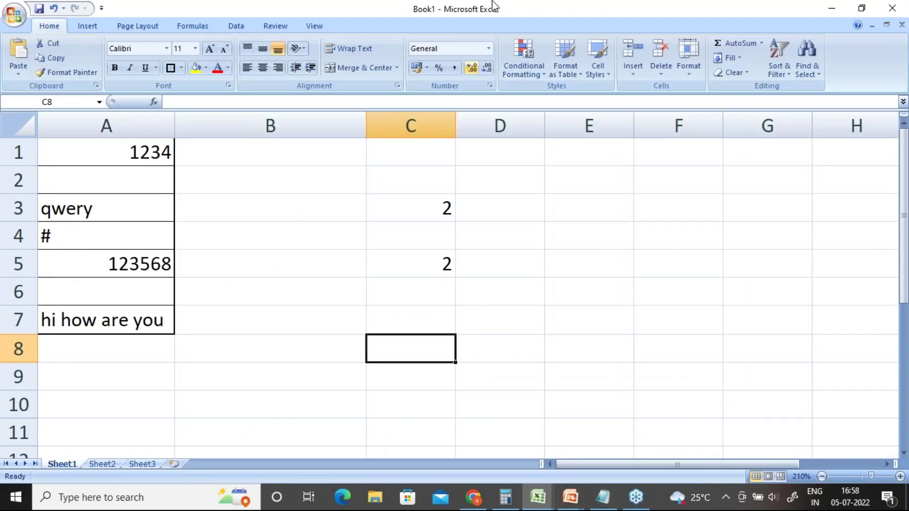
pyautogui.click(101, 465)
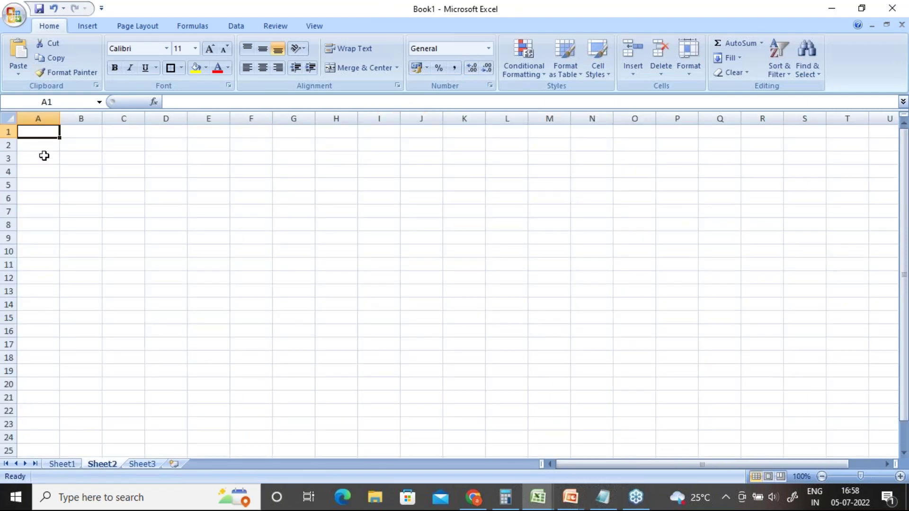
pyautogui.hotkey('ctrl', 'v')
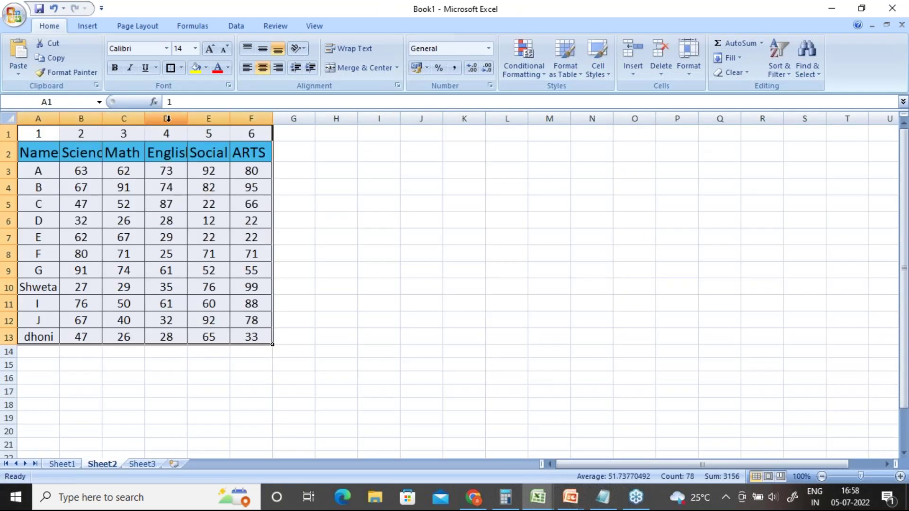
# Delete the English and Social columns, D and E, from the marks table in Sheet2 of Book1.
pyautogui.moveTo(167, 118); pyautogui.dragTo(195, 119)
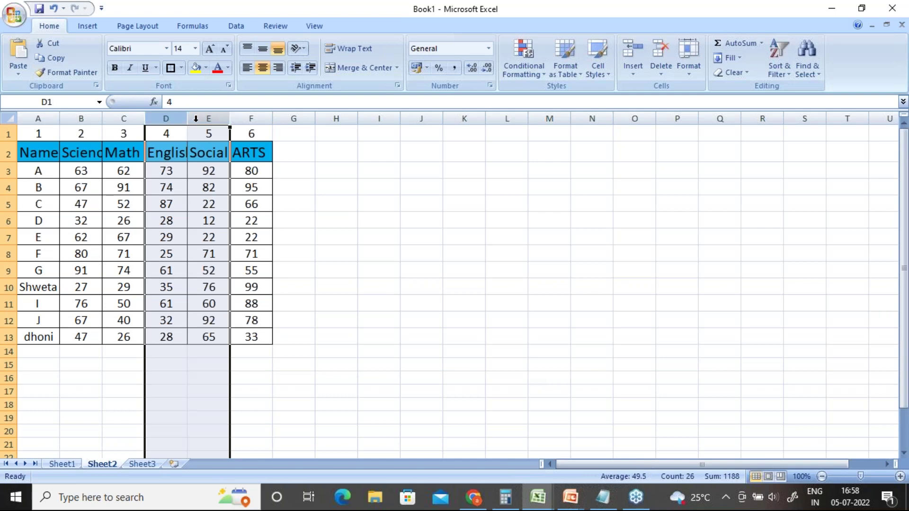
pyautogui.rightClick(199, 118)
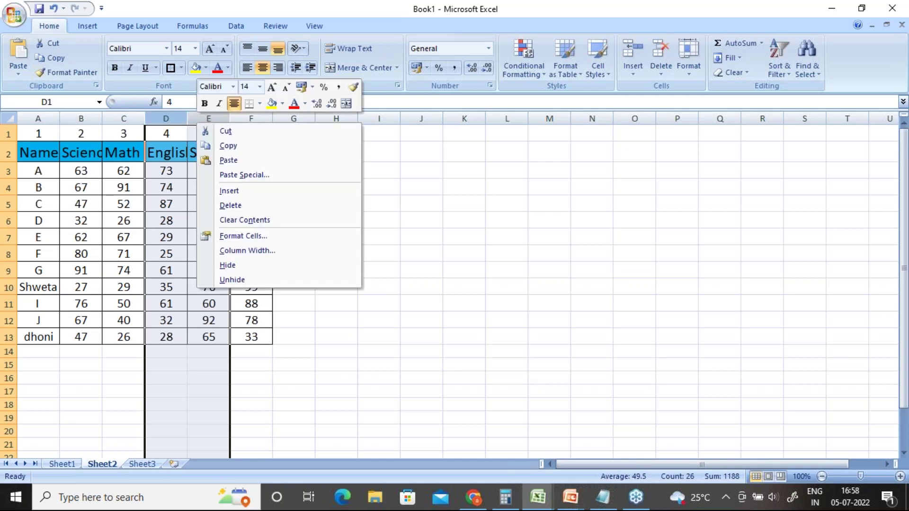
pyautogui.click(246, 207)
# Set the column number above ARTS in D1 to 4 and widen the Science column to fit its heading.
pyautogui.click(169, 136)
pyautogui.write('4')
pyautogui.press('Return')
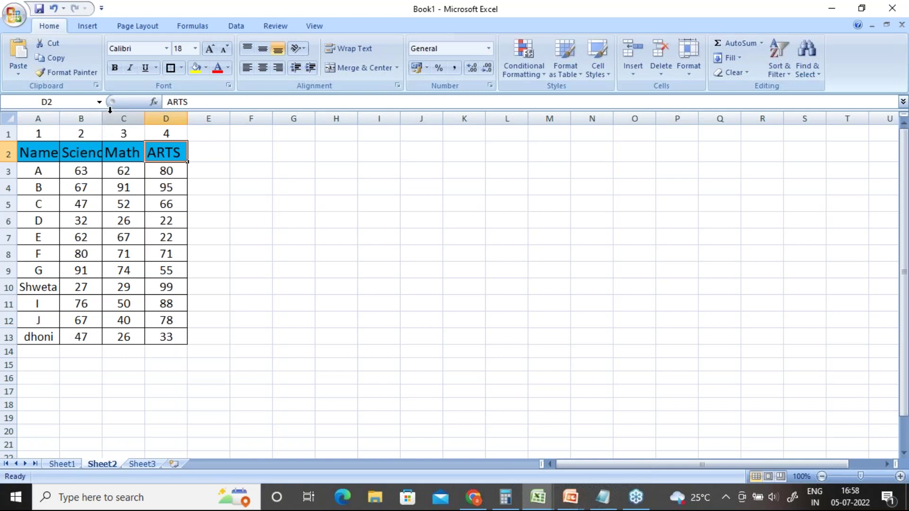
pyautogui.moveTo(102, 118); pyautogui.dragTo(146, 118)
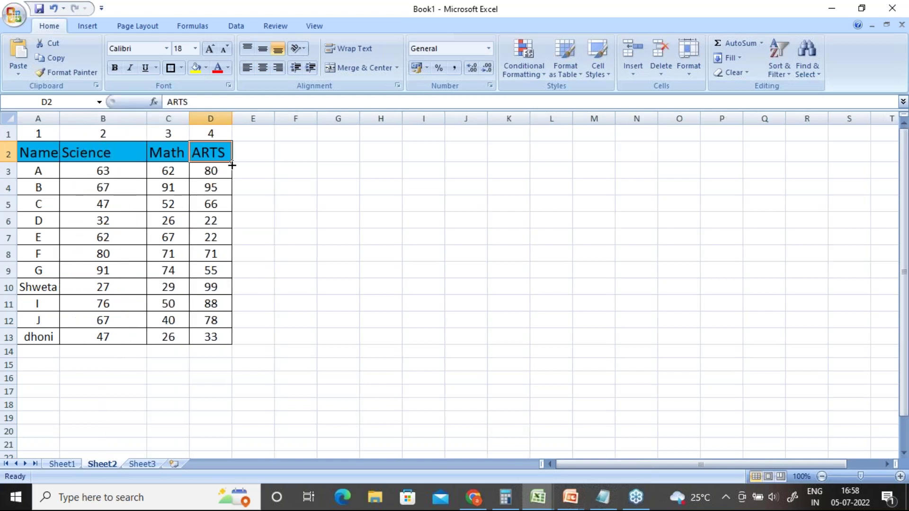
# Switch to the Lecture1_IF_OR_NOT workbook and release the copied range A2:F14.
pyautogui.doubleClick(353, 205)
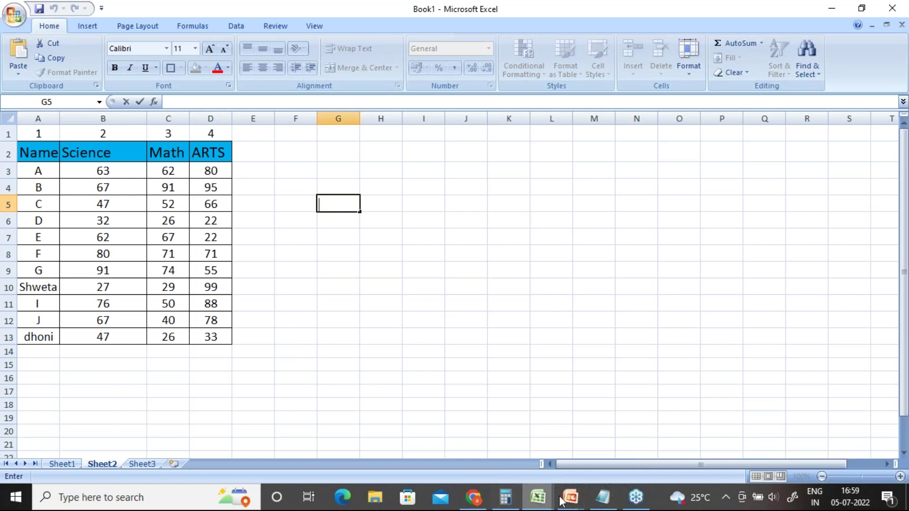
pyautogui.click(540, 499)
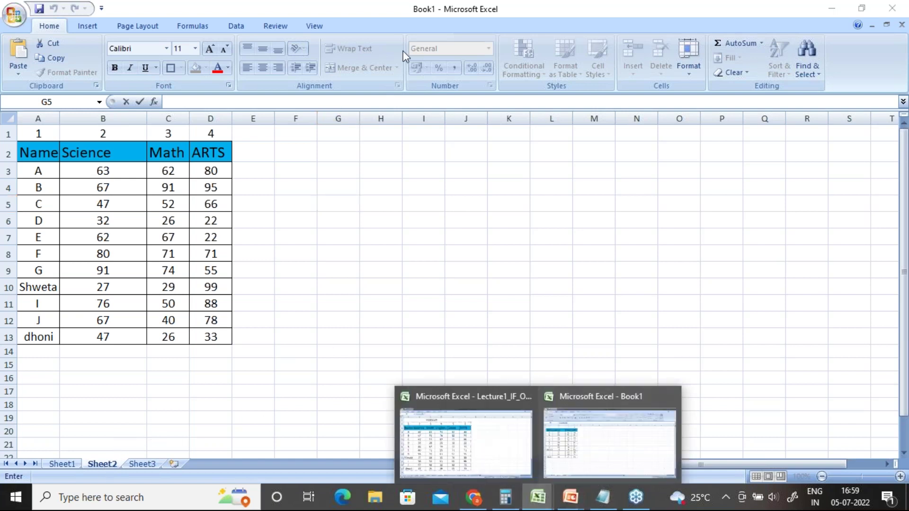
pyautogui.click(468, 468)
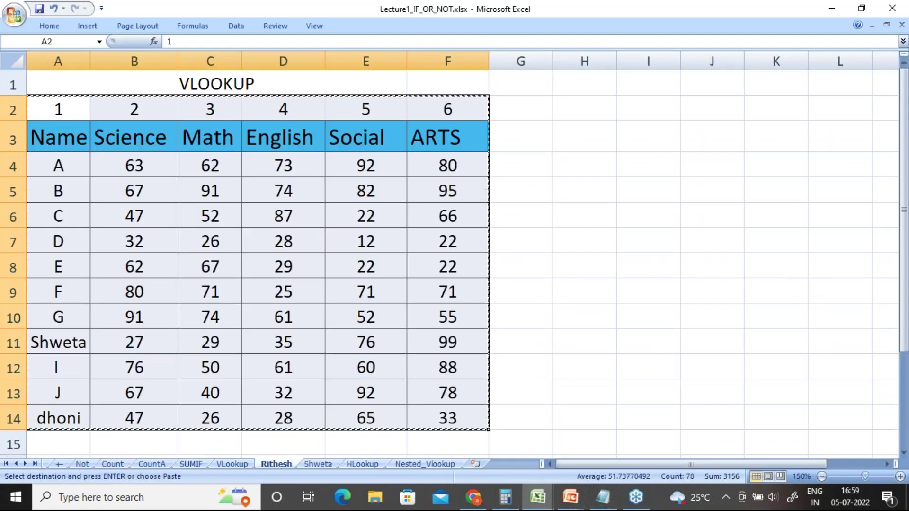
pyautogui.click(62, 105)
pyautogui.press('Return')
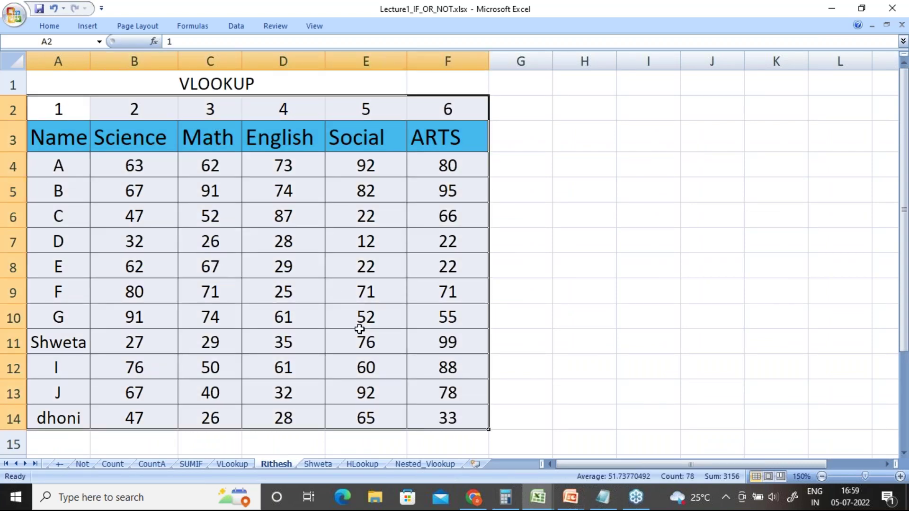
# Delete the ARTS column D from Sheet2 of Book1 and slightly narrow the Science column.
pyautogui.hotkey('alt', 'Tab')
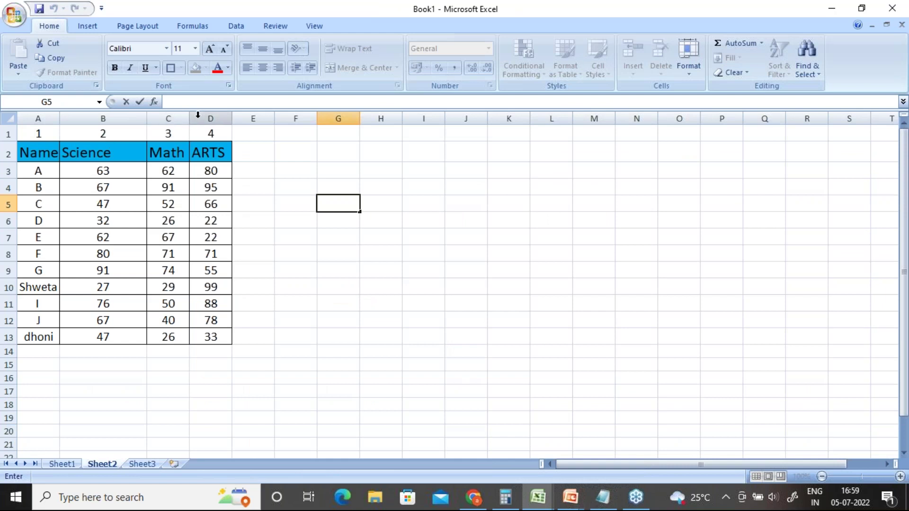
pyautogui.rightClick(201, 116)
pyautogui.click(236, 202)
pyautogui.moveTo(146, 118); pyautogui.dragTo(139, 118)
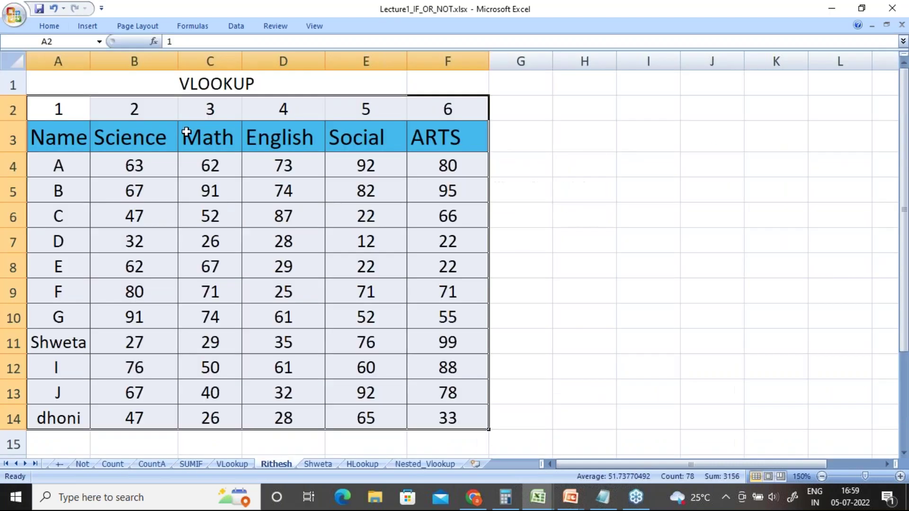
# Locate the English heading in the six-column sheet, and try starting a formula in F5 of Book1's Sheet2.
pyautogui.click(294, 137)
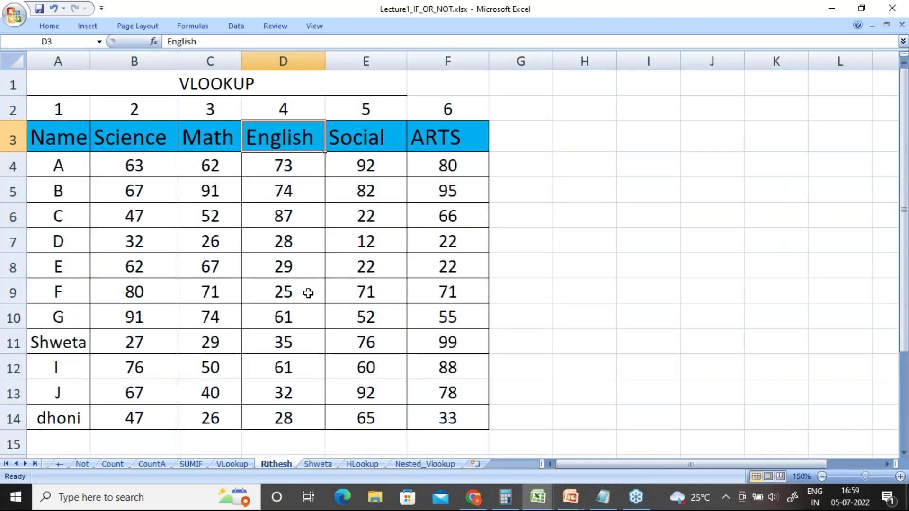
pyautogui.hotkey('alt', 'Tab')
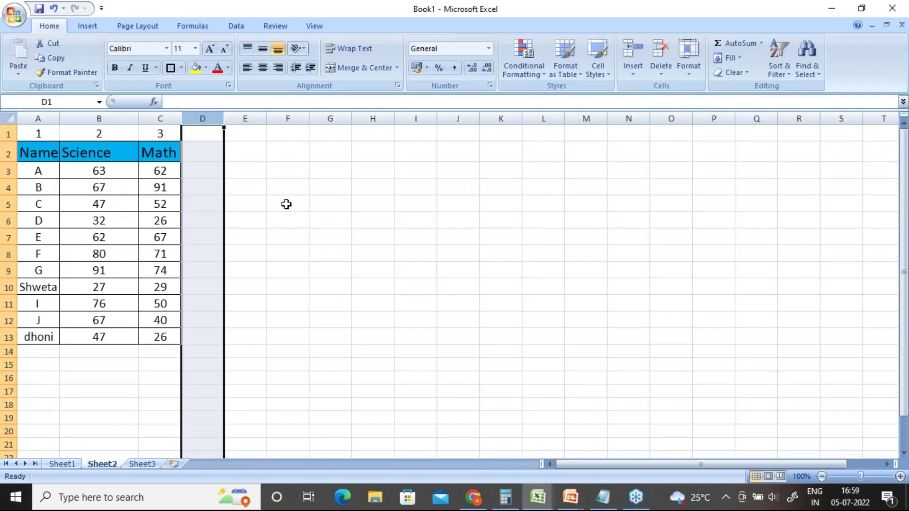
pyautogui.click(287, 204)
pyautogui.write('=')
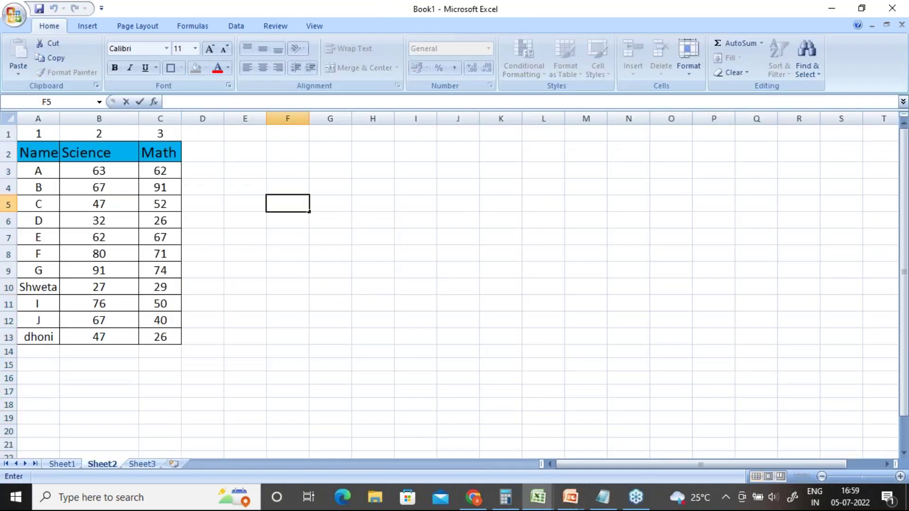
pyautogui.press('BackSpace')
pyautogui.click(254, 201)
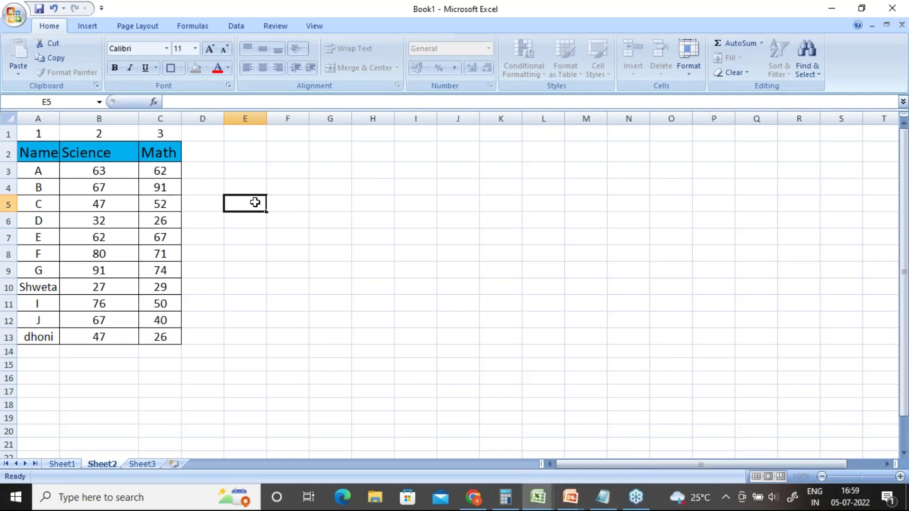
# Start a VLOOKUP formula in G5 of Sheet2 with E5 as the lookup value.
pyautogui.click(332, 204)
pyautogui.write('=VLO')
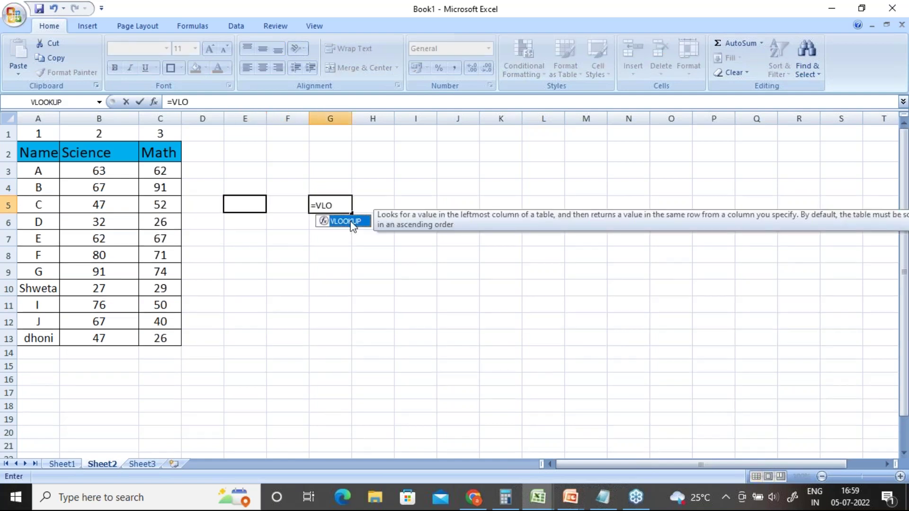
pyautogui.doubleClick(350, 221)
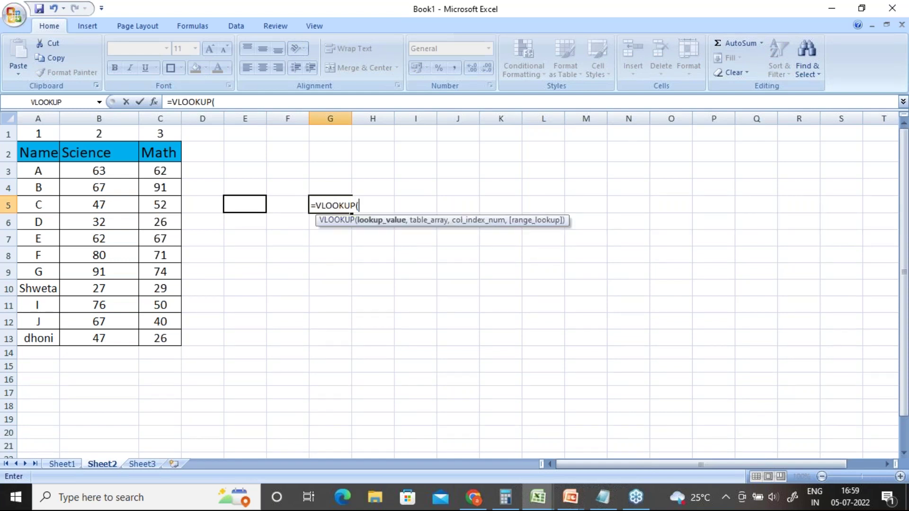
pyautogui.click(247, 211)
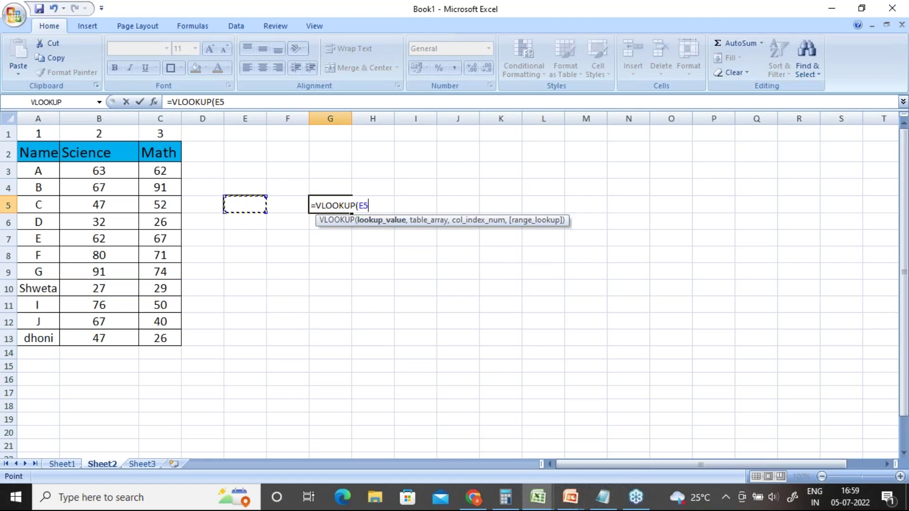
pyautogui.write(',')
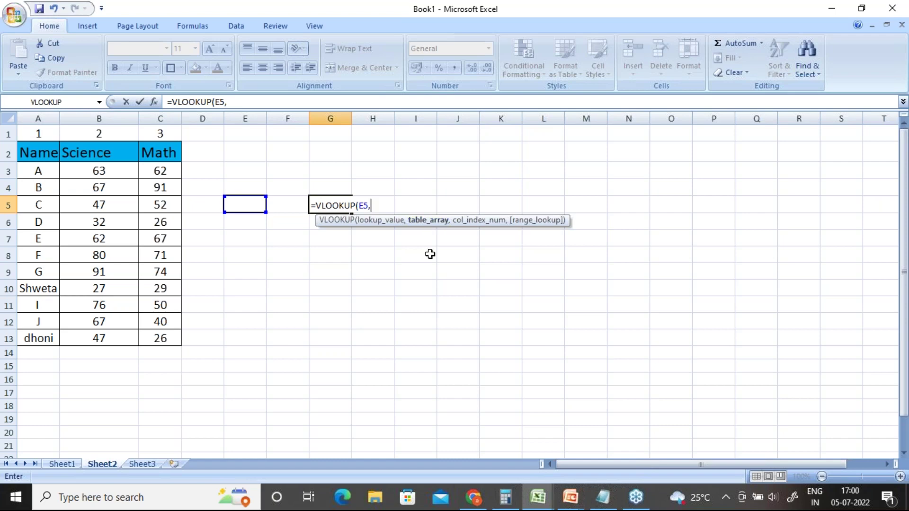
# Highlight the name of the six-column sheet in the Lecture1_IF_OR_NOT workbook as the table source, and return to Book1.
pyautogui.hotkey('alt', 'Tab')
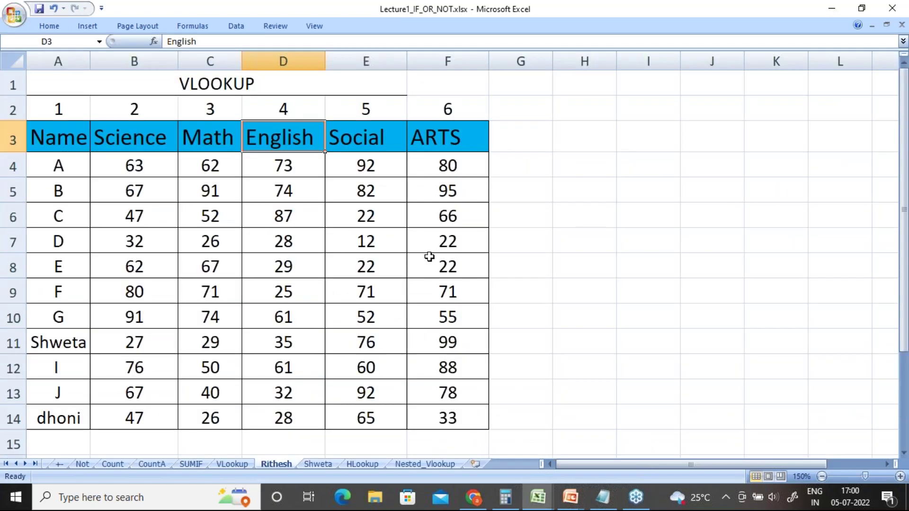
pyautogui.doubleClick(278, 465)
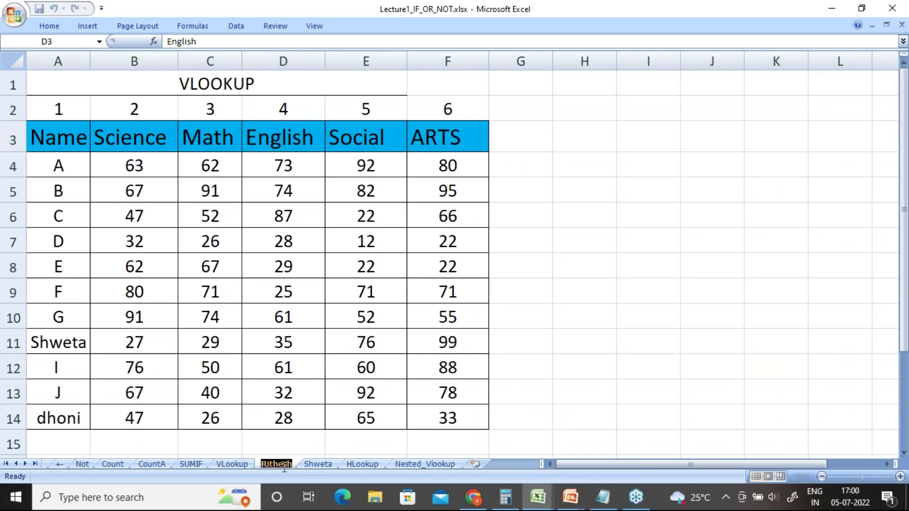
pyautogui.hotkey('alt', 'Tab')
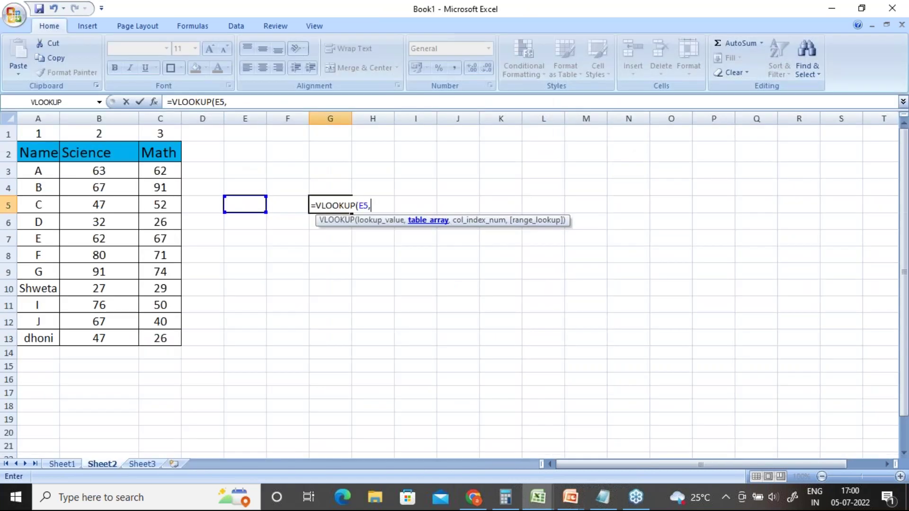
# Erase the incomplete VLOOKUP formula from G5.
pyautogui.press('BackSpace')
pyautogui.press('BackSpace')
pyautogui.press('BackSpace')
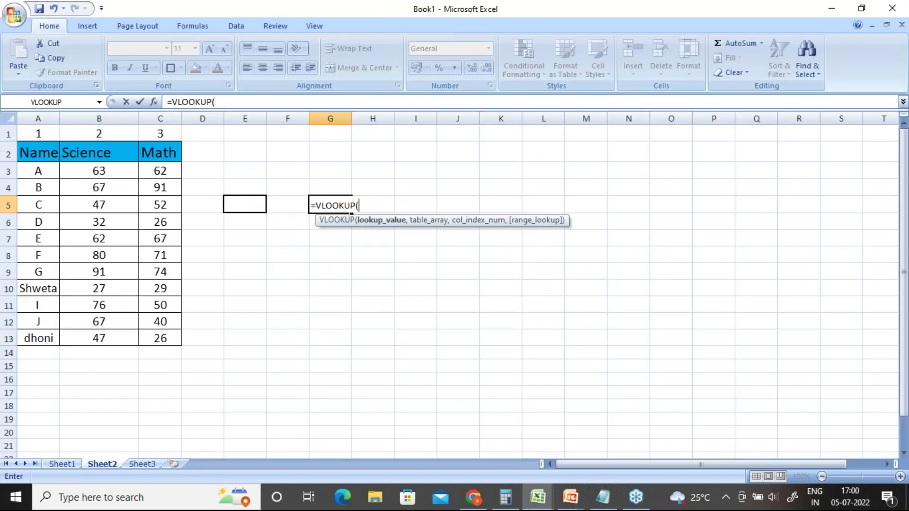
pyautogui.press('BackSpace')
pyautogui.press('BackSpace')
pyautogui.press('BackSpace')
pyautogui.press('BackSpace')
pyautogui.press('BackSpace')
pyautogui.press('BackSpace')
pyautogui.press('BackSpace')
pyautogui.press('BackSpace')
pyautogui.press('BackSpace')
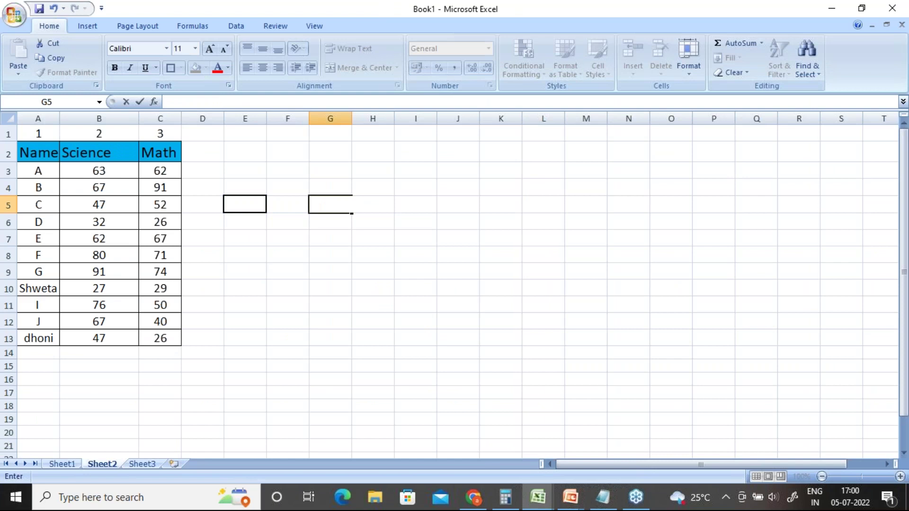
# Review the Marks in Arts lookup, HLookup and Nested_Vlookup sheets of the Lecture1_IF_OR_NOT workbook, and return to the six-column sheet.
pyautogui.hotkey('alt', 'Tab')
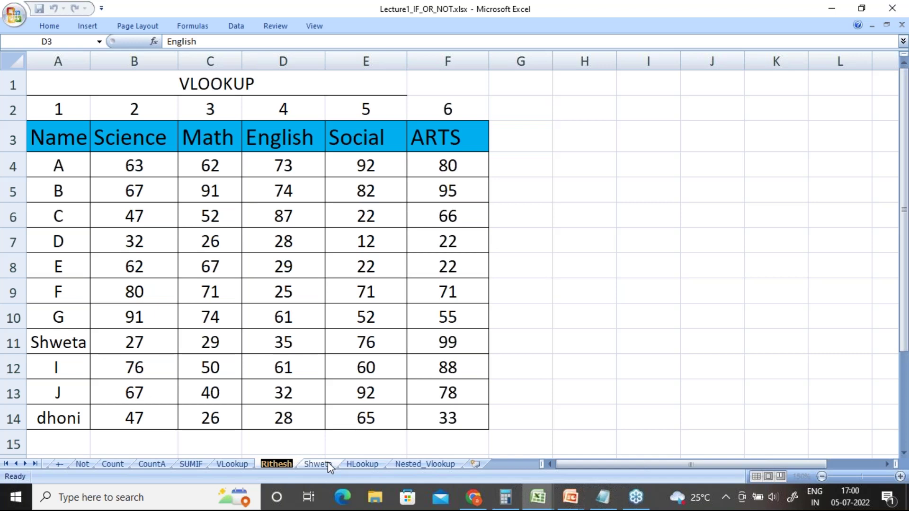
pyautogui.click(328, 462)
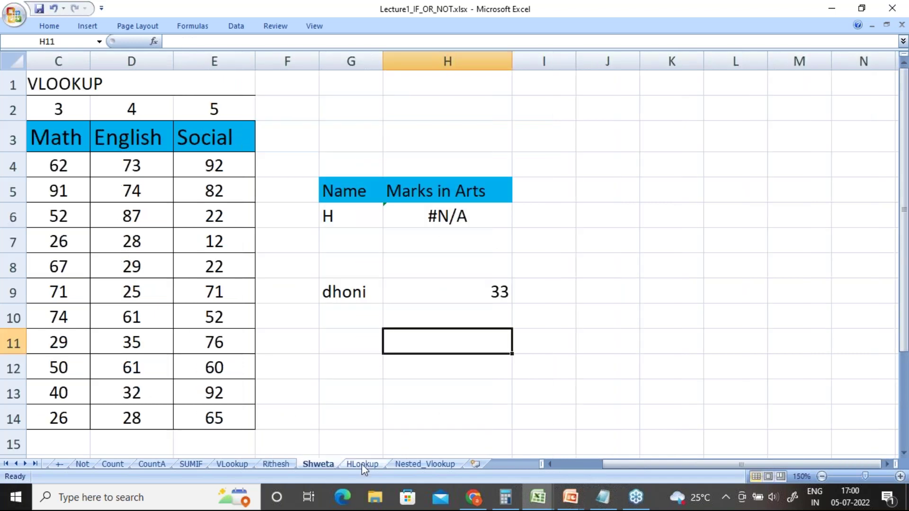
pyautogui.click(362, 464)
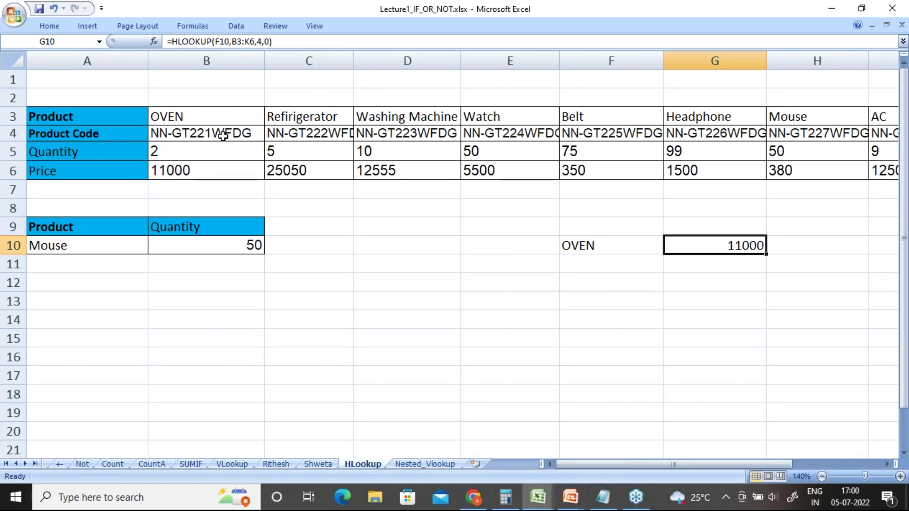
pyautogui.click(420, 465)
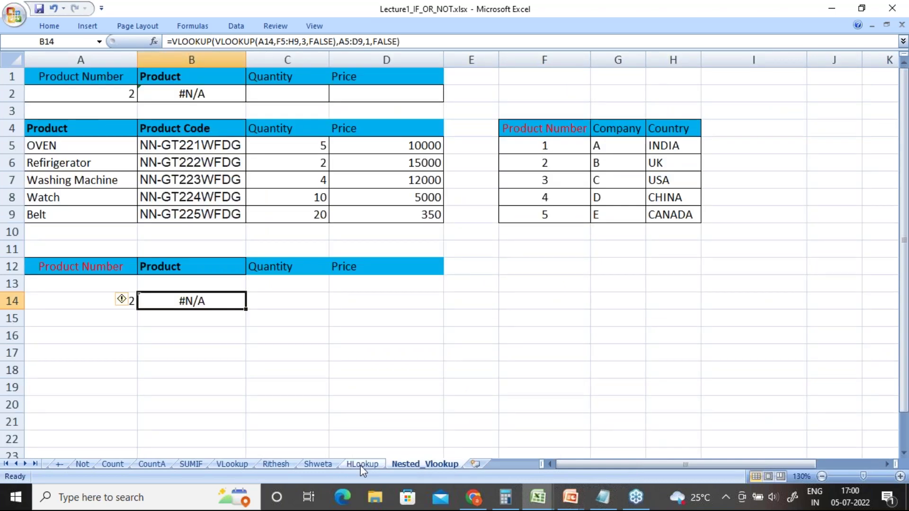
pyautogui.click(360, 465)
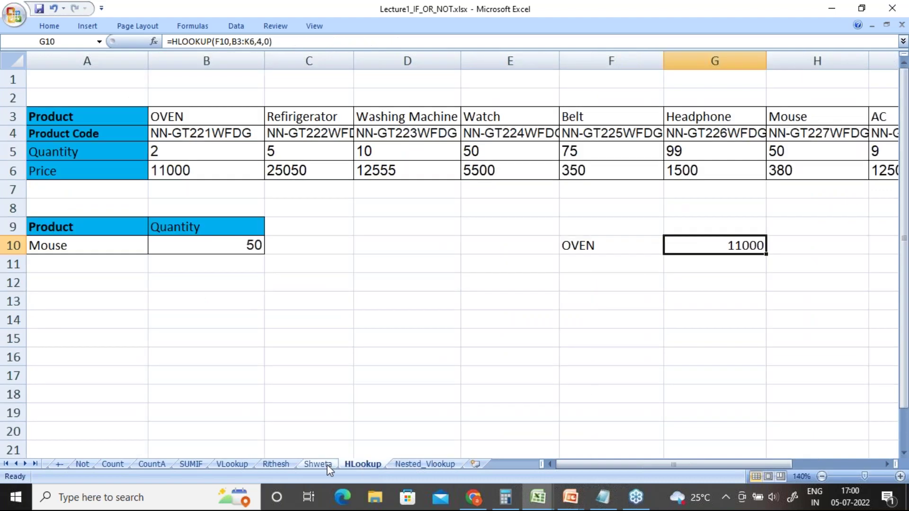
pyautogui.click(326, 465)
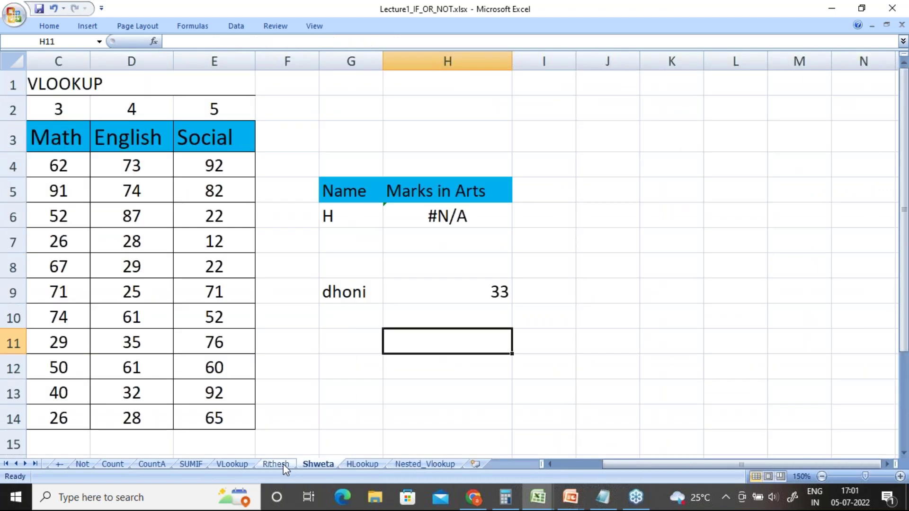
pyautogui.click(284, 464)
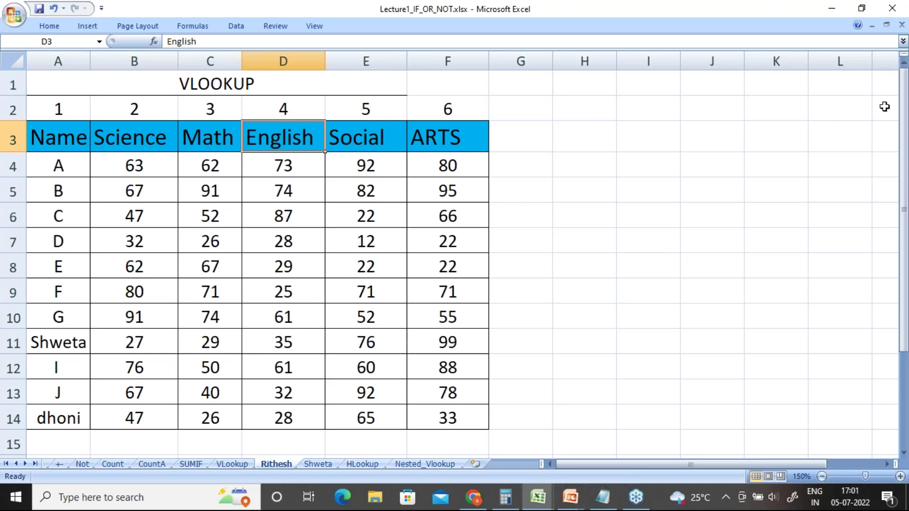
pyautogui.click(896, 93)
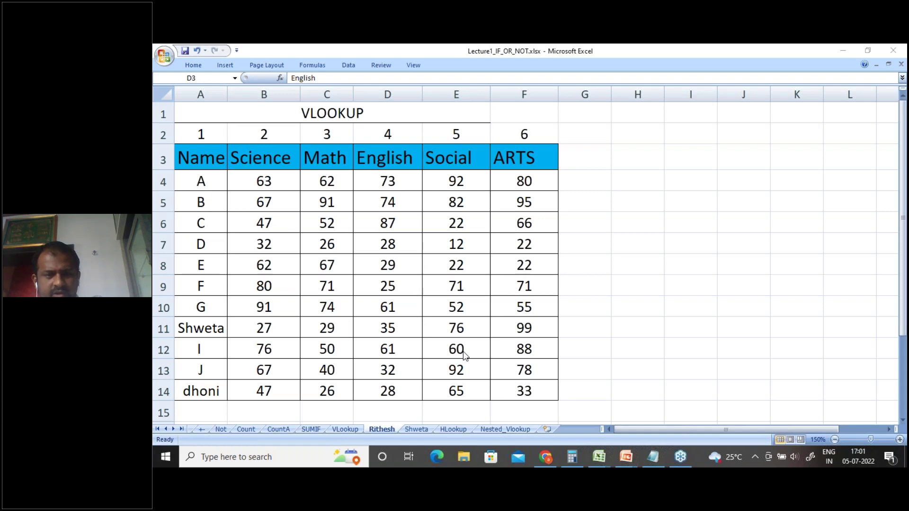
# Switch to Gmail in Chrome and read the training e-mail down to its recorded session link.
pyautogui.click(547, 457)
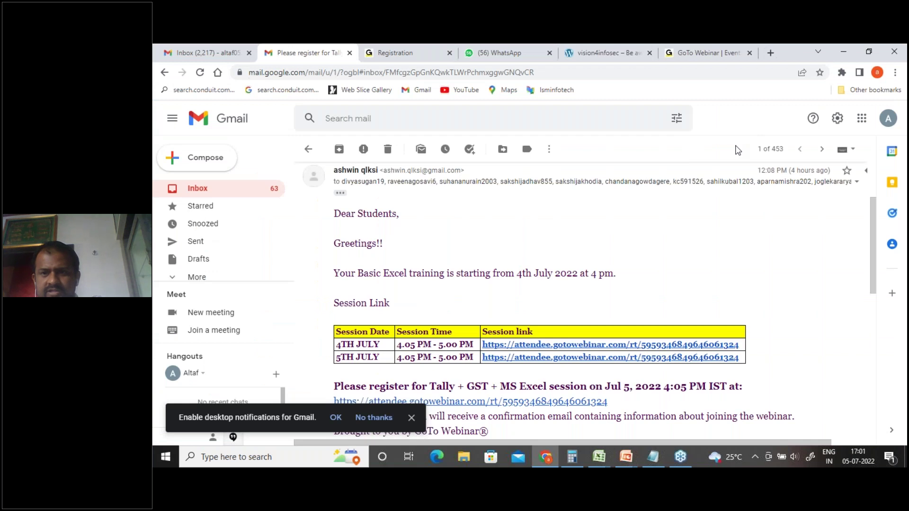
pyautogui.click(409, 251)
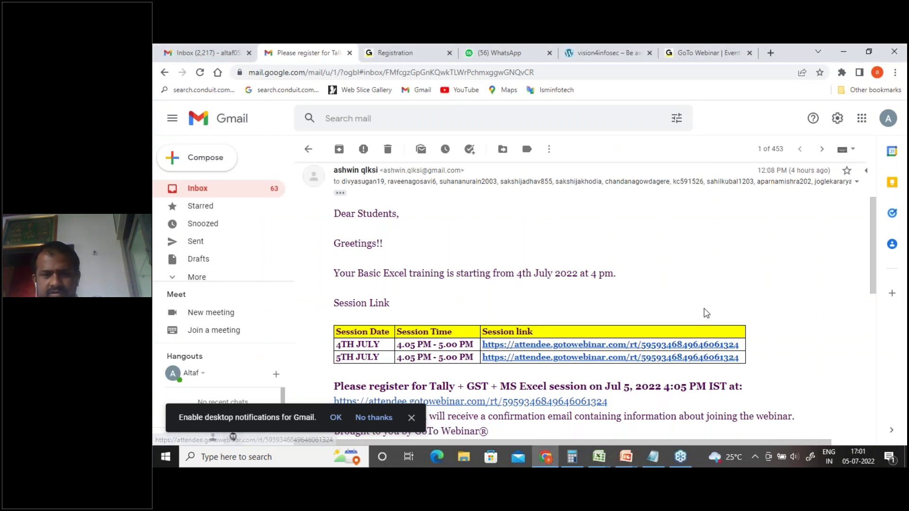
pyautogui.scroll(-6, 705, 310)
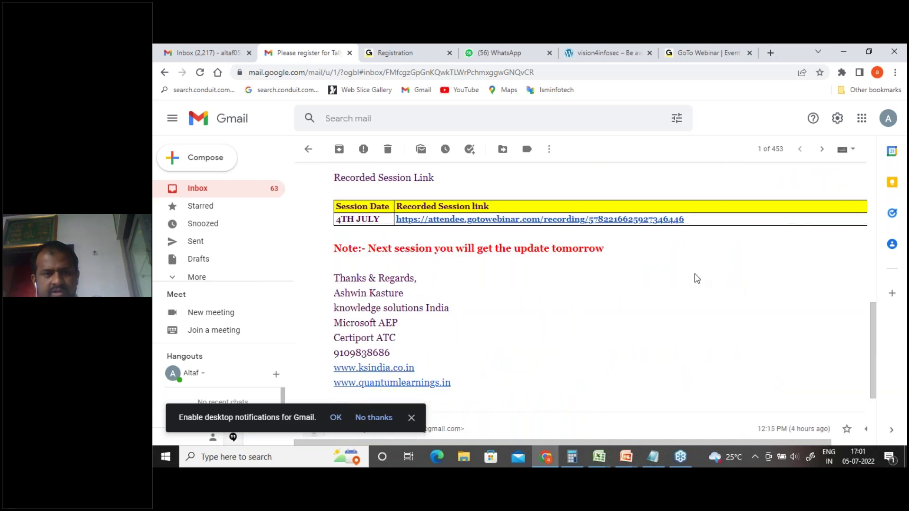